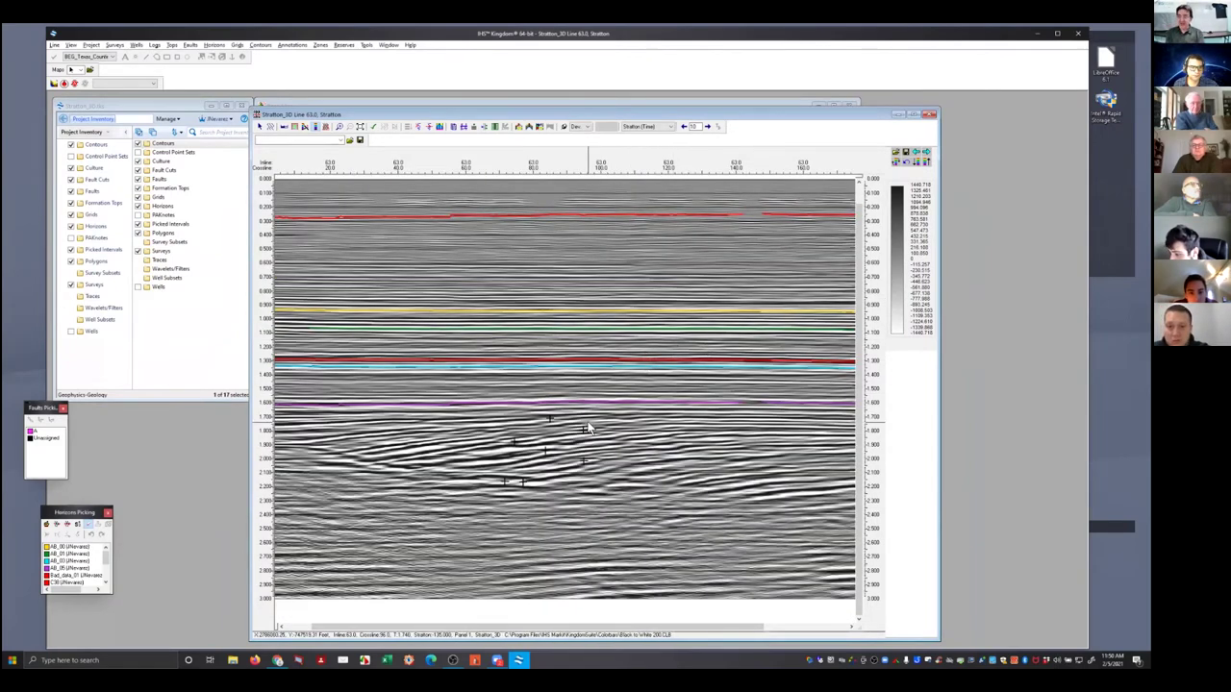
Cycle the seismic section's color bar through the available palettes and settle on a fine black-to-white gradient
{"action": "left_click", "coordinate": [921, 156]}
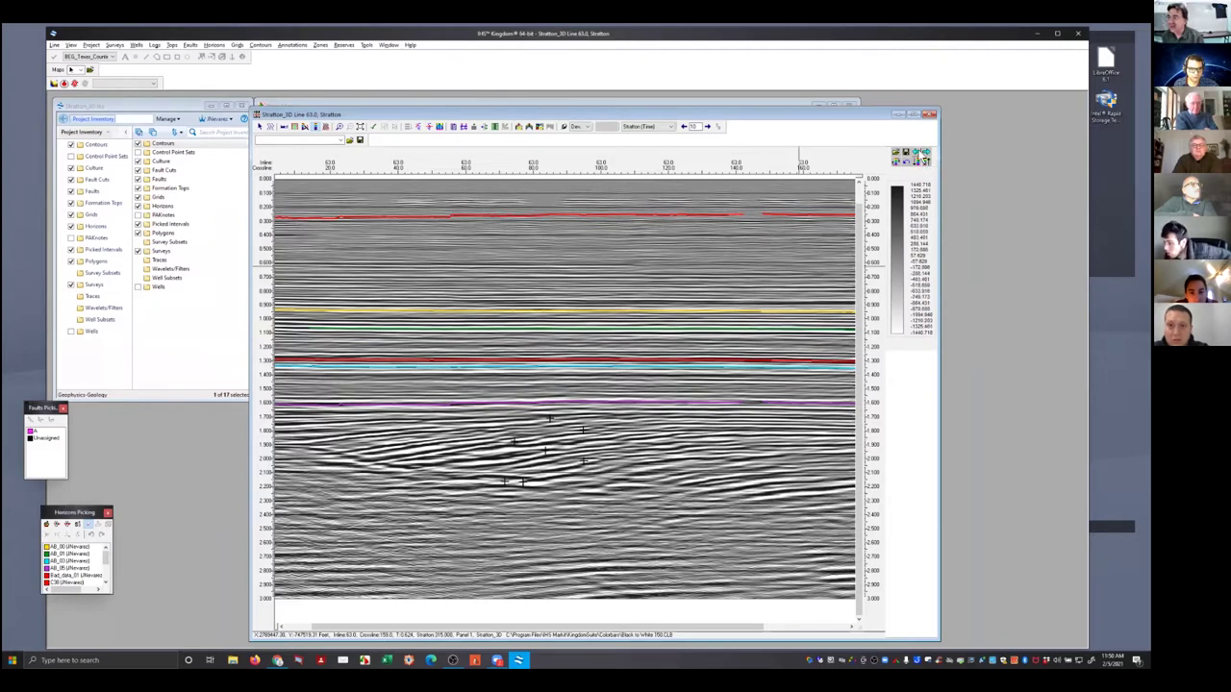
{"action": "left_click", "coordinate": [921, 156]}
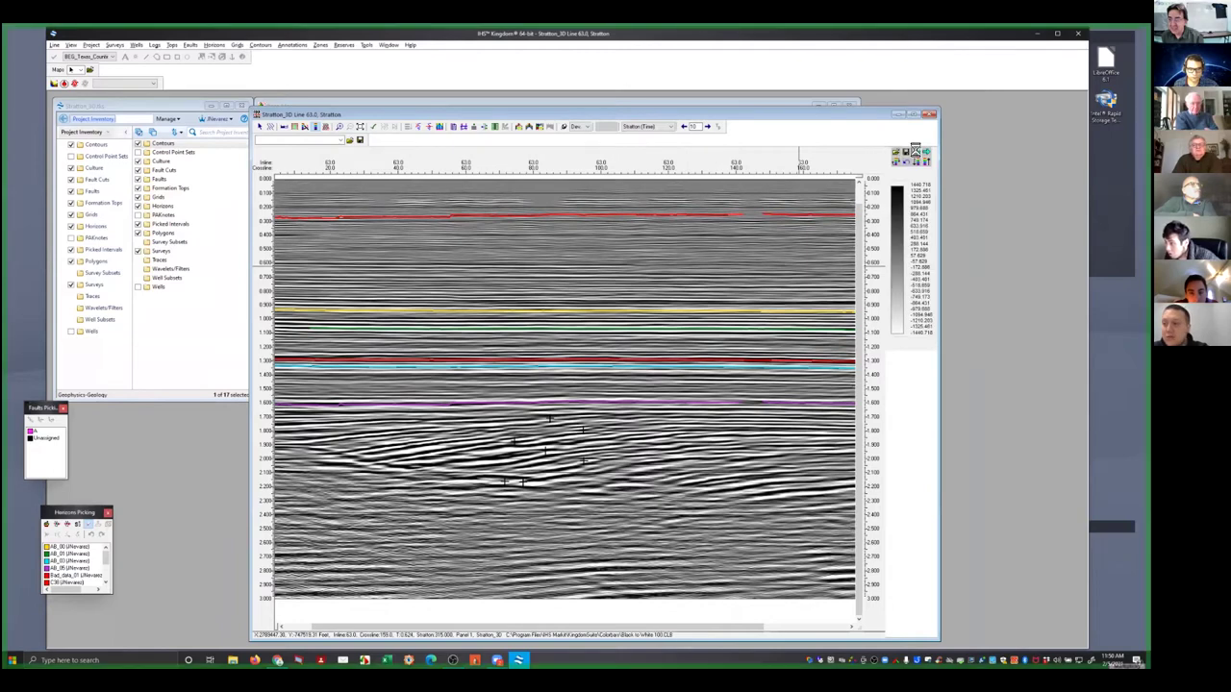
{"action": "left_click", "coordinate": [919, 153]}
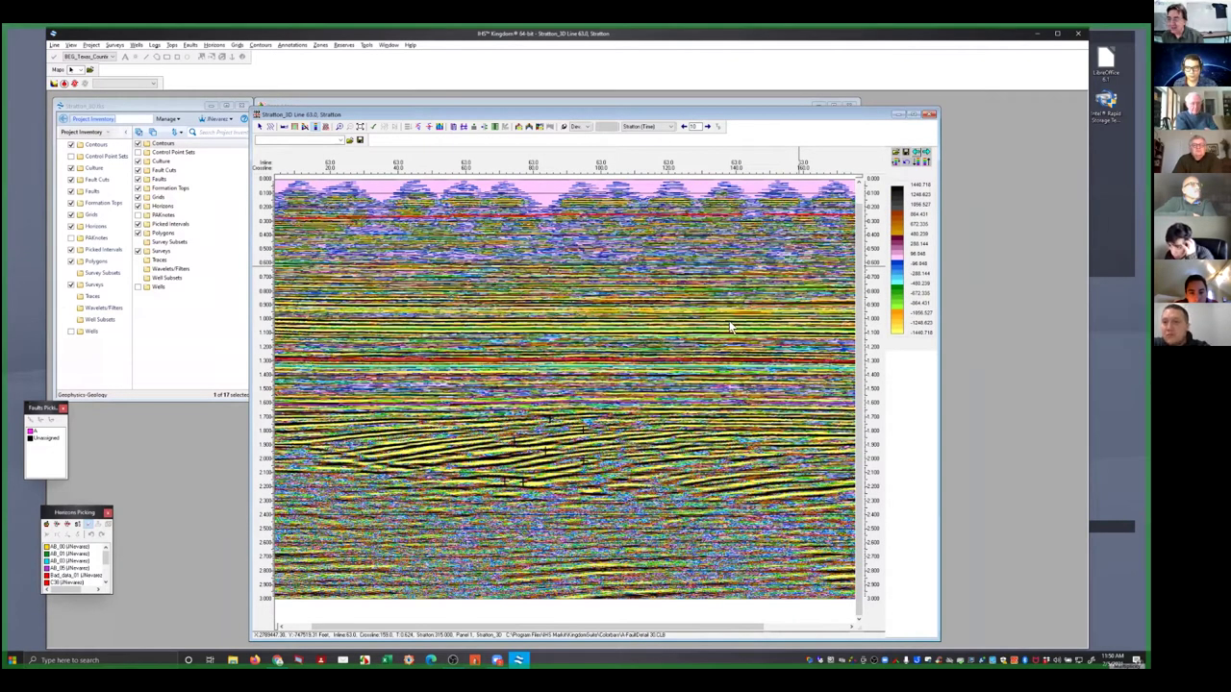
{"action": "left_click", "coordinate": [928, 152]}
{"action": "left_click", "coordinate": [929, 154]}
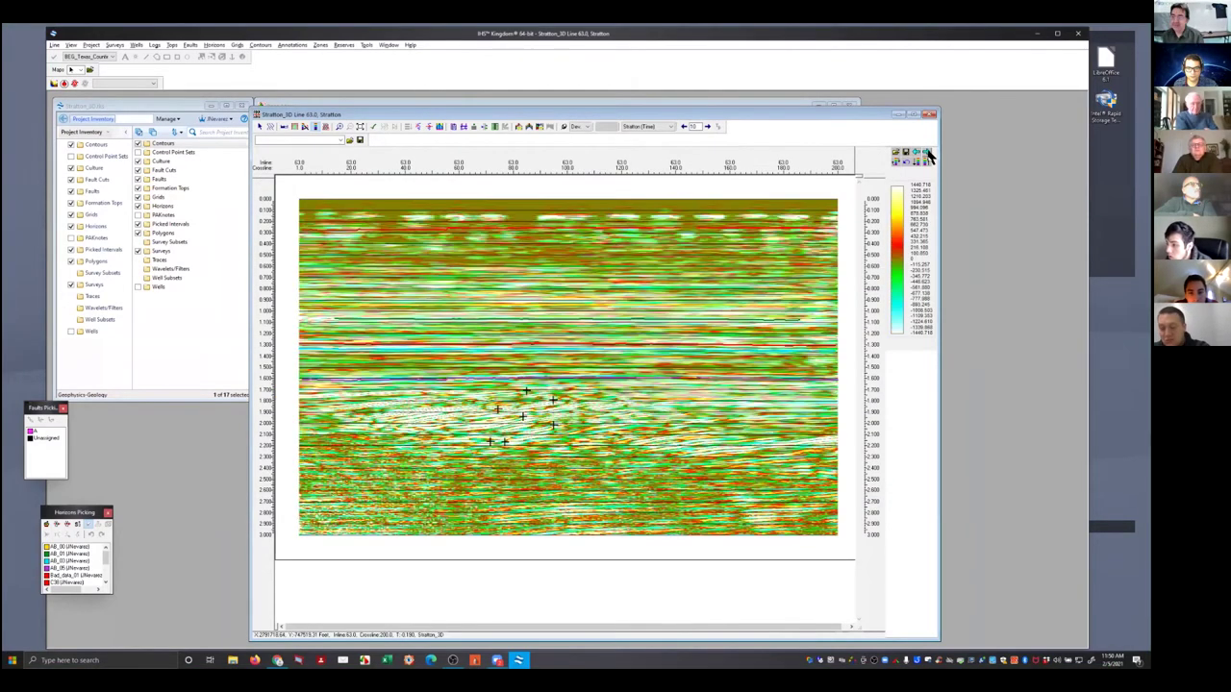
{"action": "left_click", "coordinate": [927, 152]}
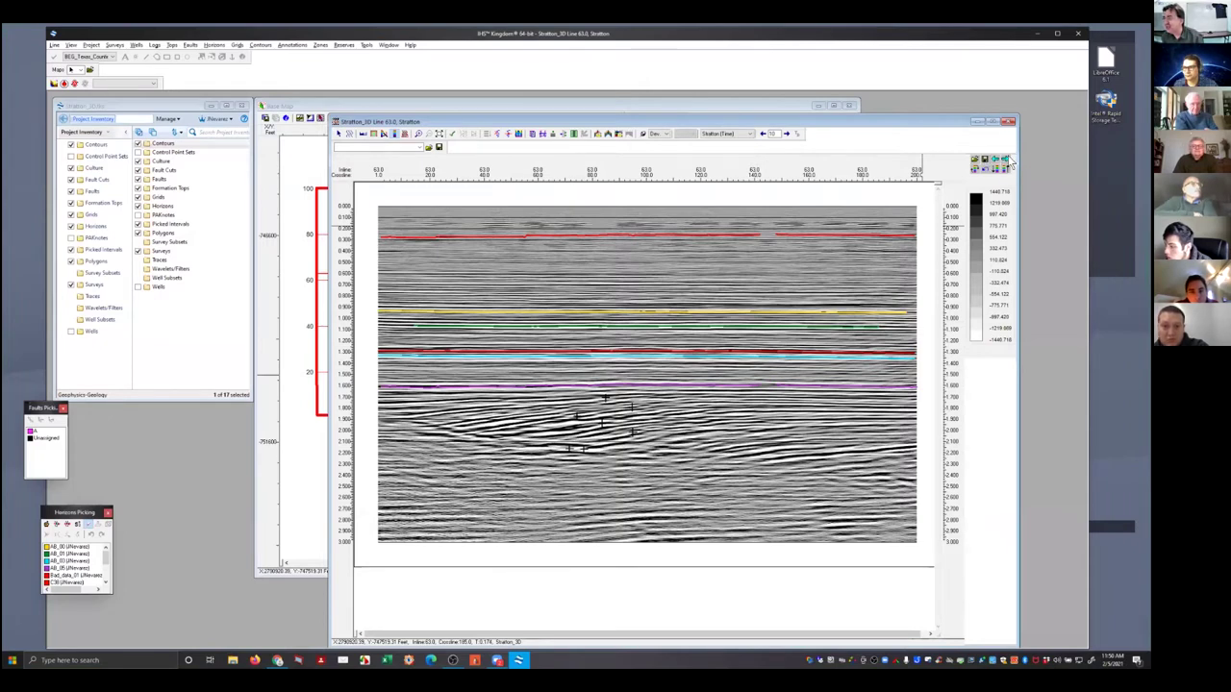
{"action": "left_click", "coordinate": [1004, 161]}
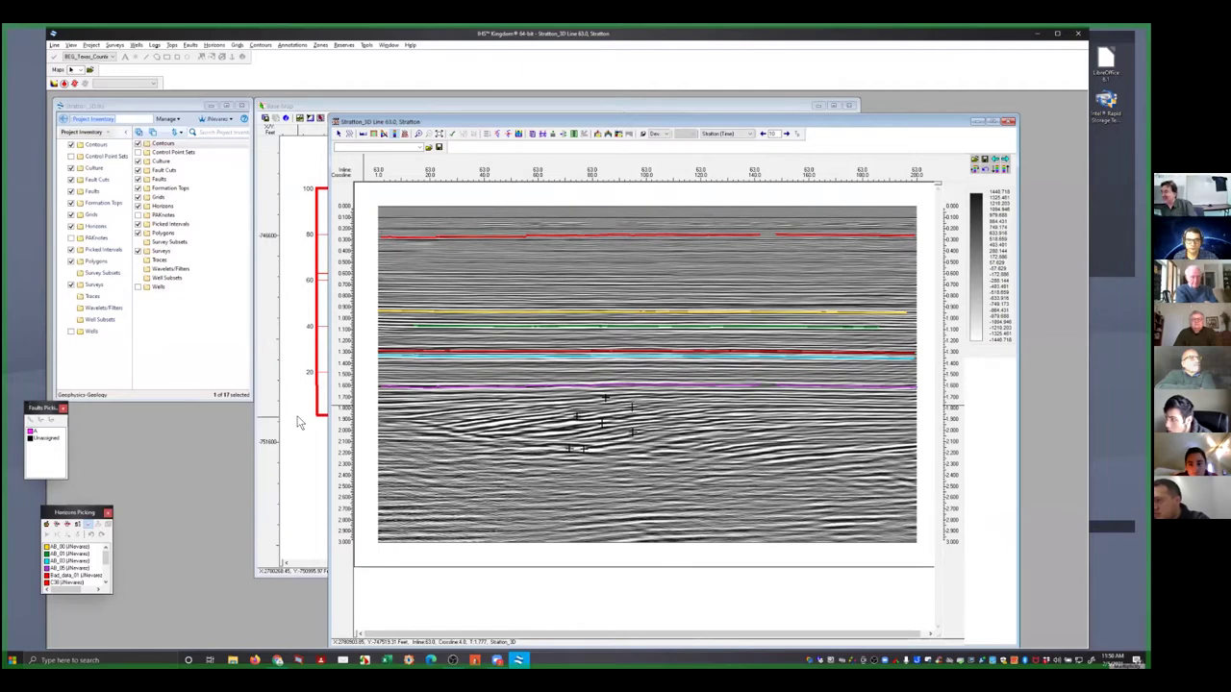
Show the wells on the base map and display the AB_03 time horizon on it
{"action": "left_click", "coordinate": [298, 421]}
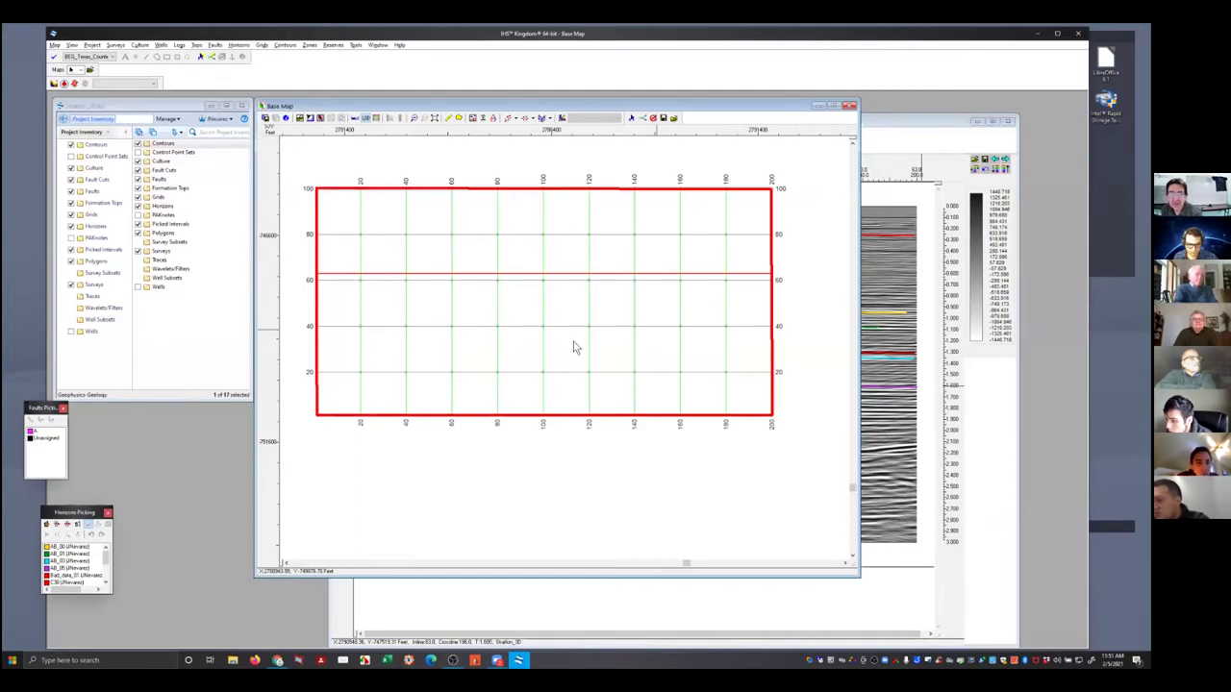
{"action": "left_click", "coordinate": [137, 288]}
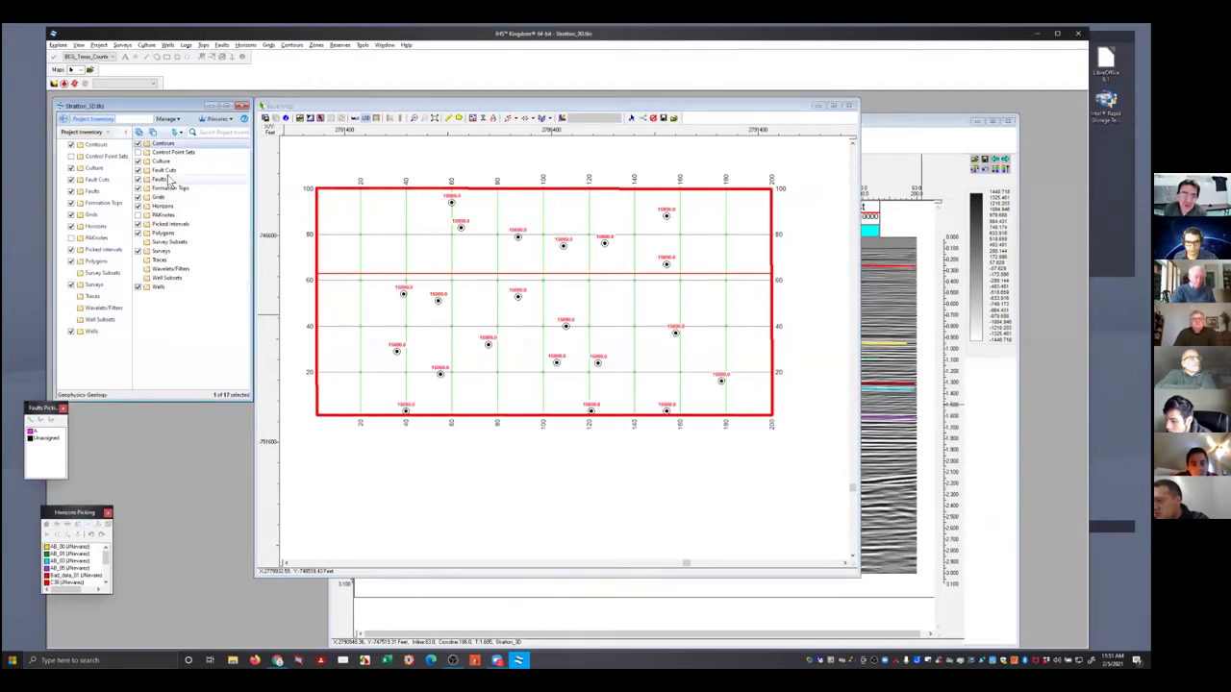
{"action": "left_click", "coordinate": [161, 206]}
{"action": "double_click", "coordinate": [162, 207]}
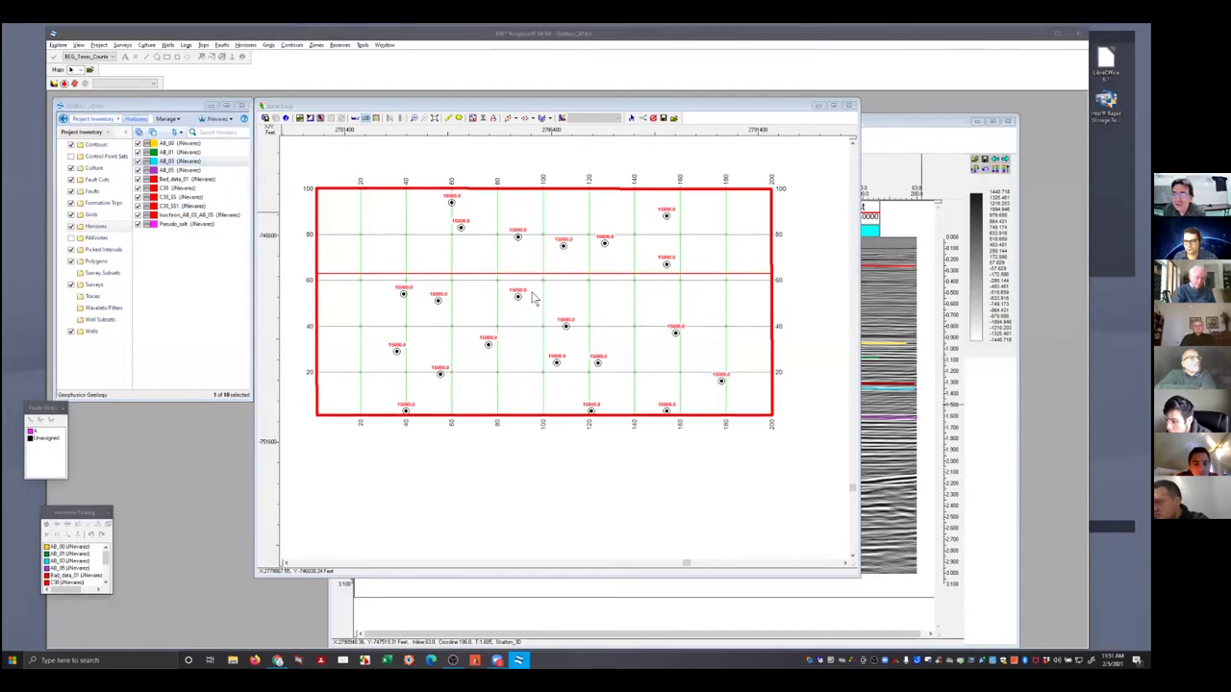
{"action": "double_click", "coordinate": [200, 158]}
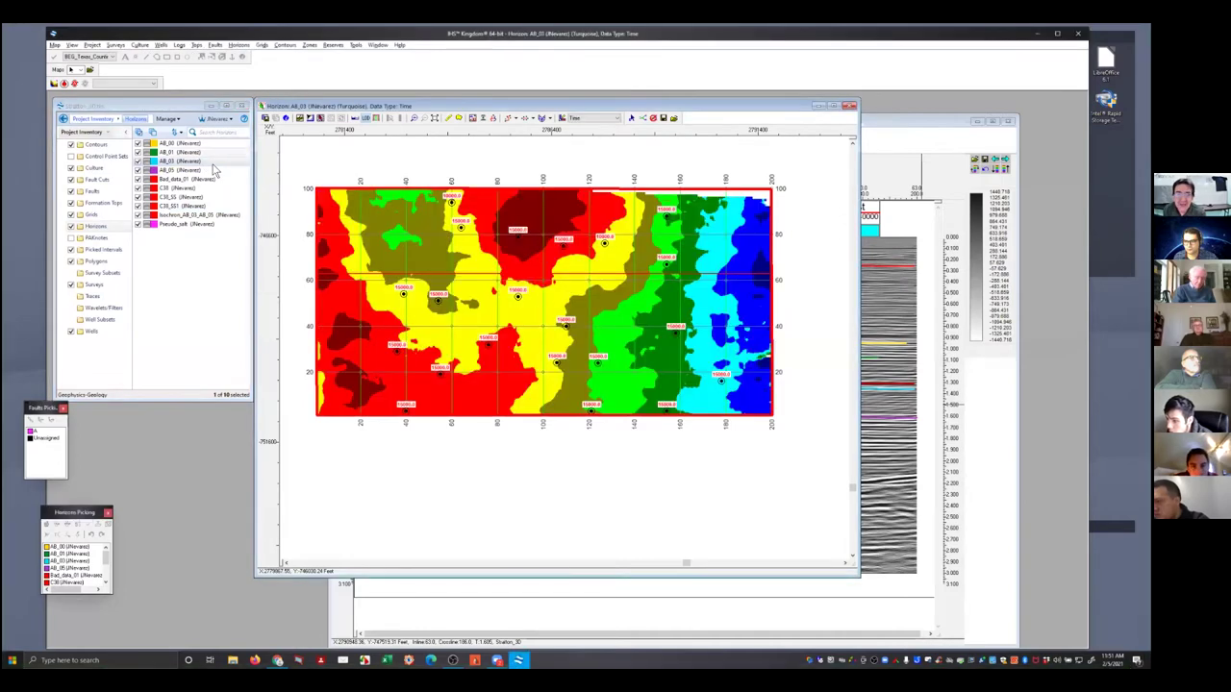
Show the color bar on the horizon map and switch its palette to White to Black 150
{"action": "left_click", "coordinate": [402, 118]}
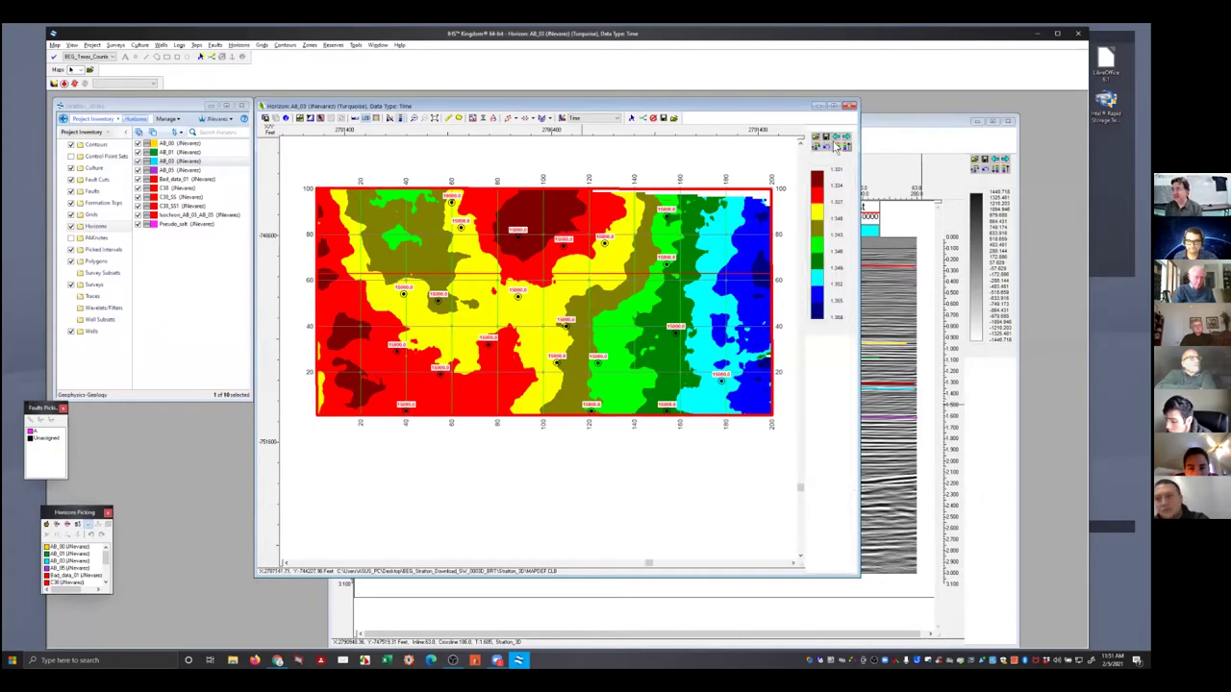
{"action": "left_click", "coordinate": [837, 143]}
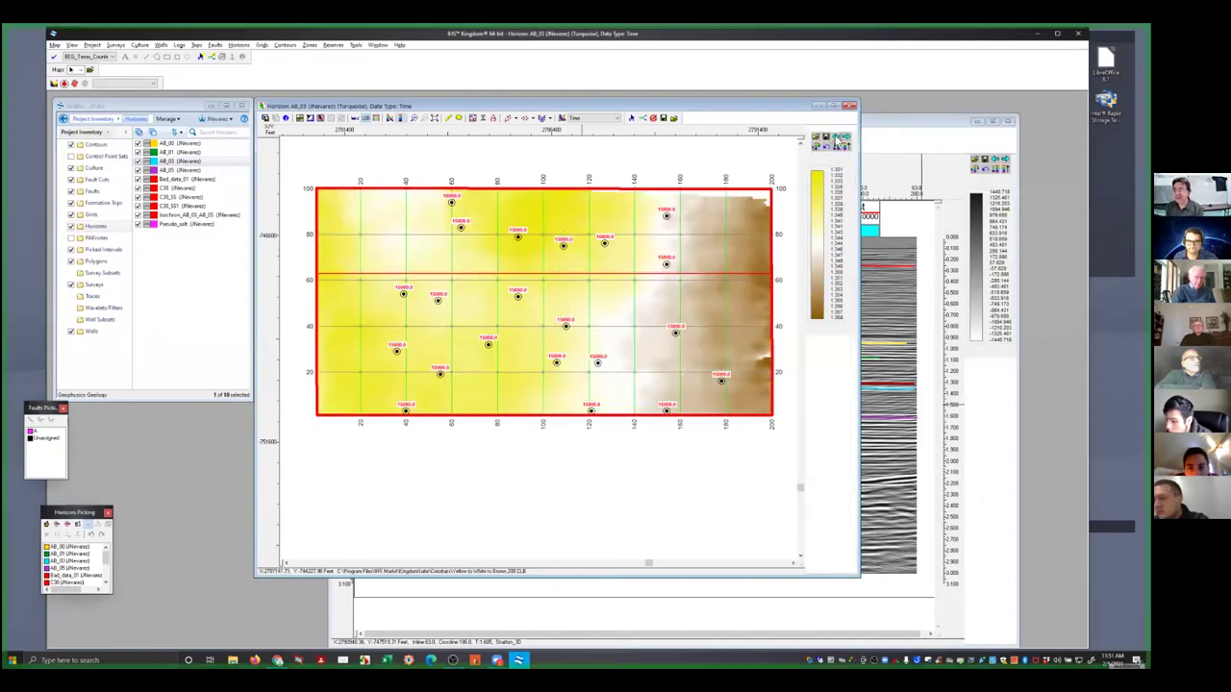
{"action": "left_click", "coordinate": [838, 141]}
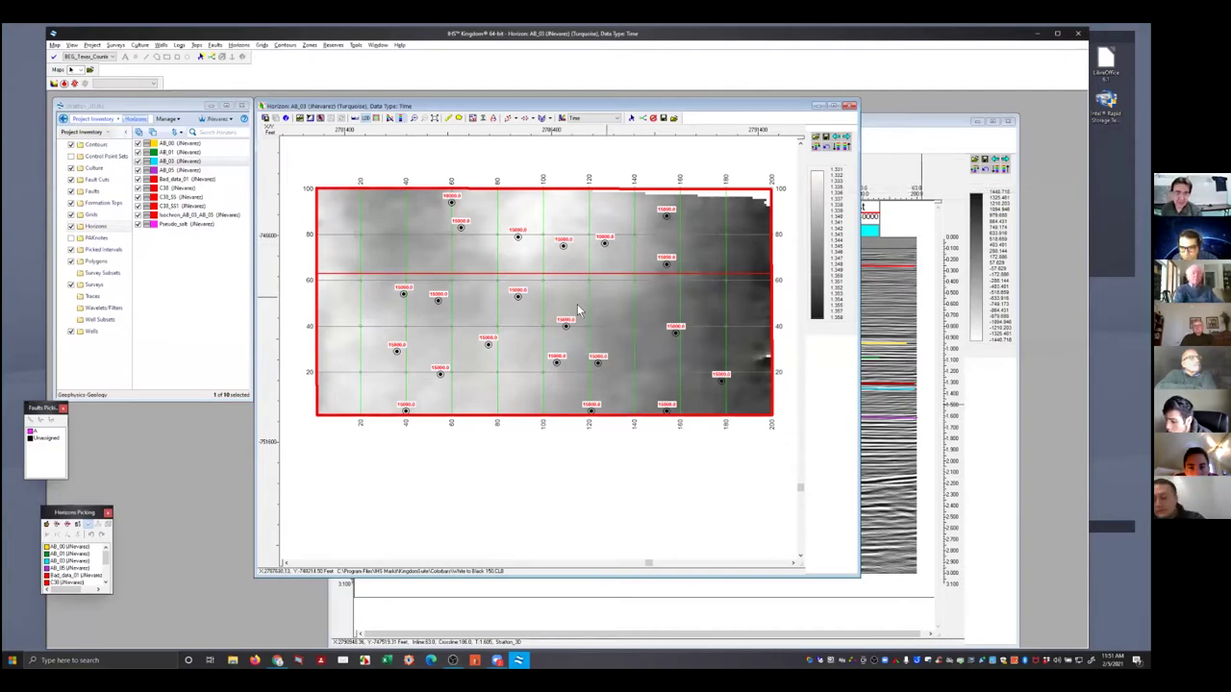
List the project's wells and enlarge the project inventory window in height and width
{"action": "left_click", "coordinate": [96, 333]}
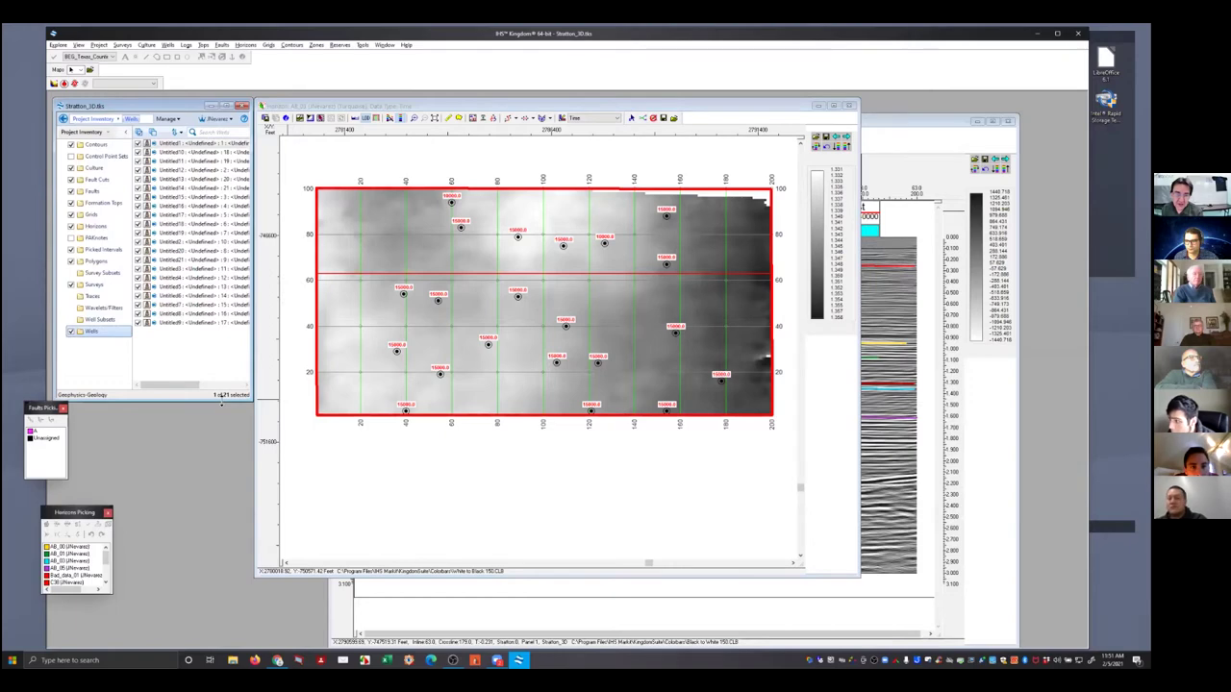
{"action": "left_click_drag", "start_coordinate": [221, 402], "coordinate": [204, 583]}
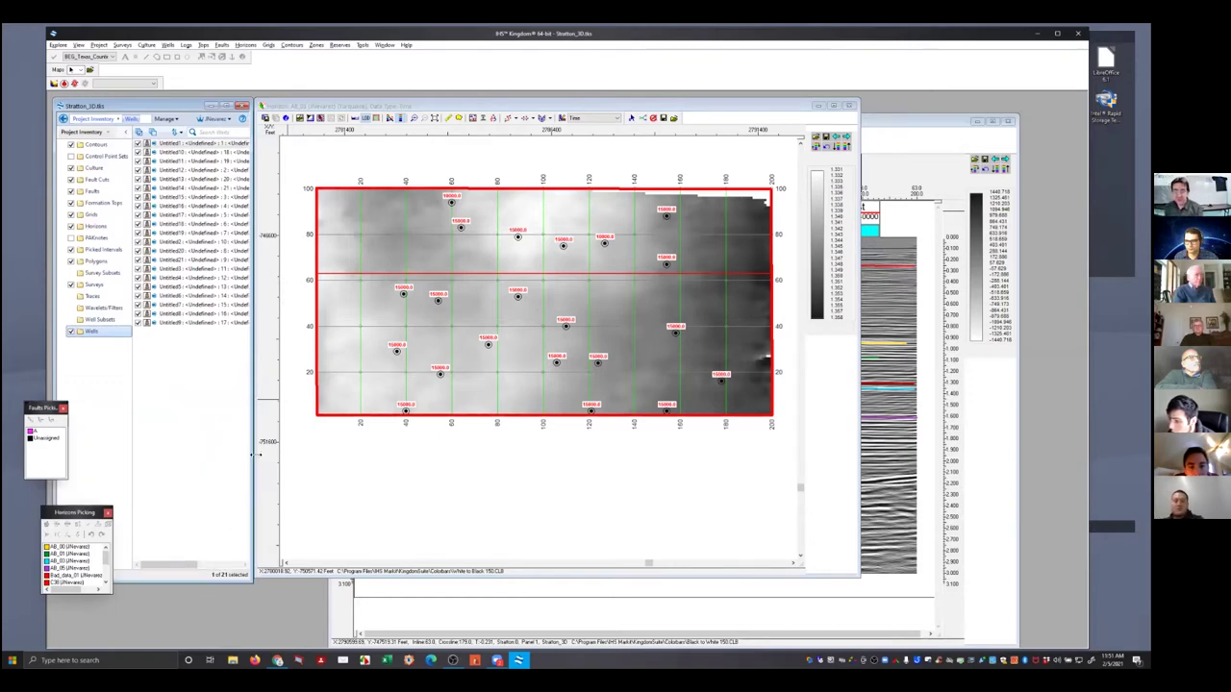
{"action": "left_click_drag", "start_coordinate": [253, 455], "coordinate": [294, 451]}
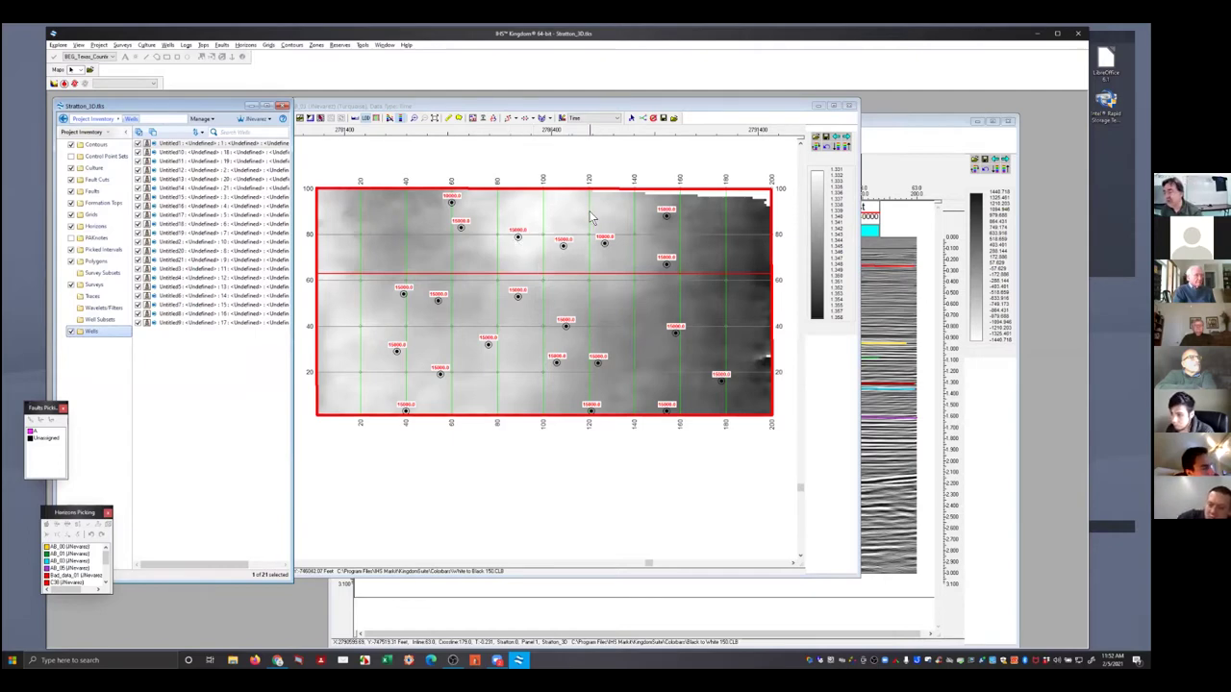
Start a new well spreadsheet and add all formation tops to its selected items
{"action": "left_click", "coordinate": [167, 45]}
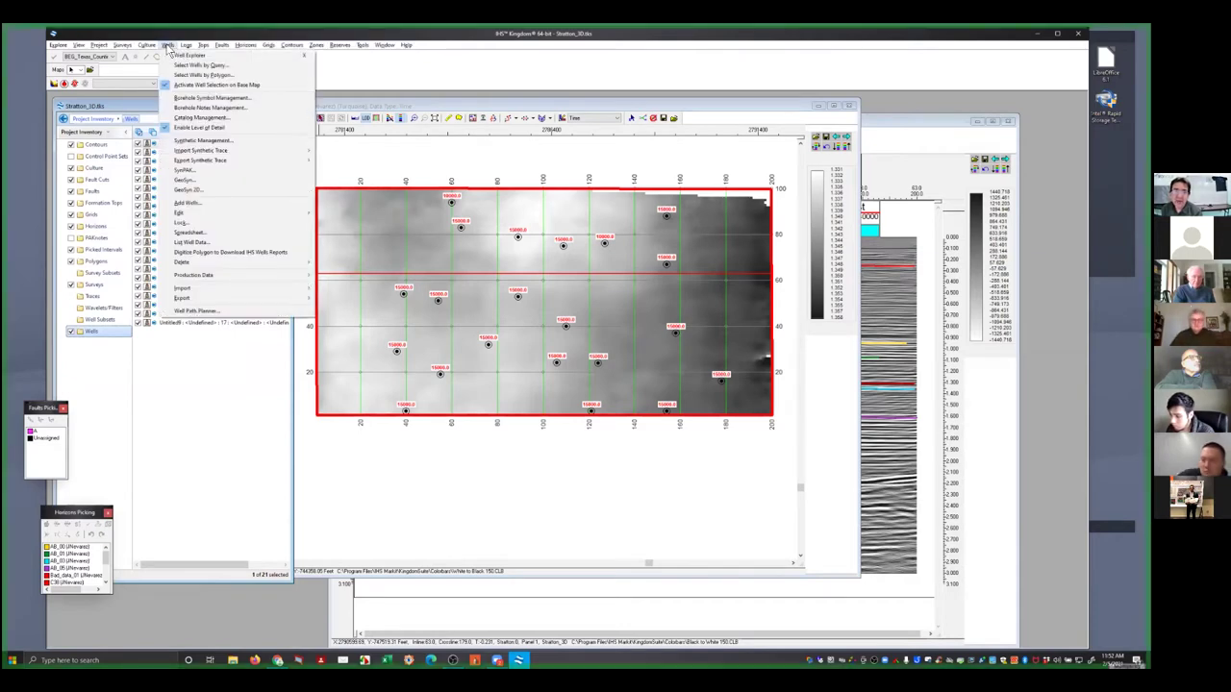
{"action": "left_click", "coordinate": [189, 234]}
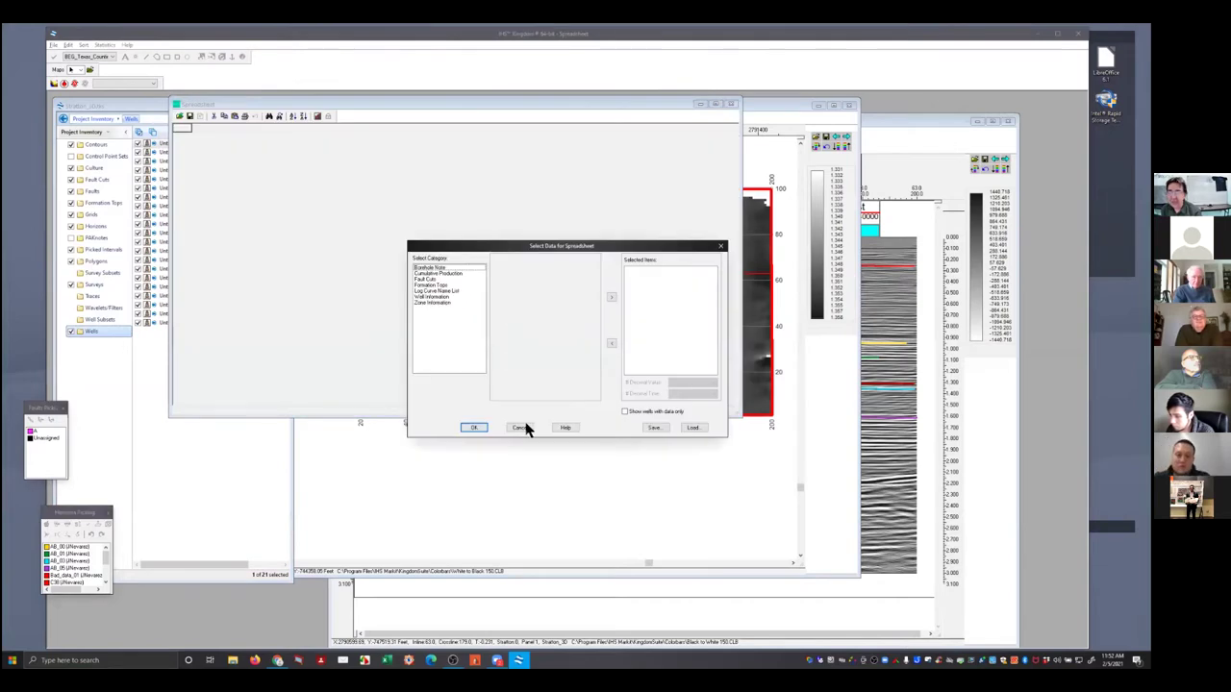
{"action": "left_click", "coordinate": [420, 285]}
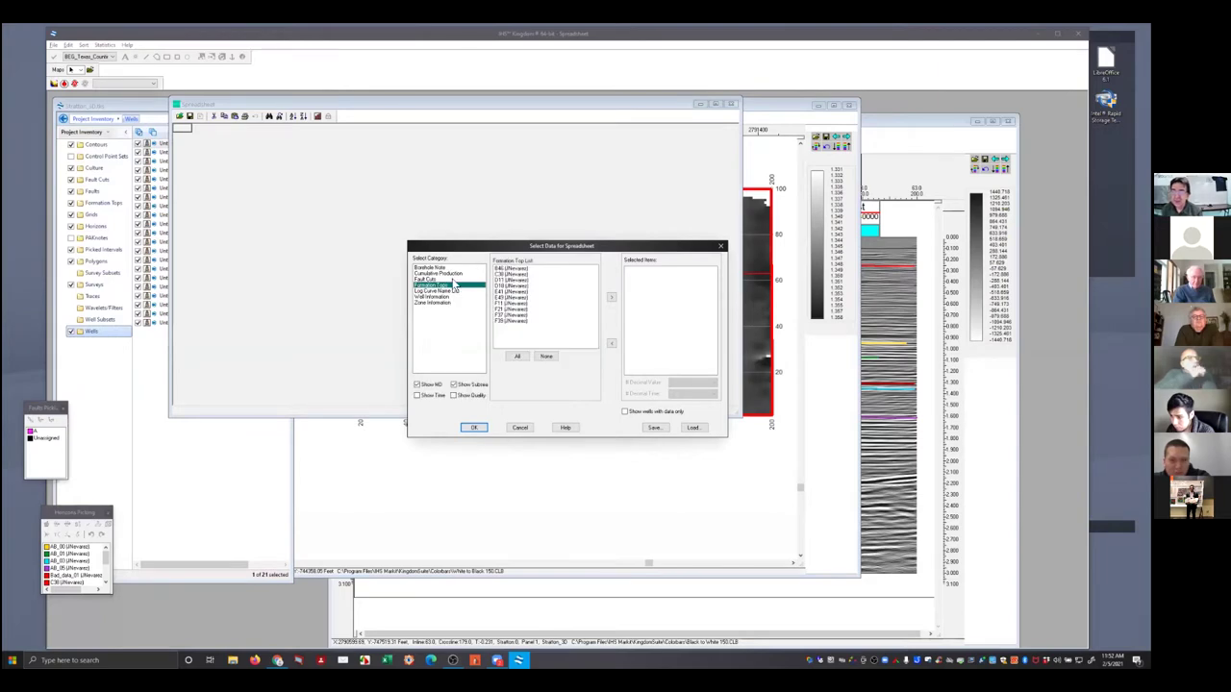
{"action": "left_click", "coordinate": [518, 357]}
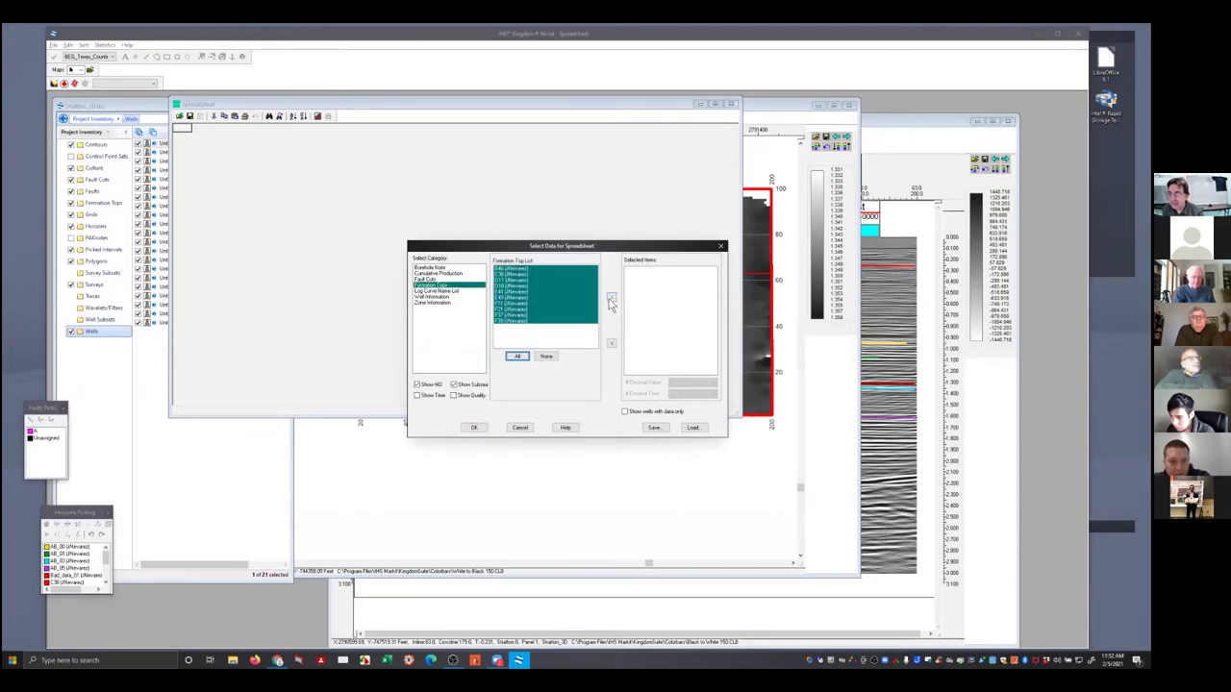
{"action": "left_click", "coordinate": [610, 300]}
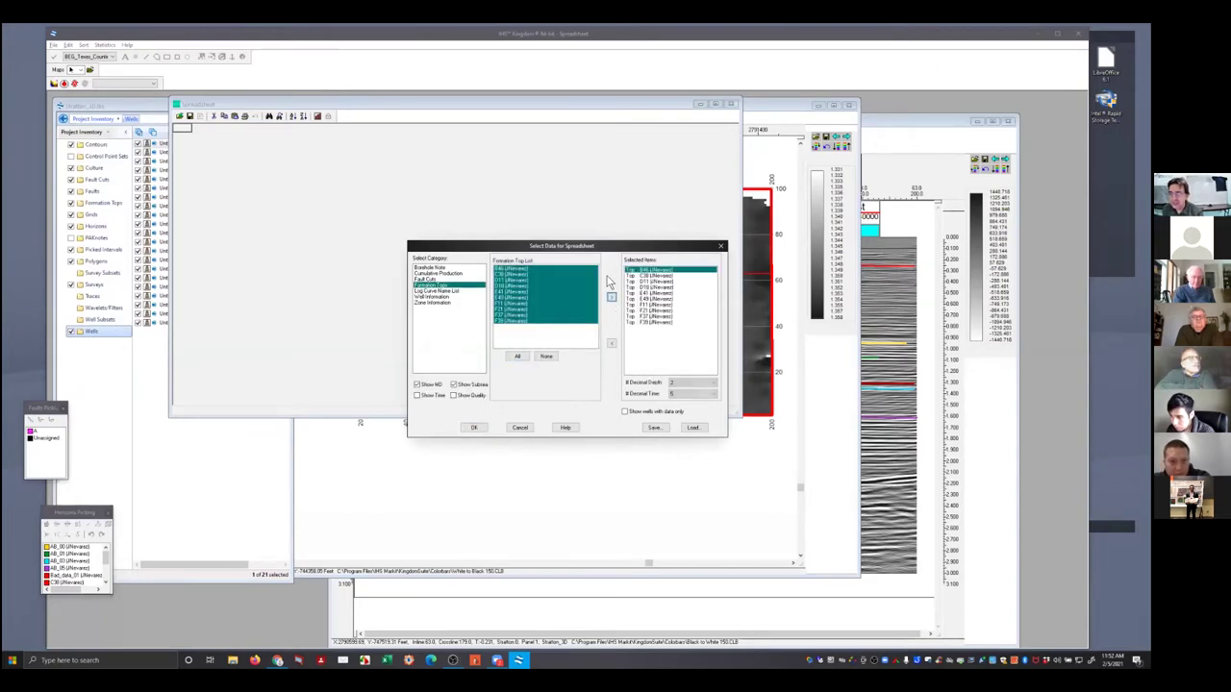
Add all log curve names to the spreadsheet selection and restrict it to wells with data only
{"action": "left_click", "coordinate": [423, 291]}
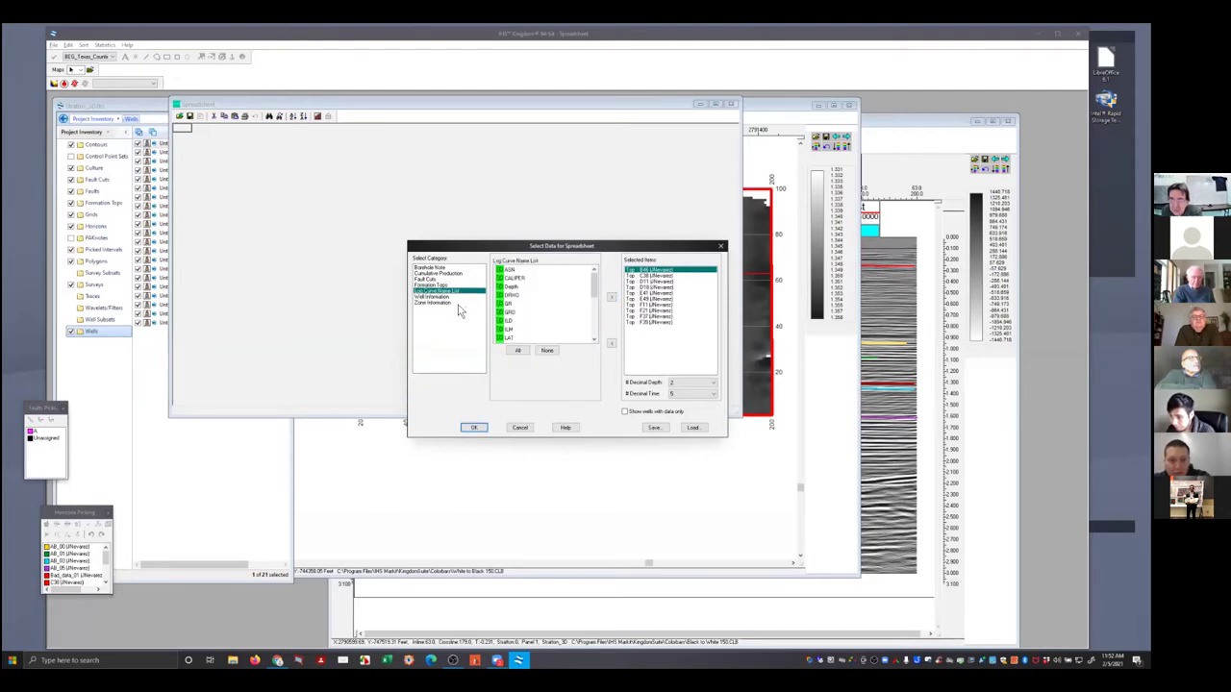
{"action": "left_click", "coordinate": [518, 352]}
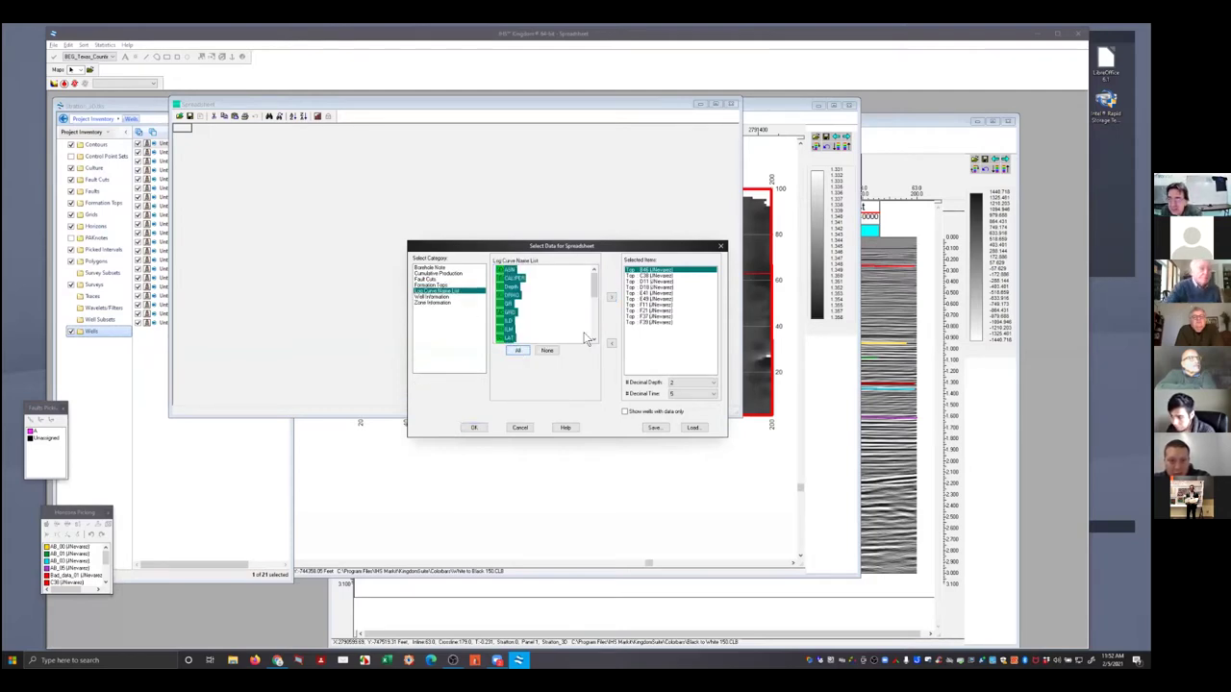
{"action": "left_click", "coordinate": [610, 299]}
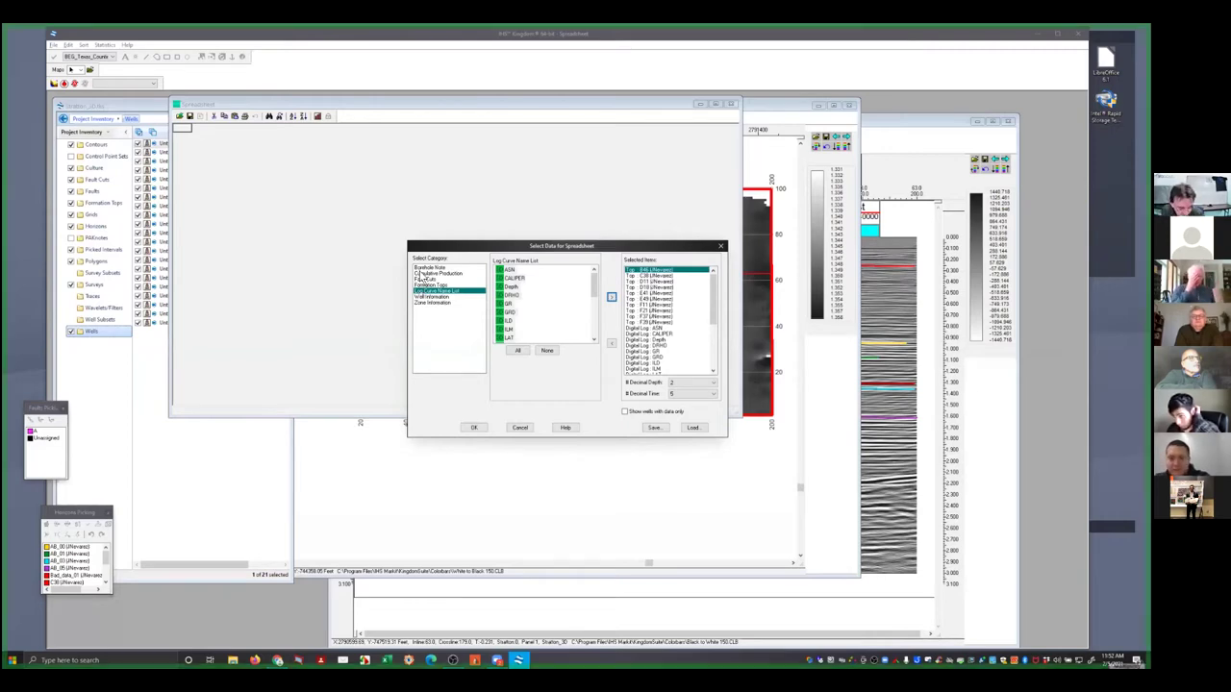
{"action": "left_click", "coordinate": [625, 412]}
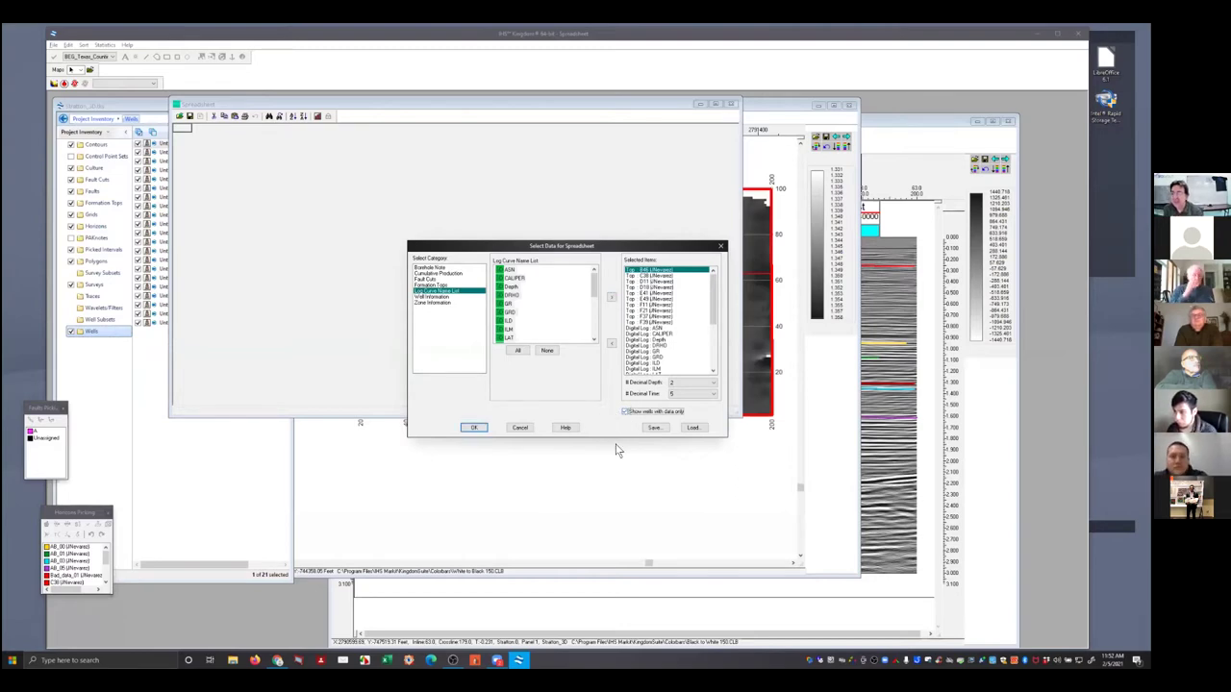
Add Total Depth, X and Y from the well information to the spreadsheet's selected items
{"action": "left_click", "coordinate": [438, 298]}
{"action": "scroll", "coordinate": [531, 327], "scroll_direction": "down", "scroll_amount": 3}
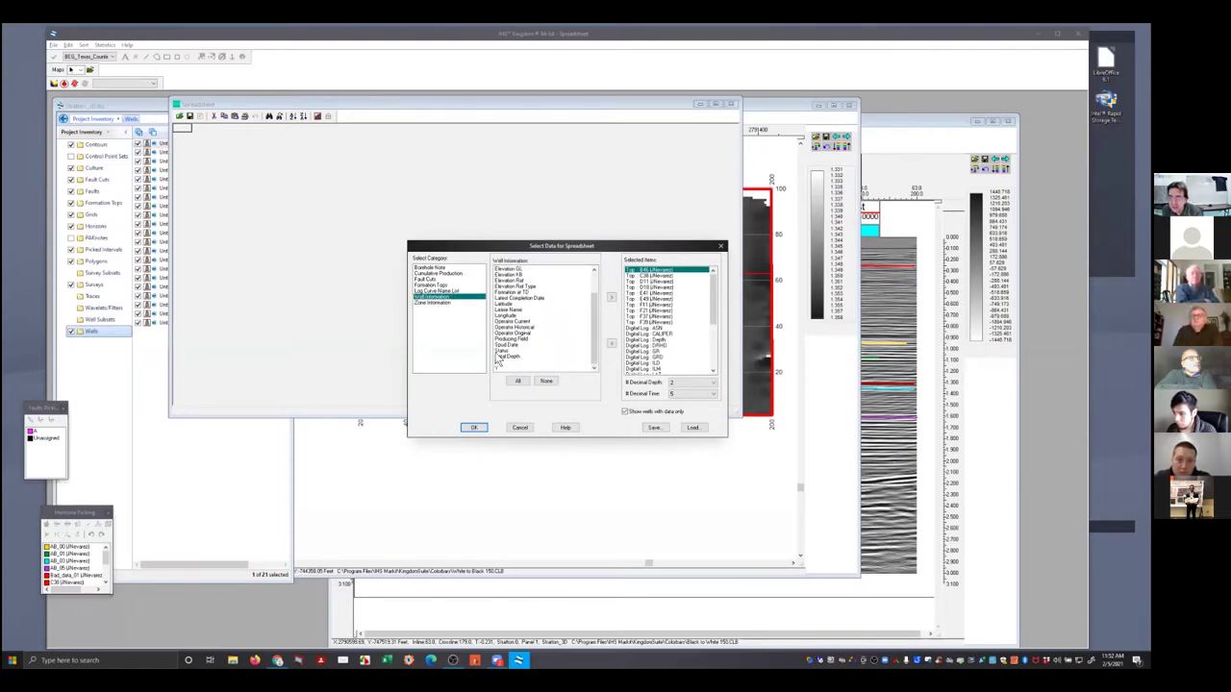
{"action": "left_click", "coordinate": [498, 357]}
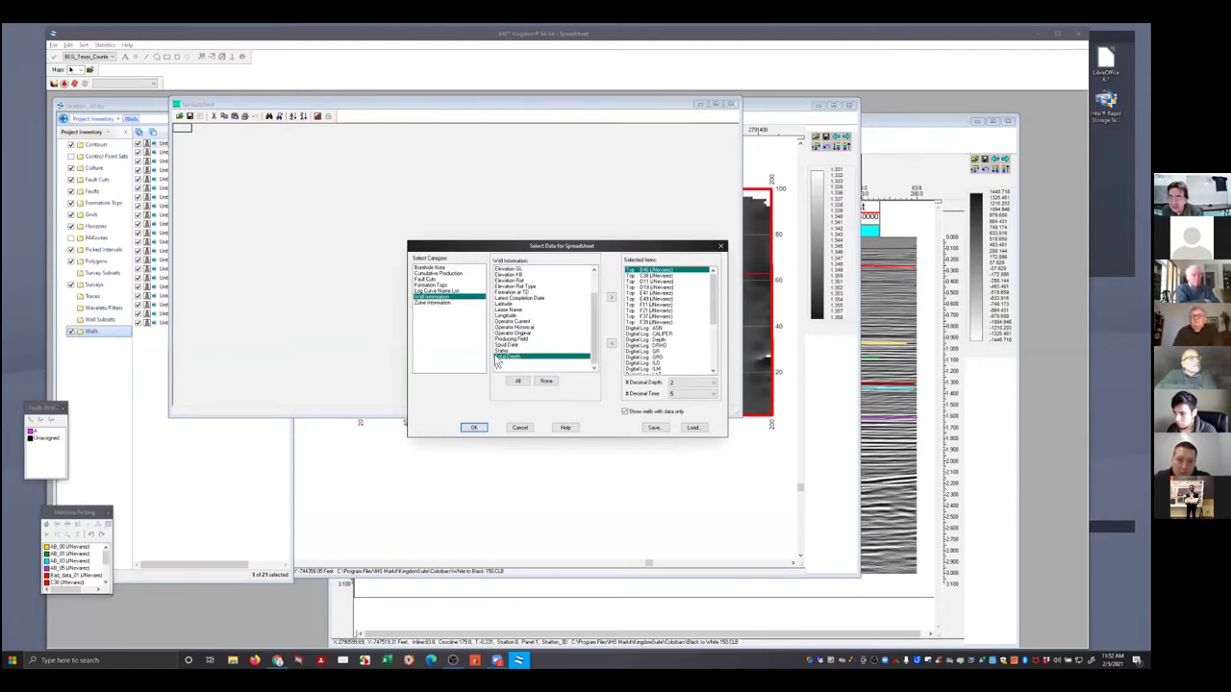
{"action": "left_click", "coordinate": [610, 301]}
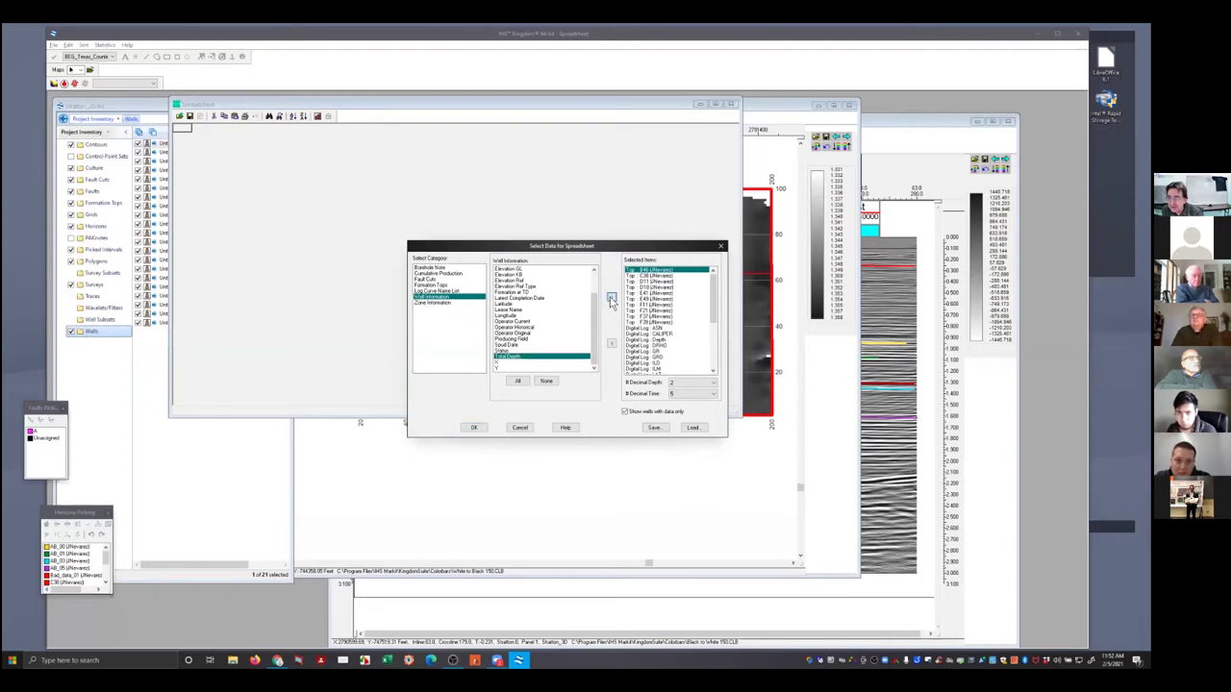
{"action": "left_click", "coordinate": [507, 363]}
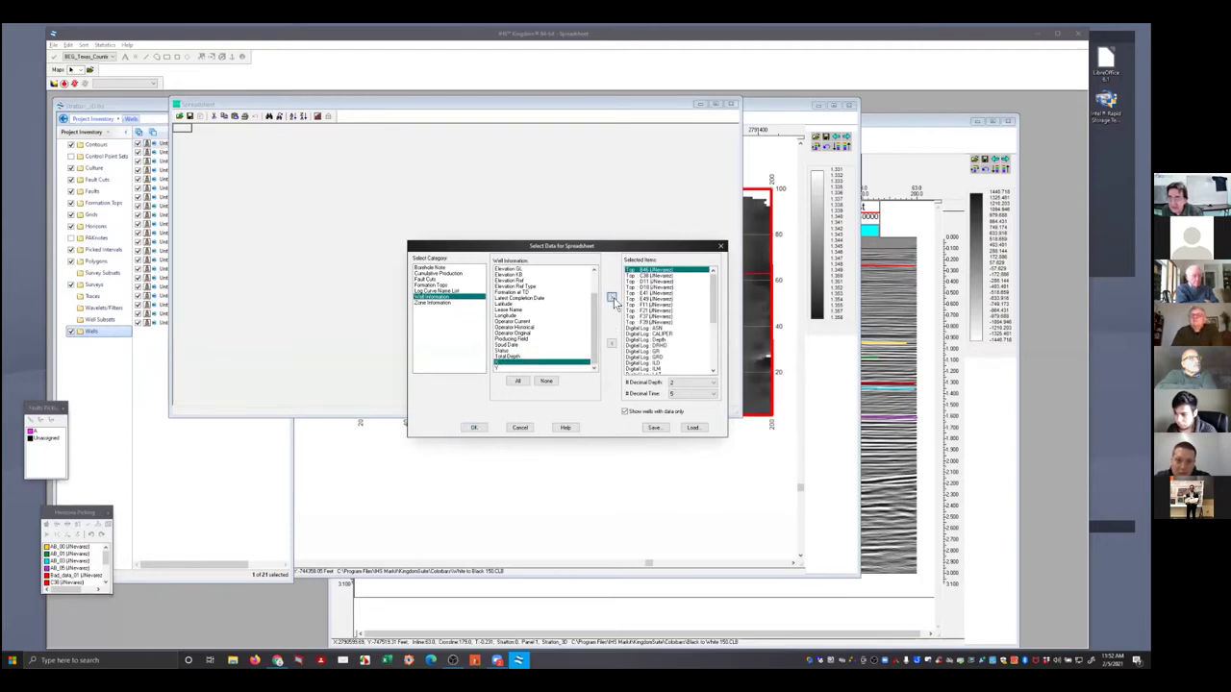
{"action": "left_click", "coordinate": [506, 368]}
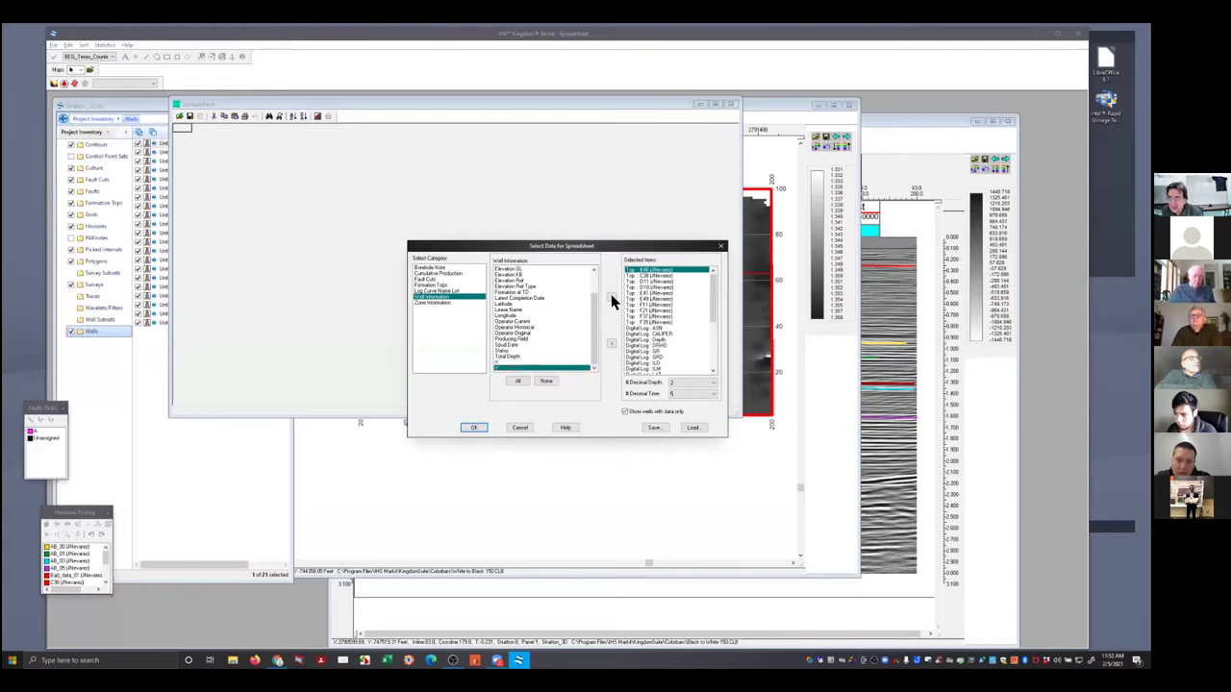
{"action": "left_click", "coordinate": [612, 301]}
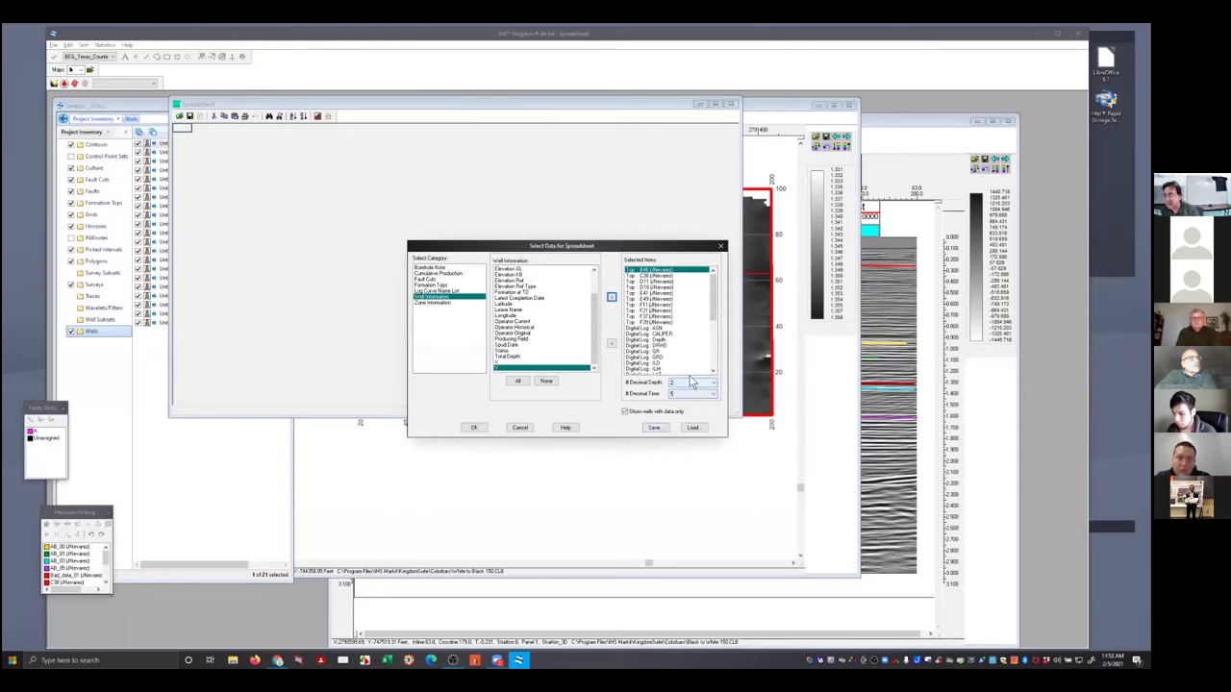
Set the number of depth decimals to 0 for the first formation top and generate the well spreadsheet
{"action": "left_click", "coordinate": [689, 382]}
{"action": "left_click", "coordinate": [682, 401]}
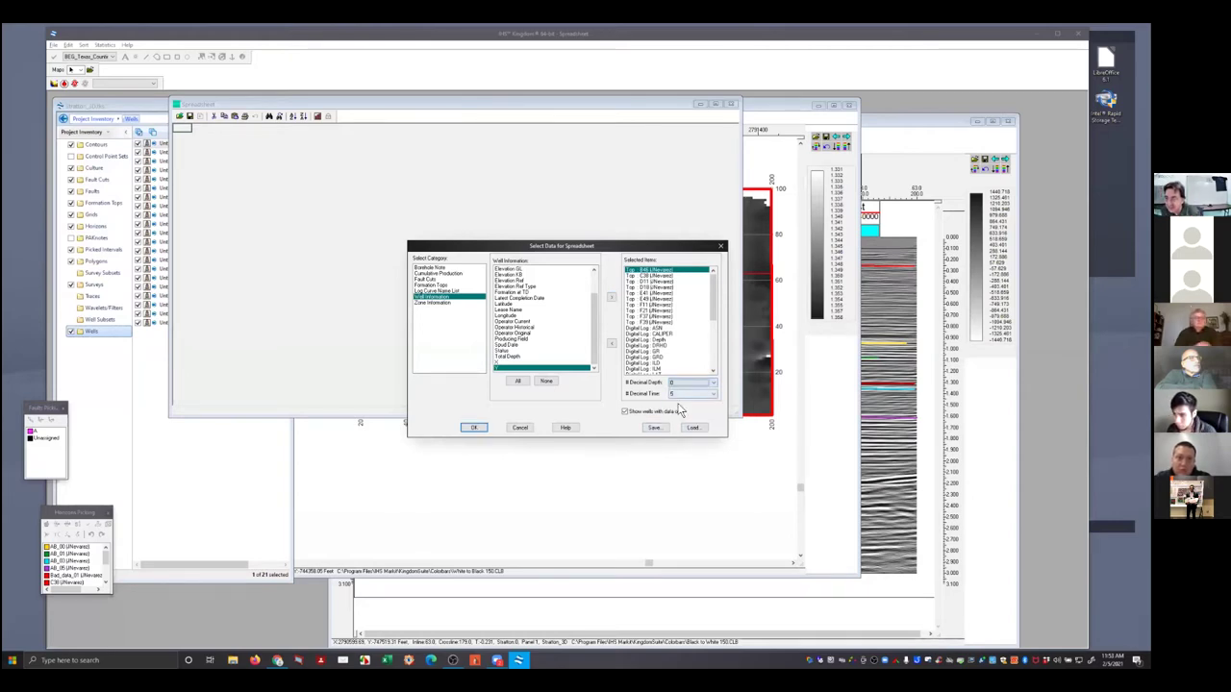
{"action": "left_click", "coordinate": [473, 427]}
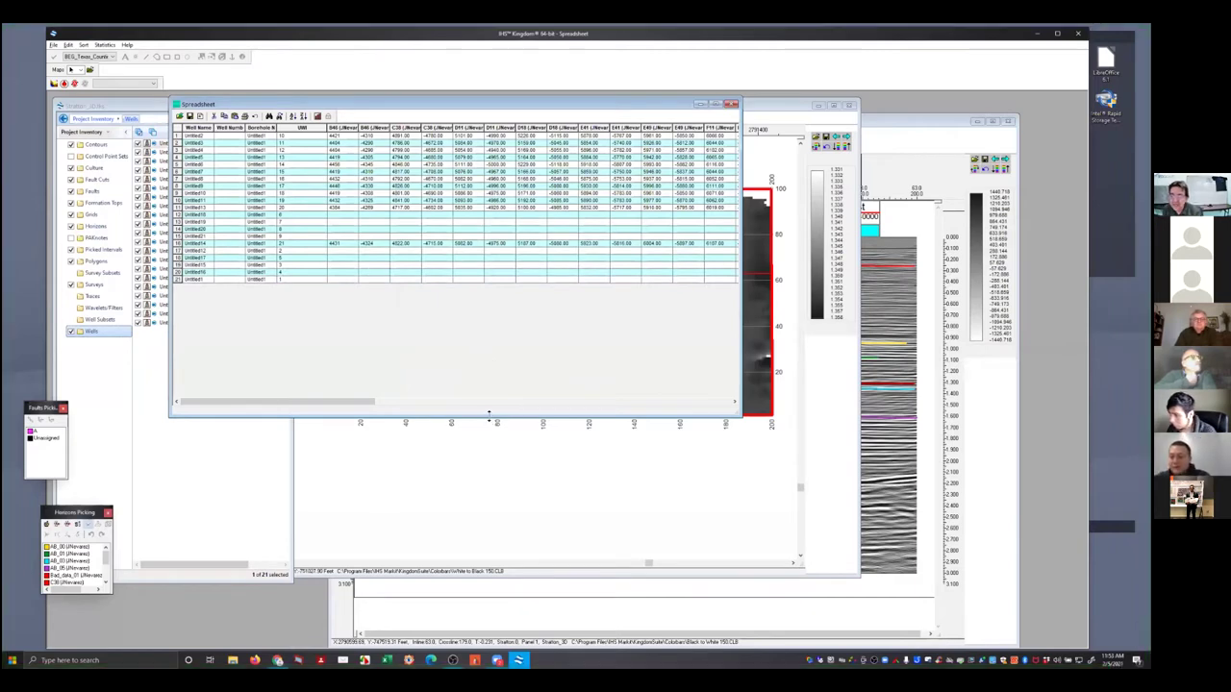
Enlarge the spreadsheet window and examine which log curves are available for each well
{"action": "left_click_drag", "start_coordinate": [487, 442], "coordinate": [487, 553]}
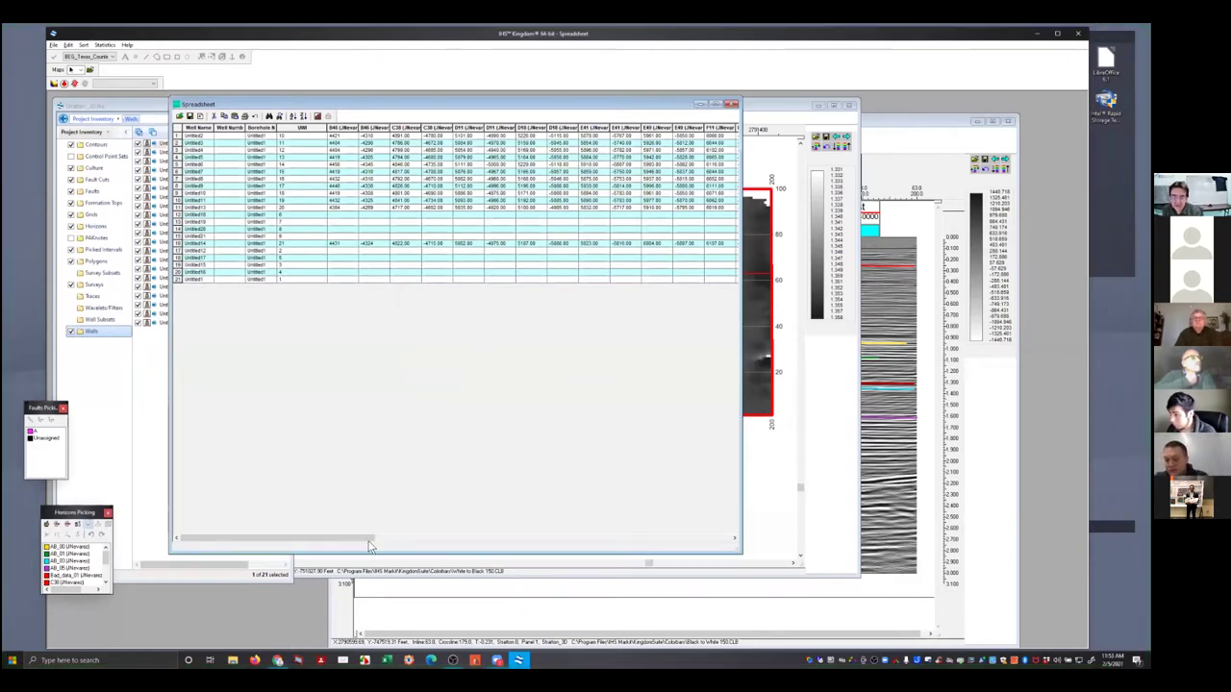
{"action": "left_click_drag", "start_coordinate": [396, 538], "coordinate": [608, 534]}
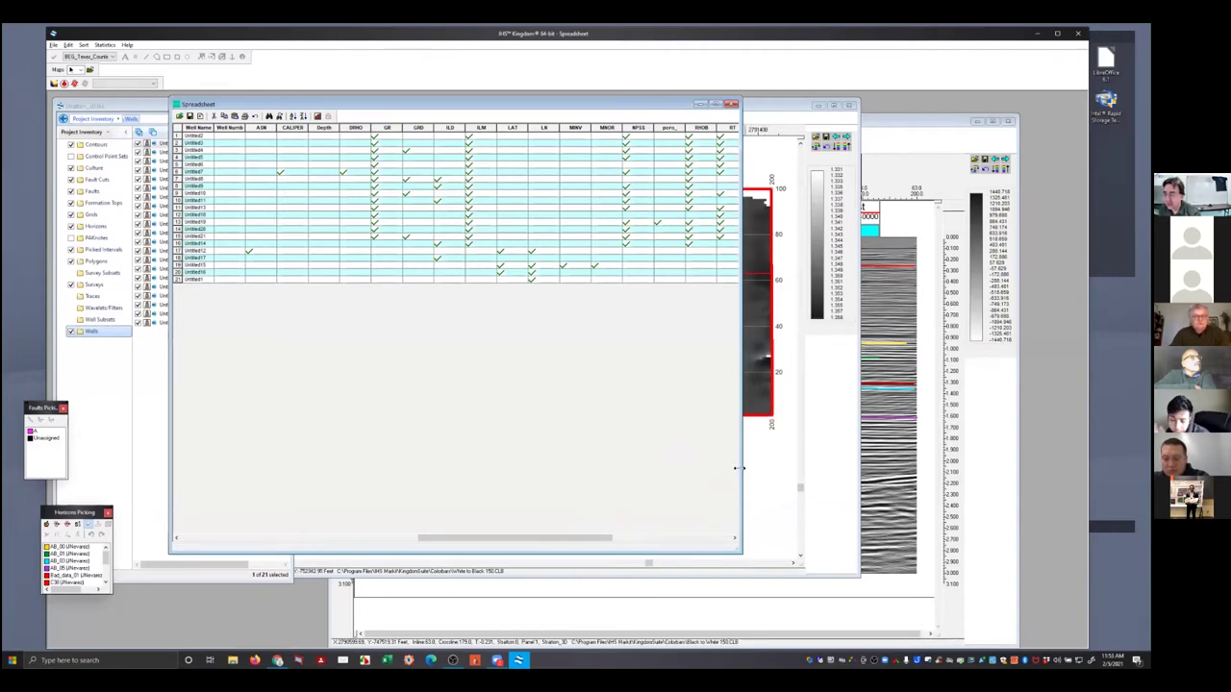
Widen the spreadsheet window and check the export settings, including the output format, without exporting
{"action": "left_click_drag", "start_coordinate": [738, 468], "coordinate": [1025, 468]}
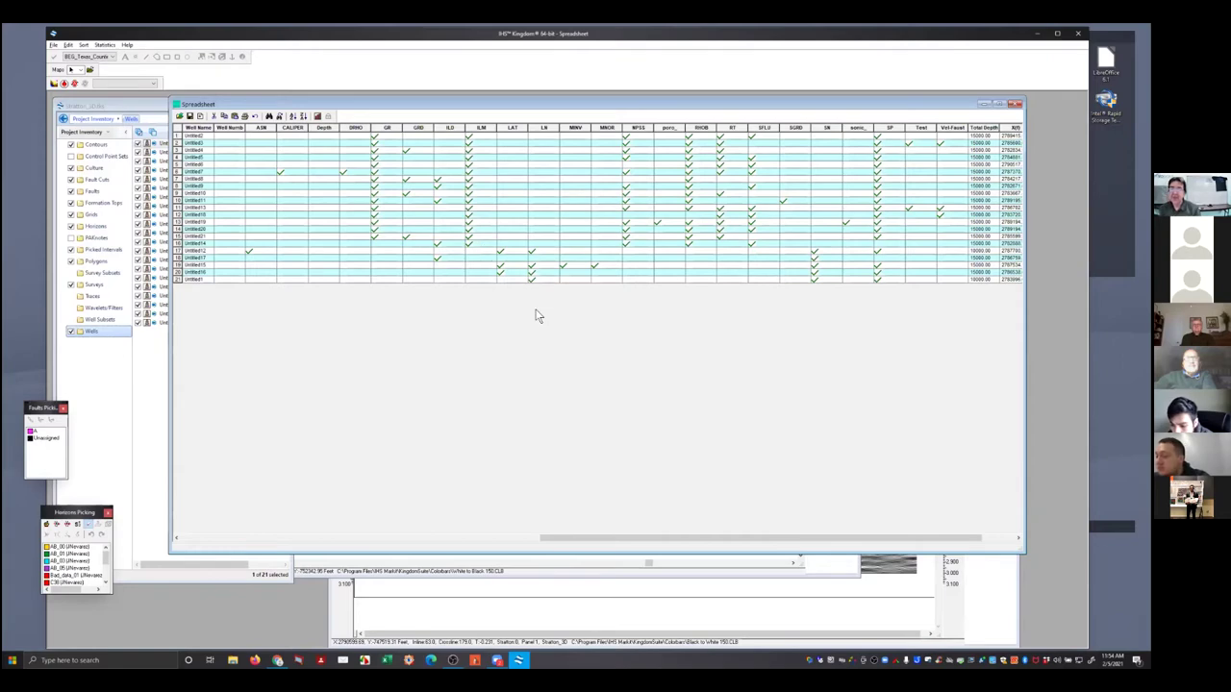
{"action": "left_click", "coordinate": [200, 116]}
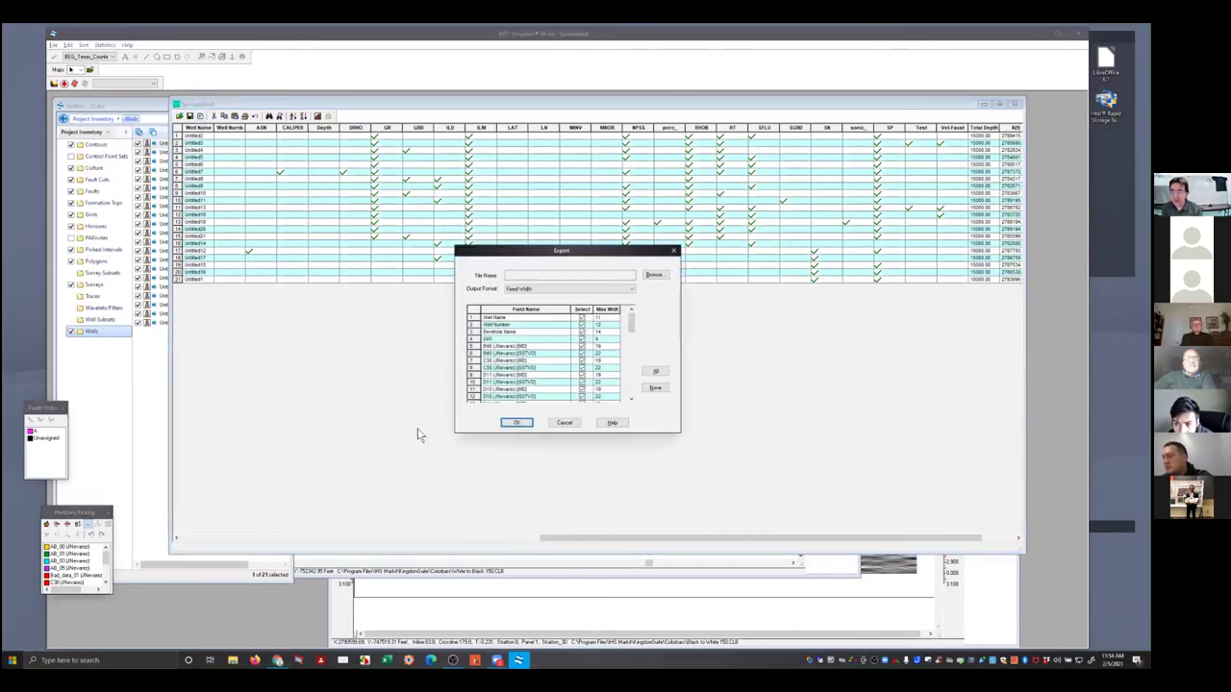
{"action": "left_click", "coordinate": [612, 294]}
{"action": "left_click", "coordinate": [612, 297]}
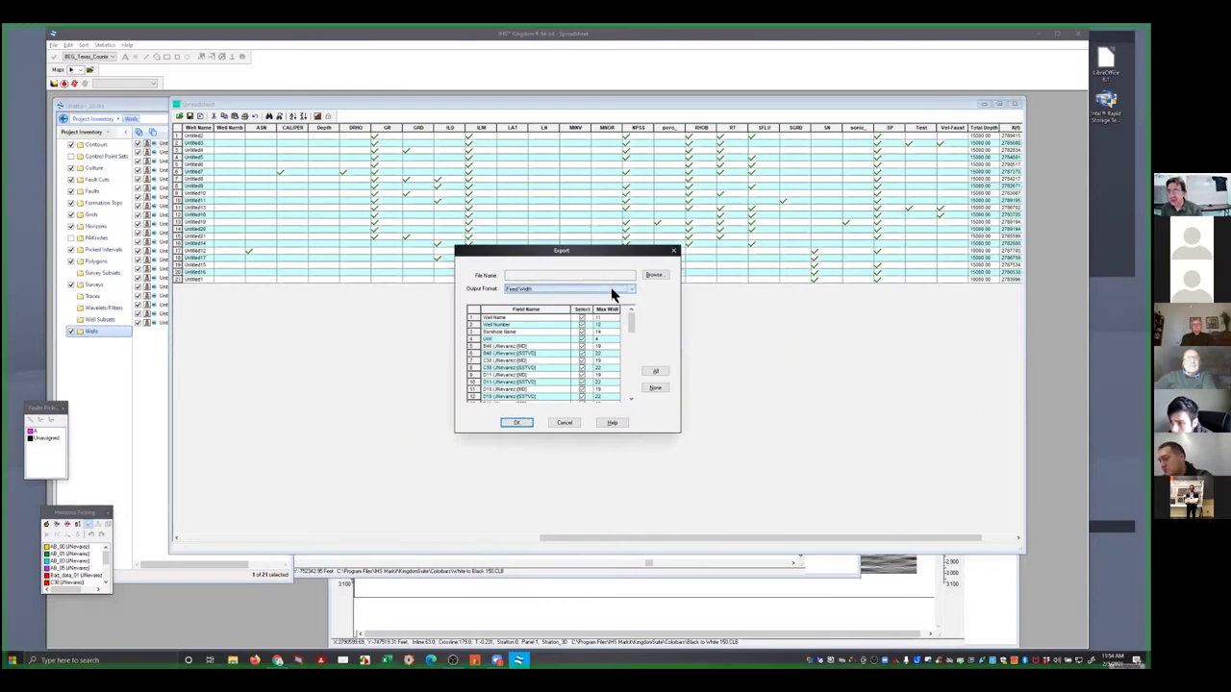
{"action": "left_click", "coordinate": [568, 426]}
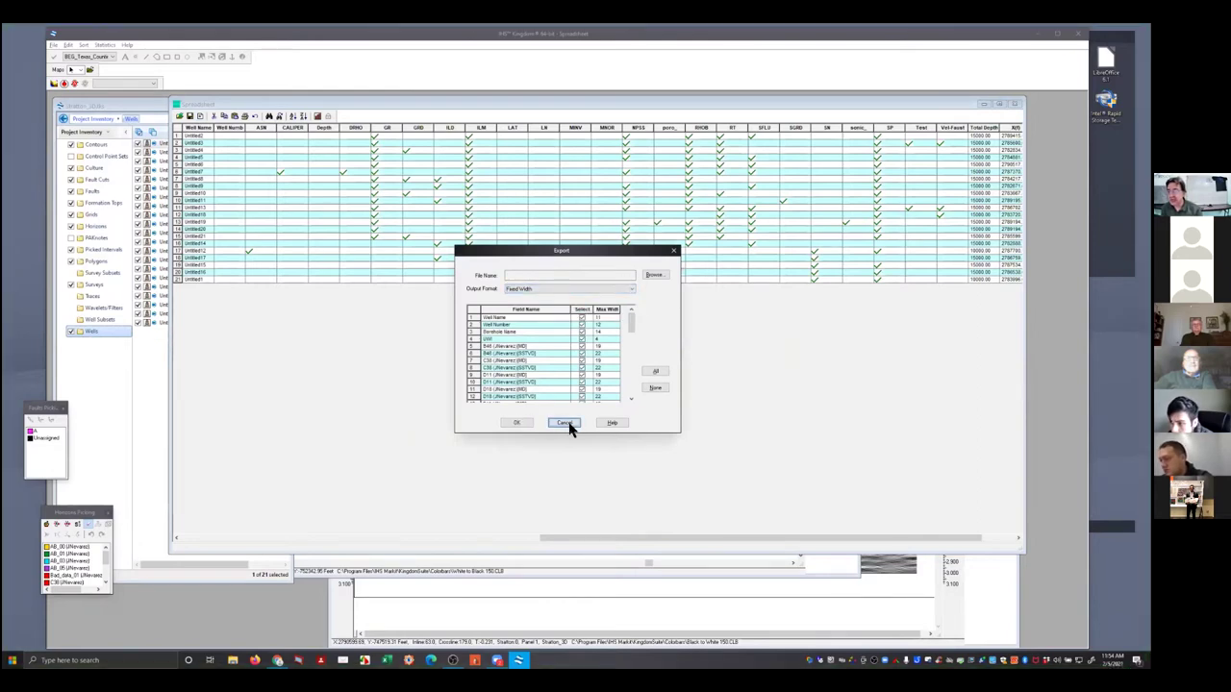
Select the entire well spreadsheet, view its copy options and close the spreadsheet
{"action": "left_click", "coordinate": [176, 134]}
{"action": "right_click", "coordinate": [177, 131]}
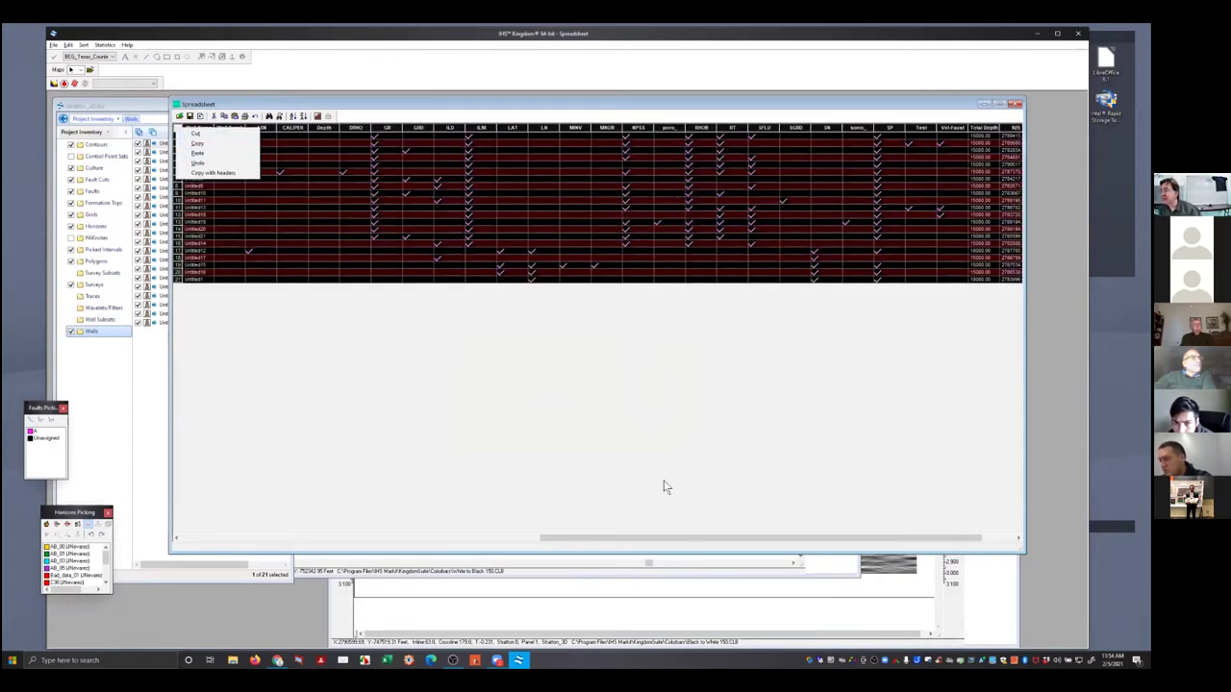
{"action": "left_click", "coordinate": [846, 324]}
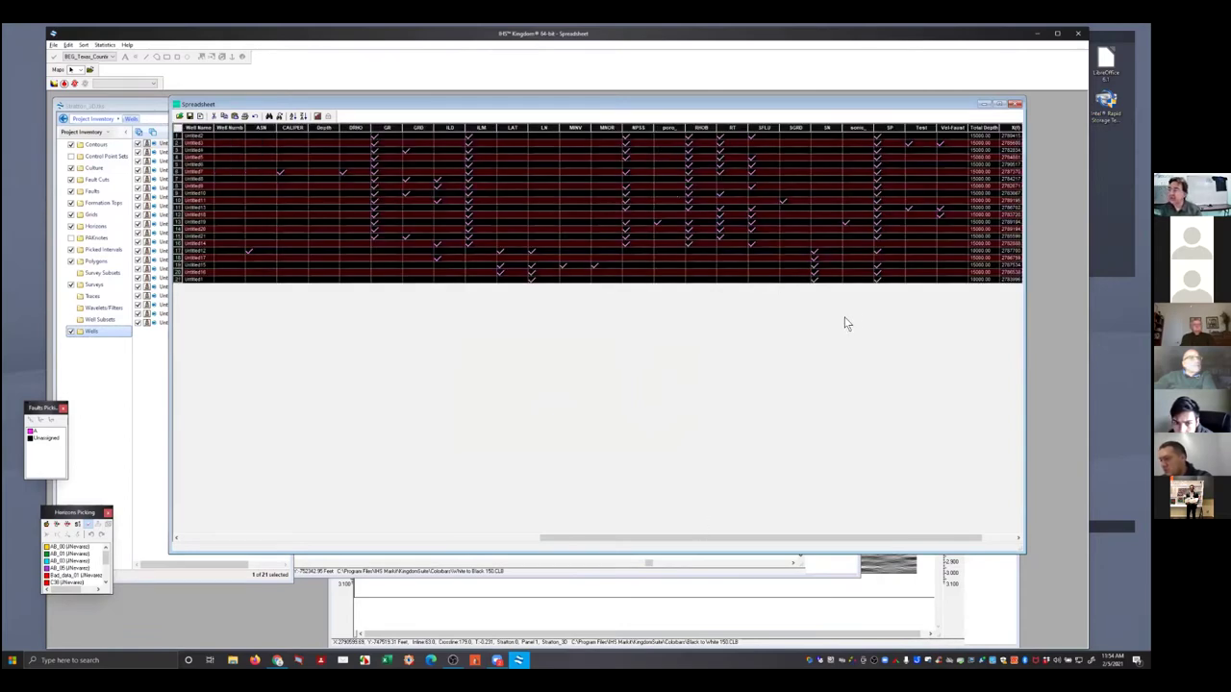
{"action": "left_click", "coordinate": [1016, 105]}
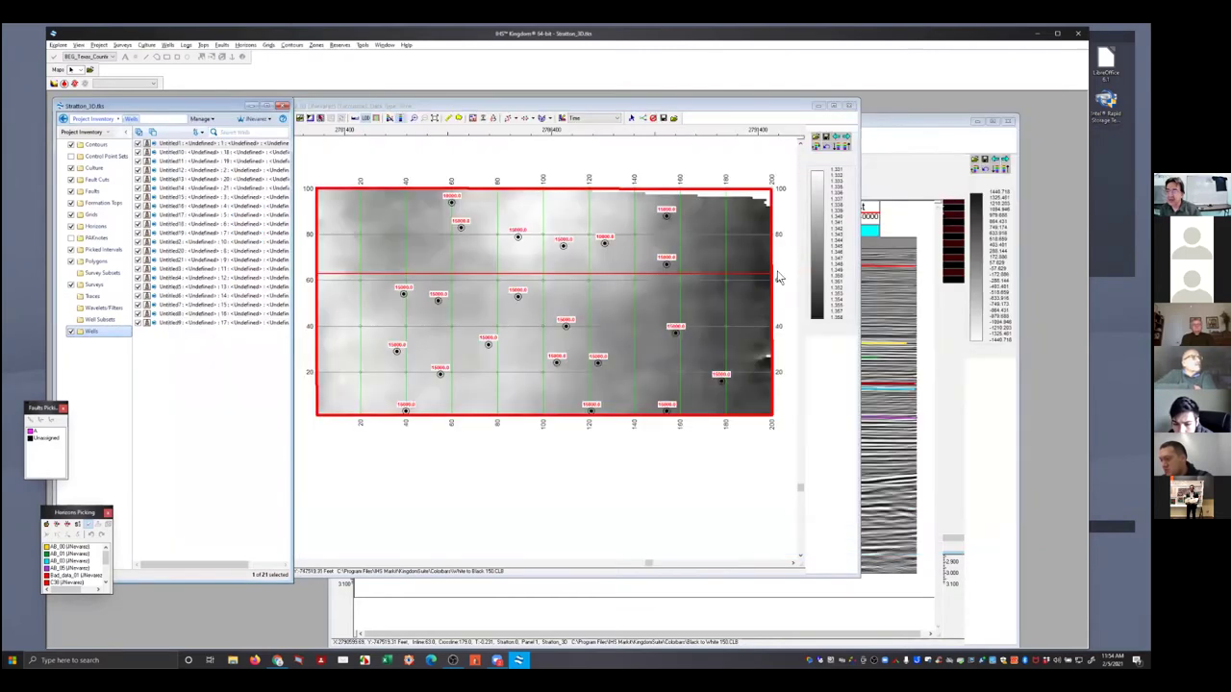
Open Post Data on Map for the horizon map and list the Well Information items available for posting
{"action": "left_click", "coordinate": [168, 46]}
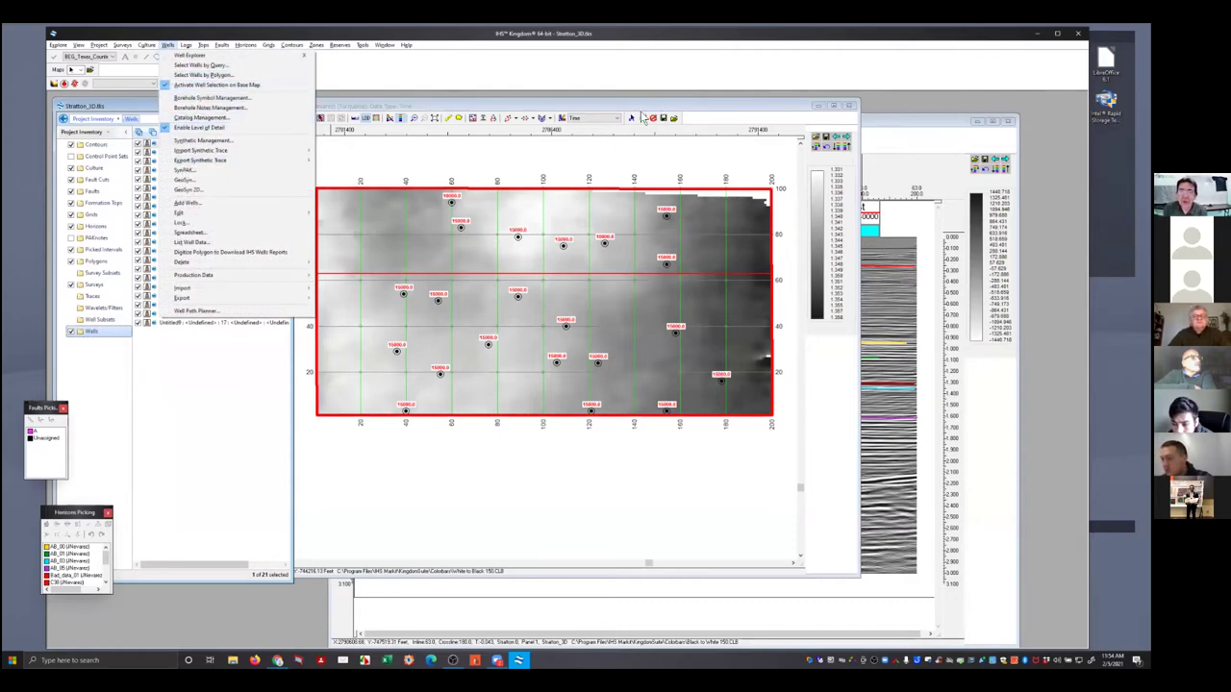
{"action": "left_click", "coordinate": [597, 109]}
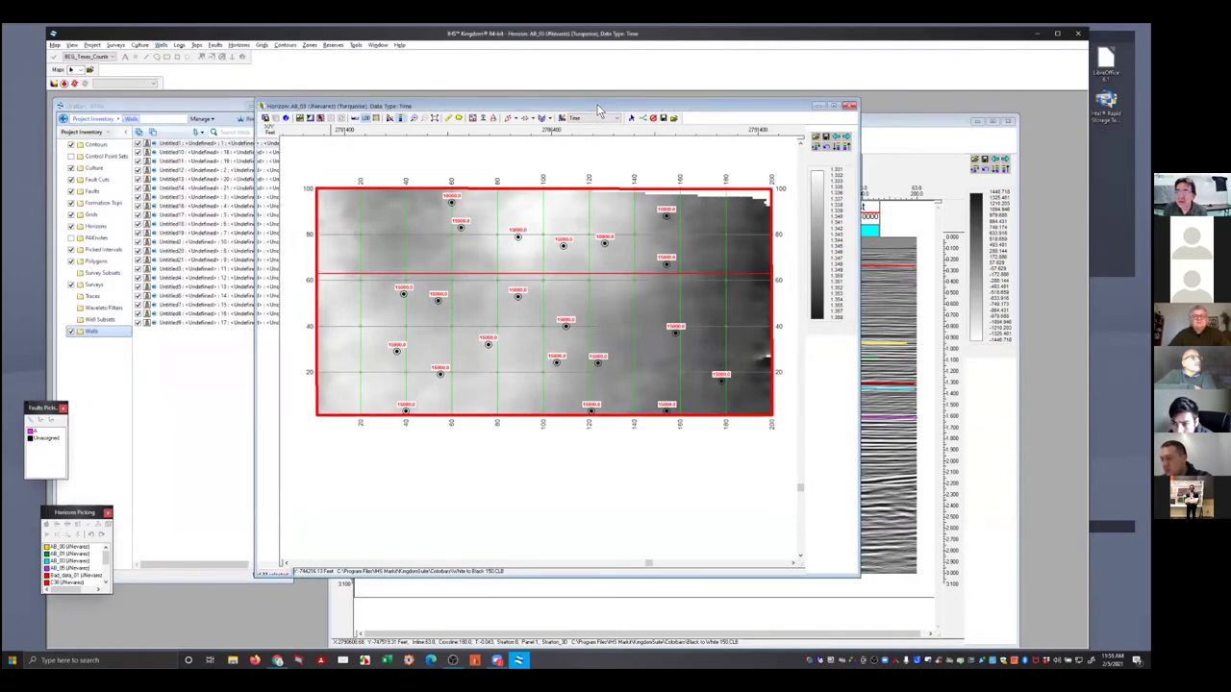
{"action": "left_click", "coordinate": [160, 45]}
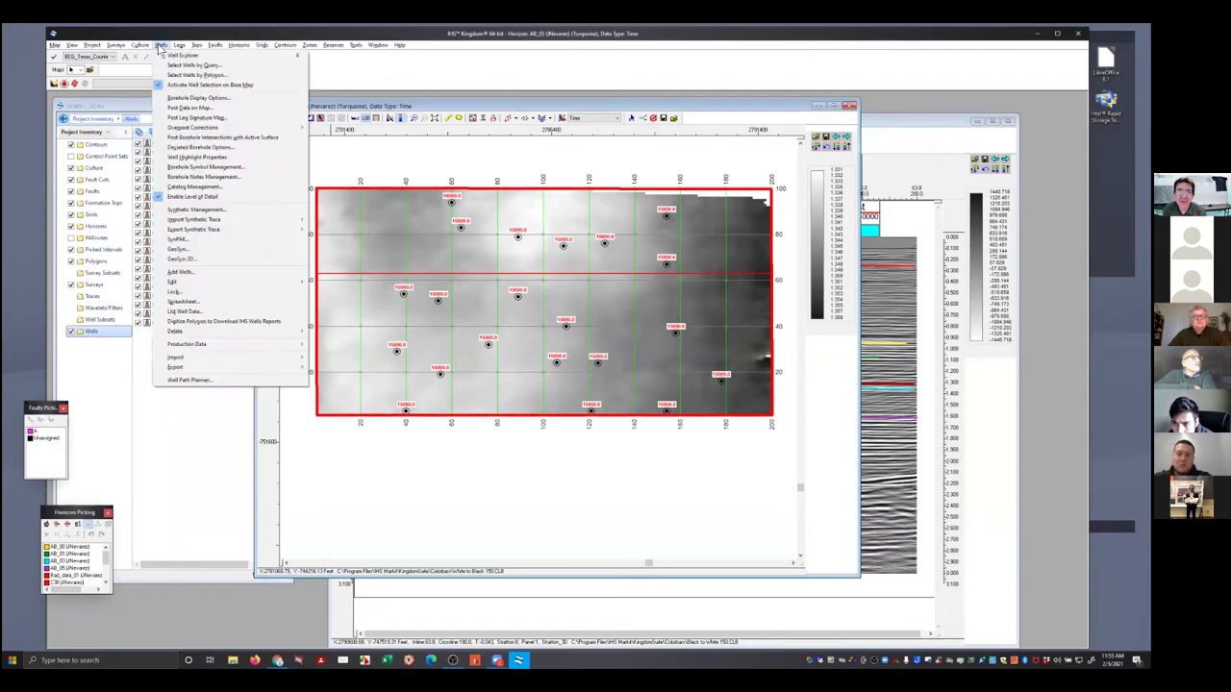
{"action": "left_click", "coordinate": [189, 108]}
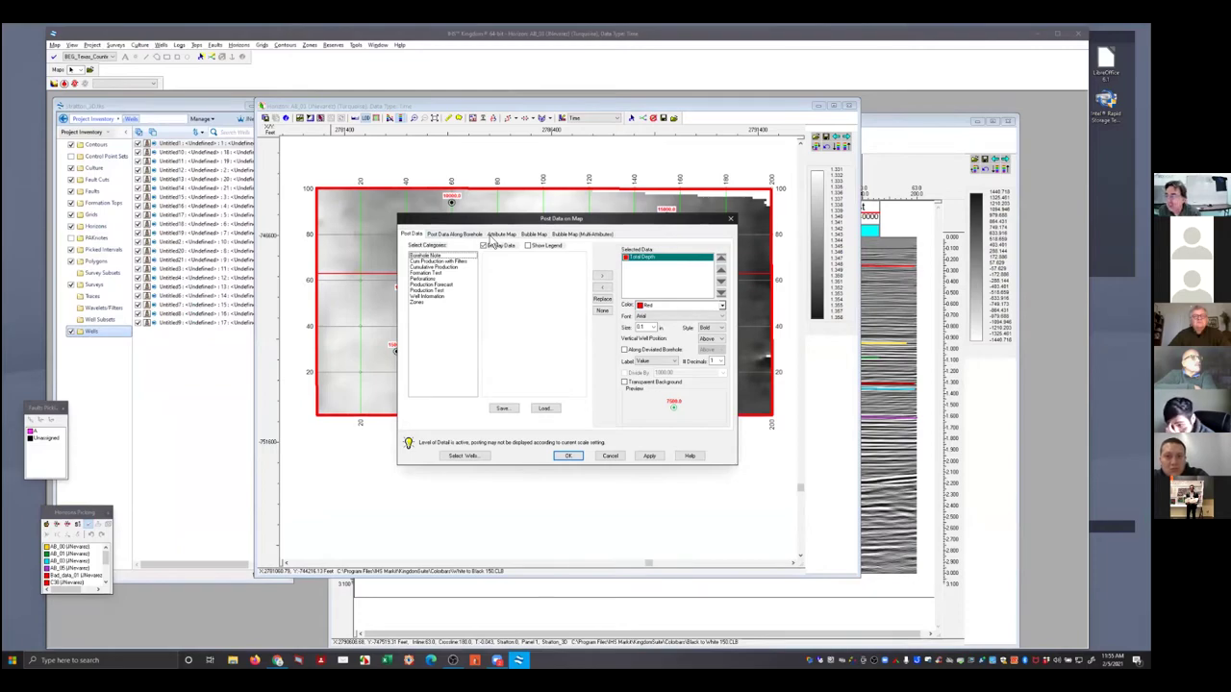
{"action": "left_click_drag", "start_coordinate": [493, 220], "coordinate": [667, 195]}
{"action": "left_click", "coordinate": [589, 274]}
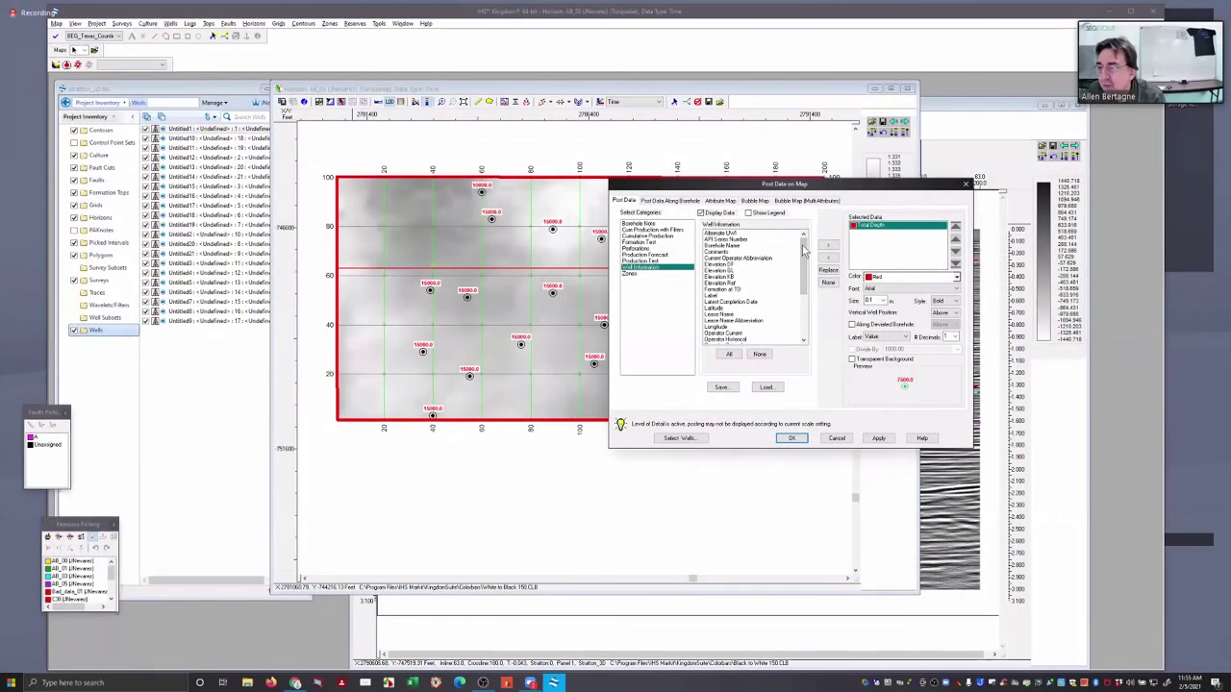
Add UWI to the data posted at the wells, apply it and uncover the map to view the postings
{"action": "left_click_drag", "start_coordinate": [804, 250], "coordinate": [803, 290]}
{"action": "left_click", "coordinate": [712, 308]}
{"action": "left_click", "coordinate": [827, 244]}
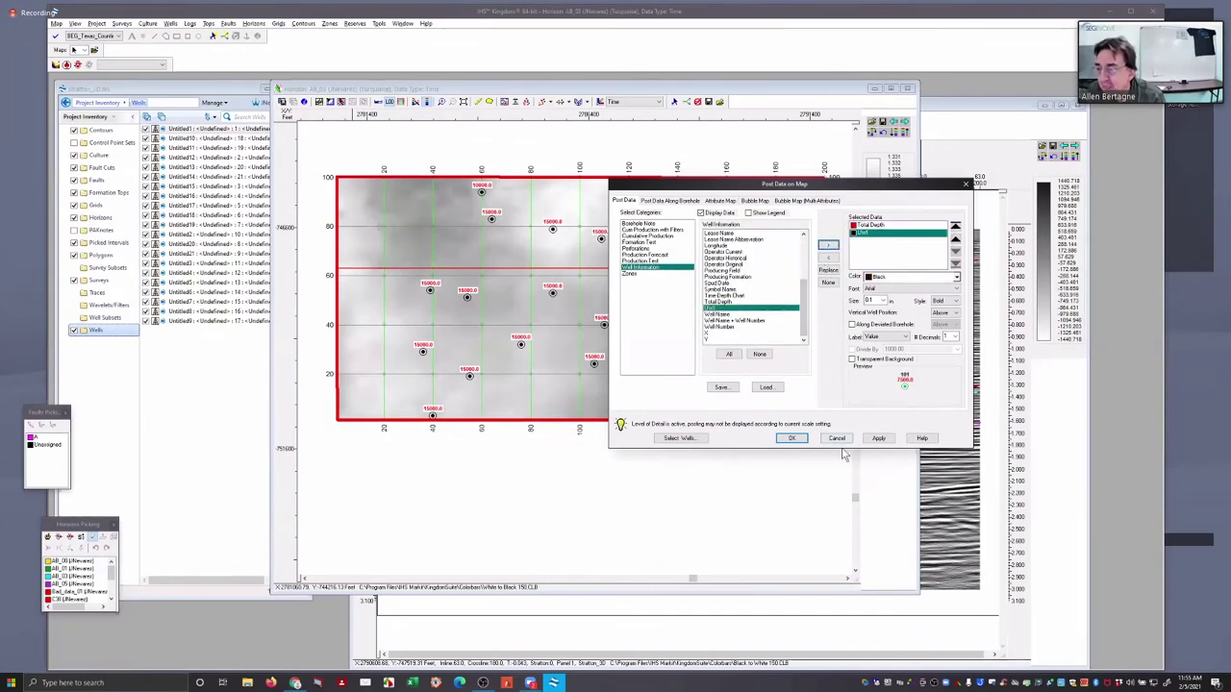
{"action": "left_click", "coordinate": [878, 439]}
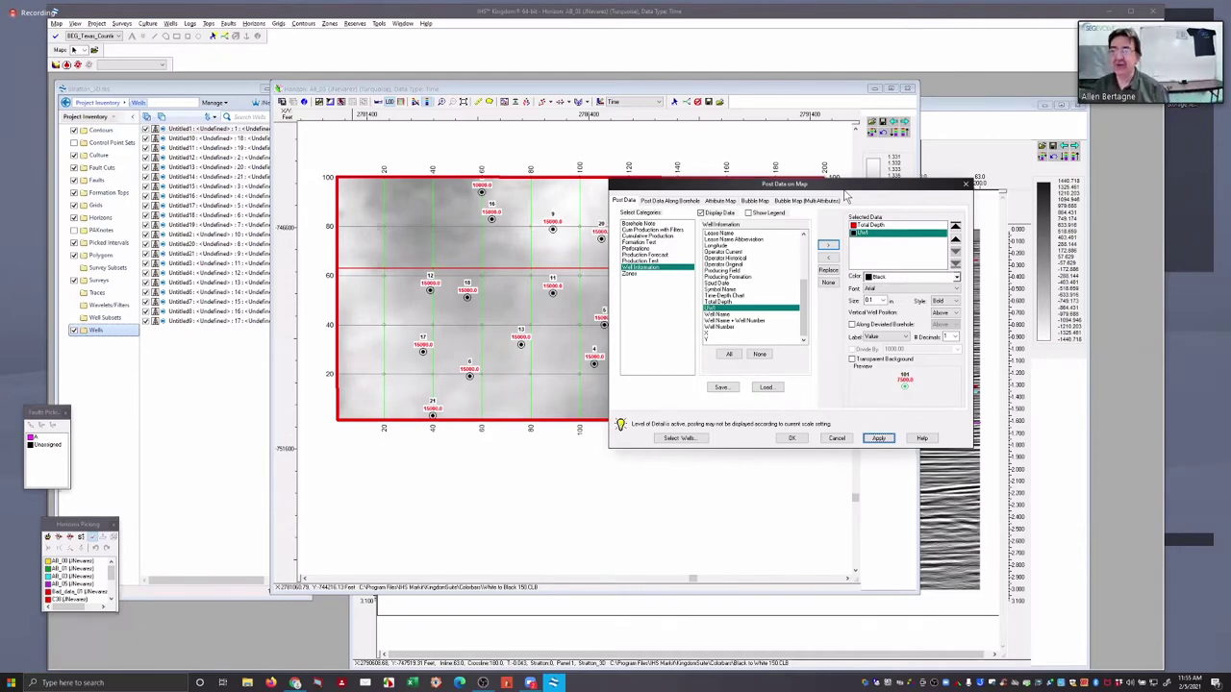
{"action": "left_click_drag", "start_coordinate": [846, 184], "coordinate": [919, 290]}
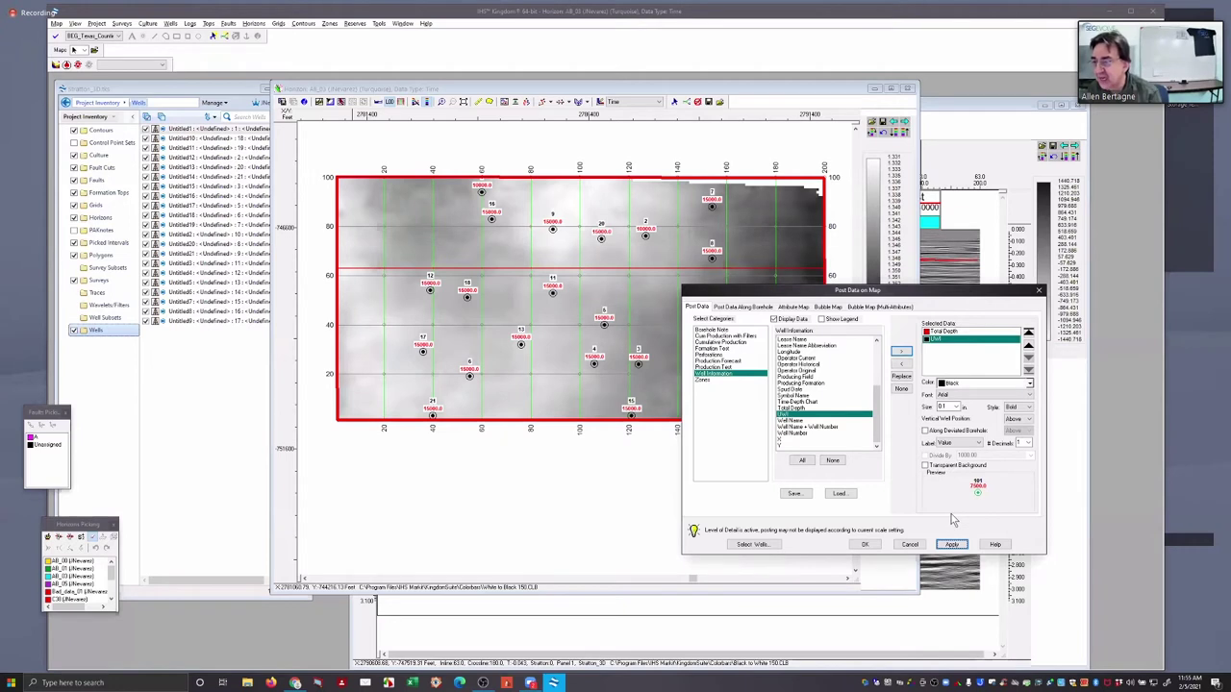
{"action": "left_click", "coordinate": [942, 544]}
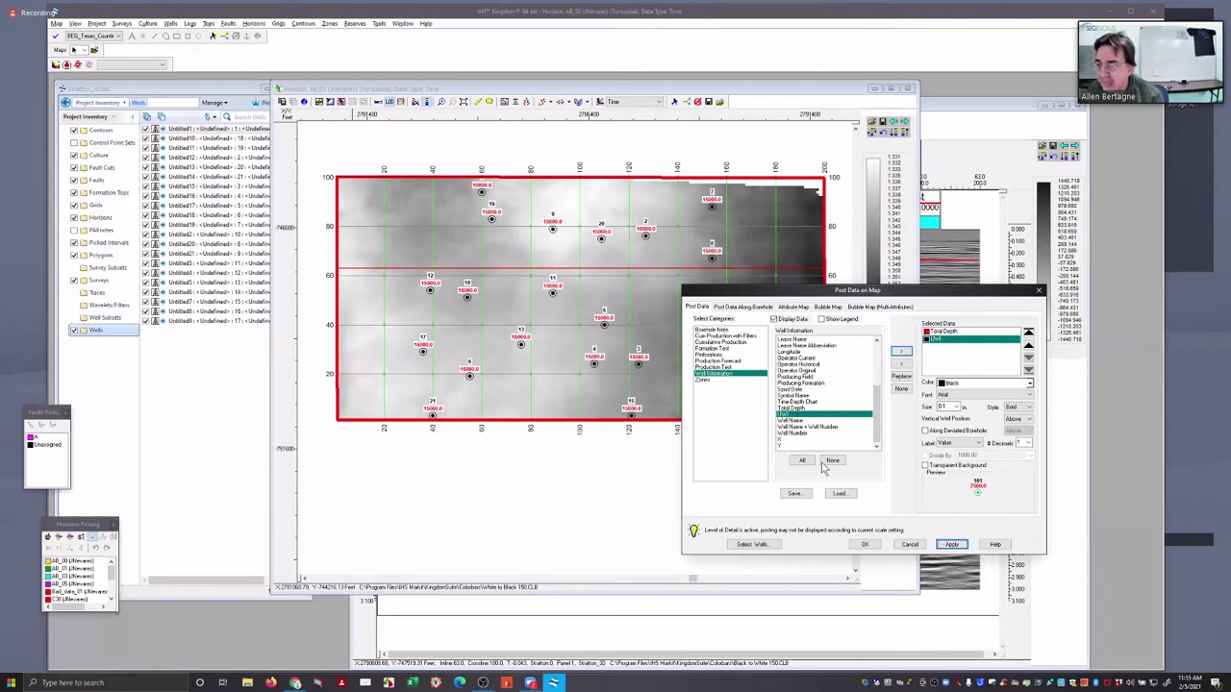
Browse the other Well Information items available for posting, from Spud Date to Time-Depth Chart
{"action": "scroll", "coordinate": [816, 408], "scroll_direction": "up", "scroll_amount": 2}
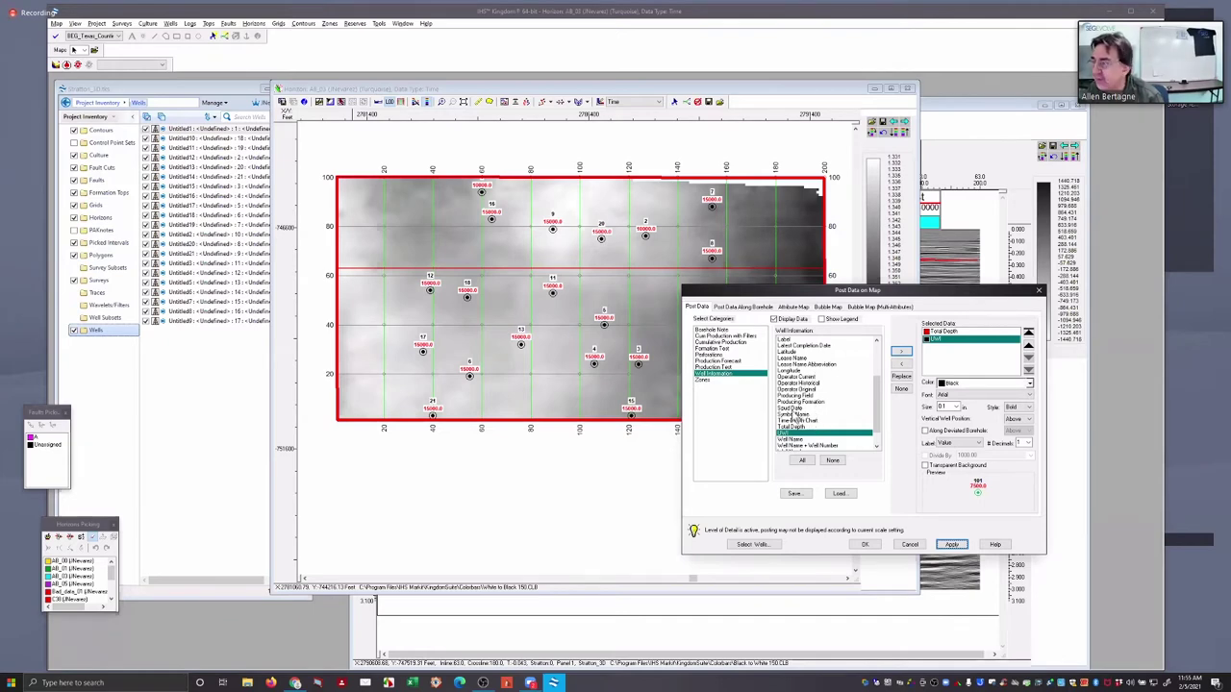
{"action": "left_click", "coordinate": [794, 409]}
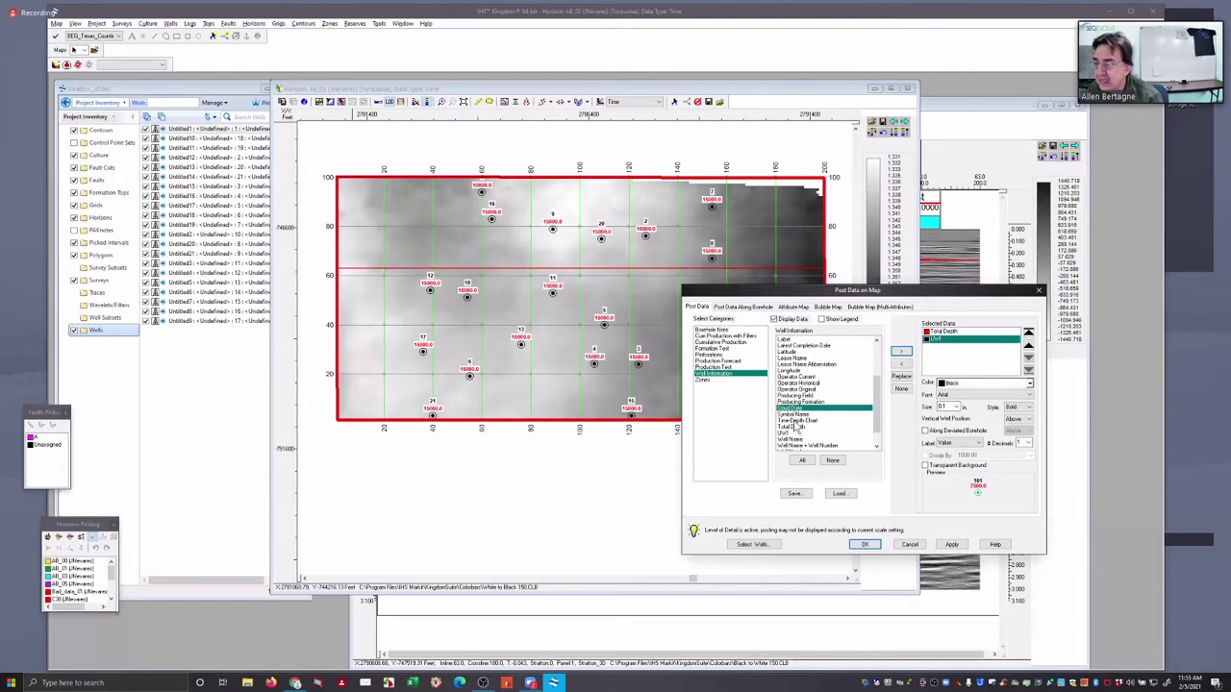
{"action": "key", "text": "Down"}
{"action": "key", "text": "Down"}
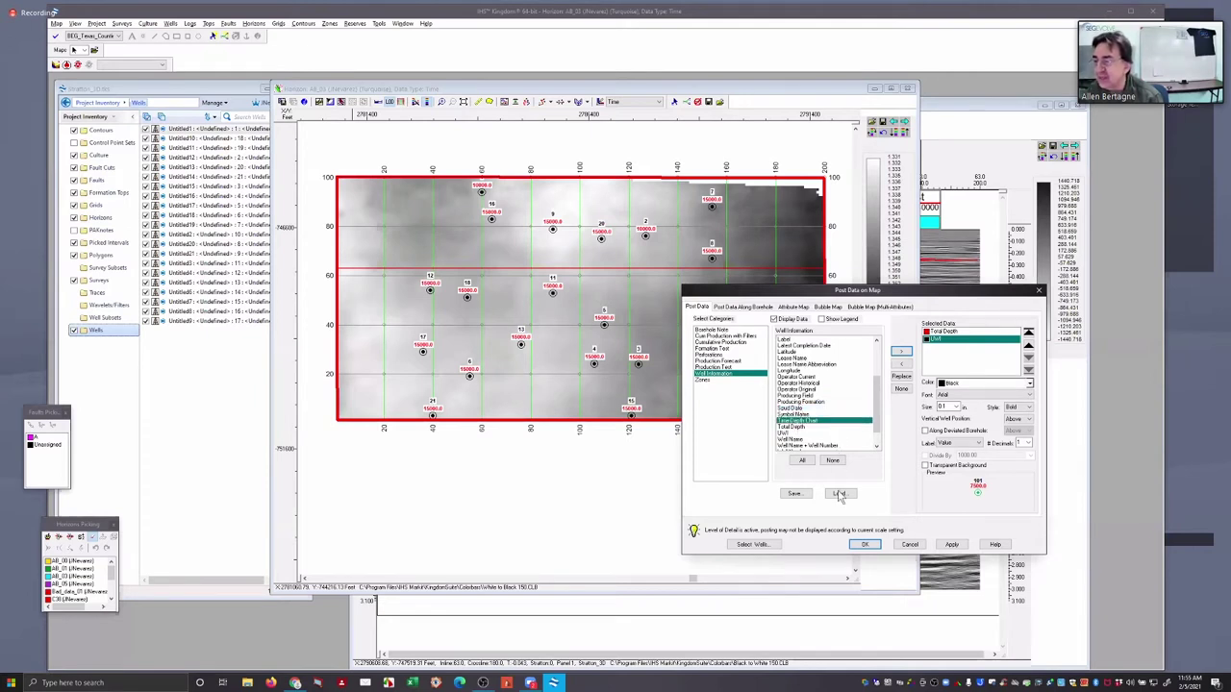
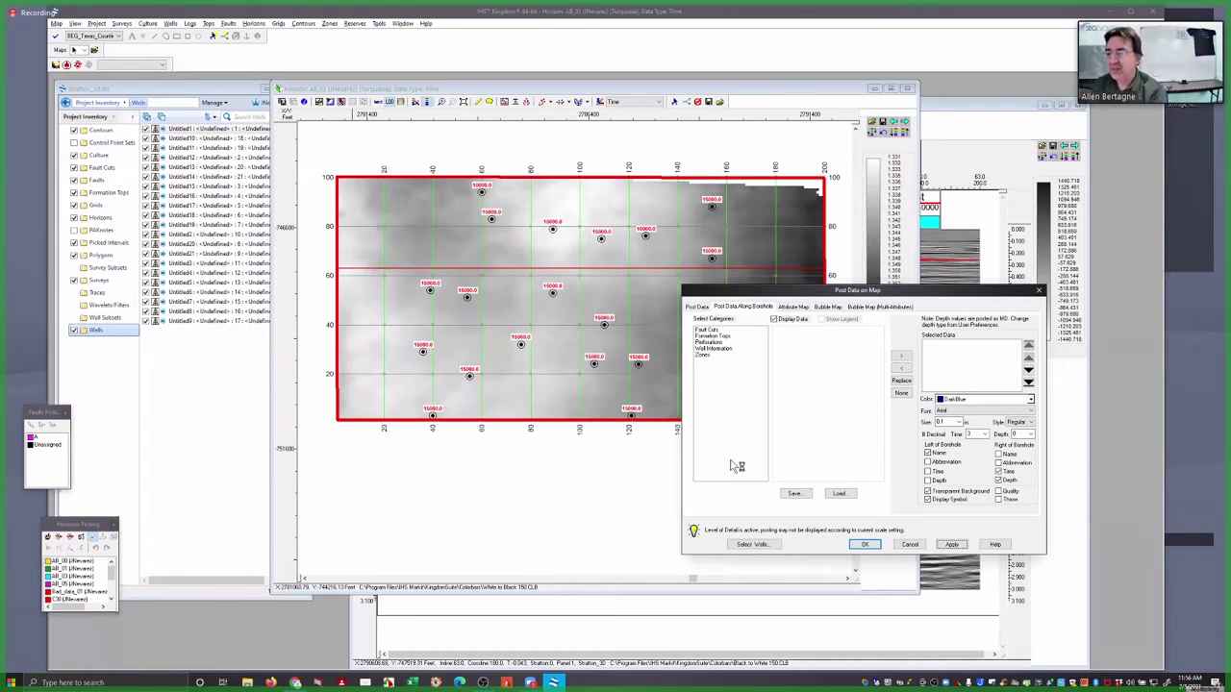
Add the C38 formation top to the data posted along the boreholes and apply it to the map
{"action": "left_click", "coordinate": [711, 337]}
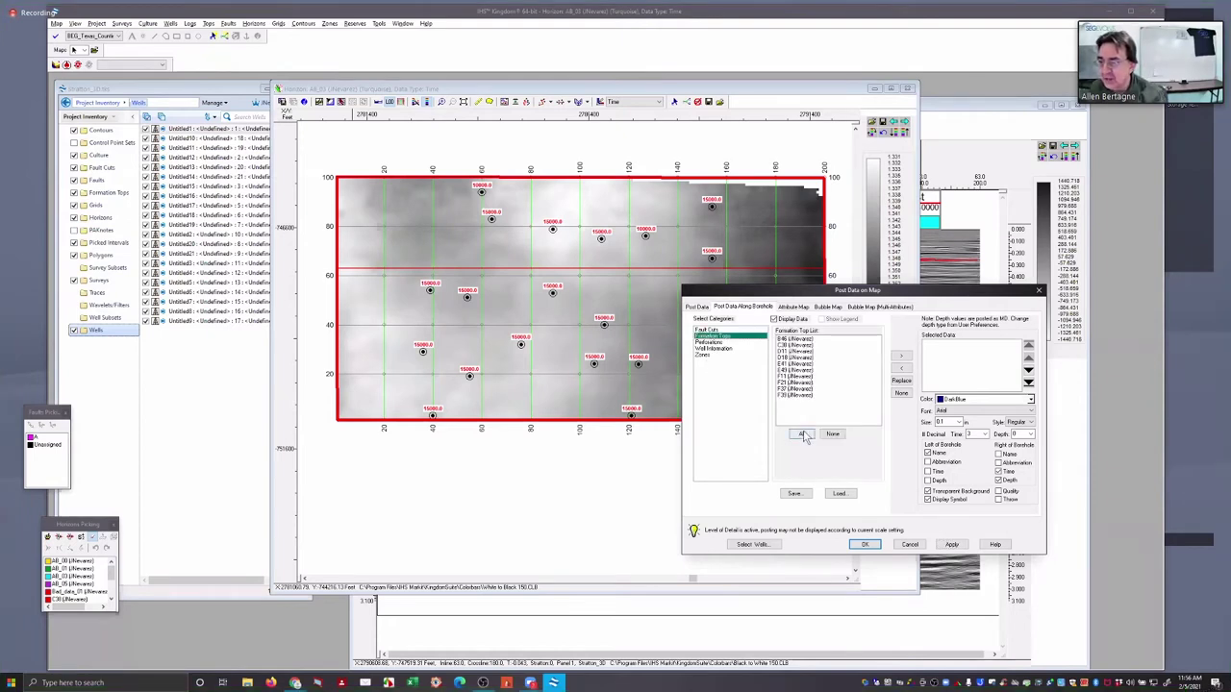
{"action": "left_click", "coordinate": [791, 345]}
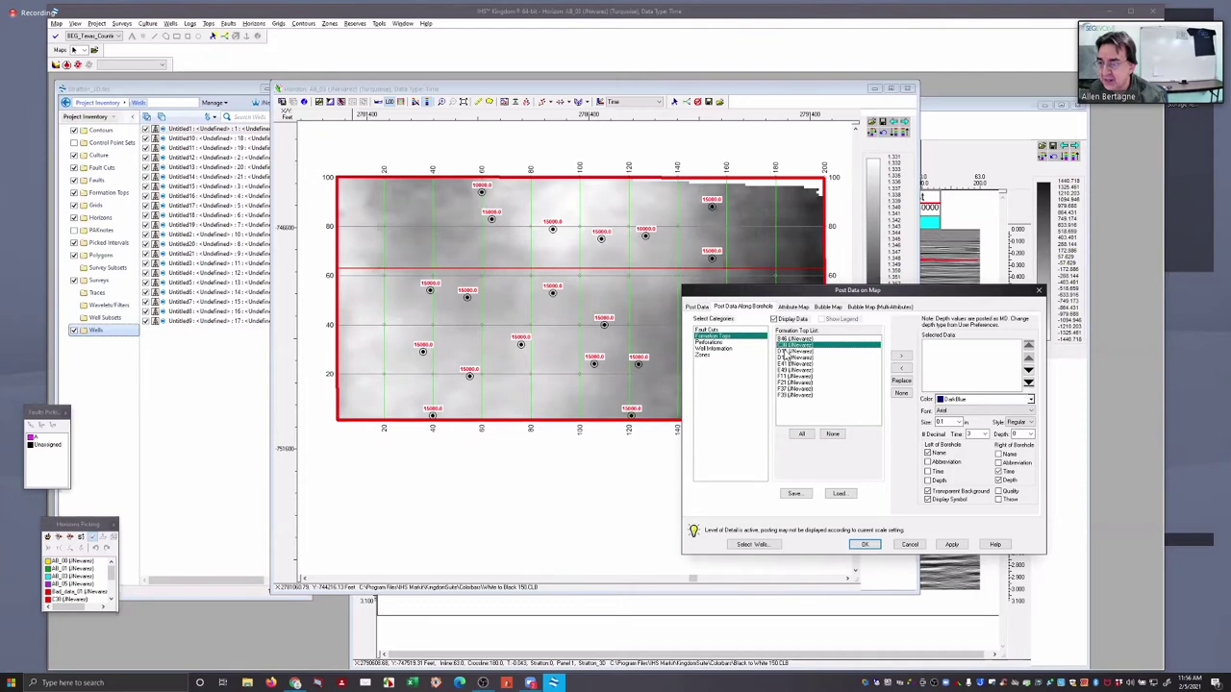
{"action": "left_click", "coordinate": [903, 357]}
{"action": "left_click", "coordinate": [953, 545]}
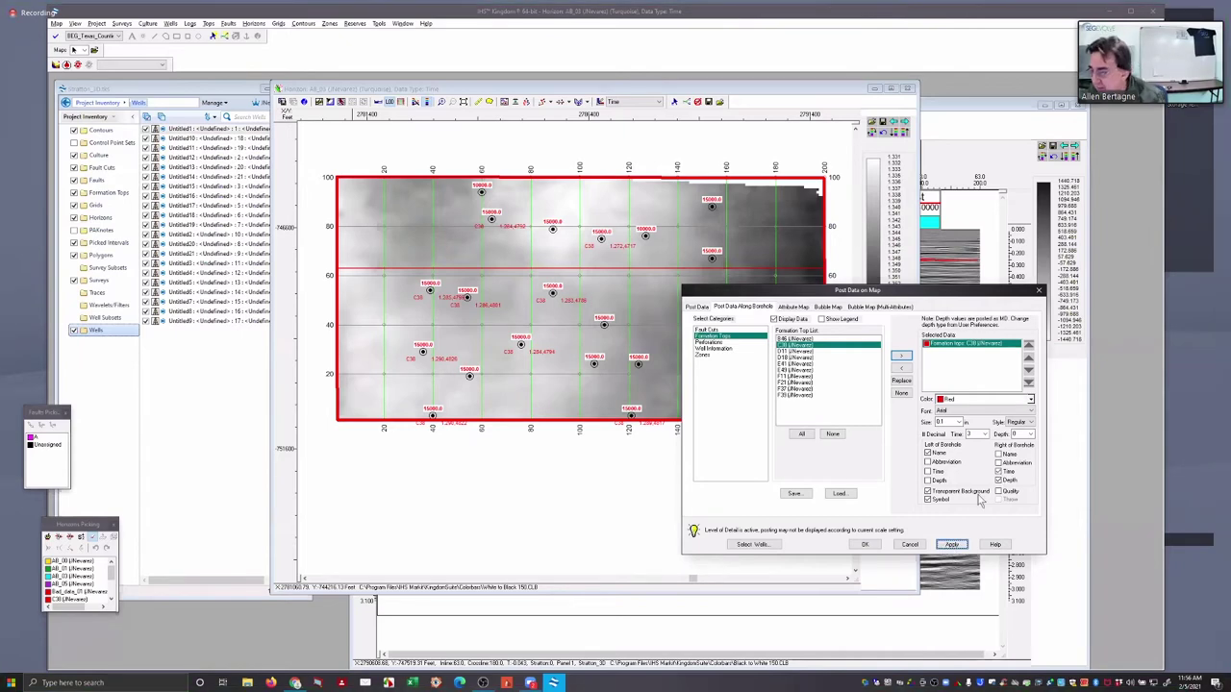
Set the C38 posting color to blue, apply it and turn off the name left of the borehole
{"action": "left_click", "coordinate": [927, 454]}
{"action": "left_click", "coordinate": [948, 405]}
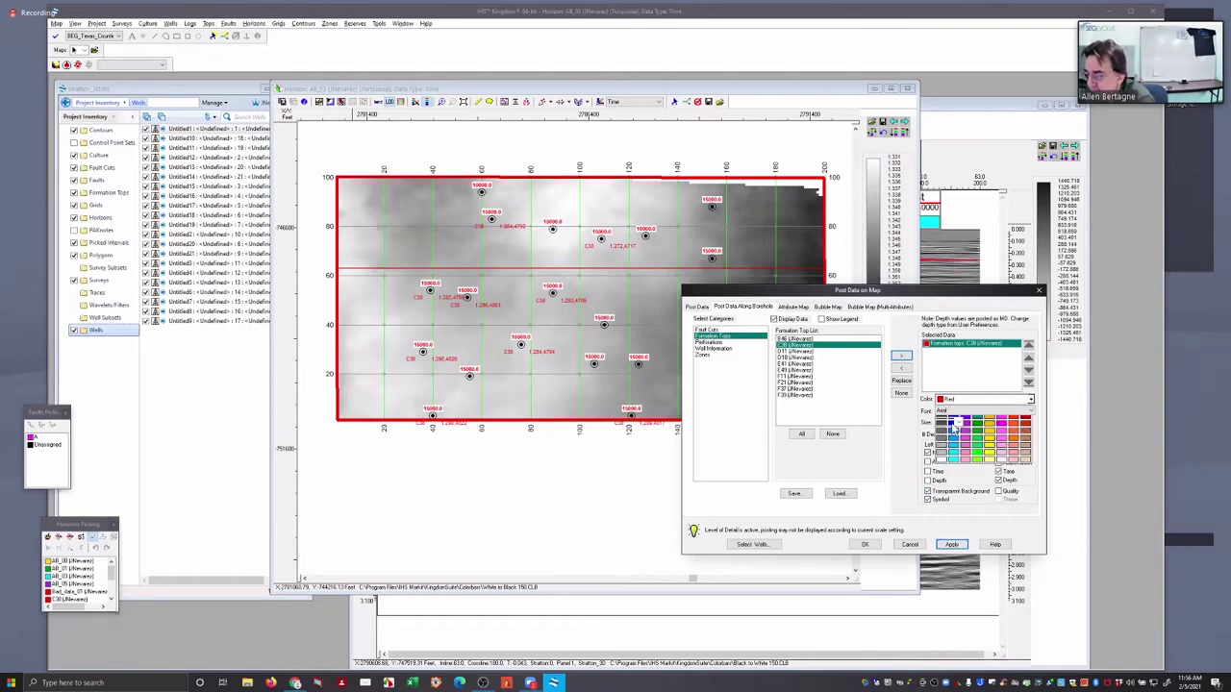
{"action": "left_click", "coordinate": [953, 421]}
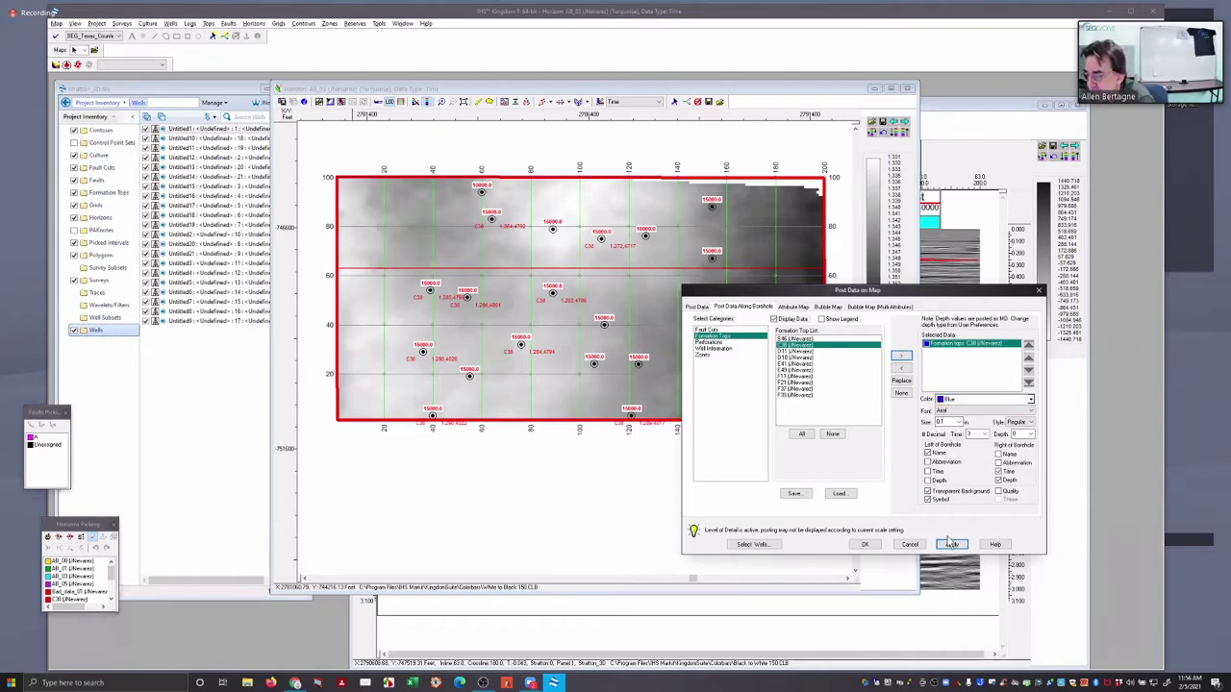
{"action": "left_click", "coordinate": [951, 545]}
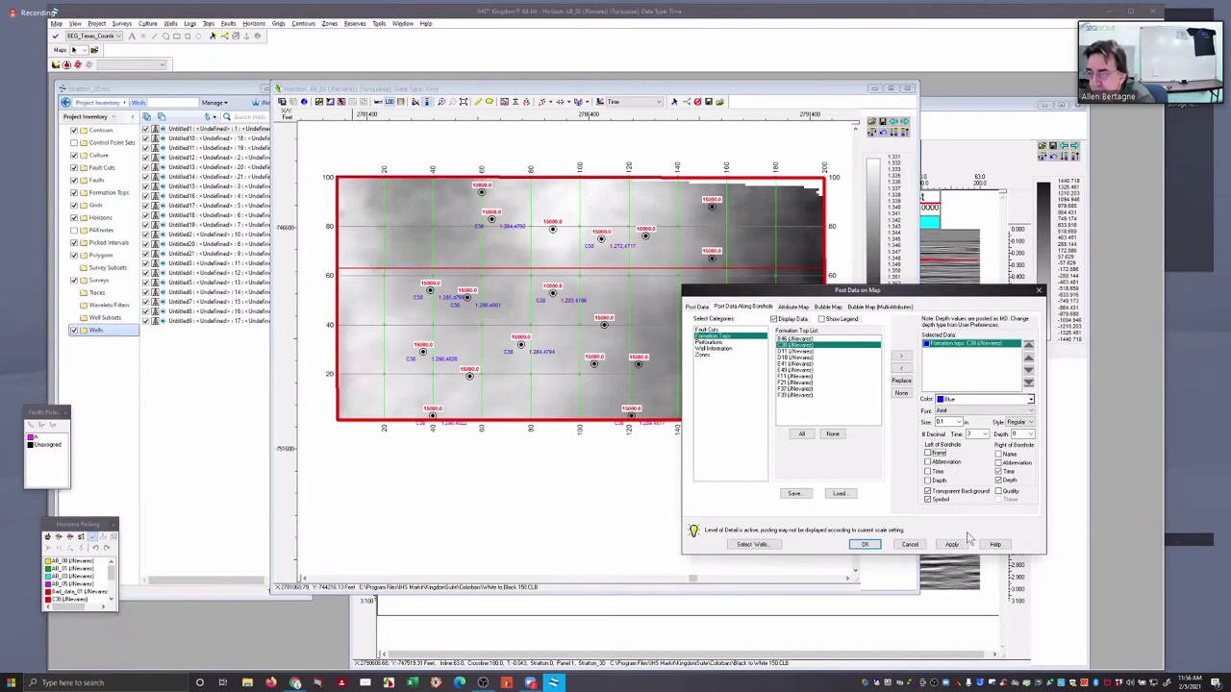
Turn off the time right of the borehole so C38 posts only its depth, and apply
{"action": "left_click", "coordinate": [927, 490]}
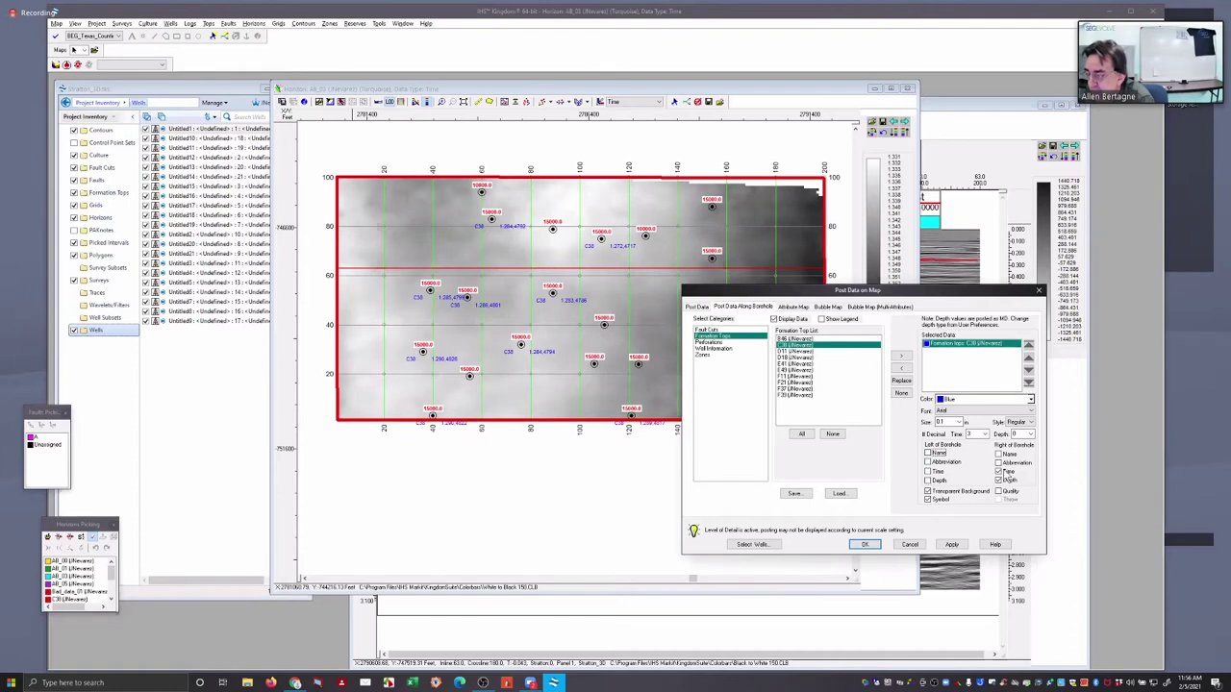
{"action": "left_click", "coordinate": [999, 480]}
{"action": "left_click", "coordinate": [999, 478]}
{"action": "left_click", "coordinate": [952, 546]}
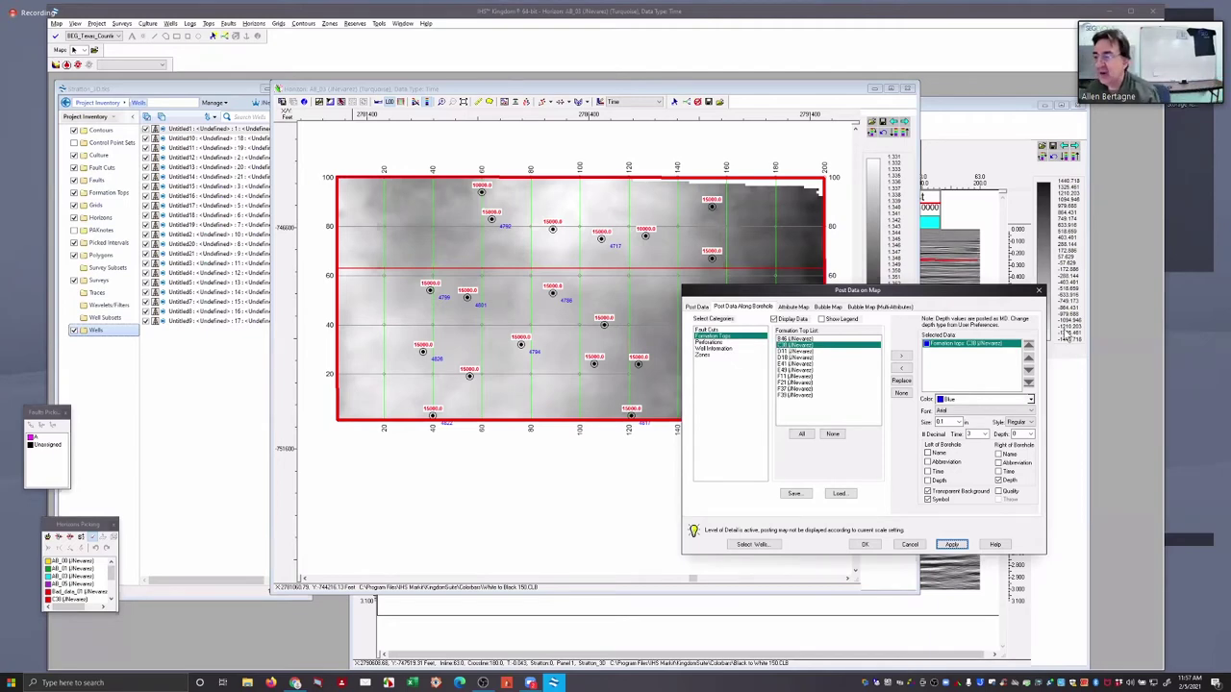
Replace C38 with the five formation tops from D11 through F11 in the along-borehole postings and accept them for the map
{"action": "left_click", "coordinate": [903, 369]}
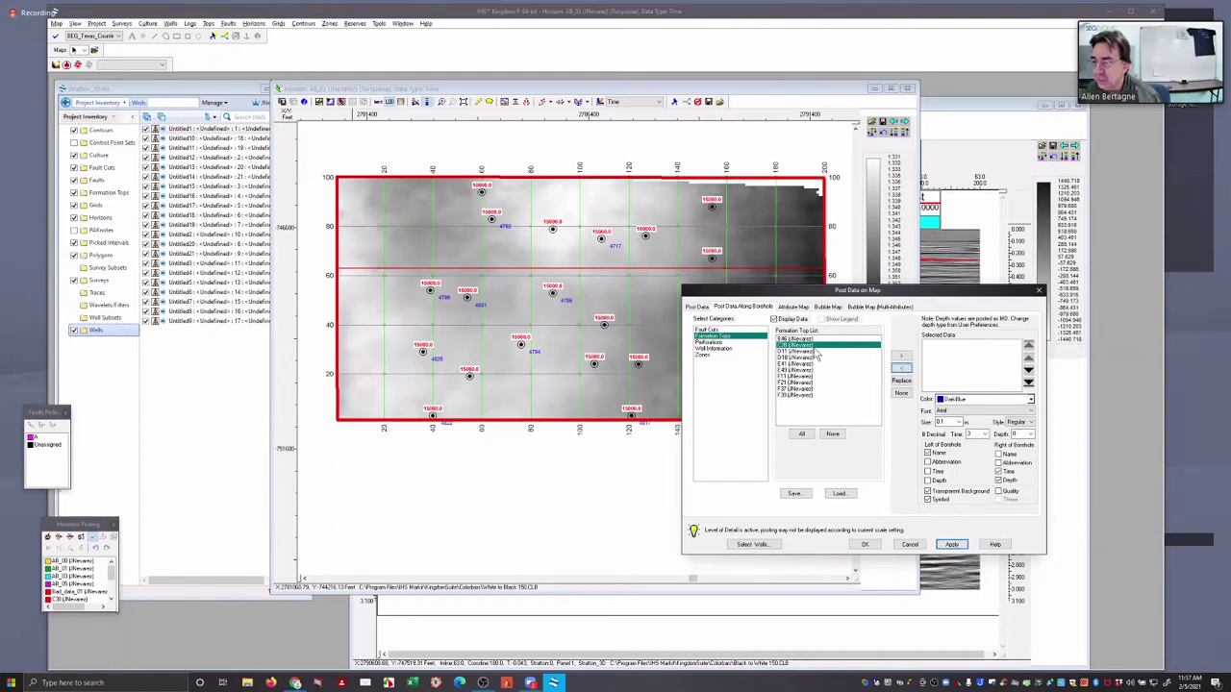
{"action": "left_click", "coordinate": [784, 352]}
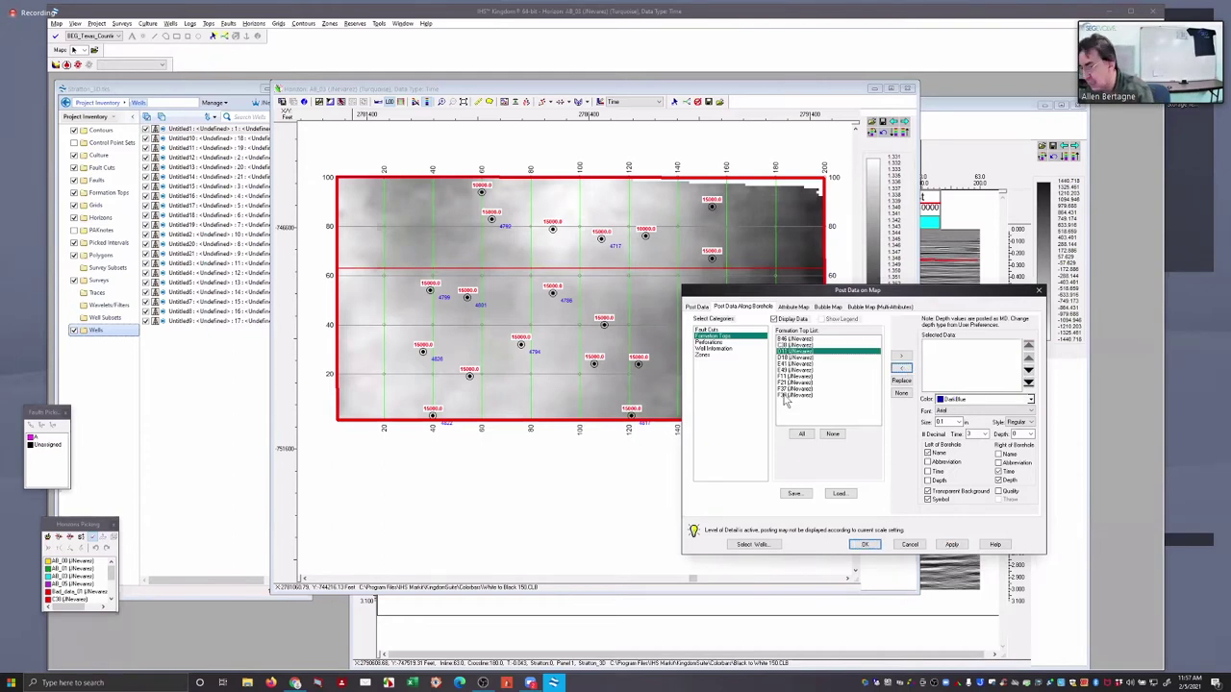
{"action": "left_click", "coordinate": [783, 375], "text": "shift"}
{"action": "left_click", "coordinate": [901, 356]}
{"action": "left_click", "coordinate": [949, 544]}
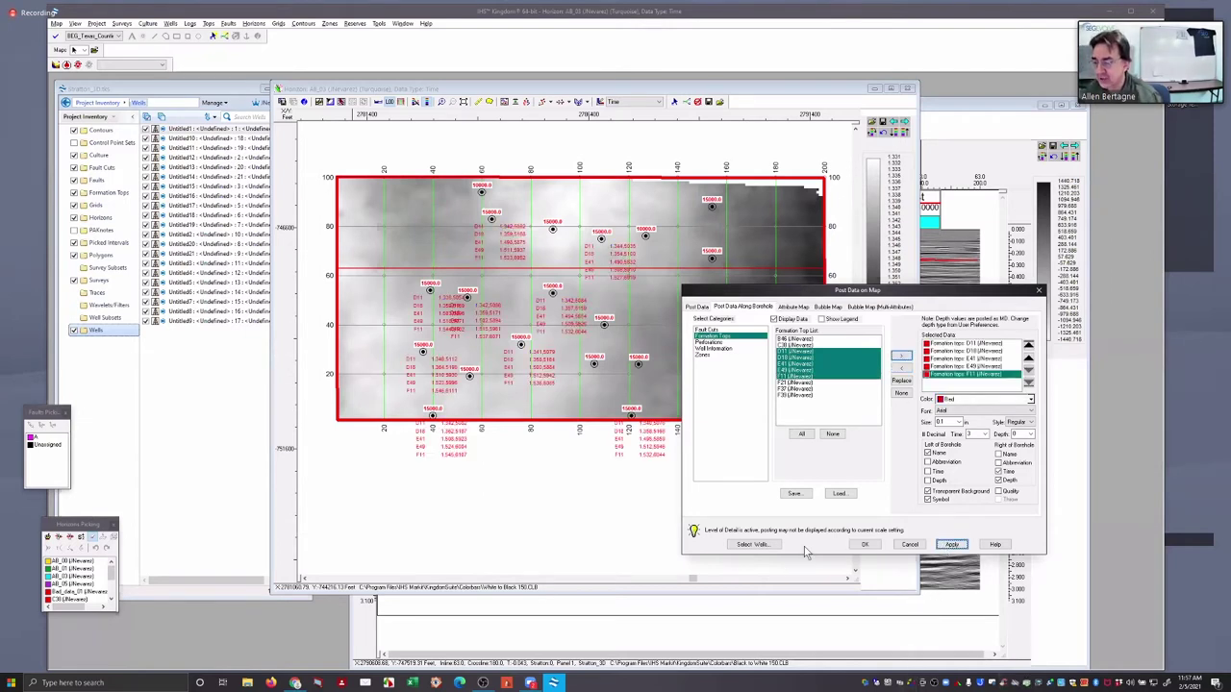
{"action": "left_click", "coordinate": [862, 545]}
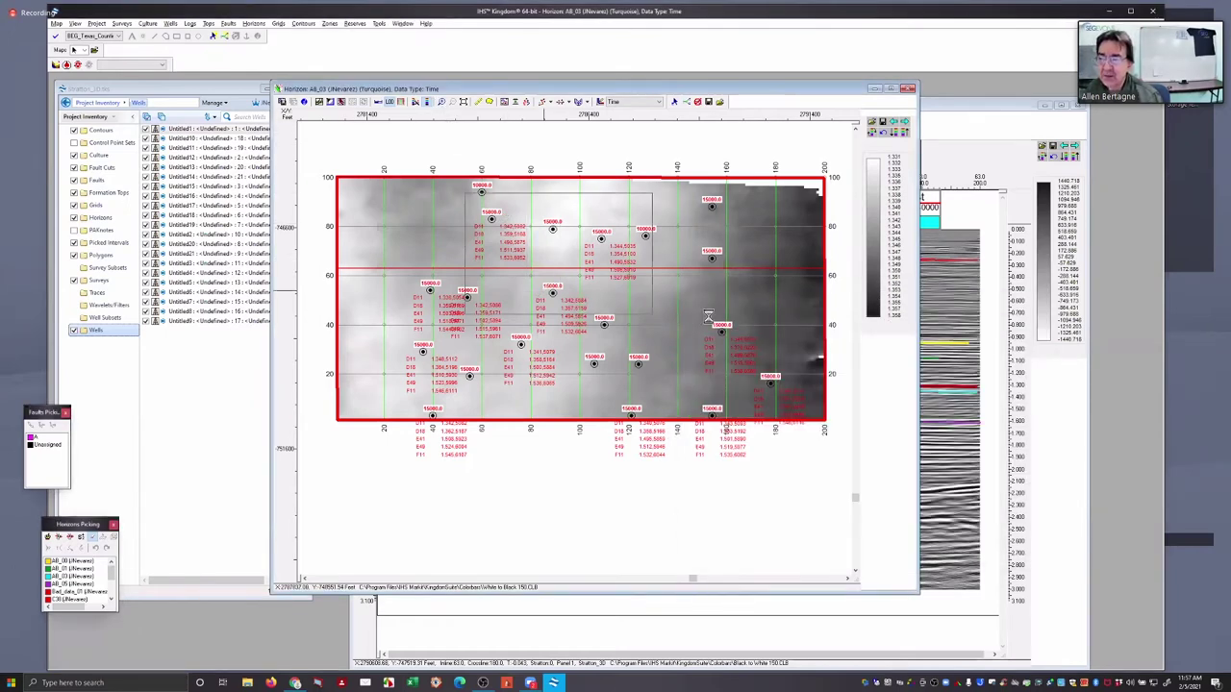
Open the settings for posting data on the map and remove Total Depth from the posted well data
{"action": "scroll", "coordinate": [735, 310], "scroll_direction": "up", "scroll_amount": 2}
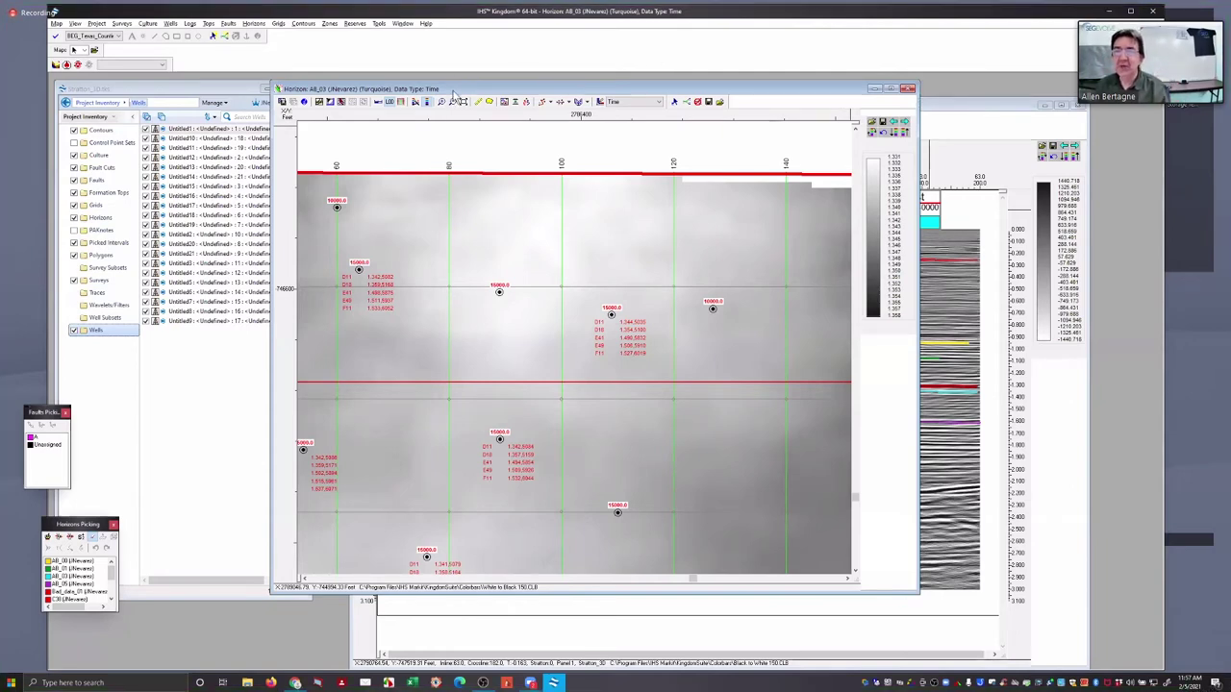
{"action": "left_click_drag", "start_coordinate": [487, 93], "coordinate": [530, 90]}
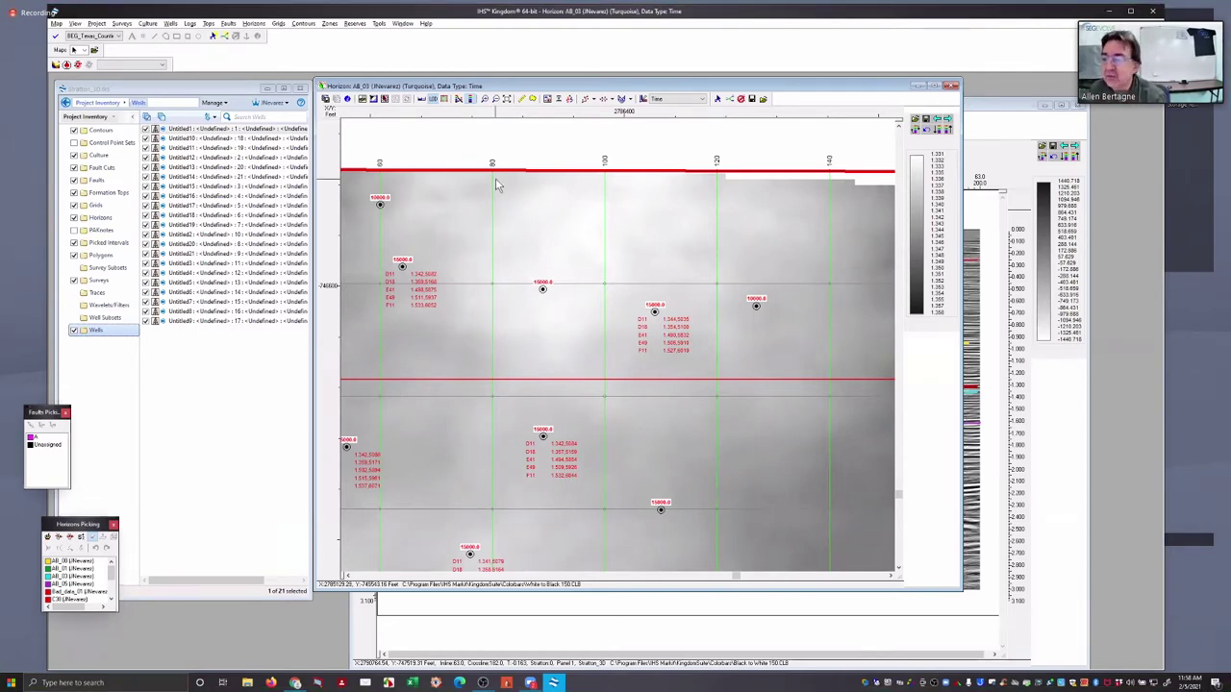
{"action": "left_click", "coordinate": [170, 23]}
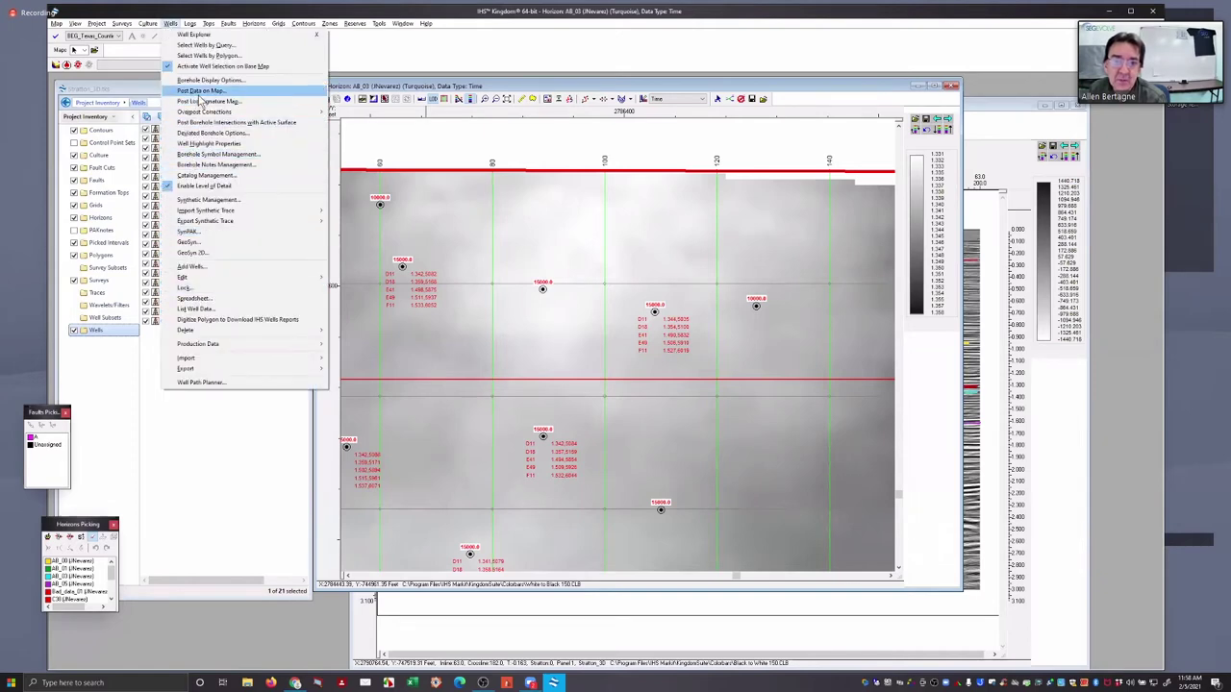
{"action": "left_click", "coordinate": [202, 101]}
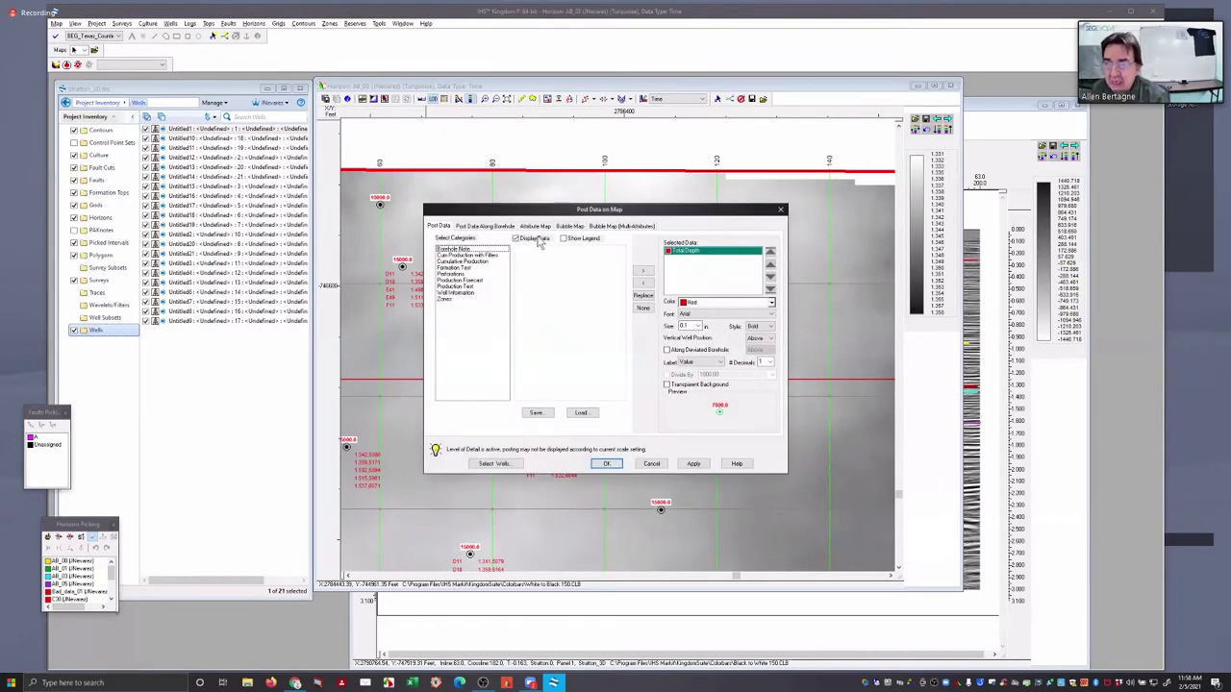
{"action": "left_click", "coordinate": [644, 284]}
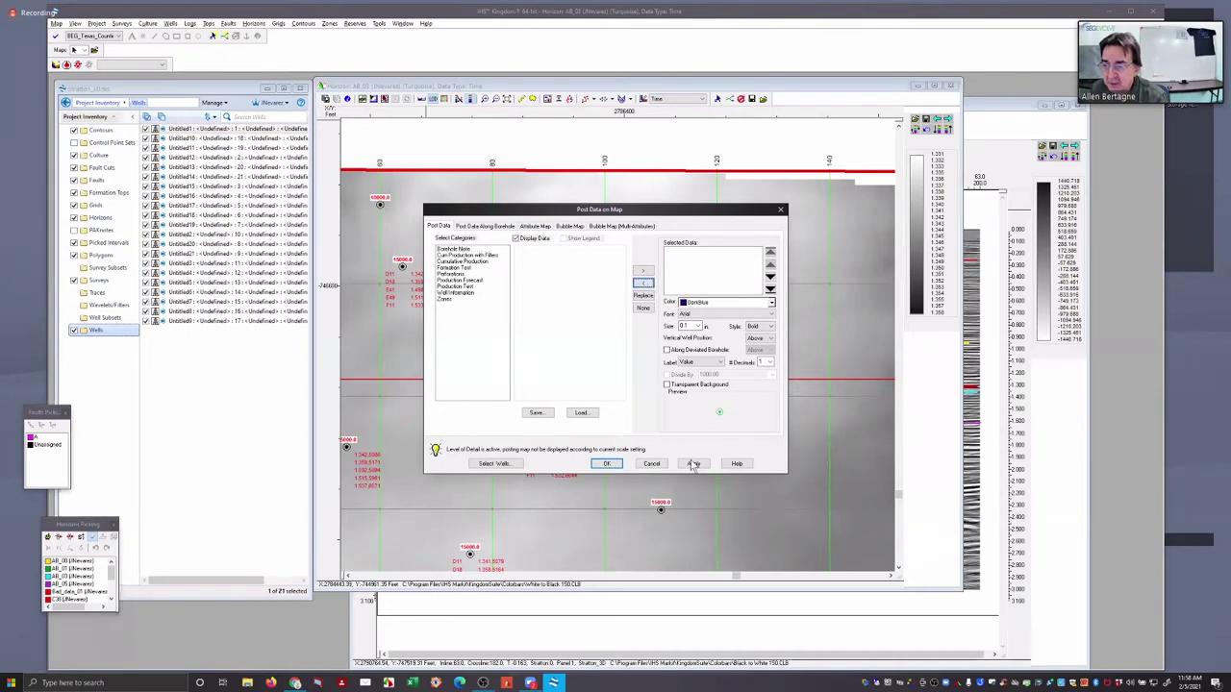
Add the C38 formation top to the attribute map and apply it to the wells
{"action": "left_click", "coordinate": [533, 228]}
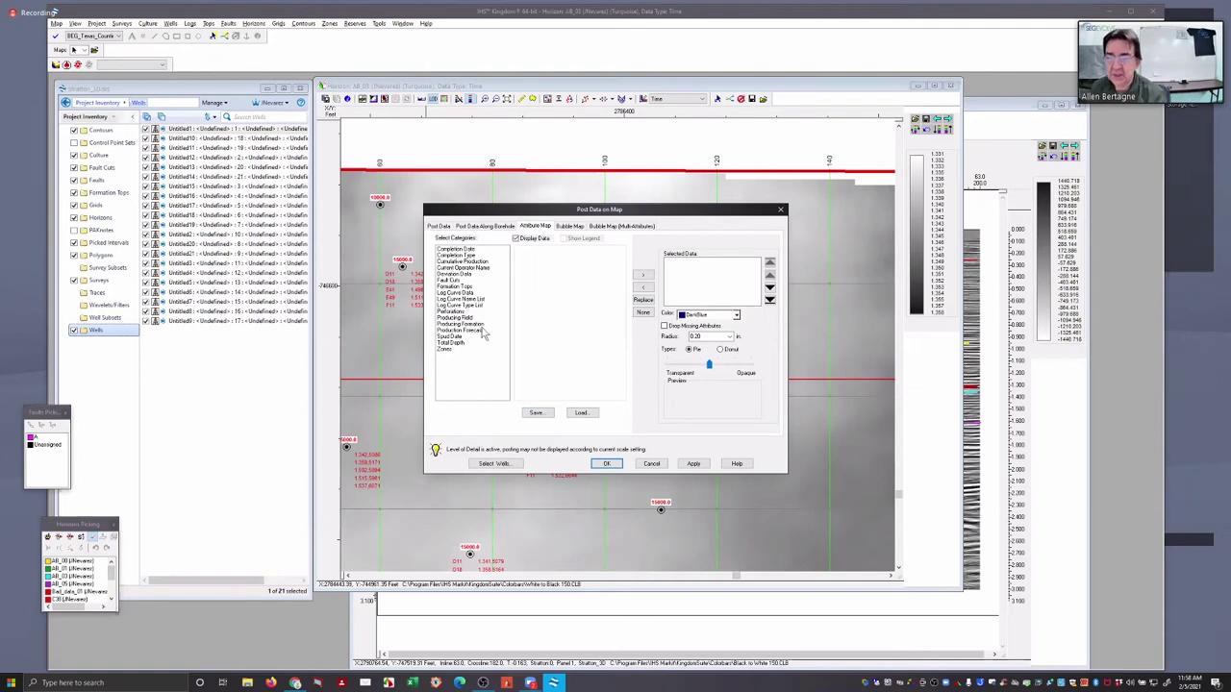
{"action": "left_click", "coordinate": [453, 287]}
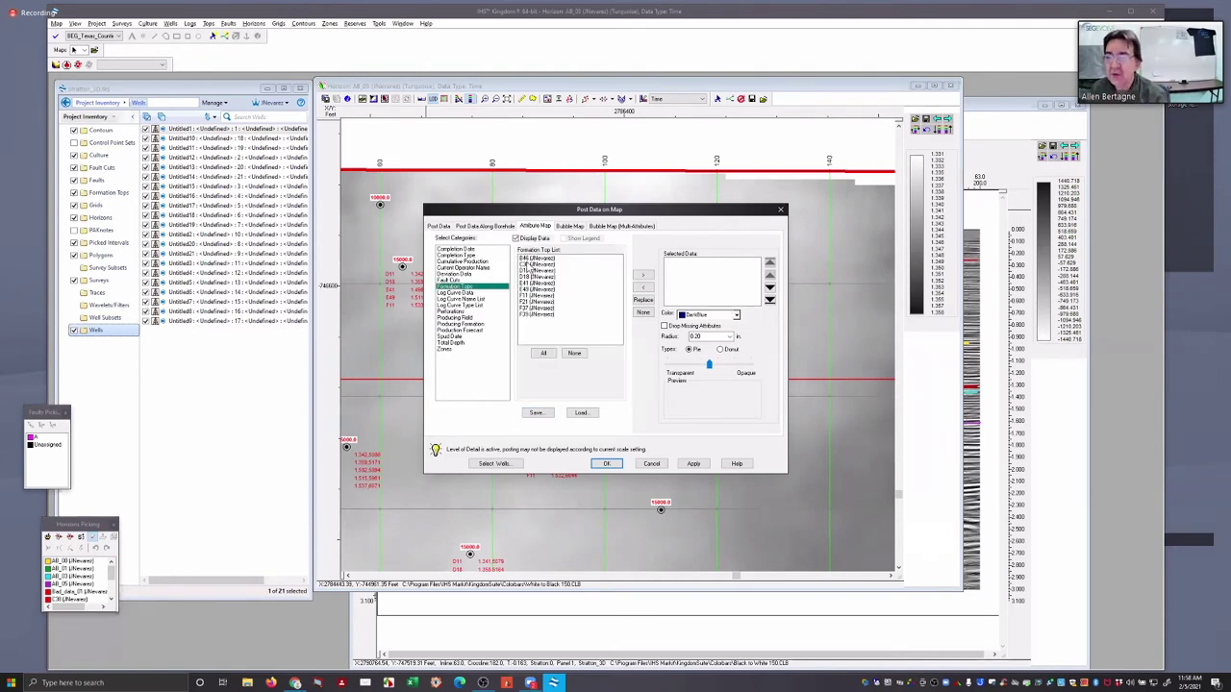
{"action": "left_click", "coordinate": [642, 275]}
{"action": "left_click", "coordinate": [696, 465]}
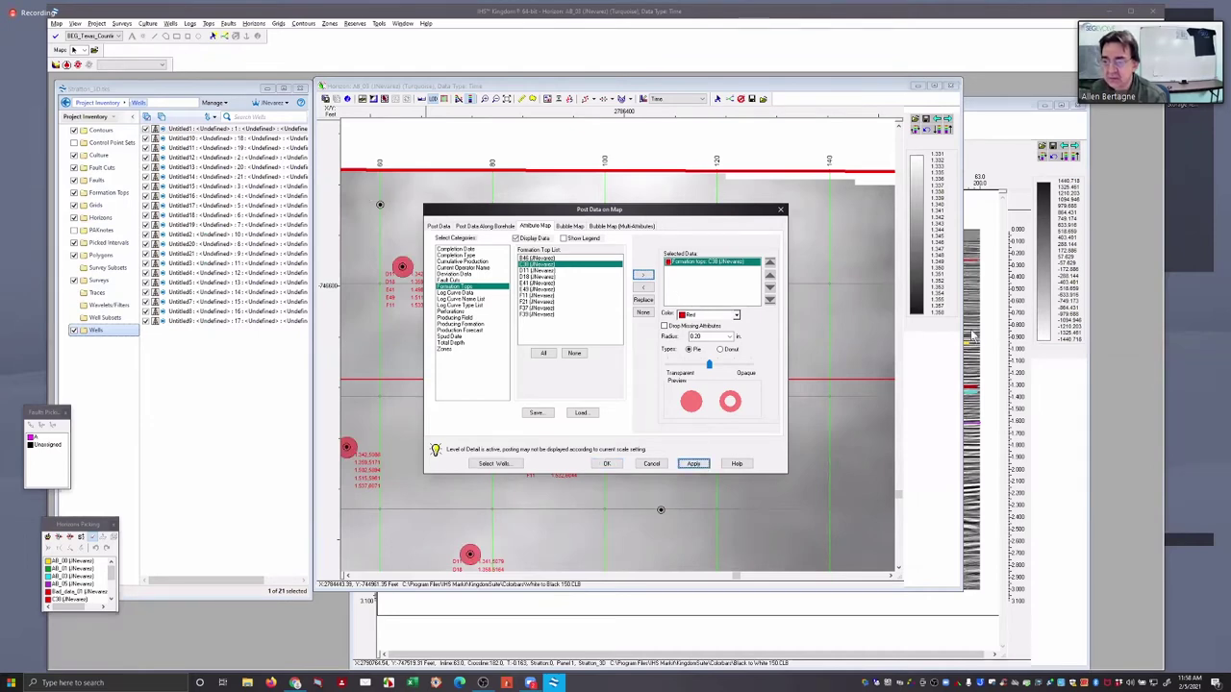
Add the E41 formation top to the attribute map in blue, turn on Drop Missing Attributes and apply
{"action": "left_click_drag", "start_coordinate": [678, 215], "coordinate": [1027, 414]}
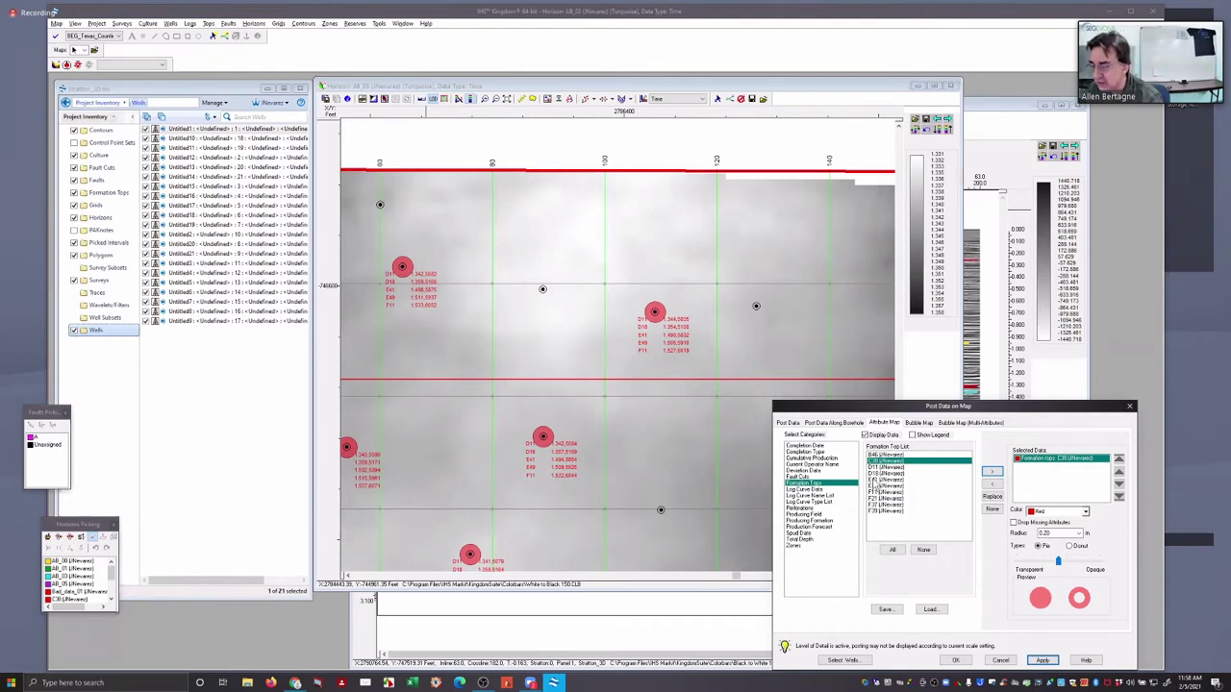
{"action": "left_click", "coordinate": [874, 481]}
{"action": "left_click", "coordinate": [992, 471]}
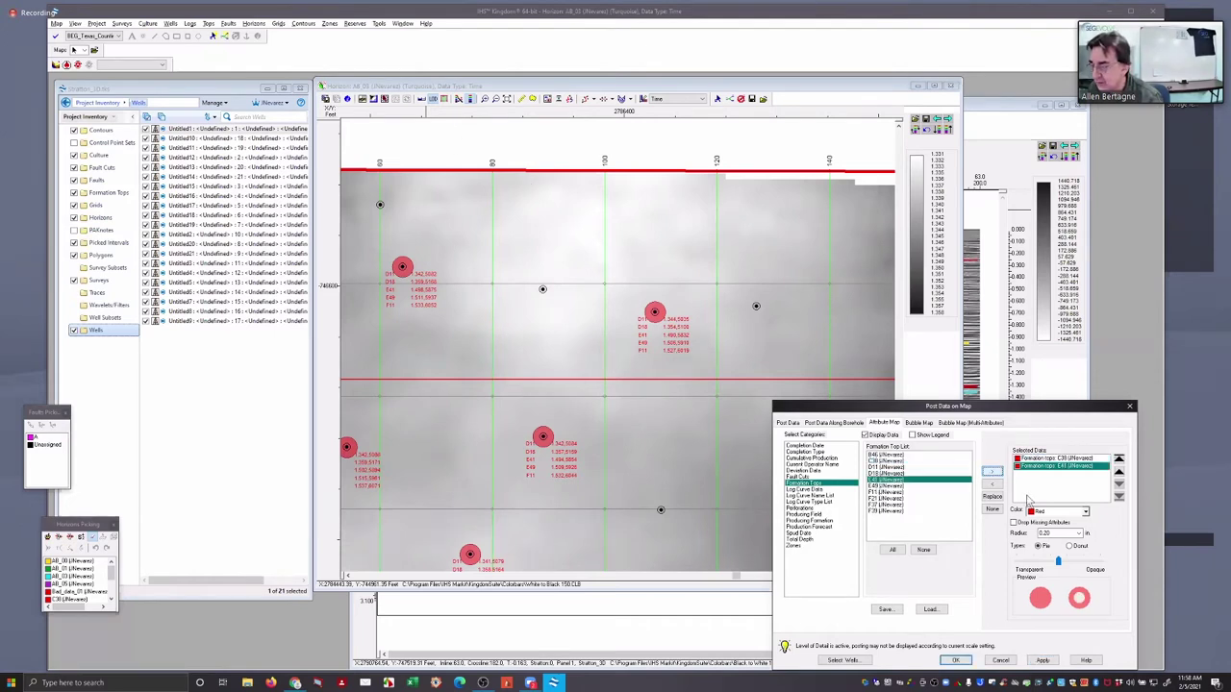
{"action": "left_click", "coordinate": [1048, 512]}
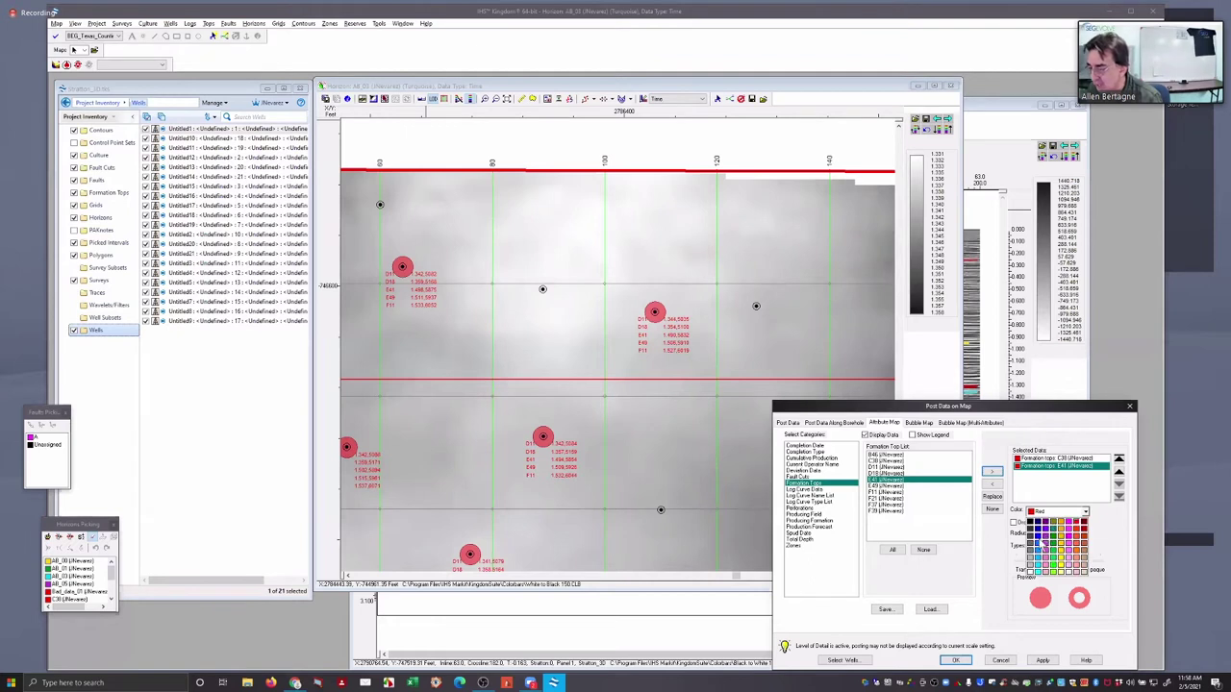
{"action": "left_click", "coordinate": [1043, 541]}
{"action": "left_click", "coordinate": [1043, 661]}
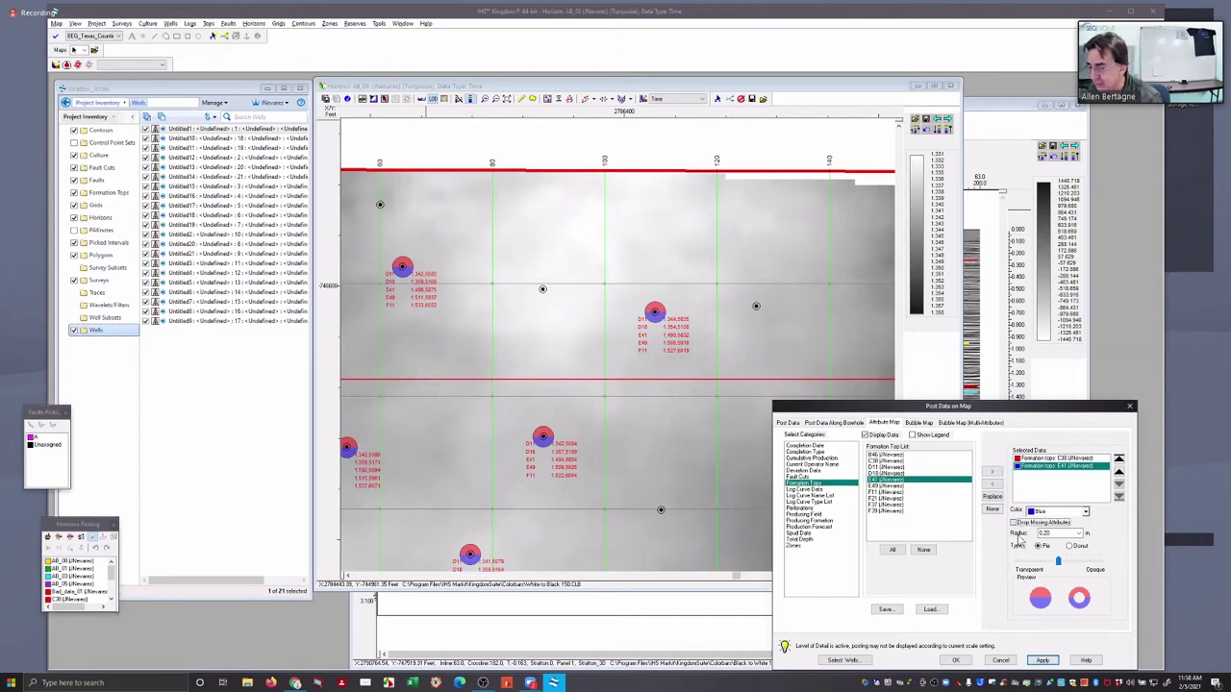
{"action": "left_click", "coordinate": [1043, 660]}
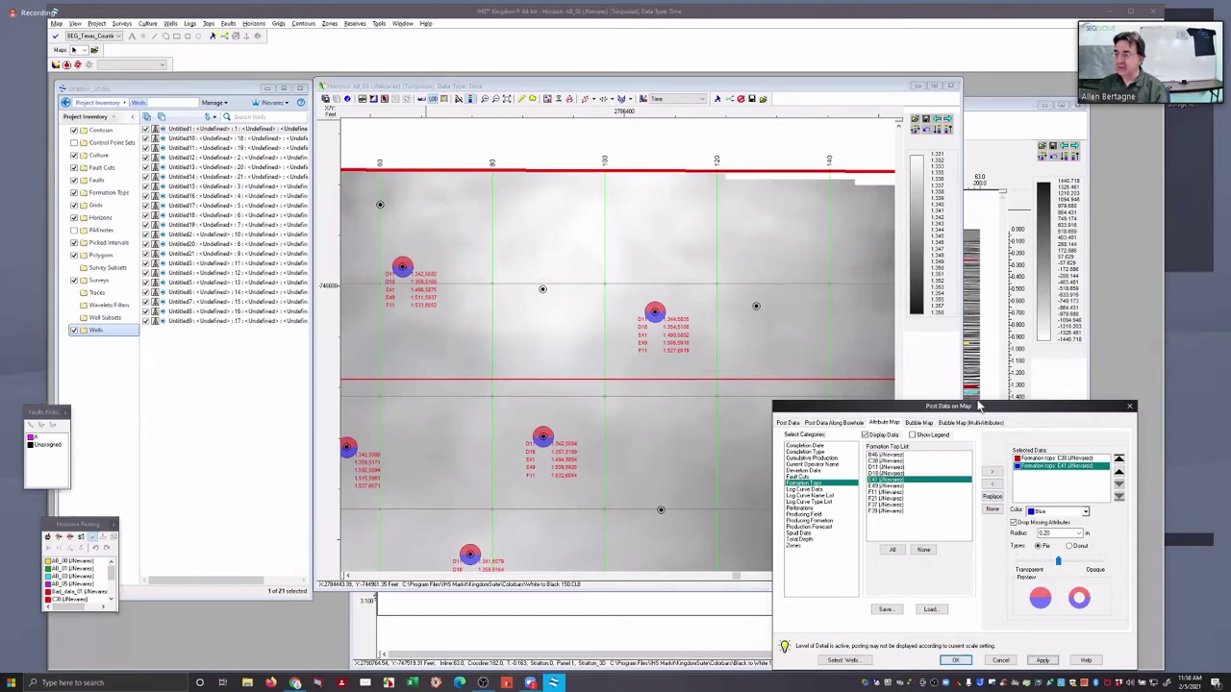
{"action": "left_click_drag", "start_coordinate": [955, 411], "coordinate": [907, 222]}
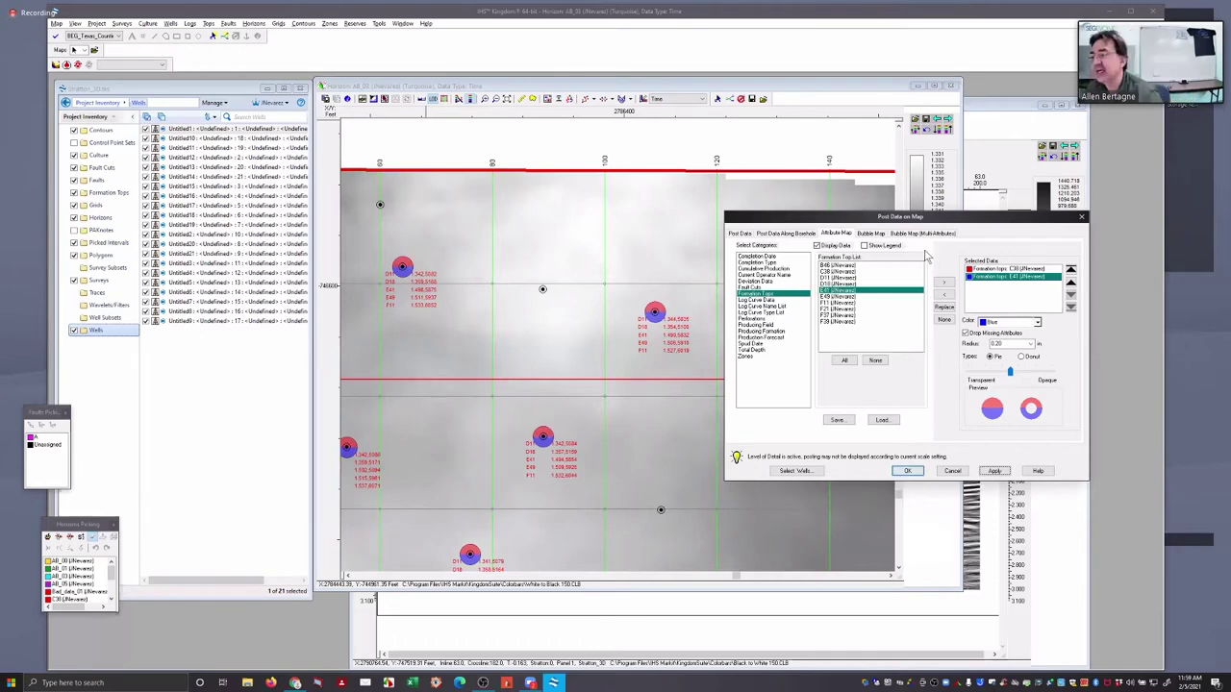
Remove the C38 and E41 formation tops from the attribute map's selected data
{"action": "left_click", "coordinate": [985, 269]}
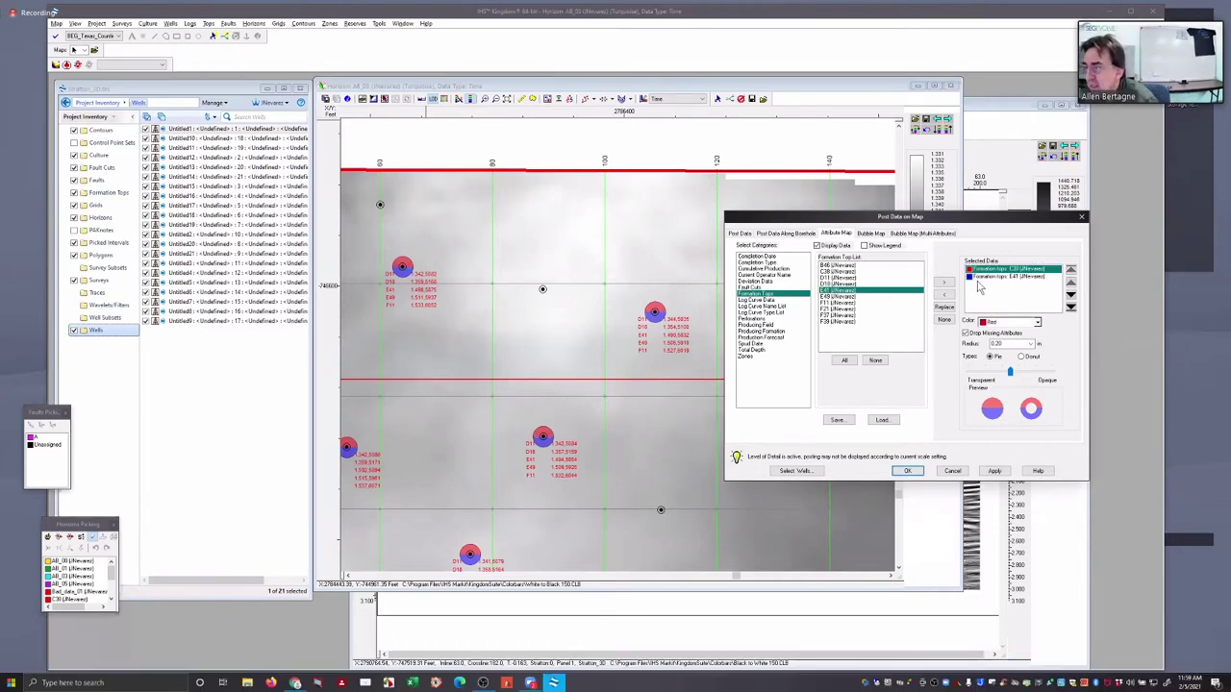
{"action": "left_click", "coordinate": [943, 294]}
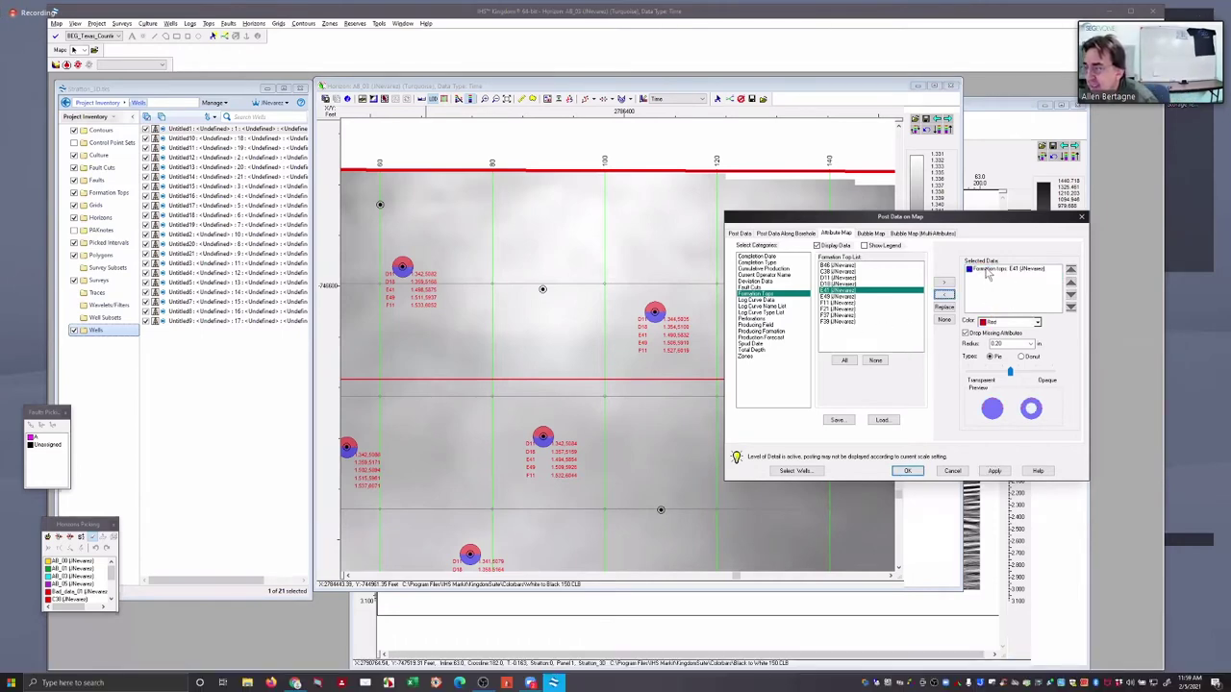
{"action": "left_click", "coordinate": [979, 272]}
{"action": "left_click", "coordinate": [943, 294]}
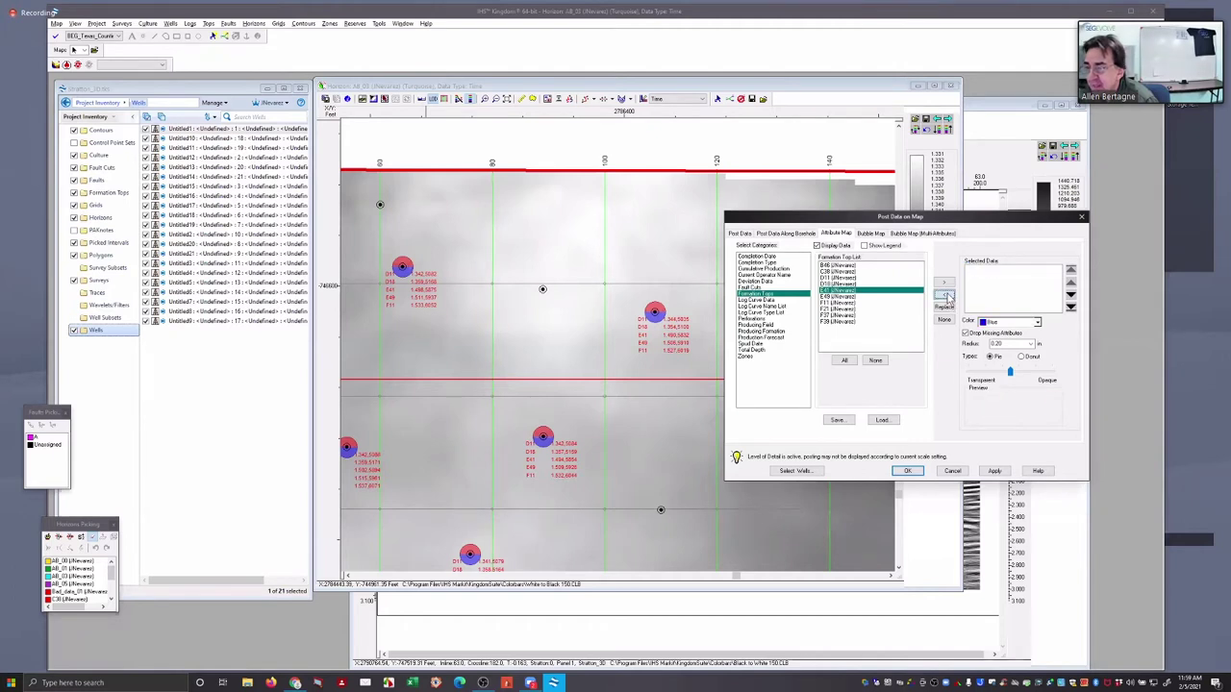
Add the GR log curve by name to the attribute map and color it DarkCyan
{"action": "left_click", "coordinate": [761, 307]}
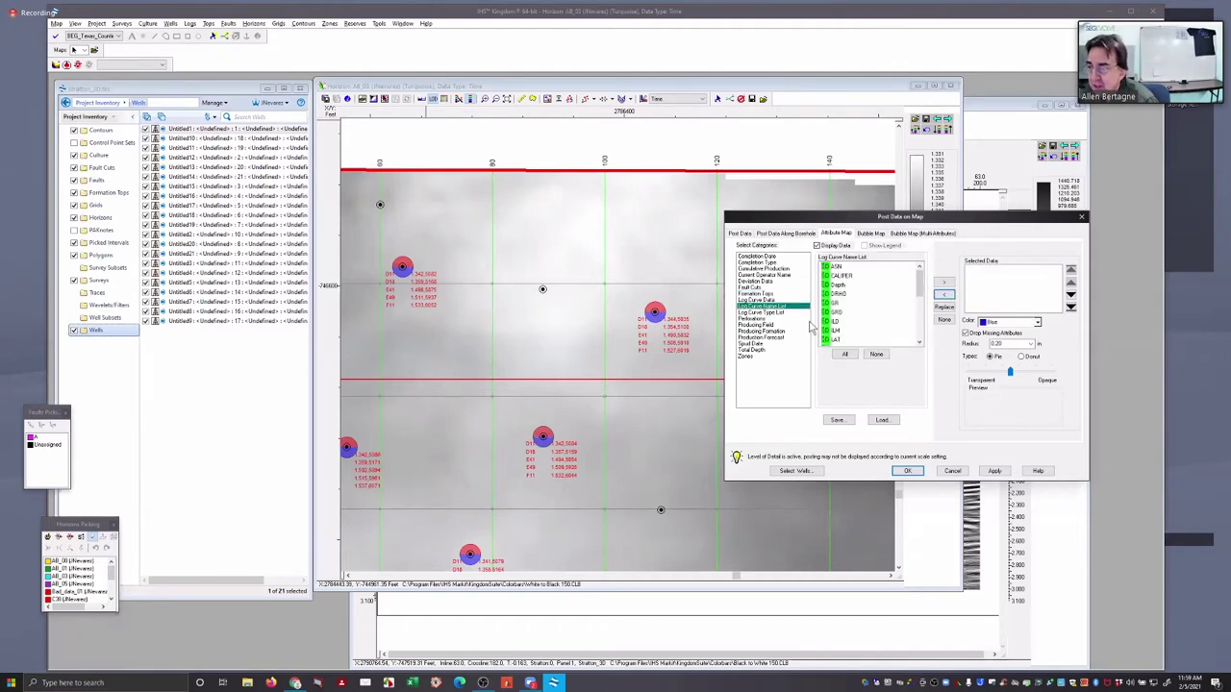
{"action": "scroll", "coordinate": [834, 300], "scroll_direction": "down", "scroll_amount": 1}
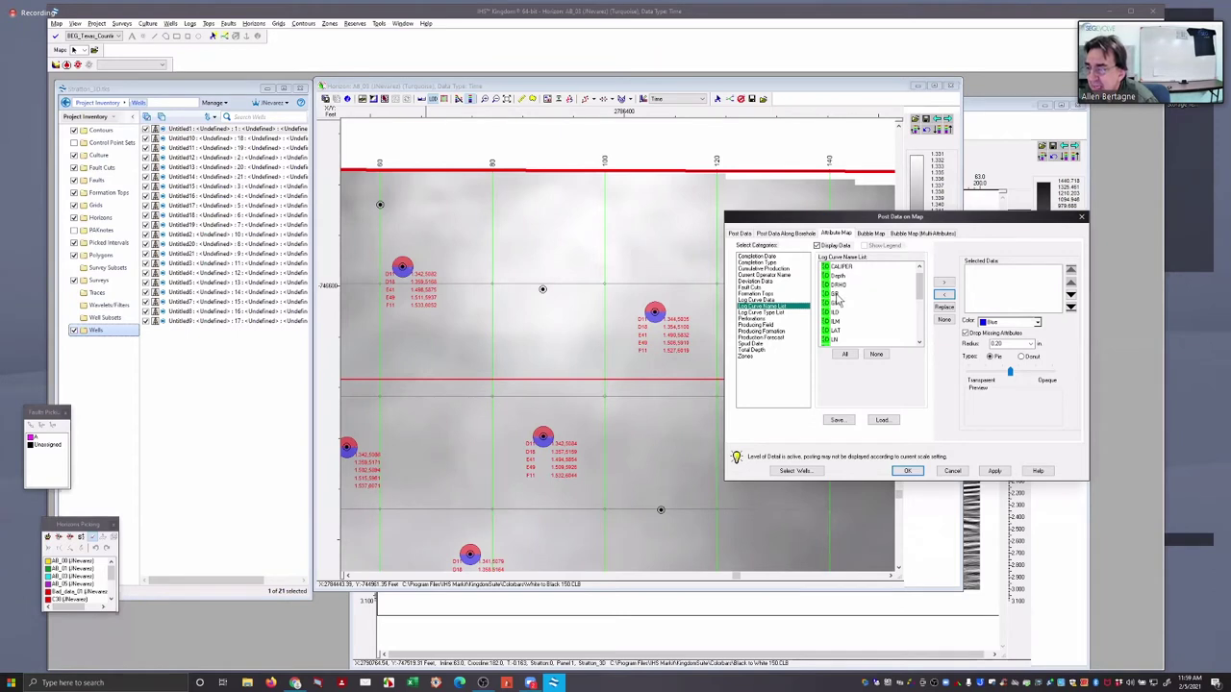
{"action": "left_click", "coordinate": [943, 282]}
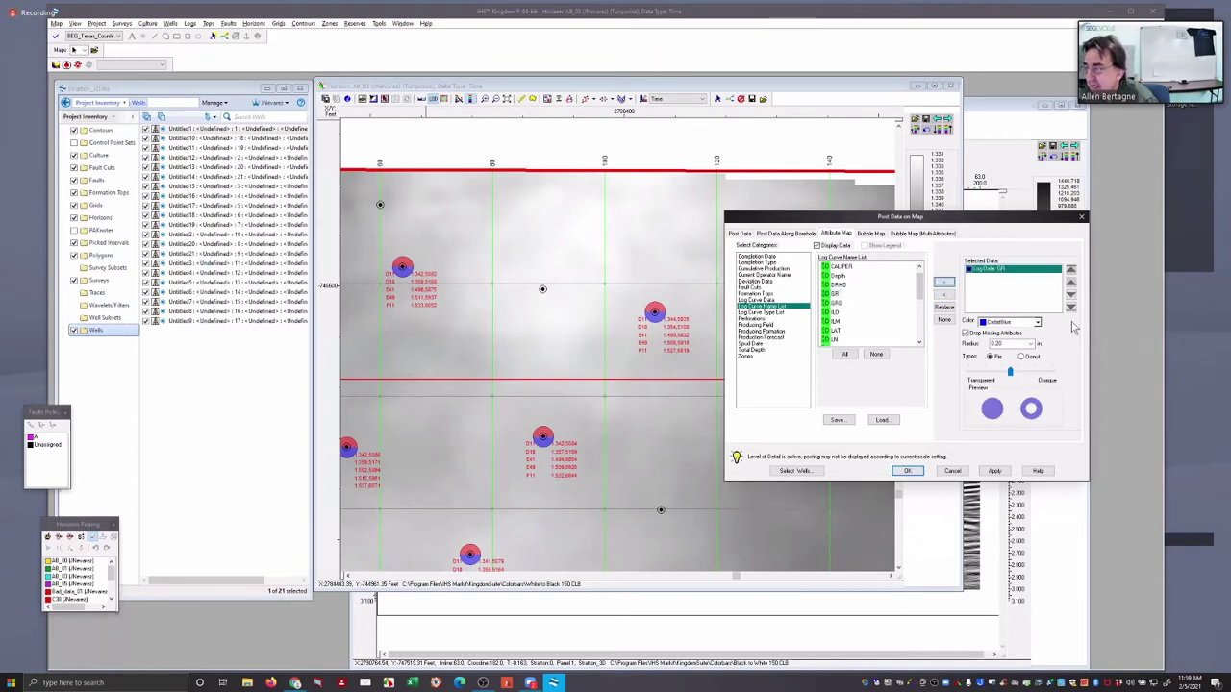
{"action": "left_click", "coordinate": [1010, 323]}
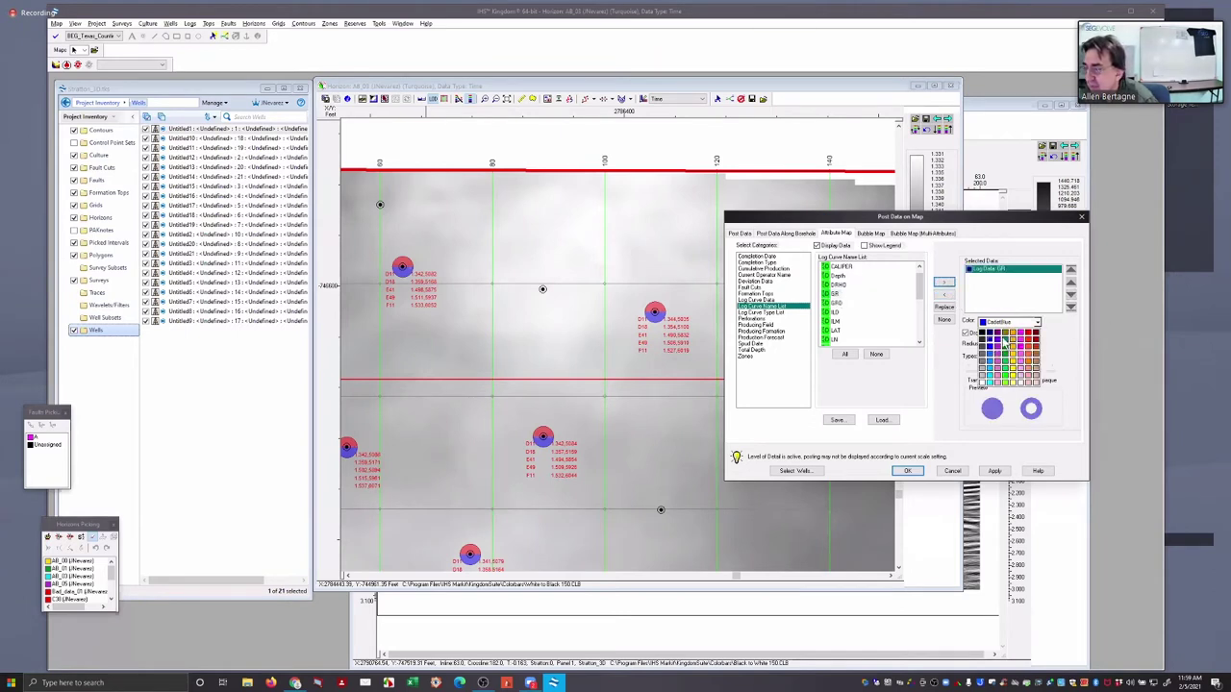
{"action": "left_click", "coordinate": [1010, 342]}
Add the RHOB log curve to the attribute map and color it Gold
{"action": "scroll", "coordinate": [865, 317], "scroll_direction": "down", "scroll_amount": 2}
{"action": "scroll", "coordinate": [865, 317], "scroll_direction": "down", "scroll_amount": 4}
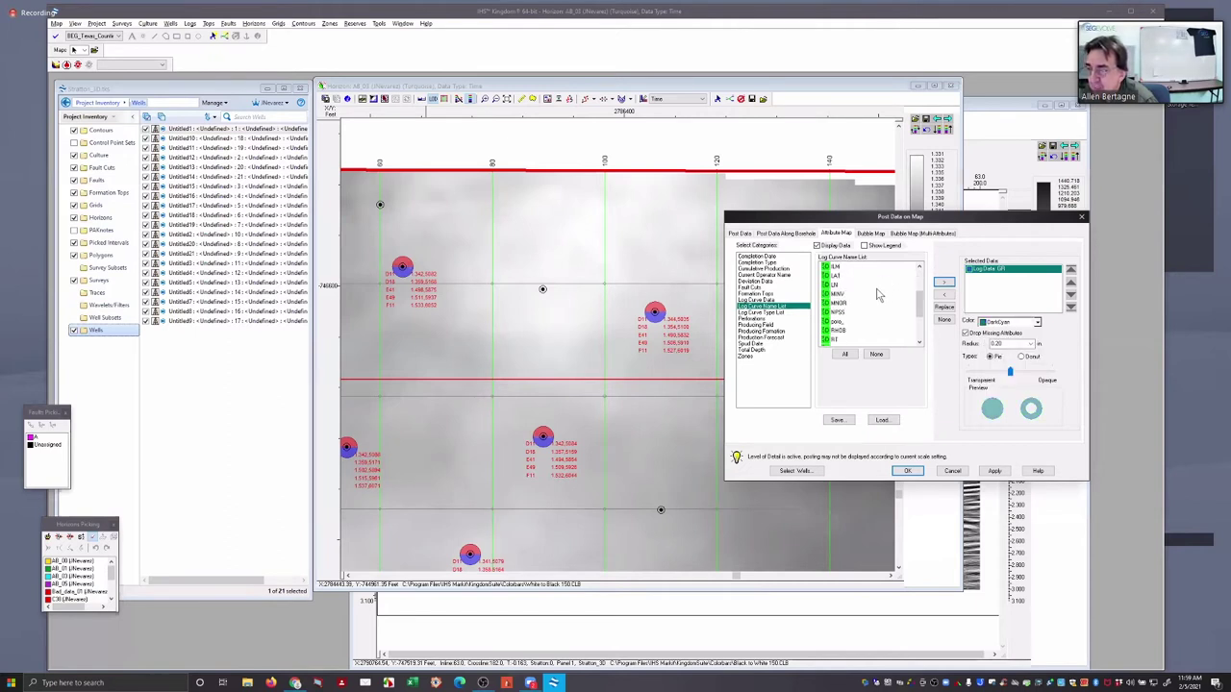
{"action": "left_click", "coordinate": [943, 283]}
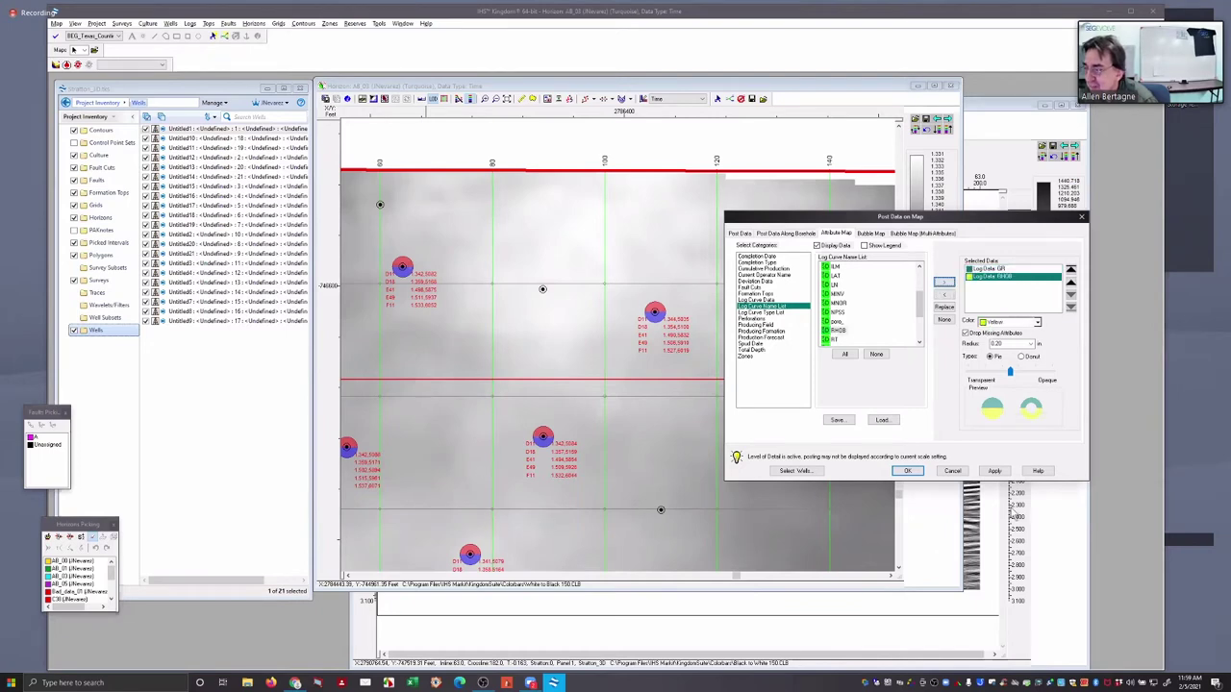
{"action": "left_click", "coordinate": [998, 321]}
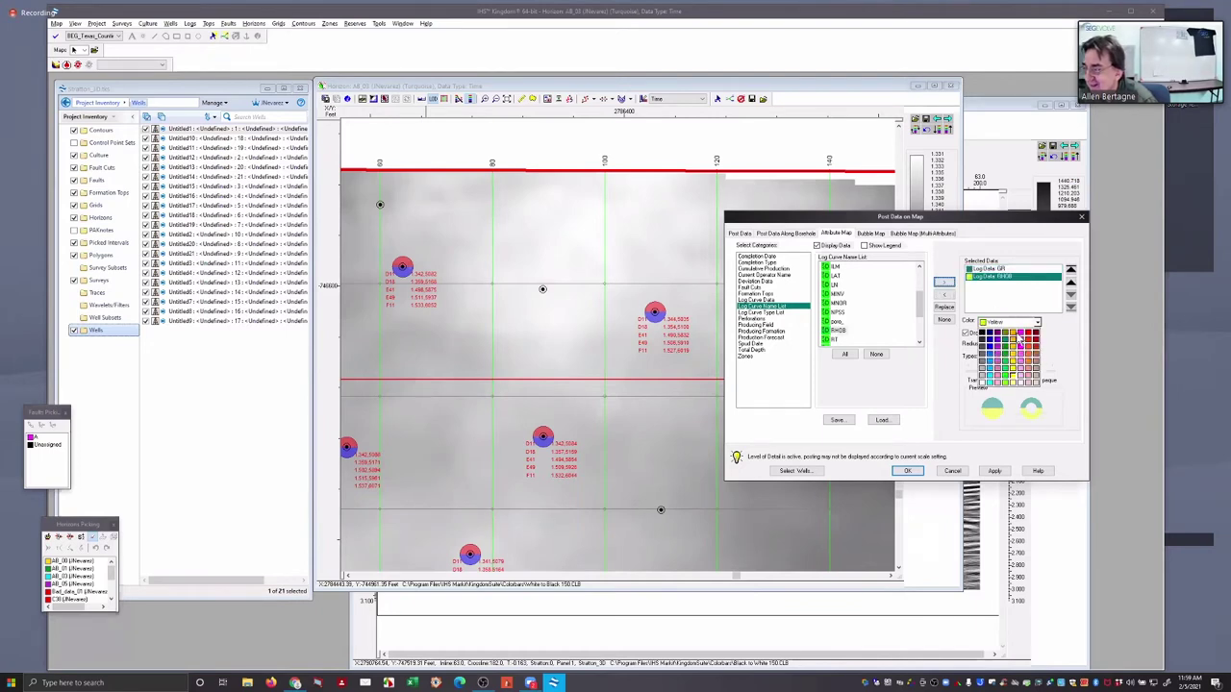
{"action": "left_click", "coordinate": [1017, 337]}
Add the sonic_ log curve to the attribute map and color it DarkRed
{"action": "scroll", "coordinate": [873, 344], "scroll_direction": "down", "scroll_amount": 1}
{"action": "scroll", "coordinate": [873, 343], "scroll_direction": "down", "scroll_amount": 2}
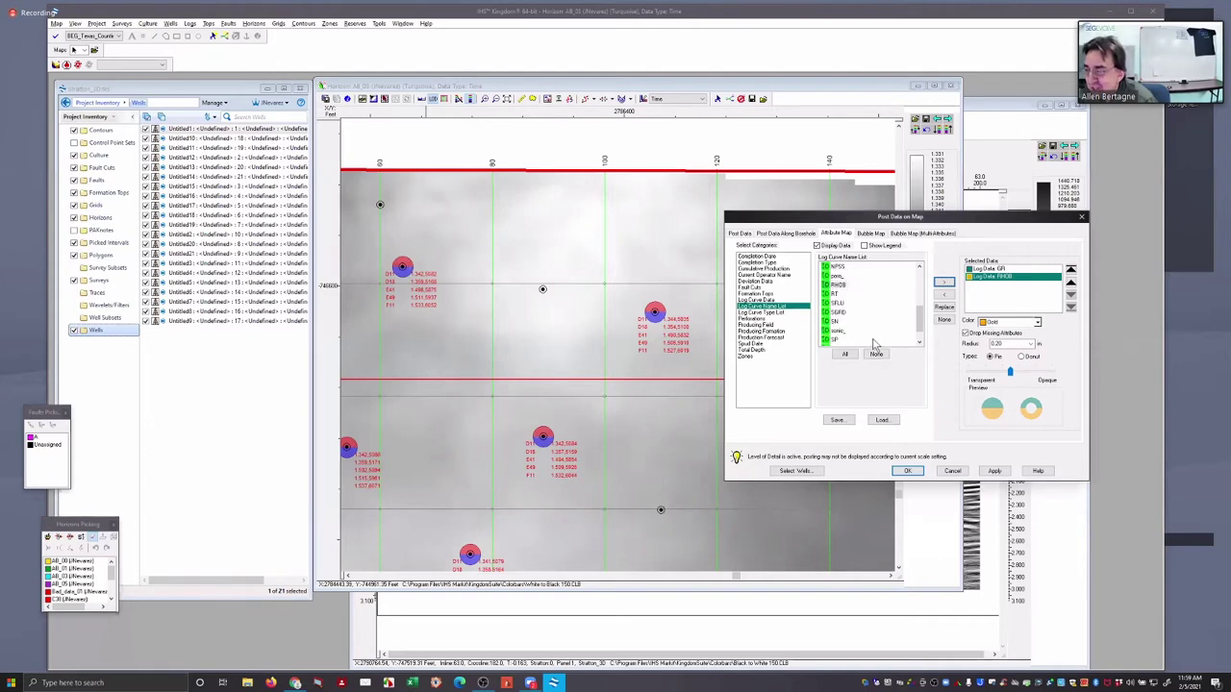
{"action": "left_click", "coordinate": [836, 331]}
{"action": "left_click", "coordinate": [944, 282]}
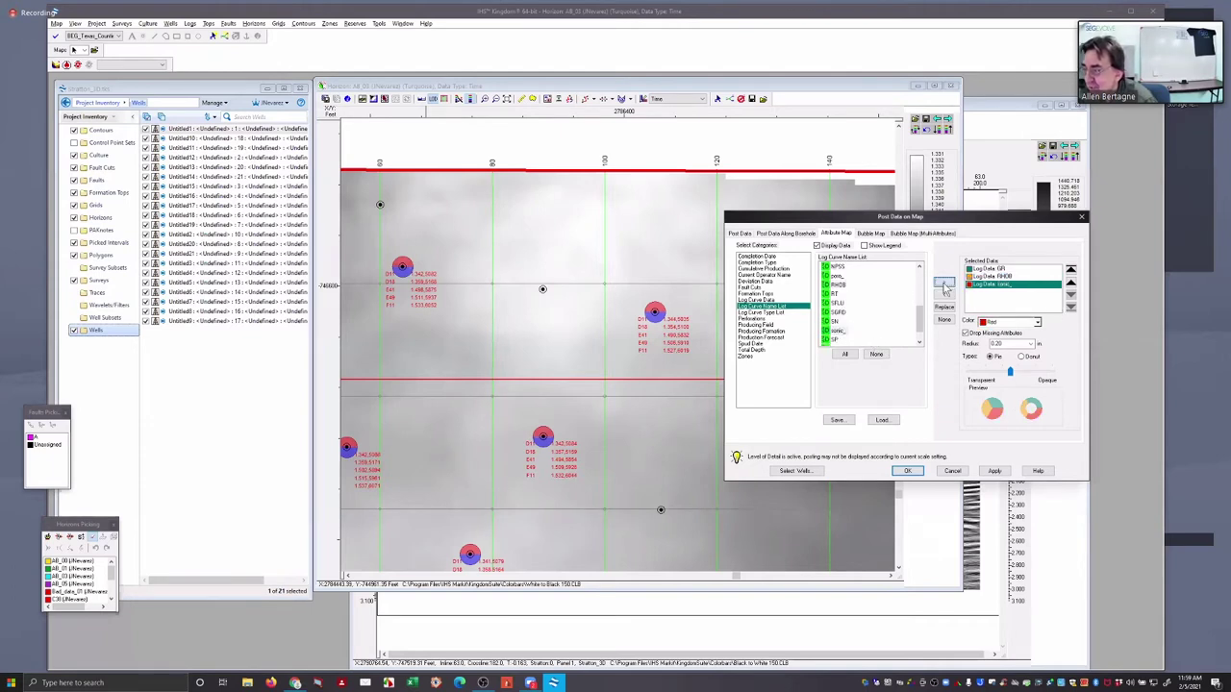
{"action": "left_click", "coordinate": [1017, 322]}
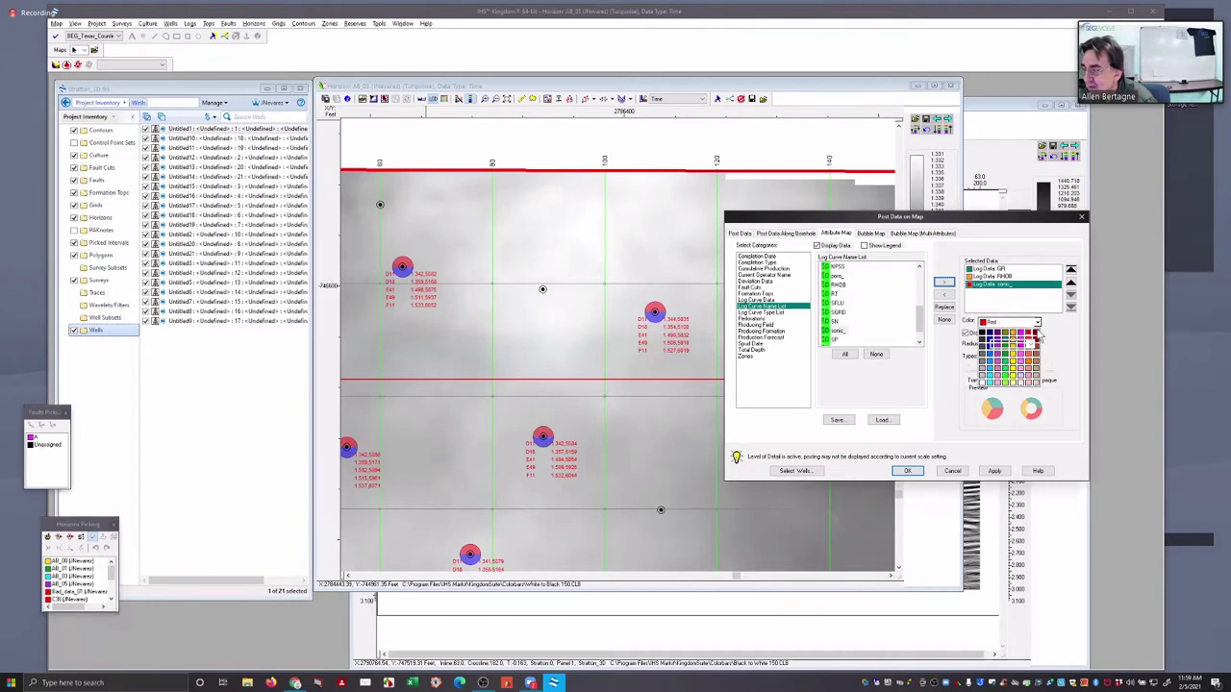
Add the Vel-Faust log curve to the attribute map, turn on its legend and accept the postings for the map
{"action": "scroll", "coordinate": [886, 333], "scroll_direction": "down", "scroll_amount": 1}
{"action": "left_click", "coordinate": [838, 341]}
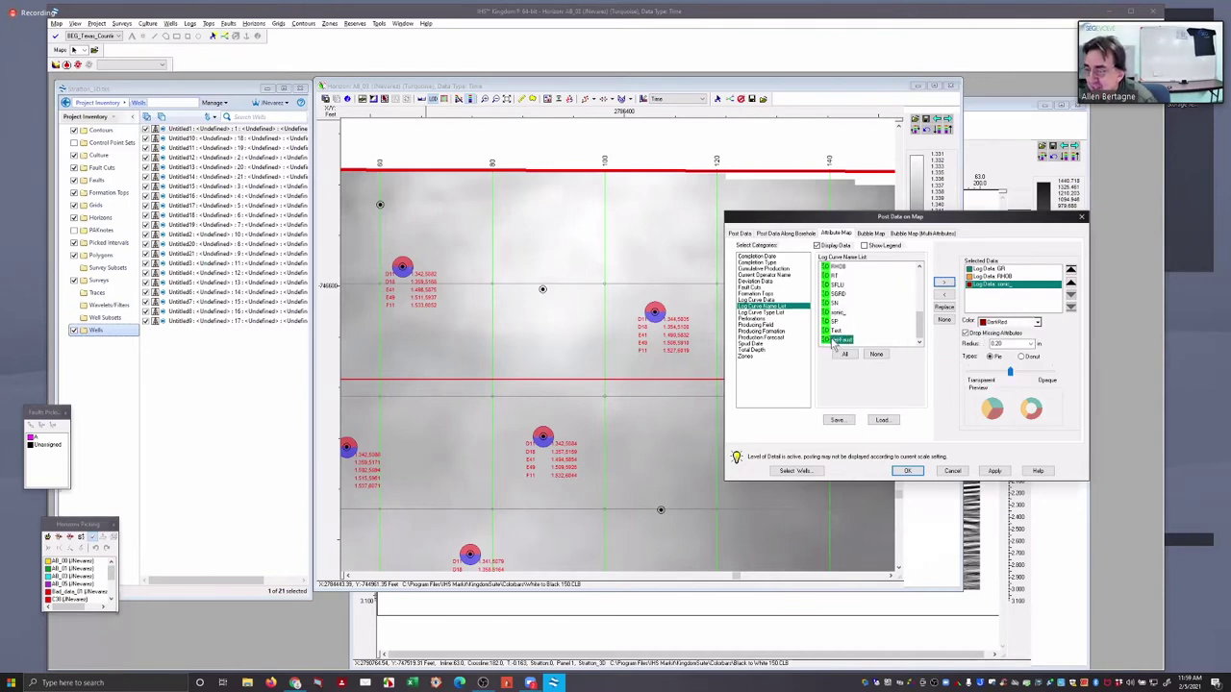
{"action": "left_click", "coordinate": [944, 285]}
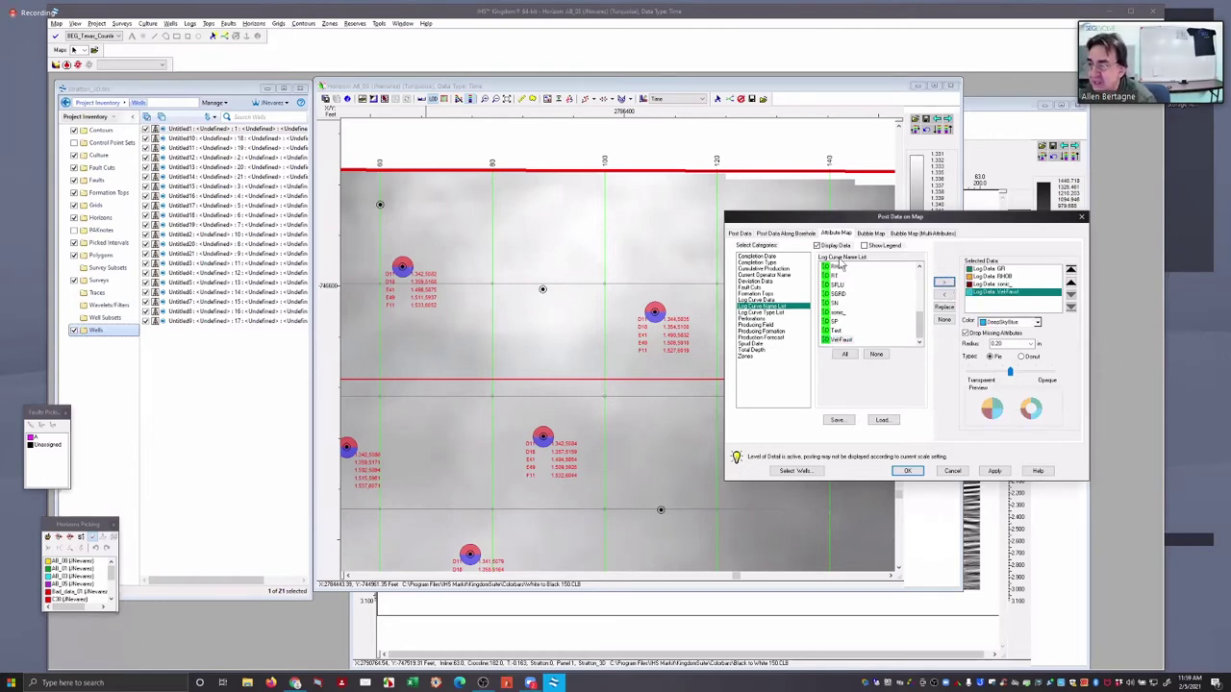
{"action": "left_click", "coordinate": [863, 247]}
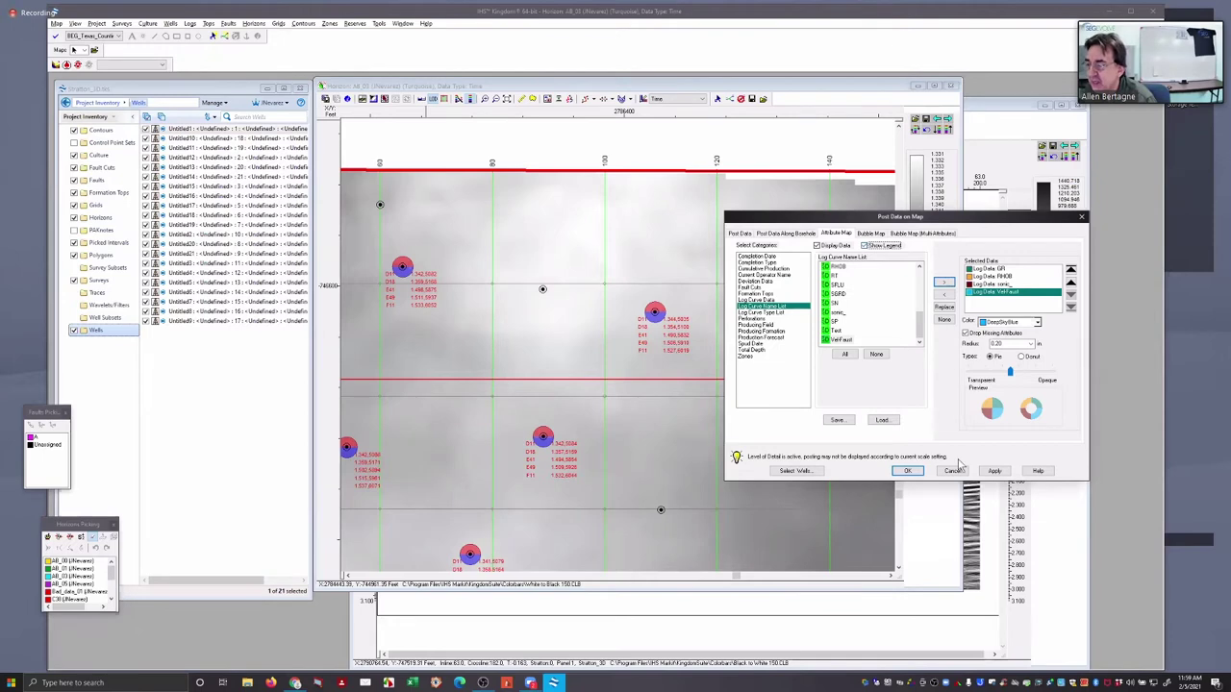
{"action": "left_click", "coordinate": [994, 471]}
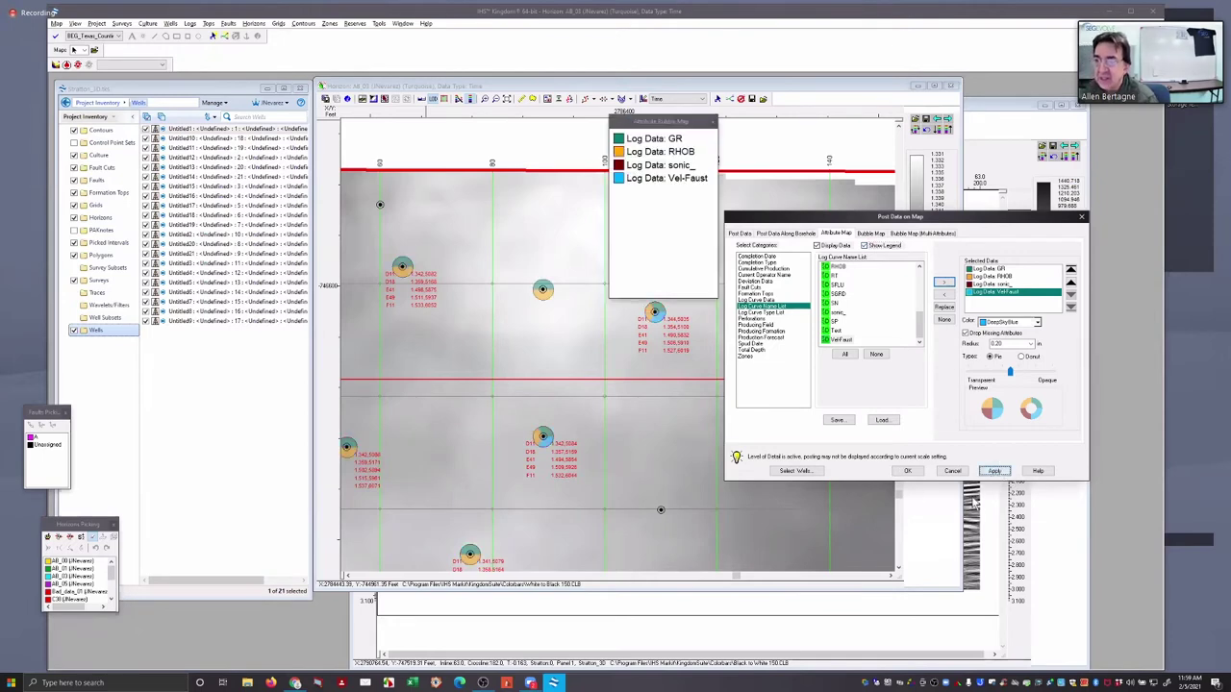
{"action": "left_click", "coordinate": [906, 471]}
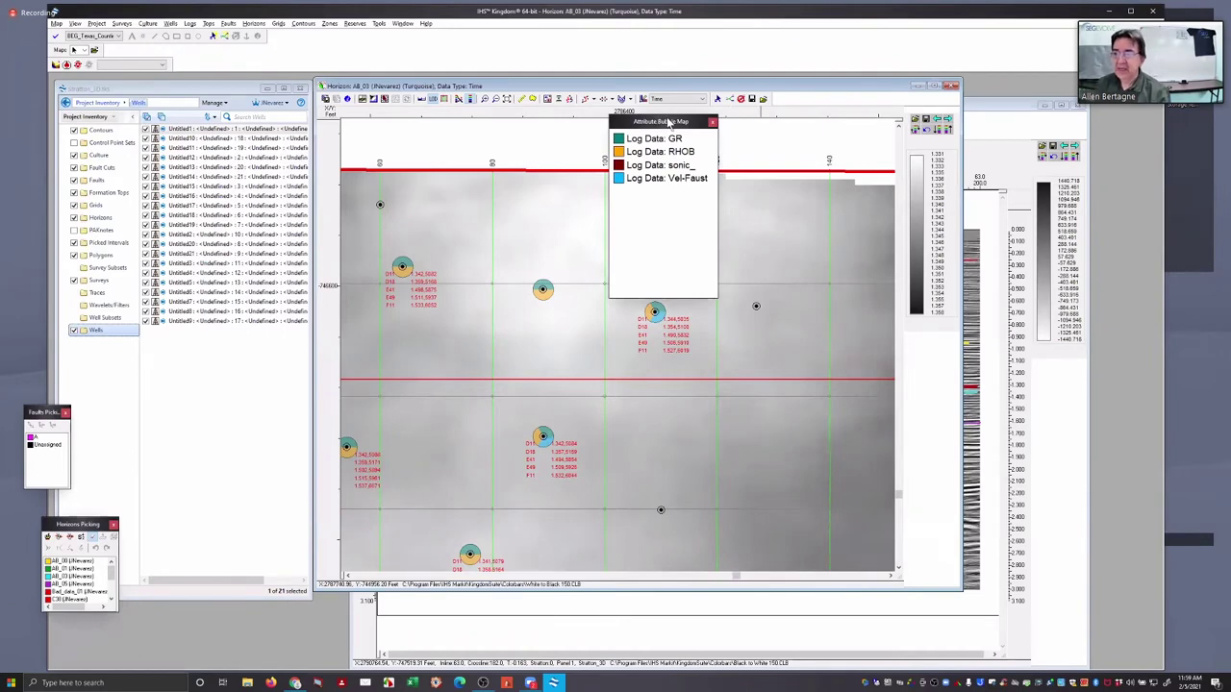
Move the attribute bubble map legend out of the map window so the well symbols across the survey stay uncovered
{"action": "left_click_drag", "start_coordinate": [669, 125], "coordinate": [815, 256]}
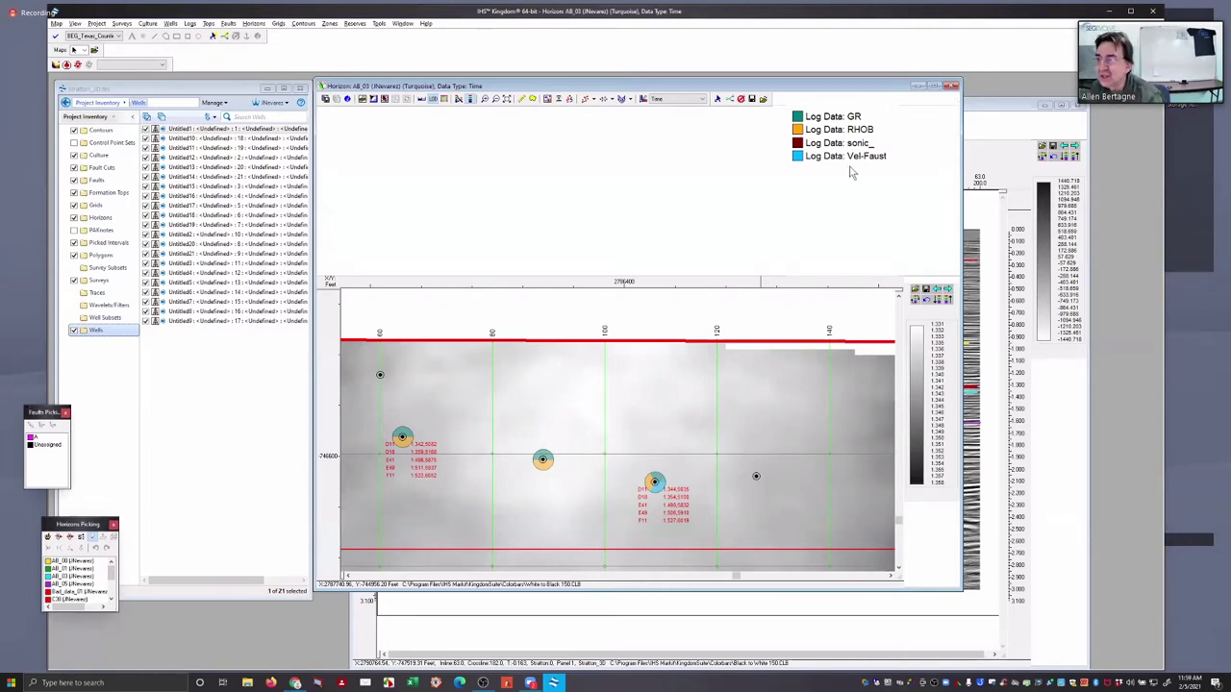
{"action": "left_click", "coordinate": [1036, 175]}
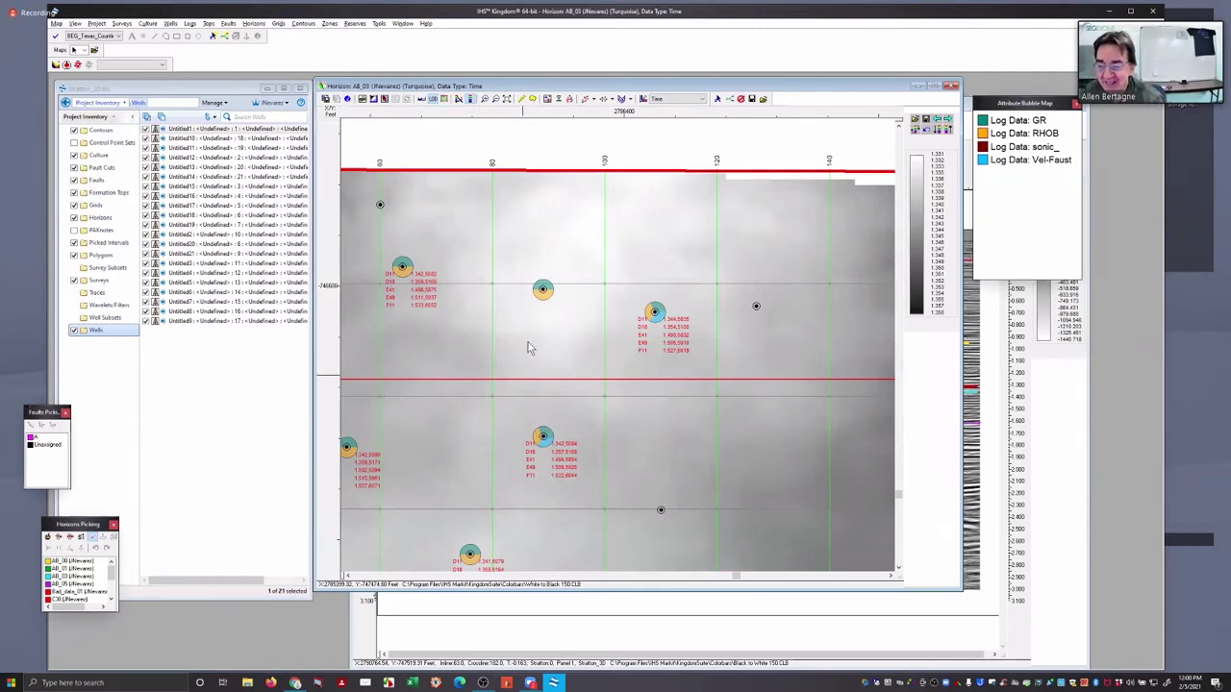
{"action": "scroll", "coordinate": [524, 359], "scroll_direction": "down", "scroll_amount": 2}
{"action": "left_click_drag", "start_coordinate": [524, 356], "coordinate": [538, 275]}
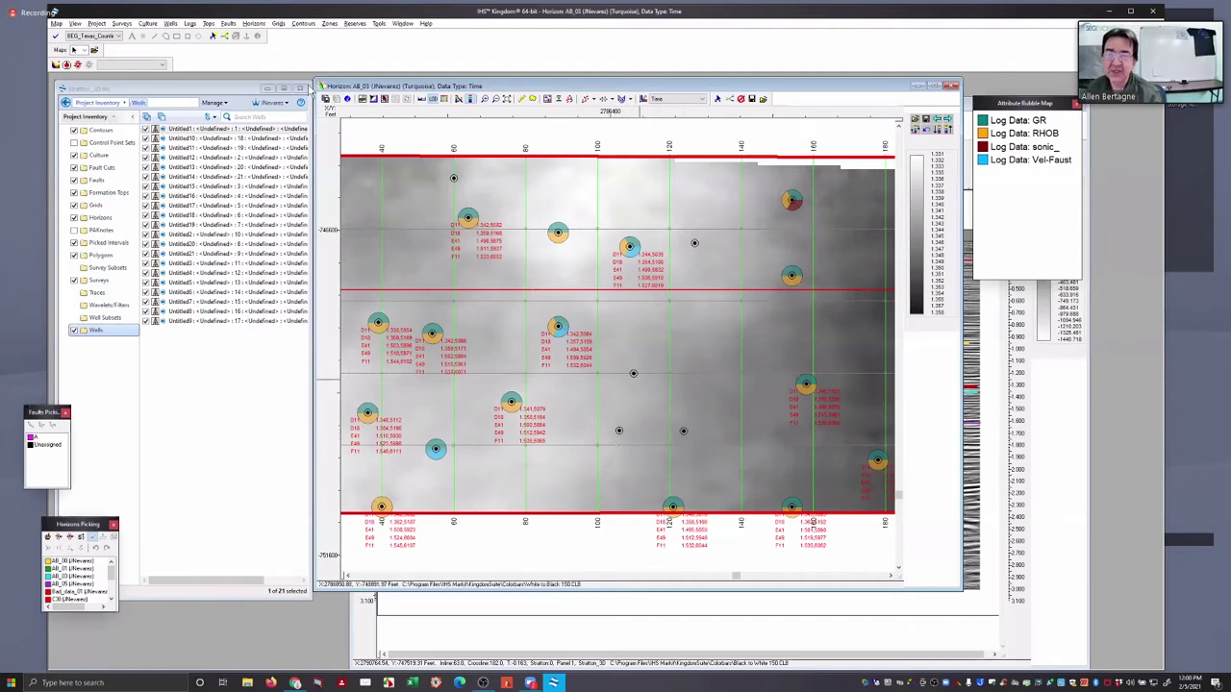
Add the RT log curve from the log curve name list to the data selected for the attribute map
{"action": "left_click", "coordinate": [170, 23]}
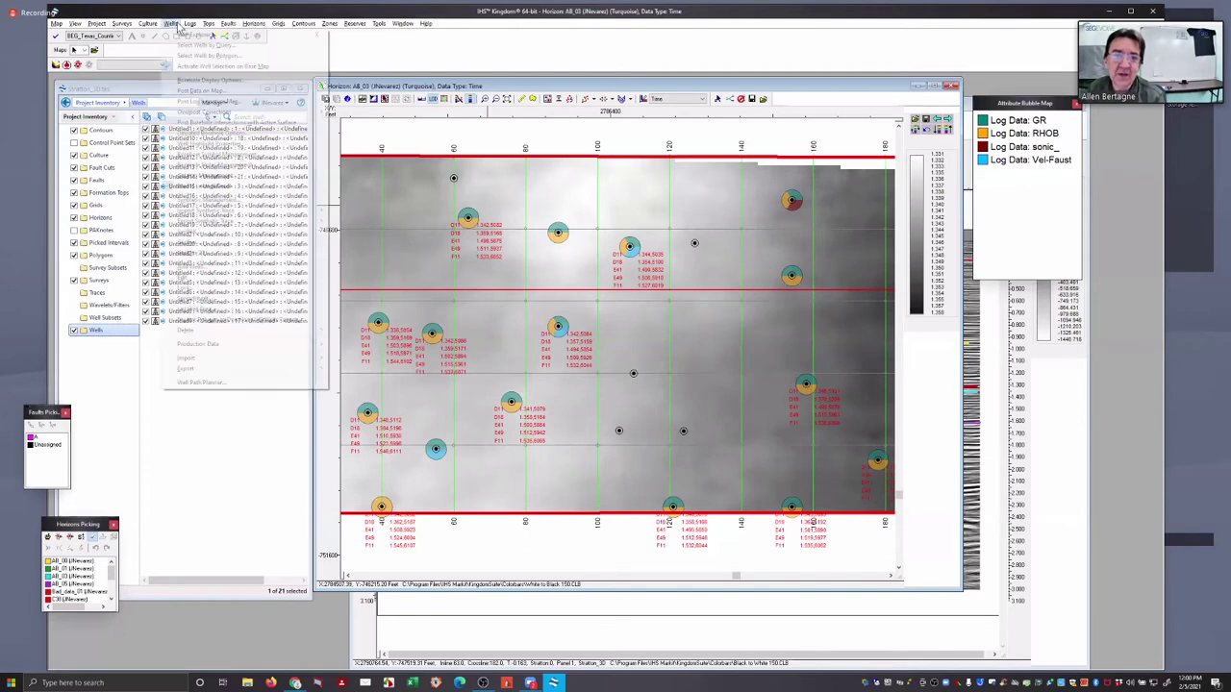
{"action": "left_click", "coordinate": [212, 90]}
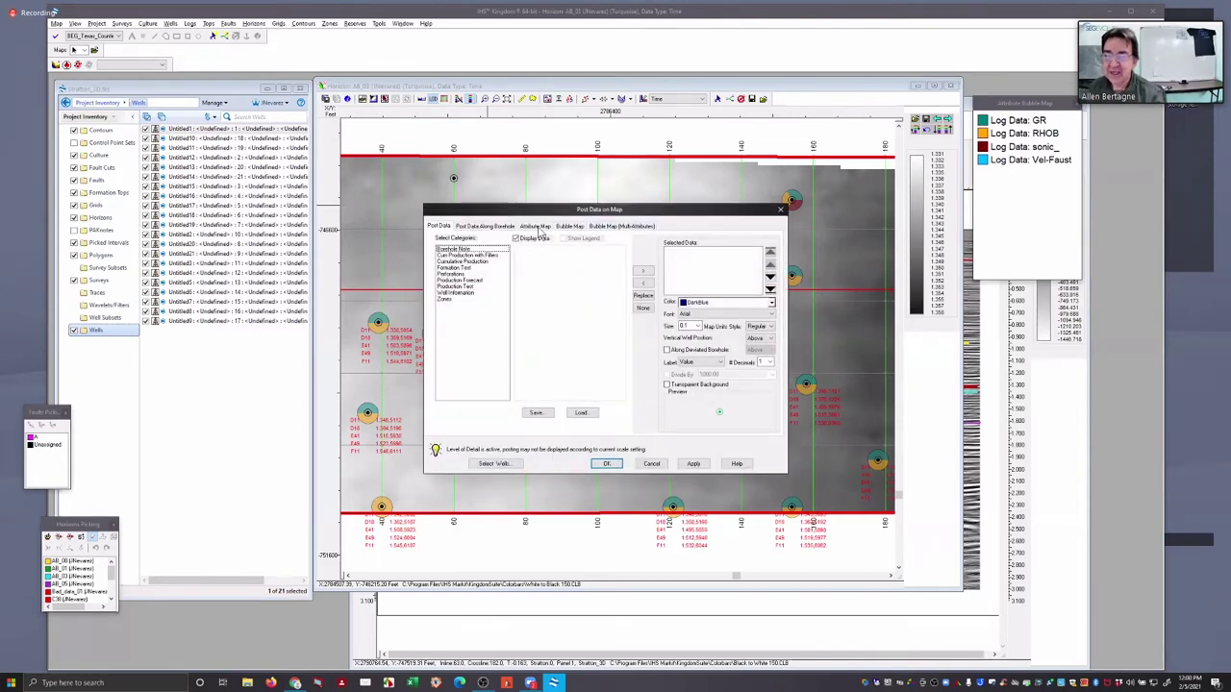
{"action": "left_click", "coordinate": [536, 227]}
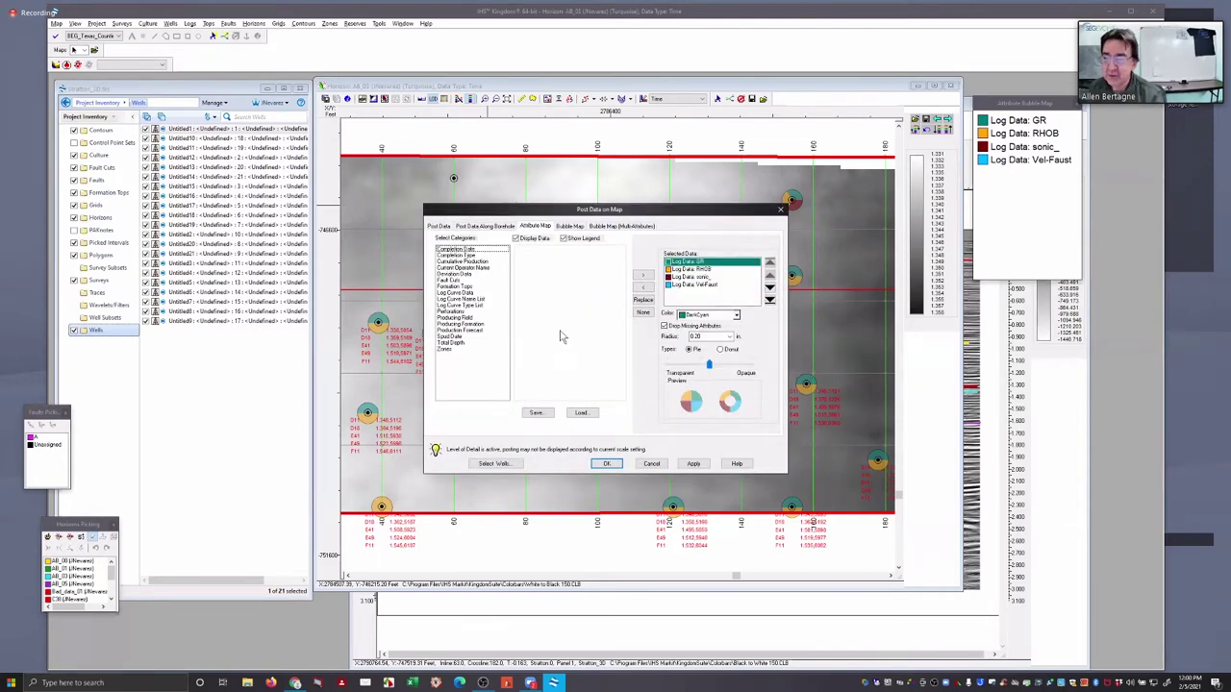
{"action": "left_click", "coordinate": [464, 300]}
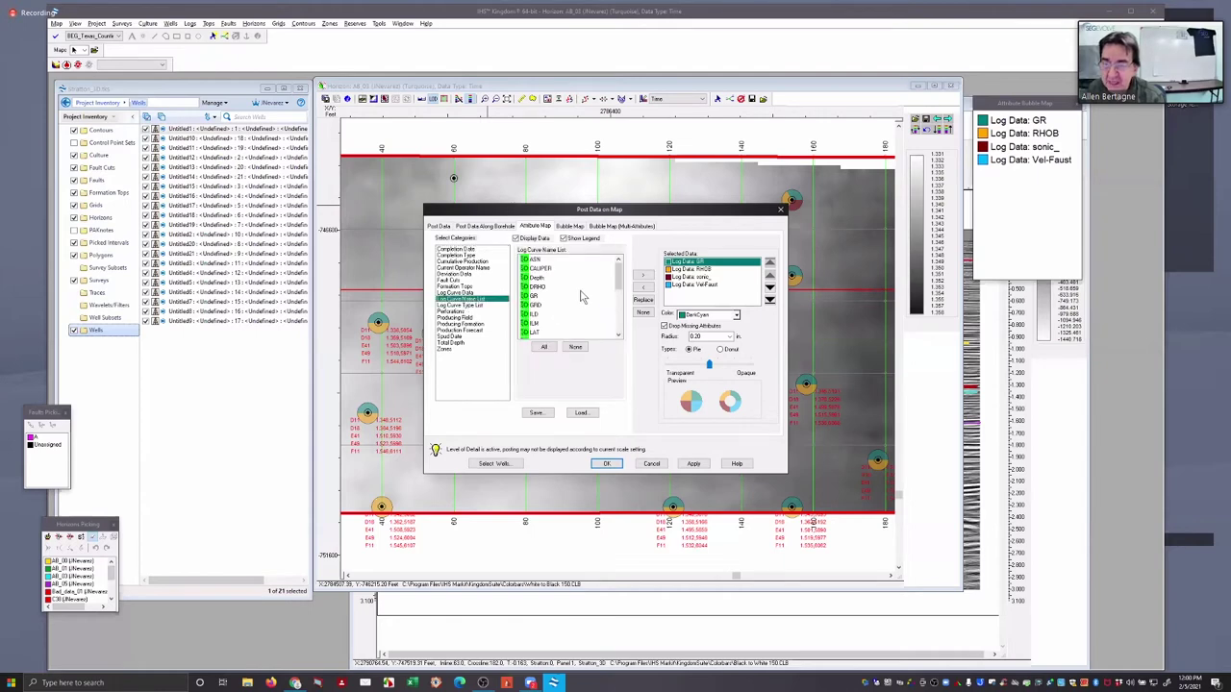
{"action": "scroll", "coordinate": [581, 297], "scroll_direction": "down", "scroll_amount": 3}
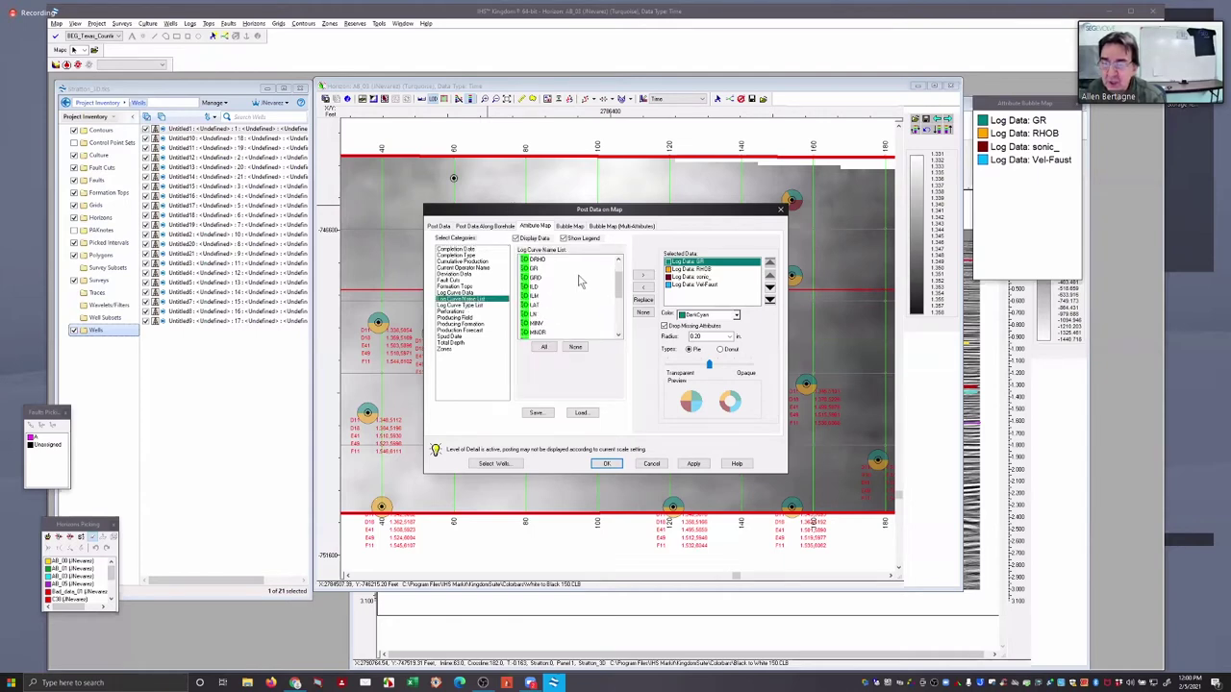
{"action": "scroll", "coordinate": [581, 301], "scroll_direction": "down", "scroll_amount": 1}
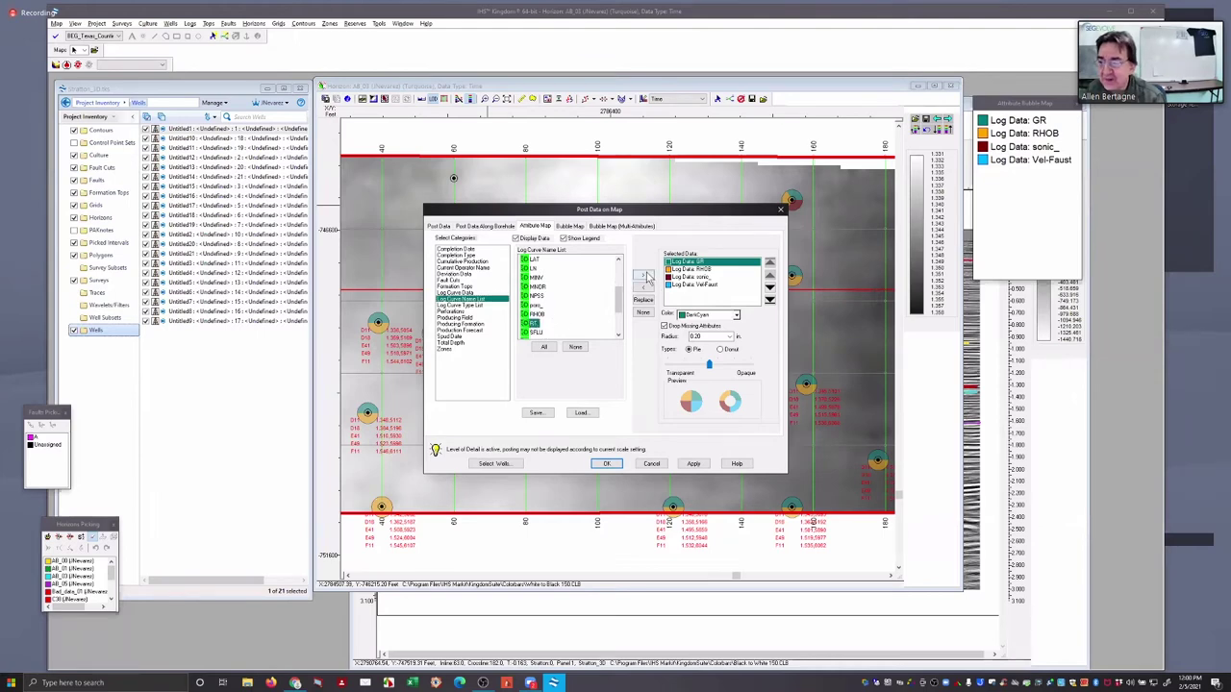
{"action": "left_click", "coordinate": [644, 277]}
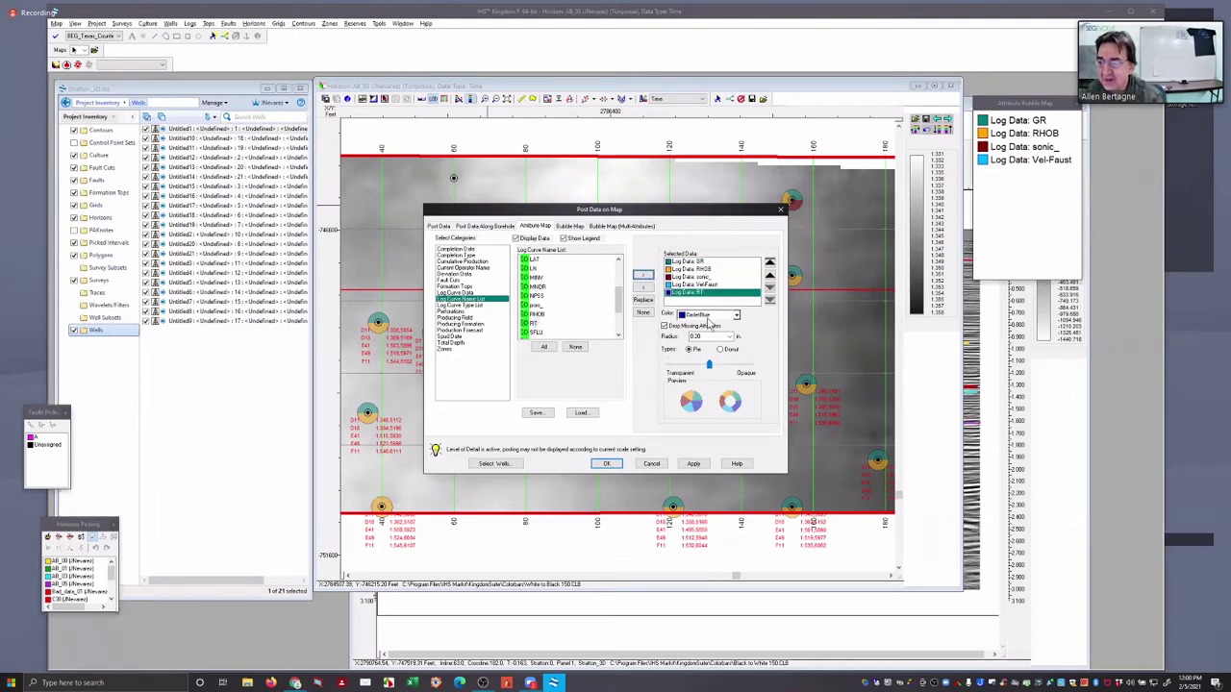
Color the RT log curve Red in the attribute map and accept the postings for the map
{"action": "left_click", "coordinate": [712, 316]}
{"action": "left_click", "coordinate": [731, 330]}
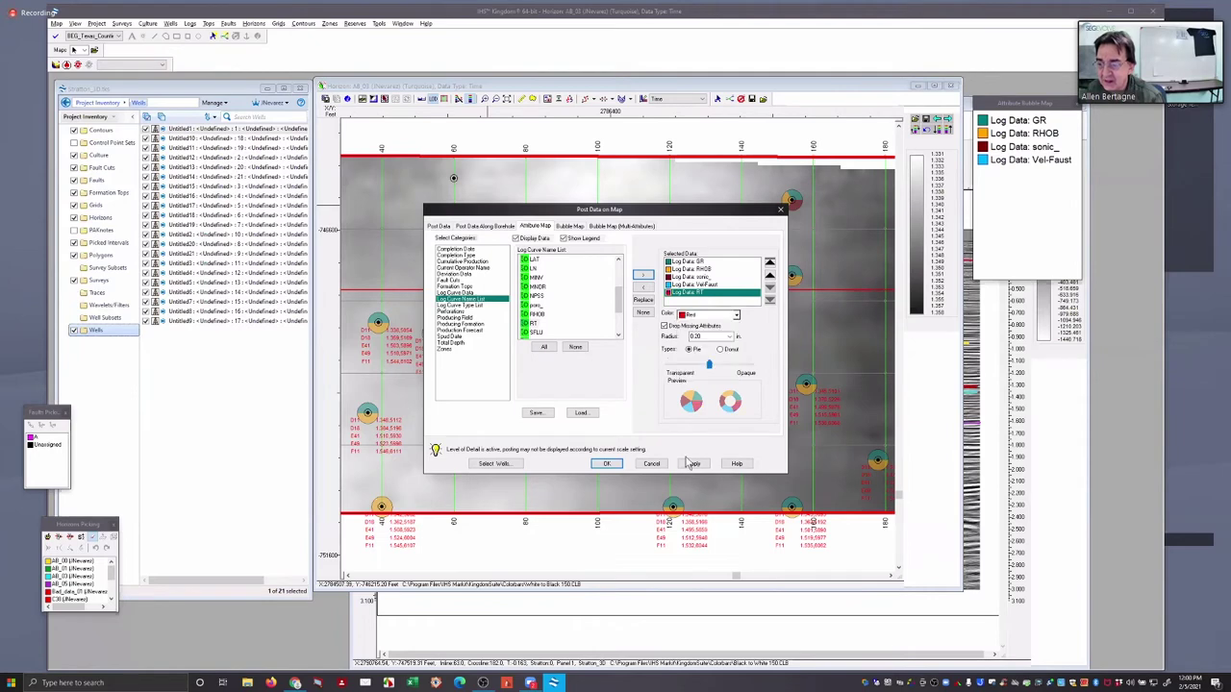
{"action": "left_click", "coordinate": [693, 465]}
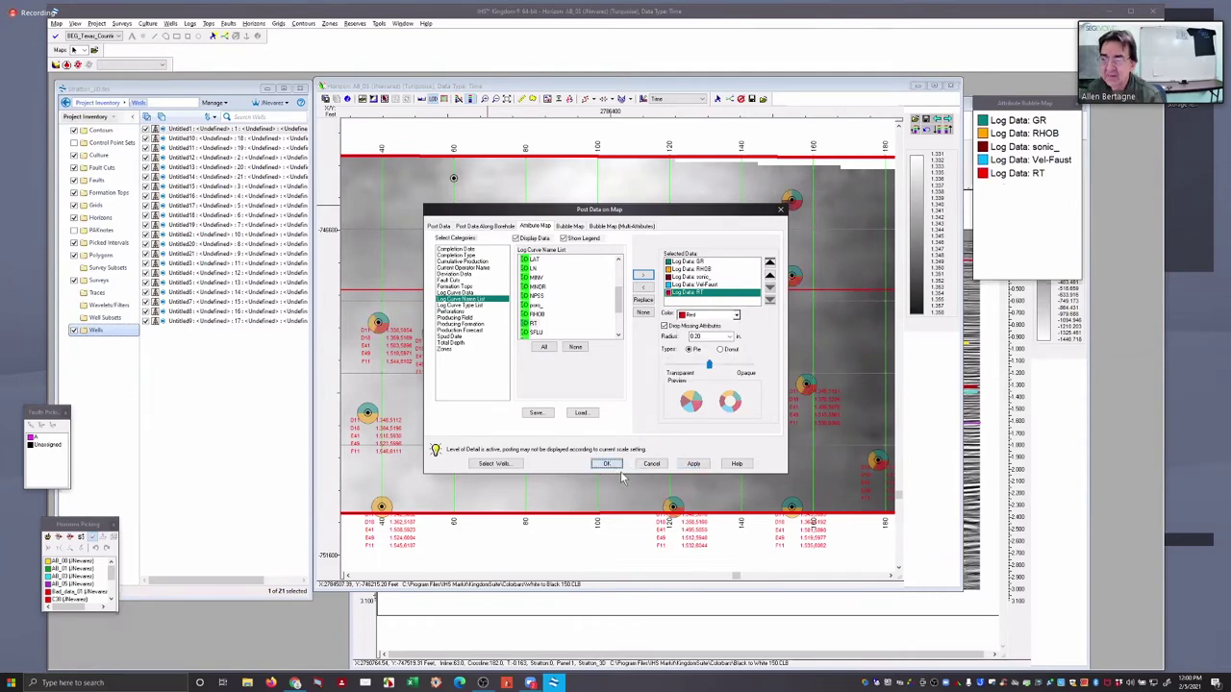
{"action": "left_click", "coordinate": [608, 465]}
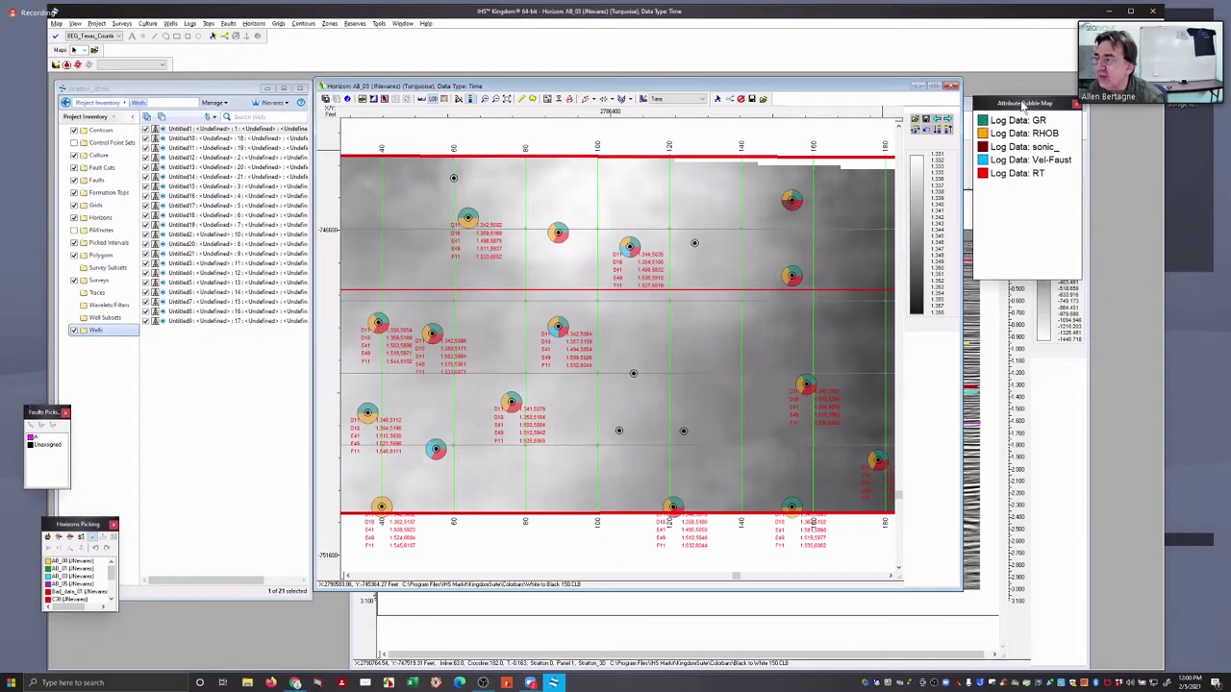
Reposition the attribute bubble map legend just outside the horizon map, beside its color bar
{"action": "left_click_drag", "start_coordinate": [725, 171], "coordinate": [728, 172]}
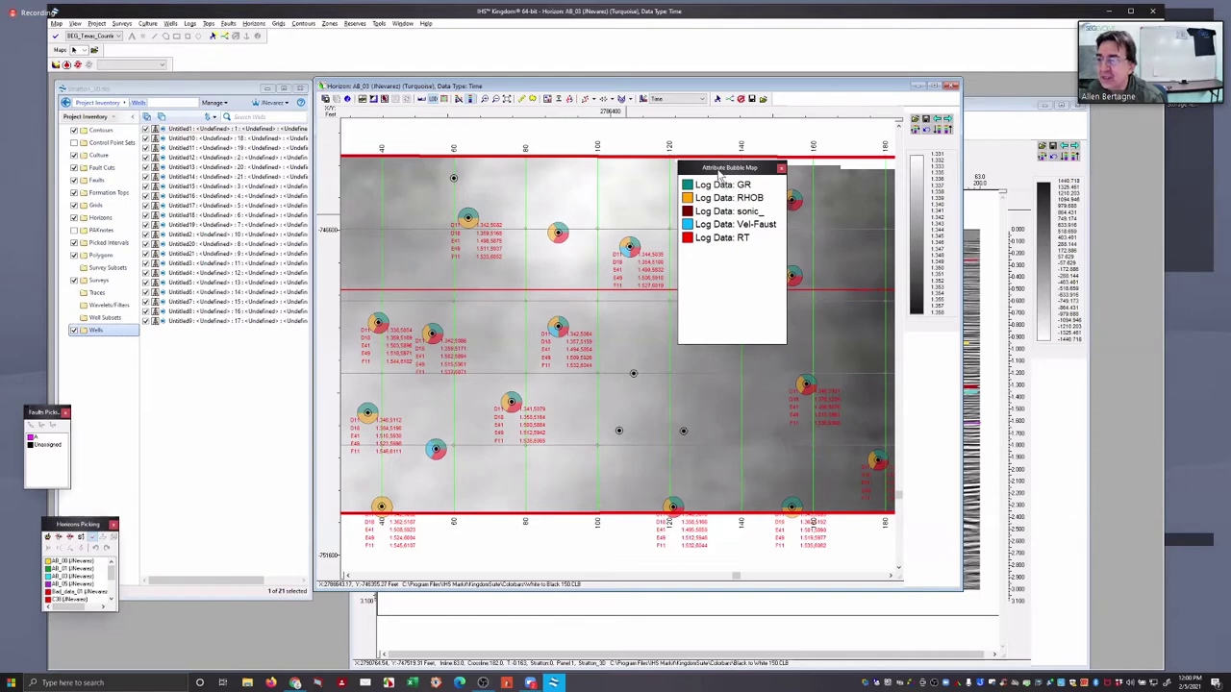
{"action": "left_click_drag", "start_coordinate": [1026, 154], "coordinate": [1028, 152]}
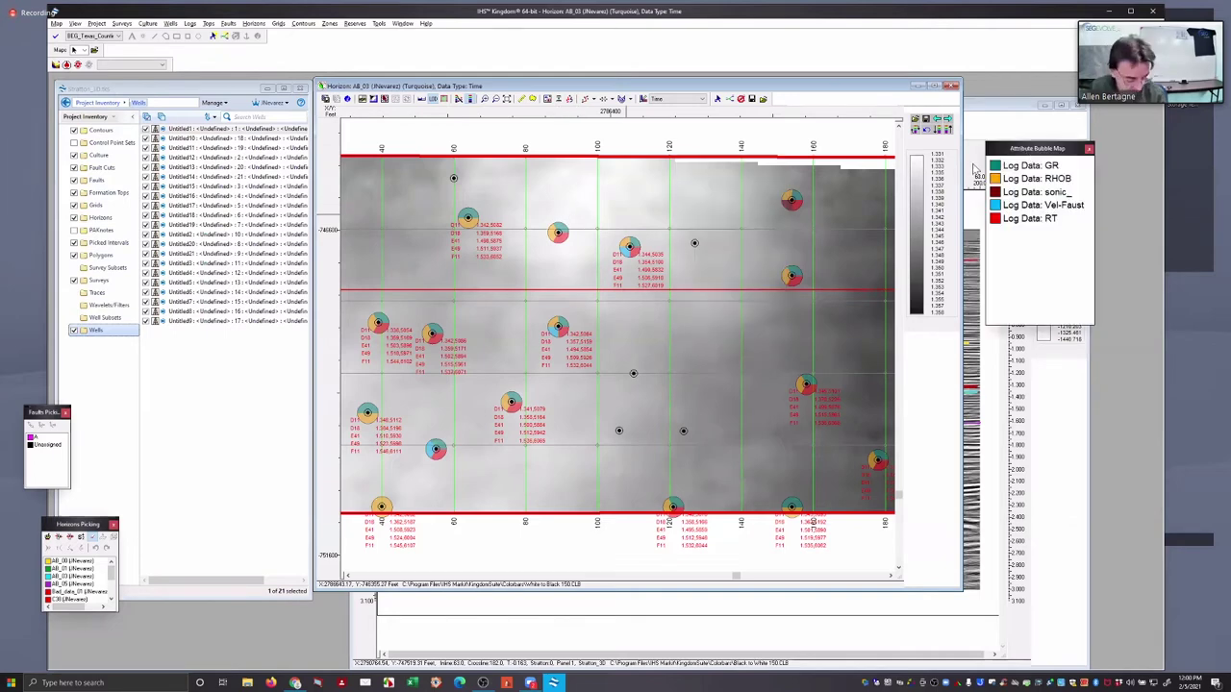
Digitize a single arbitrary line across surveys, zigzagging from the southwest to the northeast of the map past the wells with posted log curves
{"action": "right_click", "coordinate": [675, 340]}
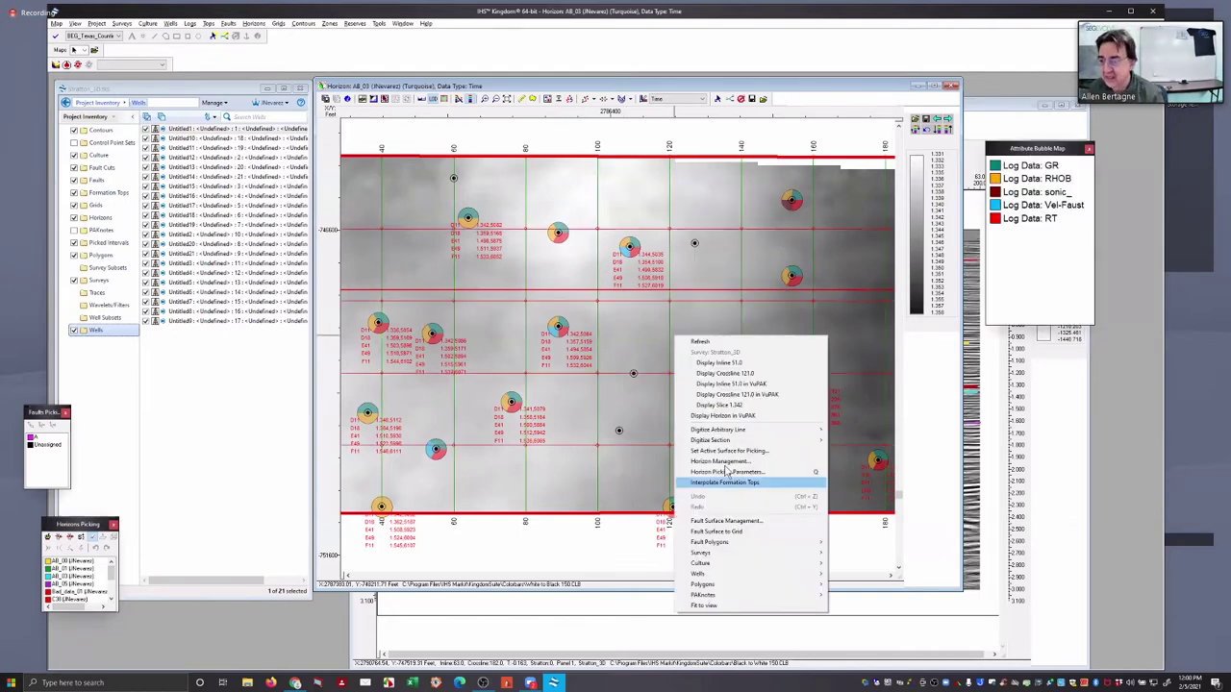
{"action": "mouse_move", "coordinate": [755, 437]}
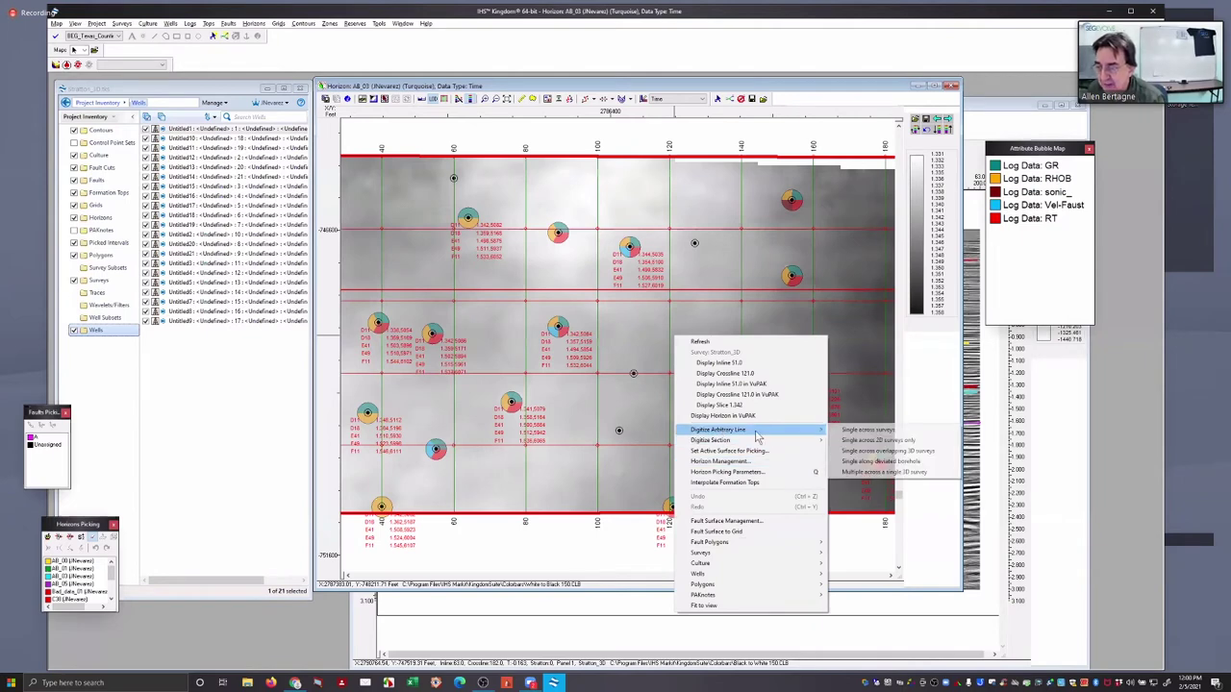
{"action": "left_click", "coordinate": [870, 430]}
{"action": "left_click", "coordinate": [398, 475]}
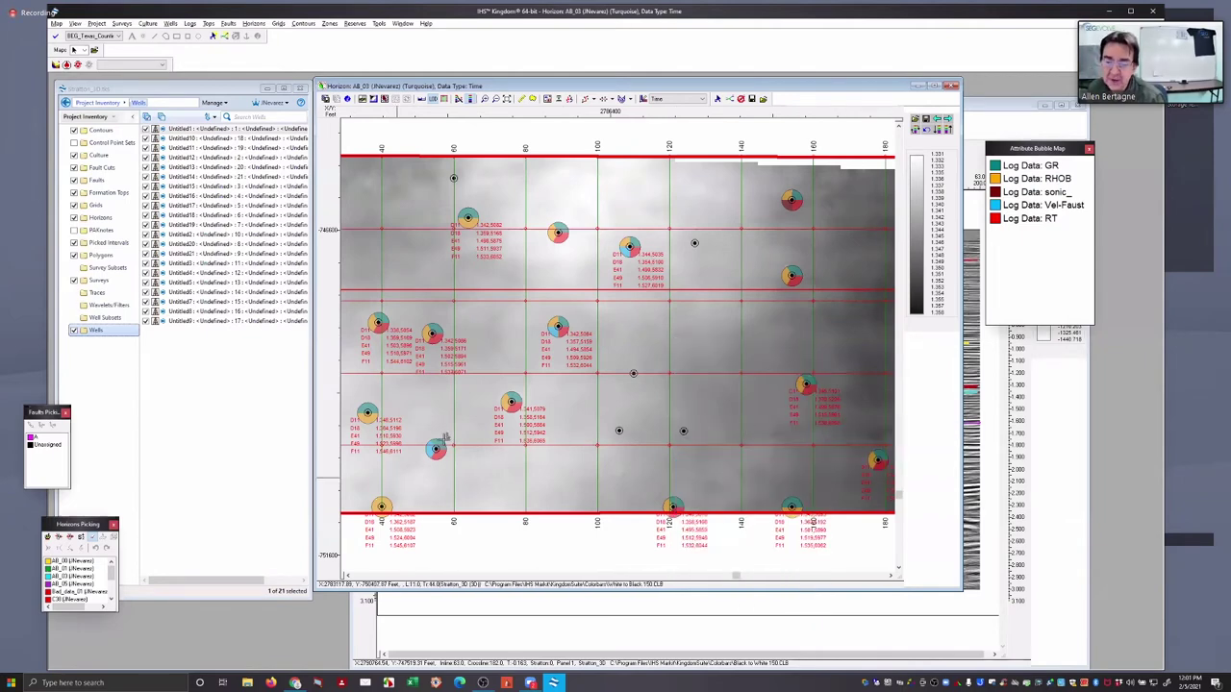
{"action": "left_click", "coordinate": [529, 387]}
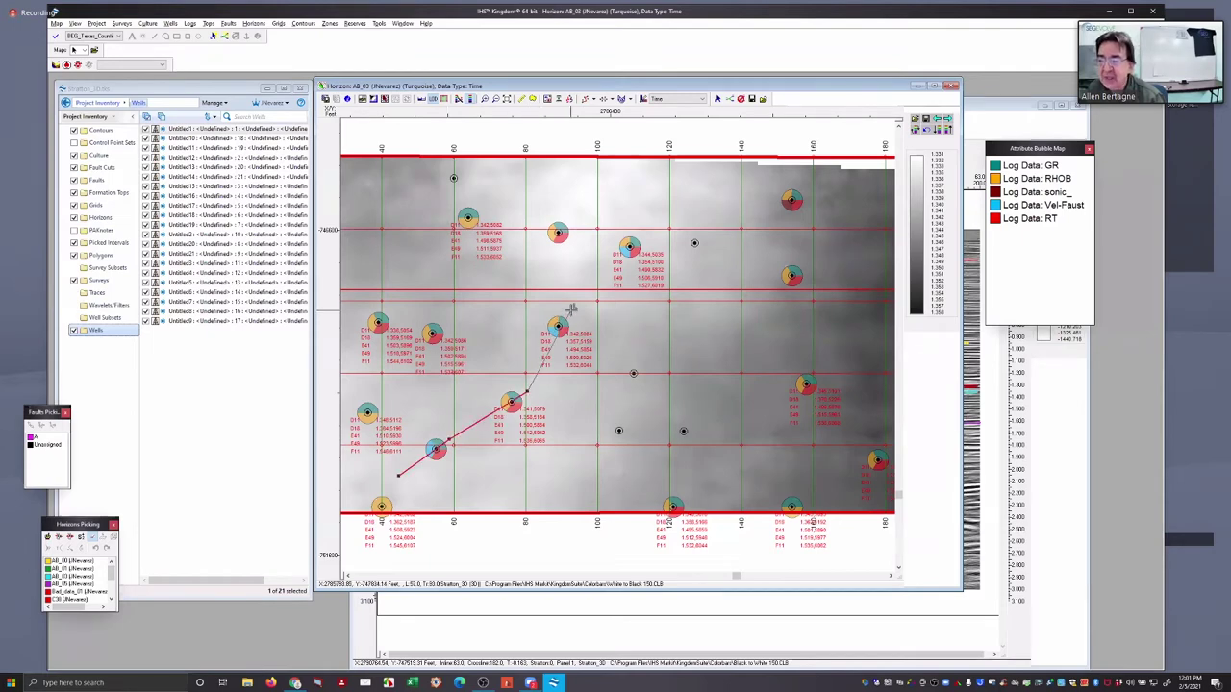
{"action": "left_click", "coordinate": [566, 306]}
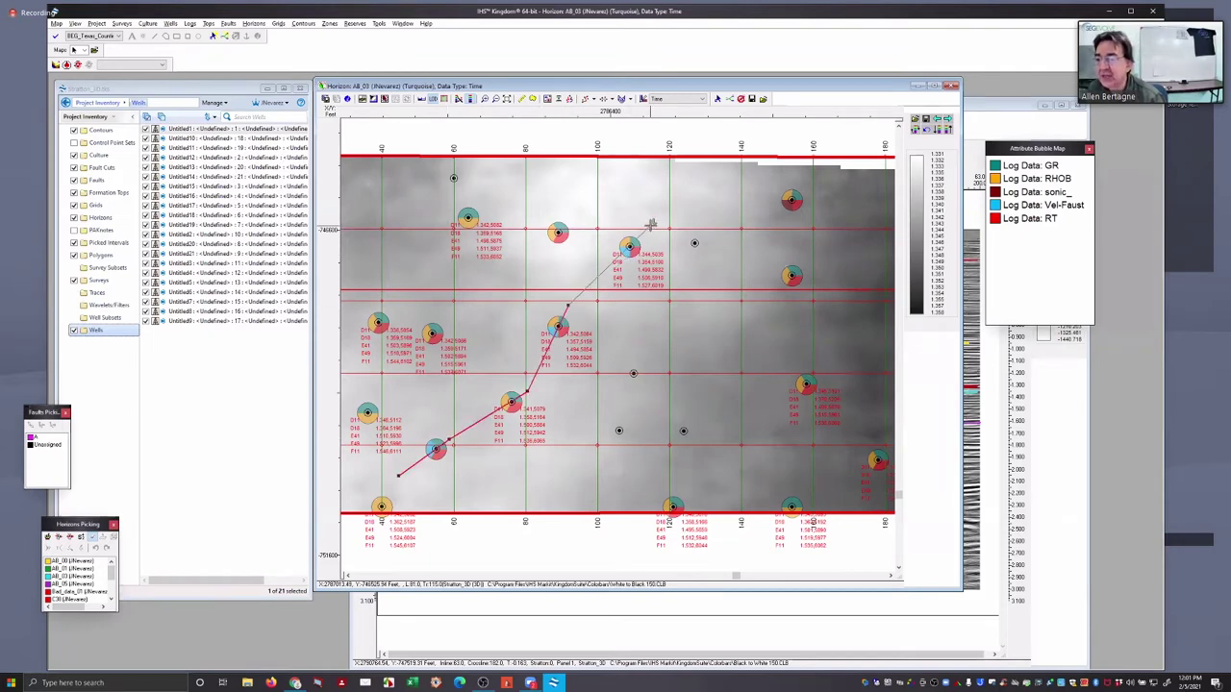
{"action": "left_click", "coordinate": [649, 227]}
{"action": "left_click", "coordinate": [779, 201]}
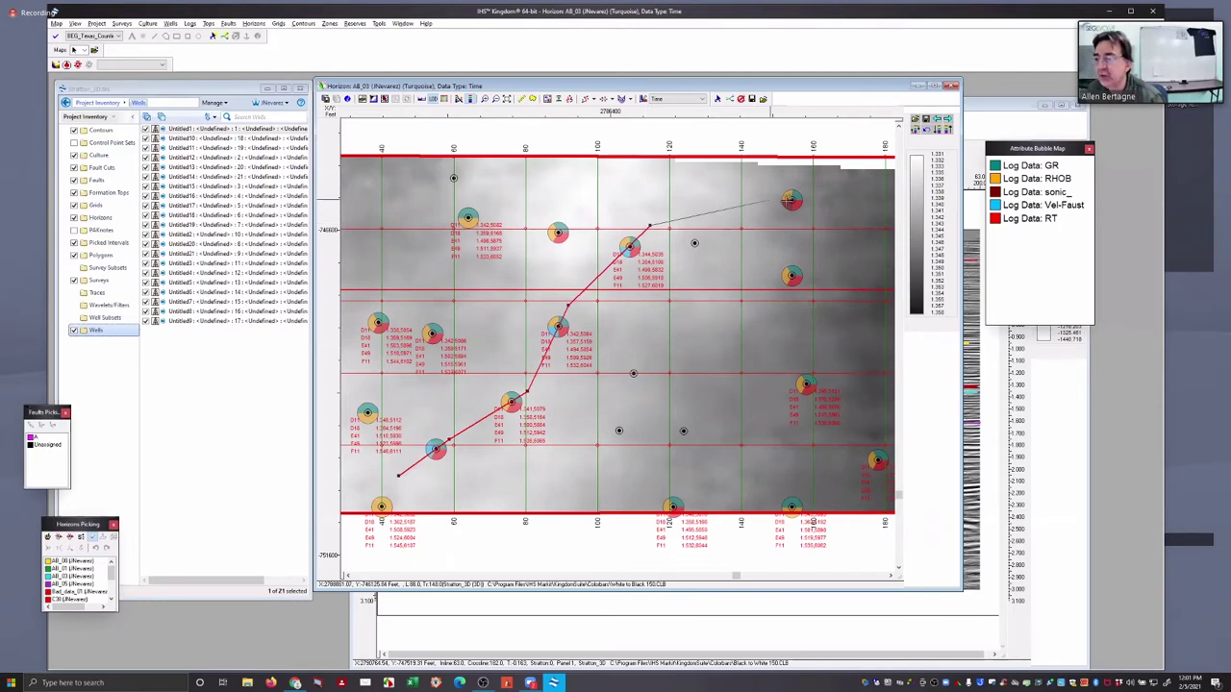
{"action": "left_click", "coordinate": [827, 198]}
{"action": "left_click", "coordinate": [863, 198]}
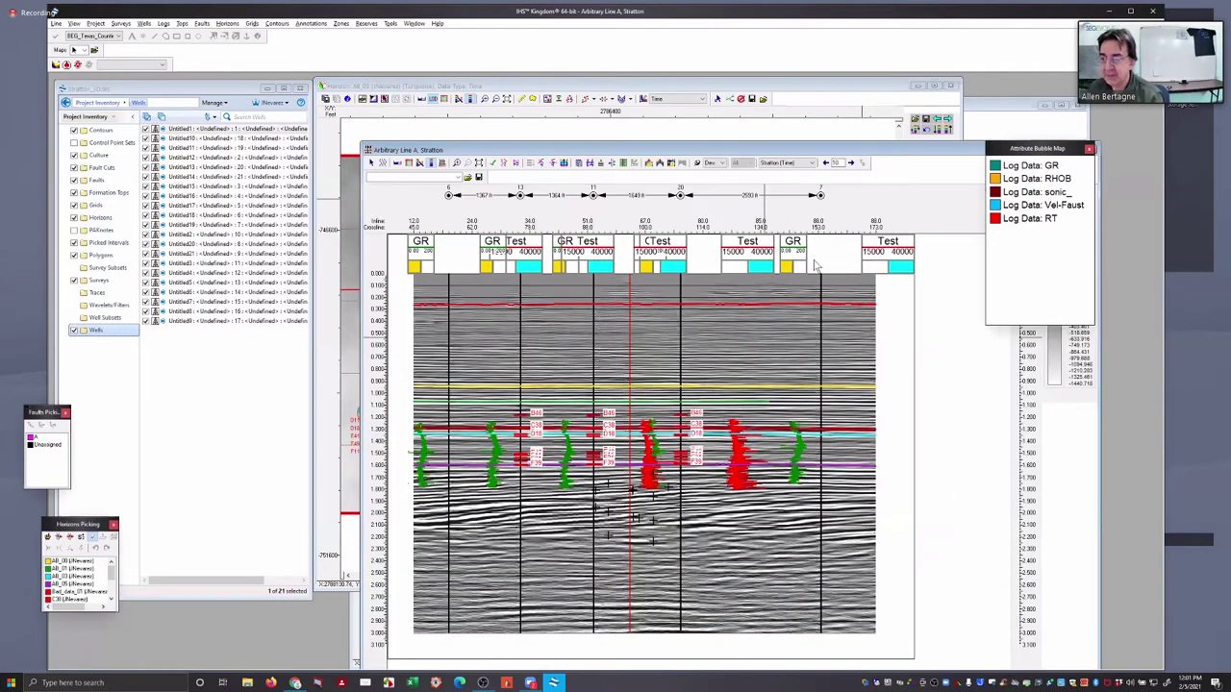
Move the arbitrary line window fully into view and enlarge the section around the well logs and formation tops
{"action": "left_click", "coordinate": [786, 162]}
{"action": "left_click", "coordinate": [784, 74]}
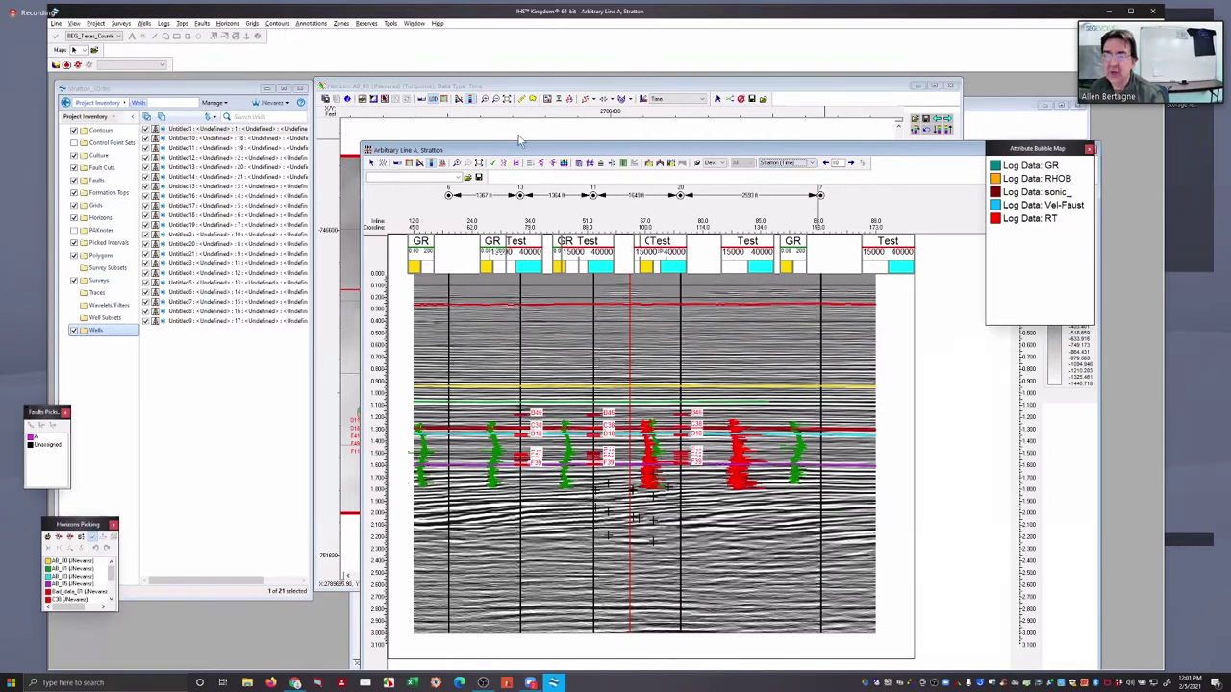
{"action": "left_click_drag", "start_coordinate": [518, 141], "coordinate": [475, 84]}
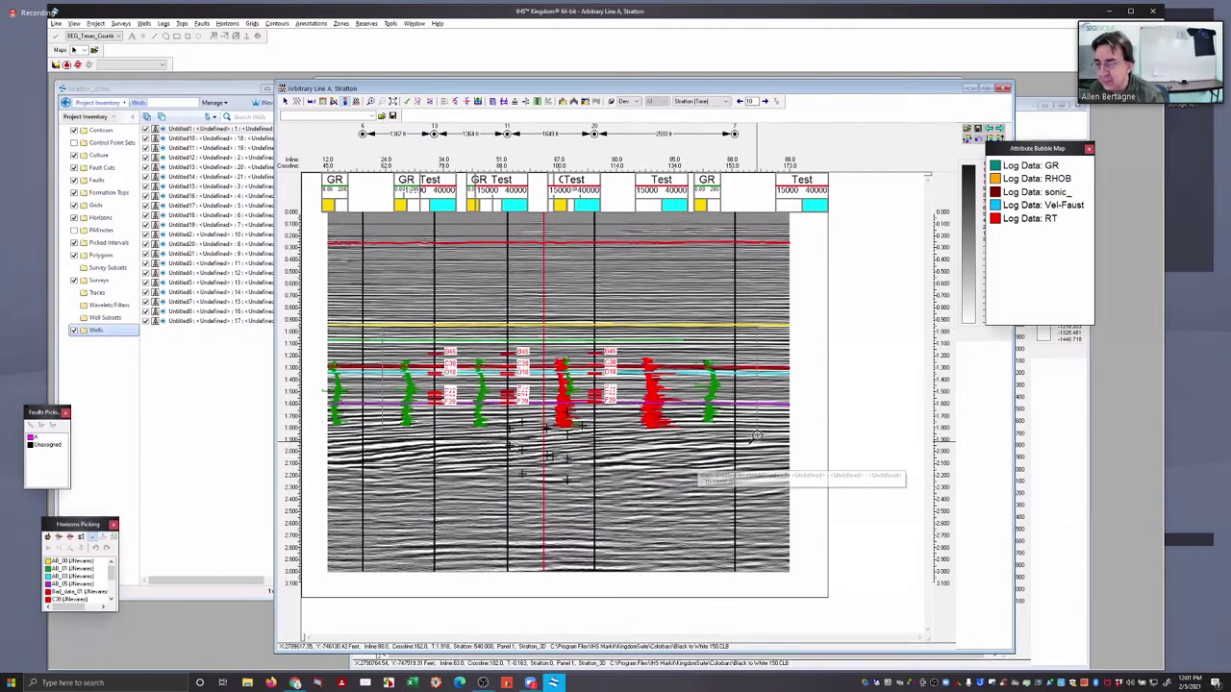
{"action": "scroll", "coordinate": [775, 404], "scroll_direction": "up", "scroll_amount": 2}
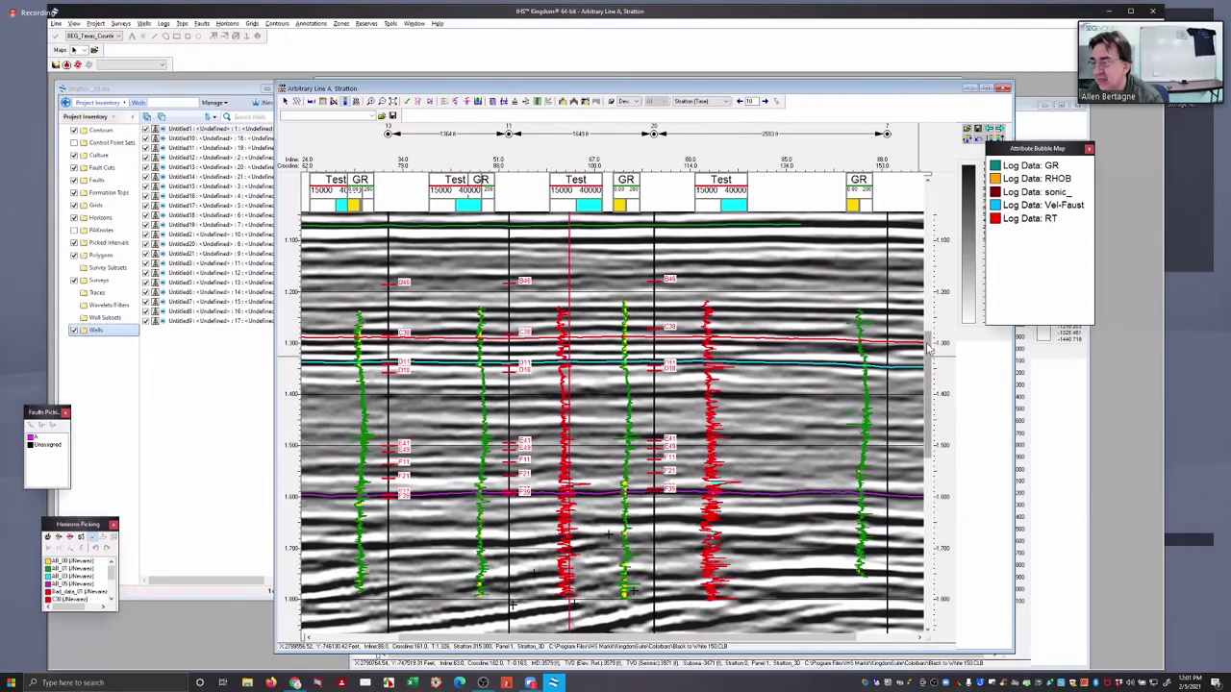
{"action": "scroll", "coordinate": [928, 358], "scroll_direction": "down", "scroll_amount": 2}
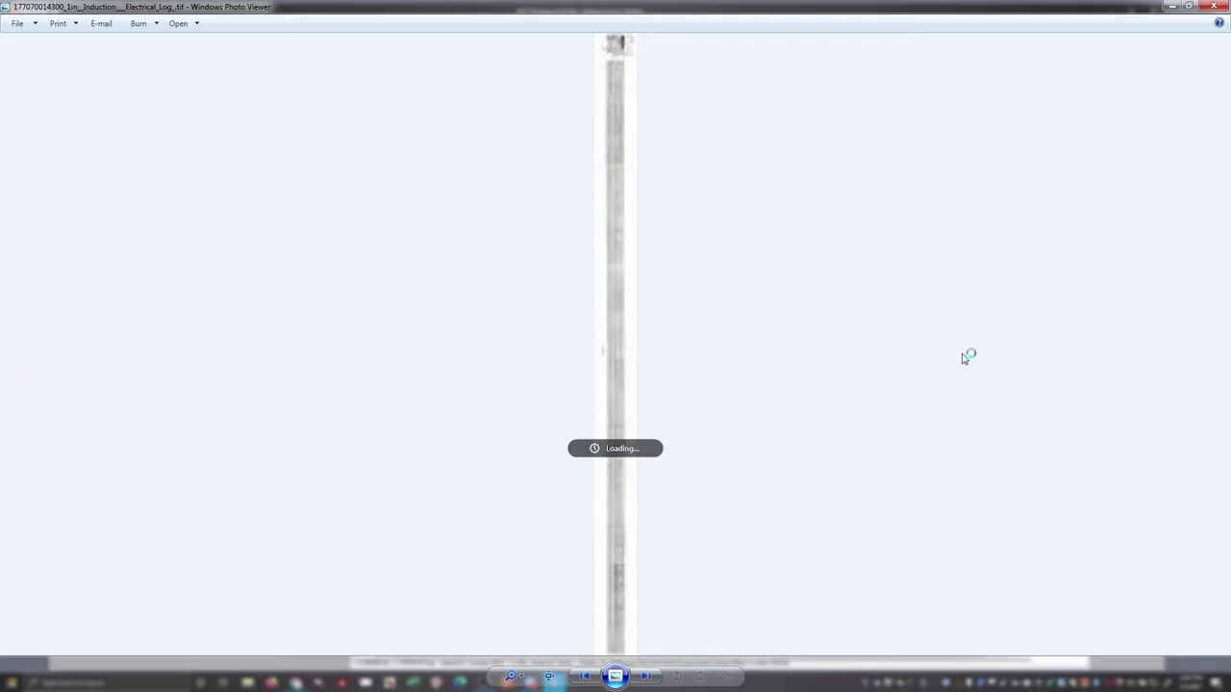
Examine the curves and header of the scanned induction electrical log in Windows Photo Viewer and close the image
{"action": "scroll", "coordinate": [613, 367], "scroll_direction": "up", "scroll_amount": 5}
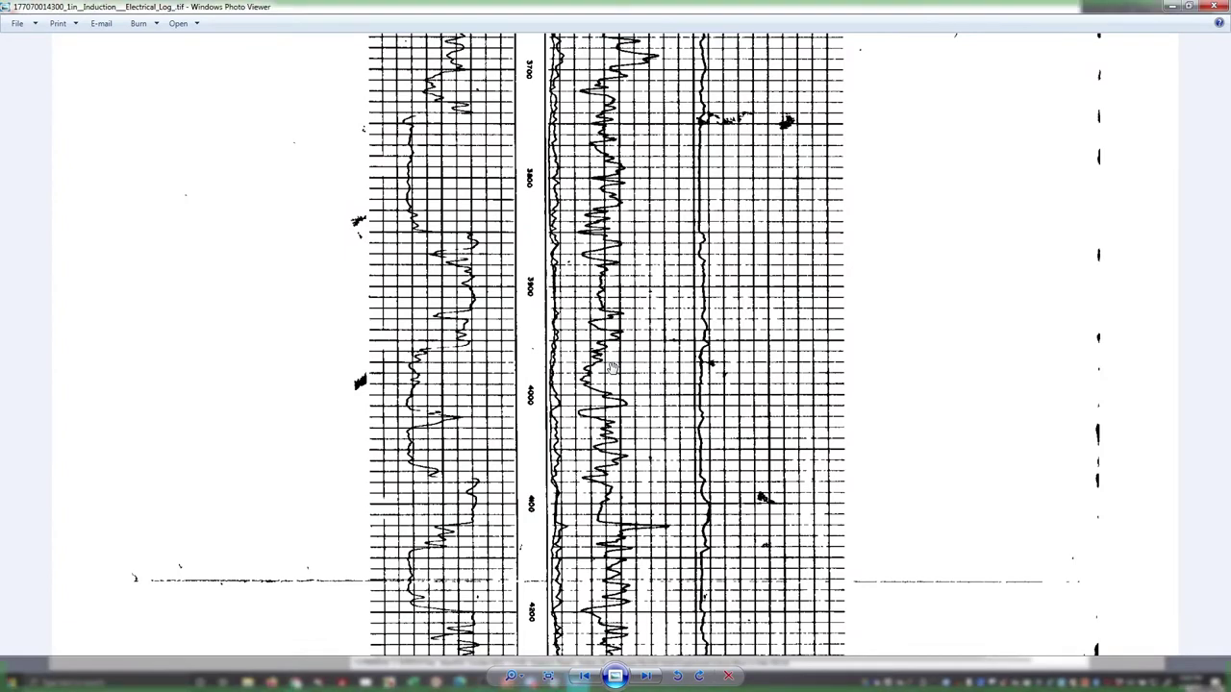
{"action": "scroll", "coordinate": [1145, 260], "scroll_direction": "down", "scroll_amount": 5}
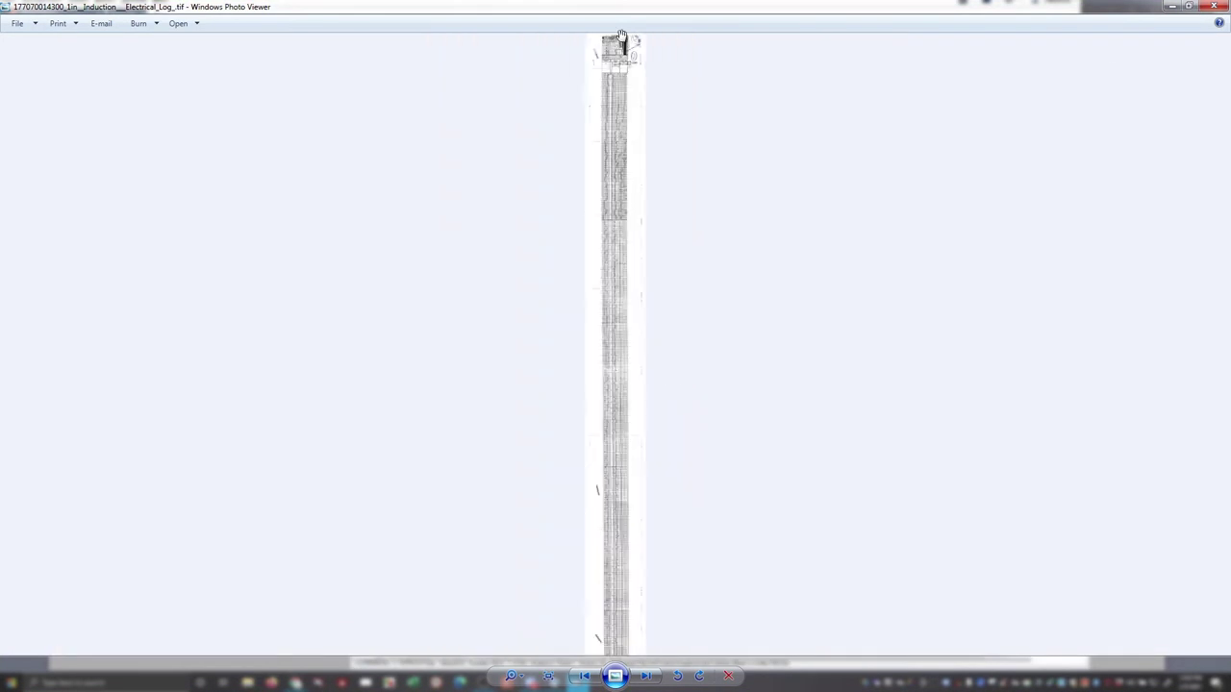
{"action": "scroll", "coordinate": [620, 39], "scroll_direction": "up", "scroll_amount": 8}
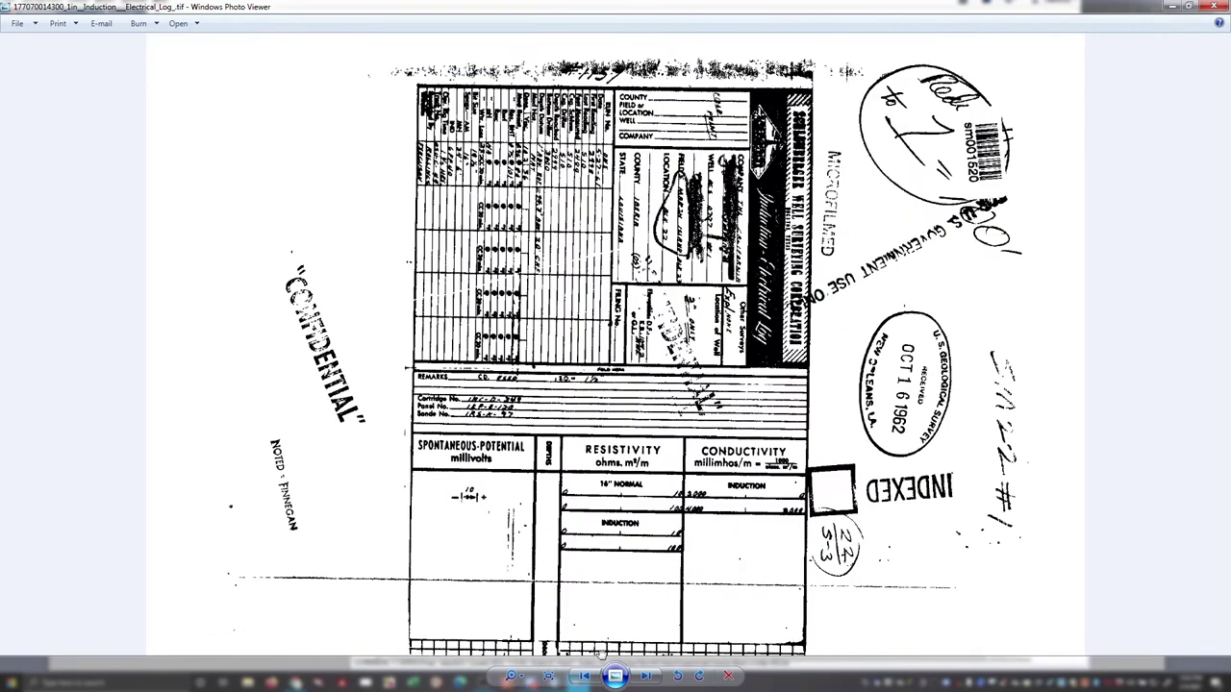
{"action": "left_click", "coordinate": [1212, 6]}
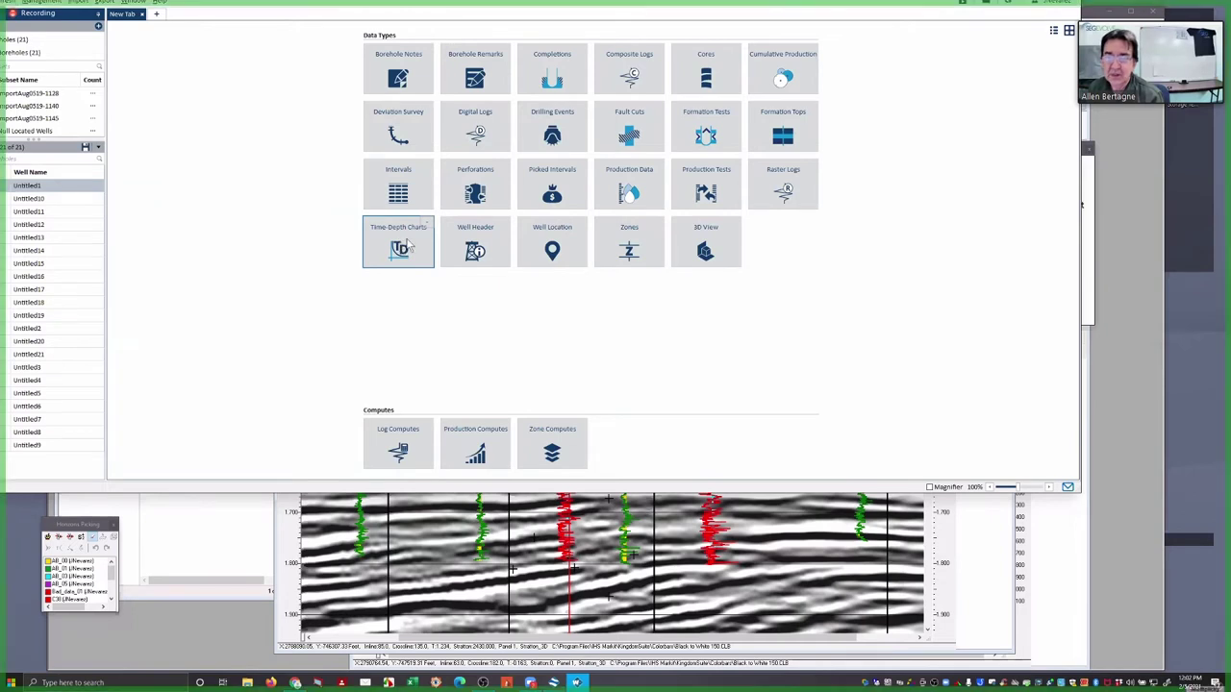
Open the time-depth charts in the well data manager and review those of wells Untitled1, Untitled10, Untitled12 and Untitled11
{"action": "left_click", "coordinate": [407, 246]}
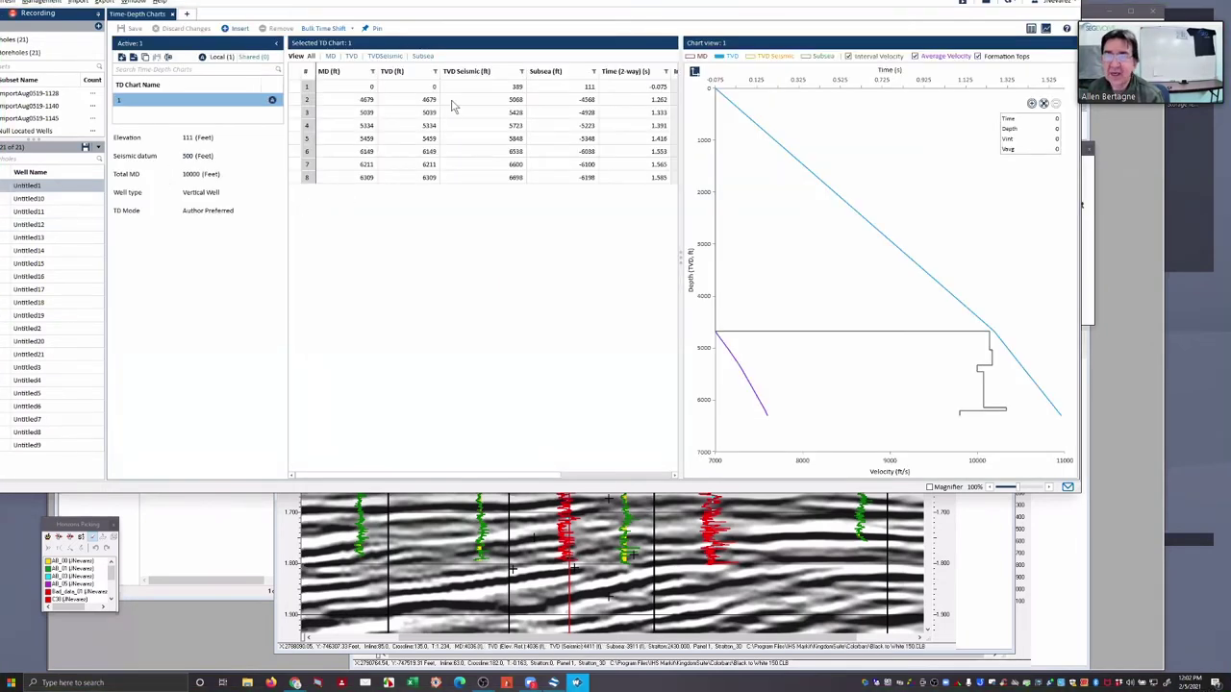
{"action": "left_click", "coordinate": [497, 102]}
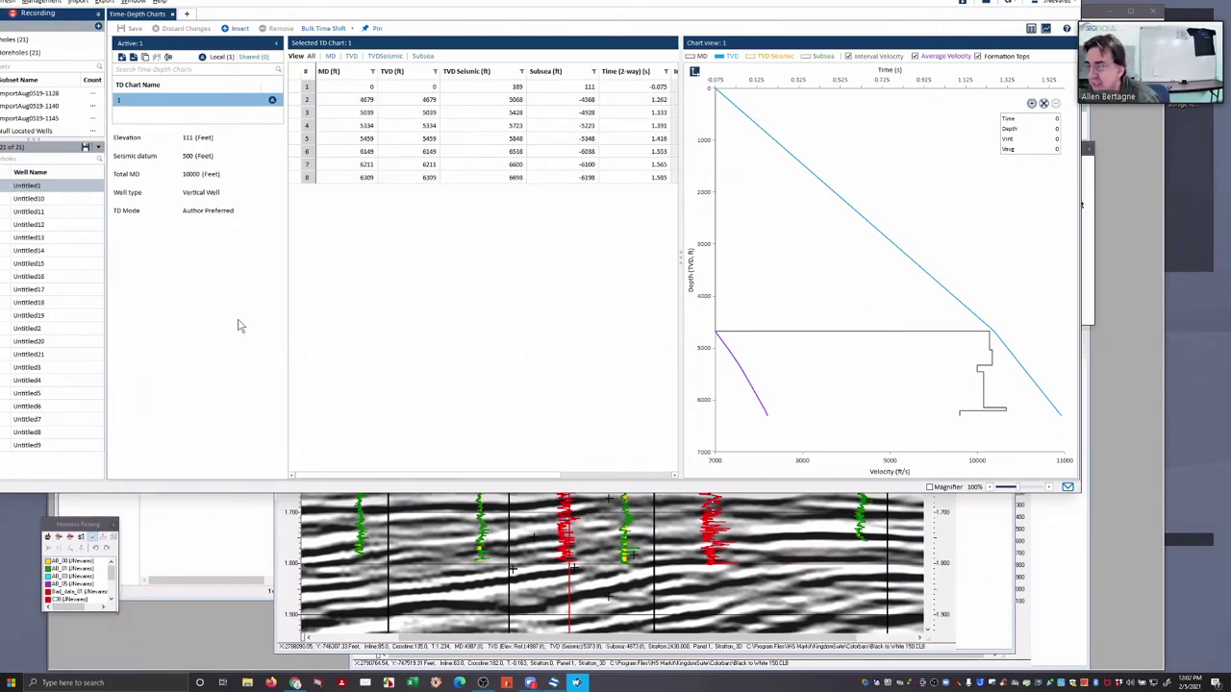
{"action": "left_click", "coordinate": [32, 199]}
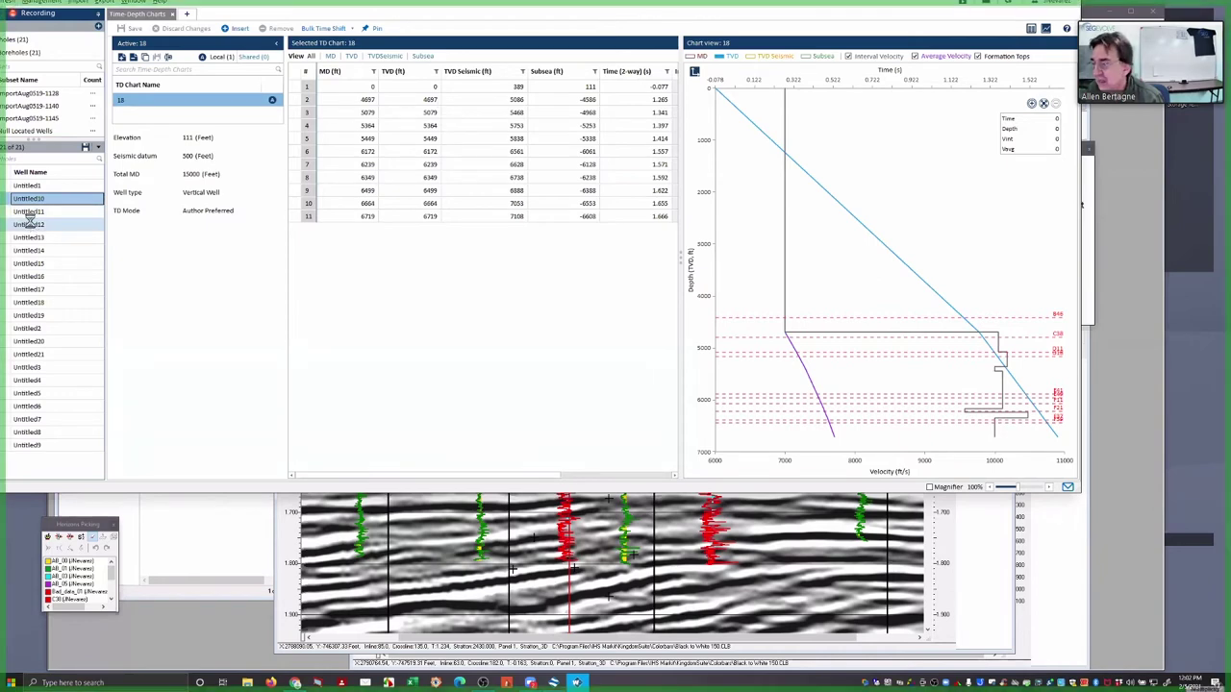
{"action": "left_click", "coordinate": [32, 226]}
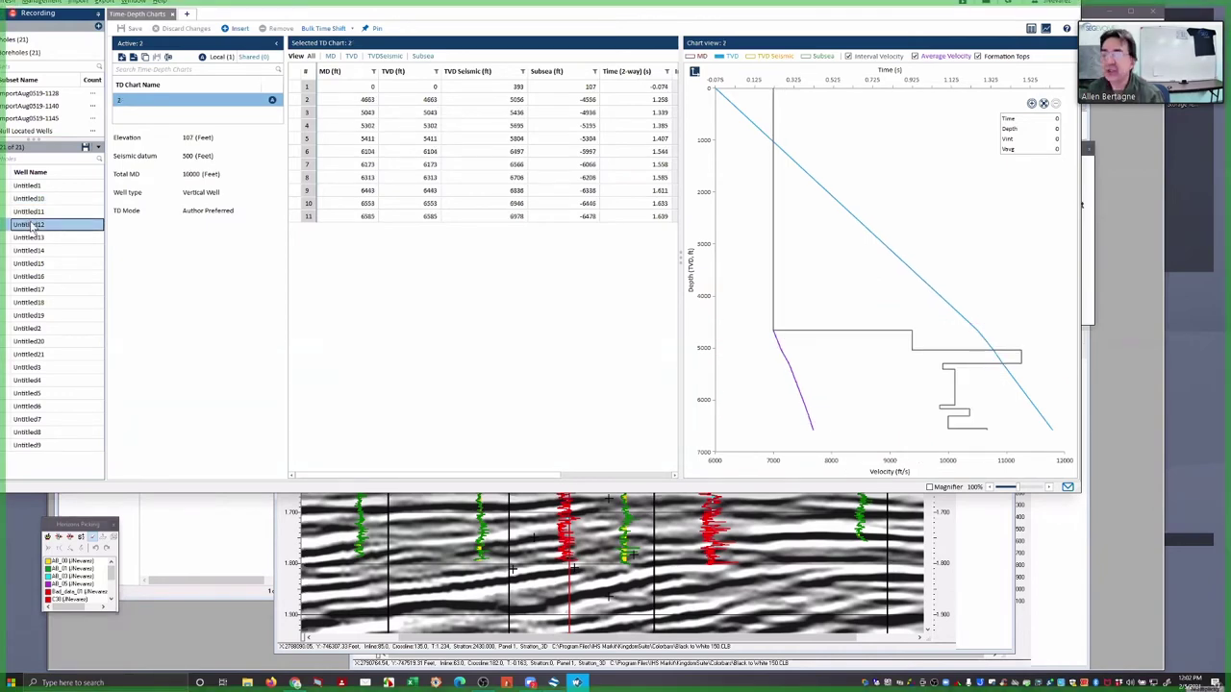
{"action": "left_click", "coordinate": [30, 212]}
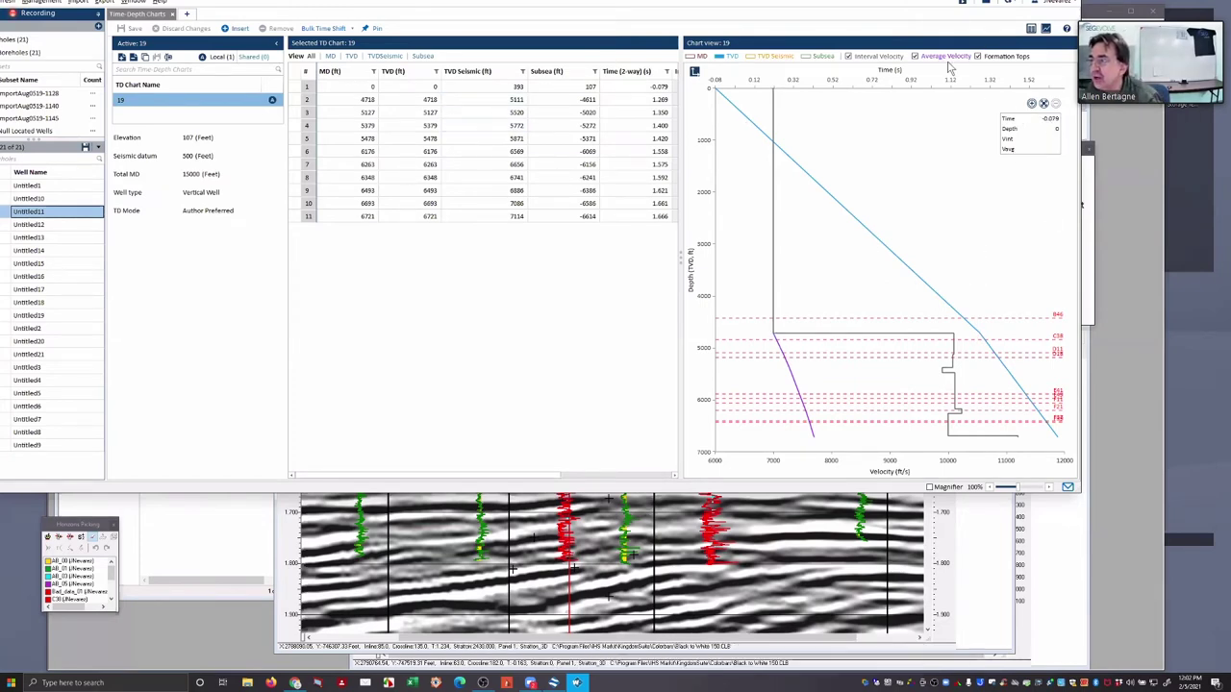
Toggle the interval velocity curve off and on and hide the average velocity curve in Untitled11's time-depth chart view
{"action": "left_click", "coordinate": [850, 57]}
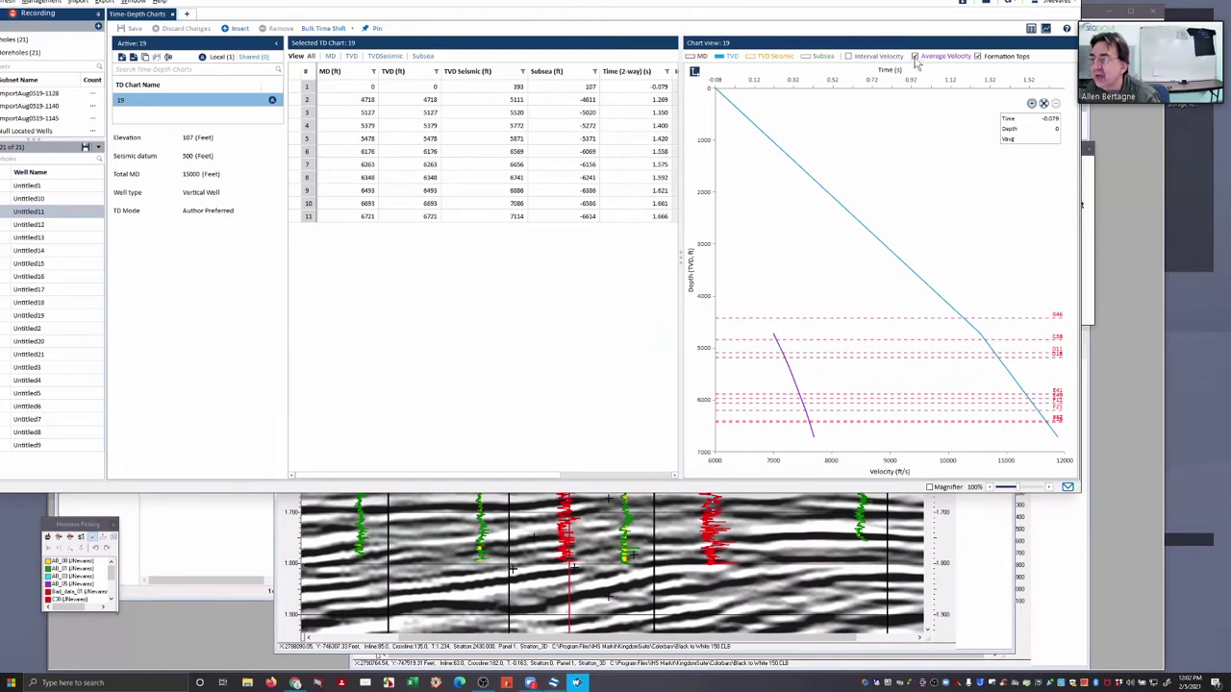
{"action": "left_click", "coordinate": [850, 57]}
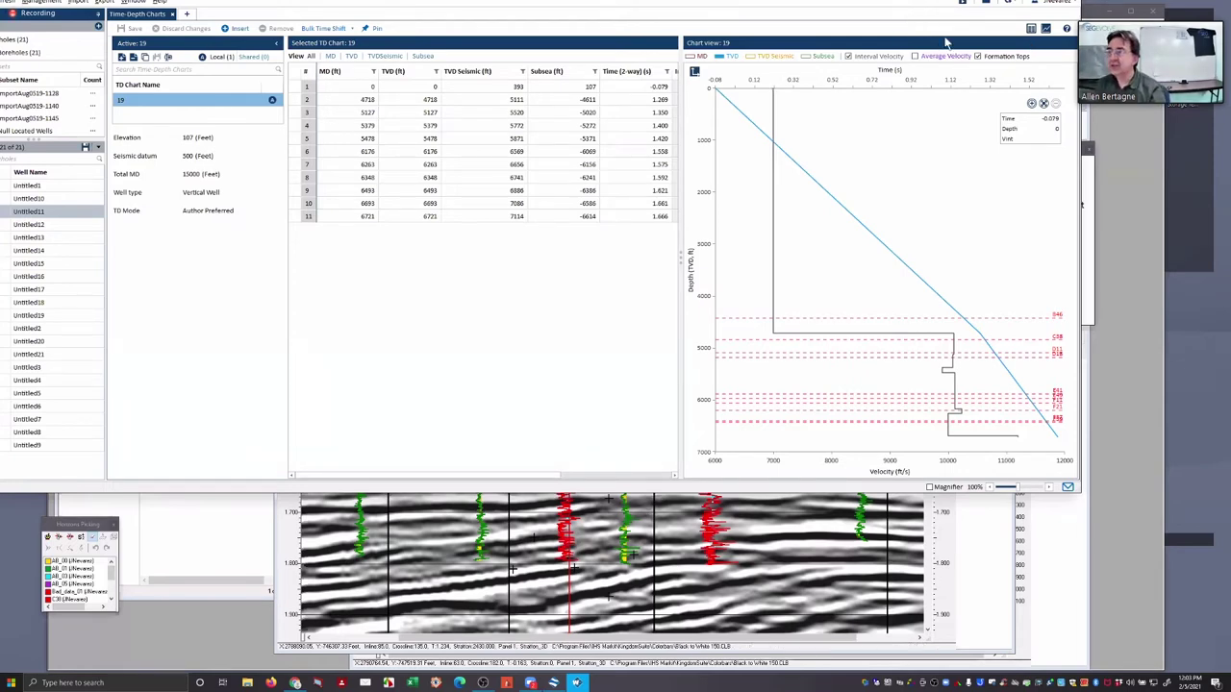
{"action": "left_click", "coordinate": [848, 56]}
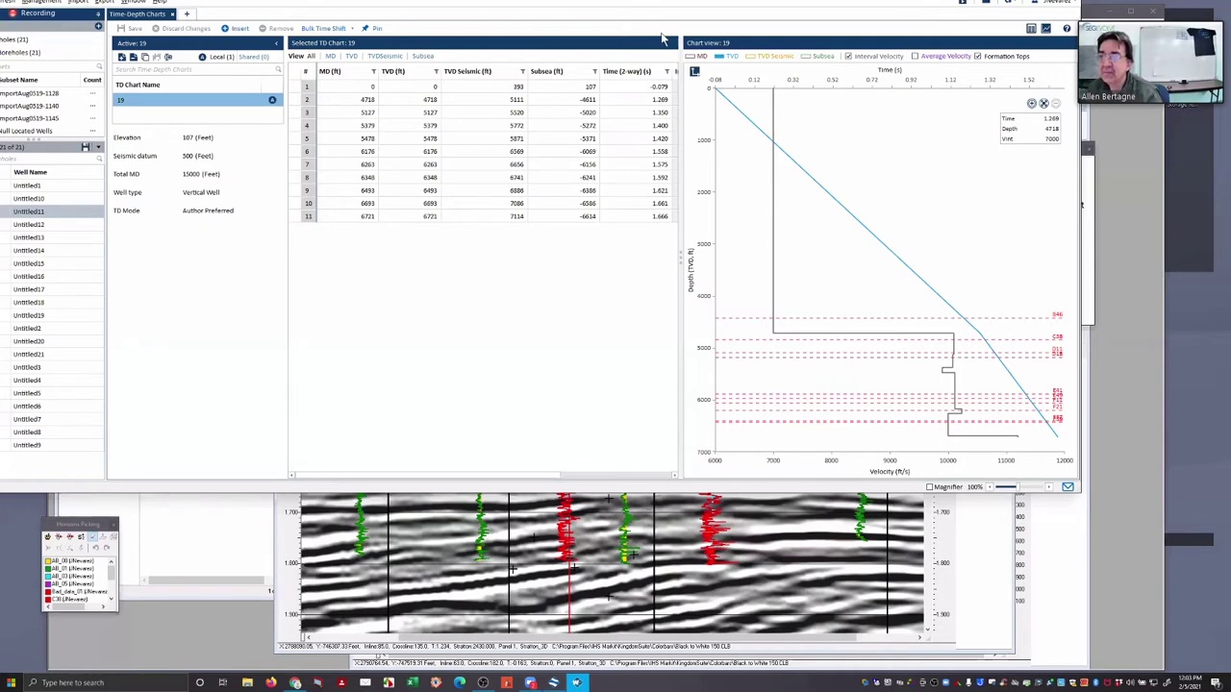
Restore the time-depth chart window to a smaller size, widen it, and dismiss it to return to the arbitrary line
{"action": "key", "text": "super+Down"}
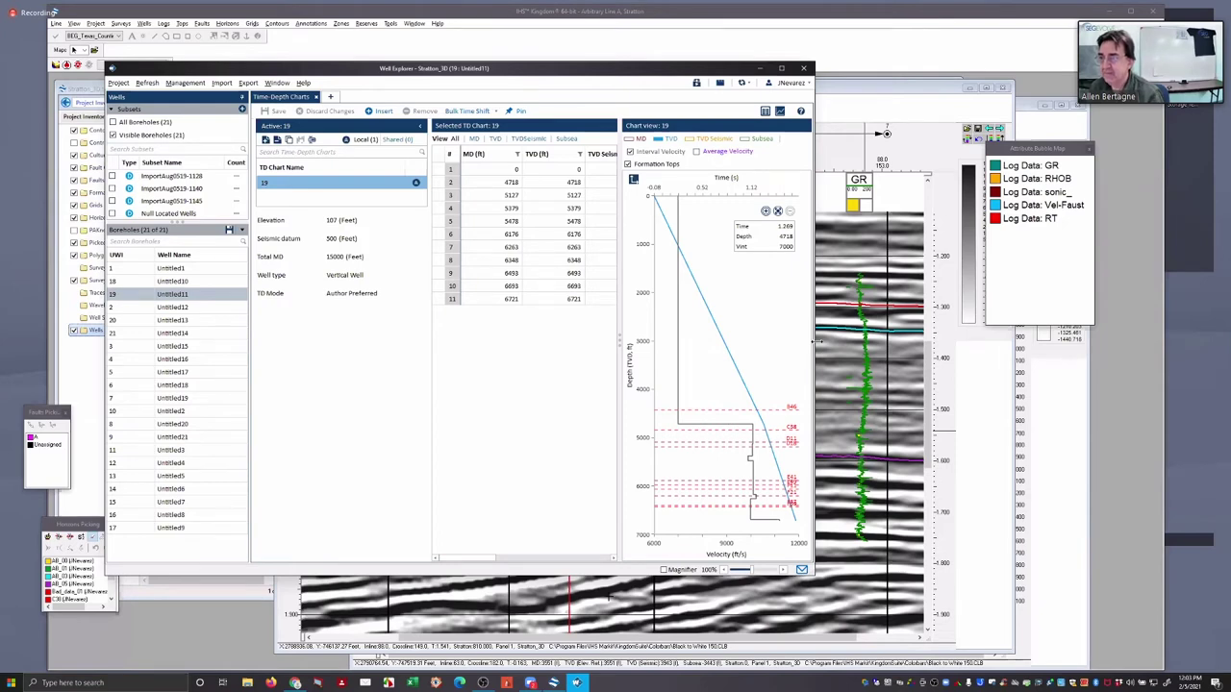
{"action": "left_click_drag", "start_coordinate": [911, 337], "coordinate": [909, 339]}
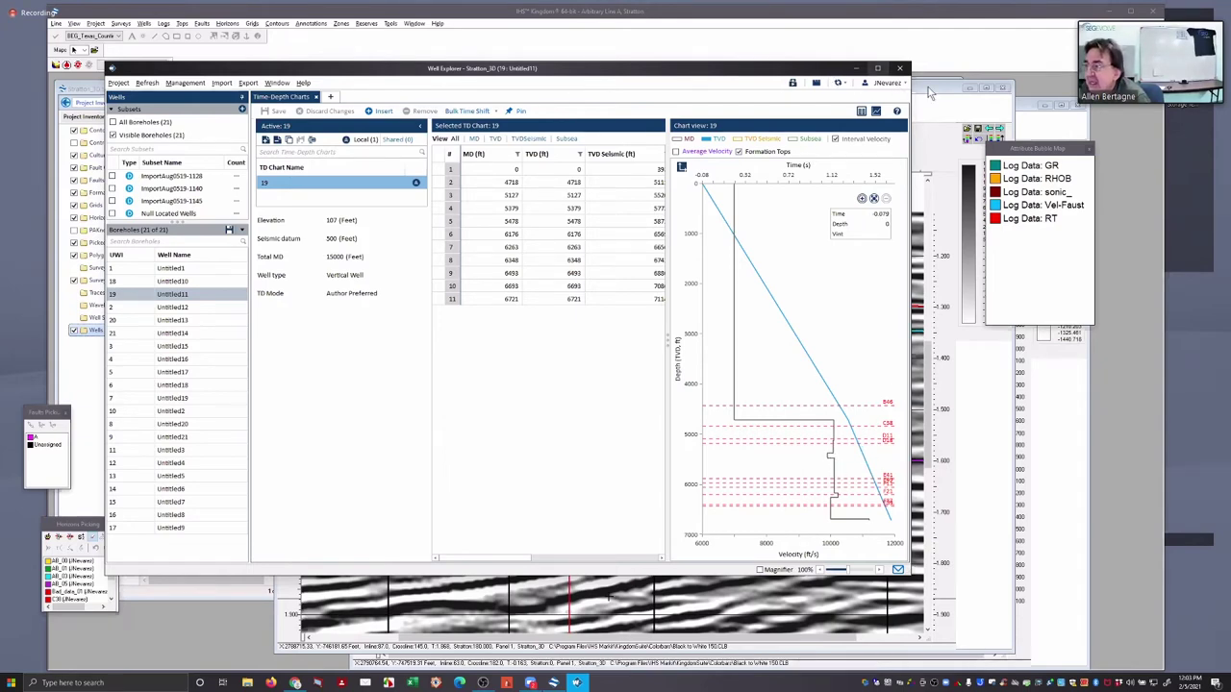
{"action": "key", "text": "alt+F4"}
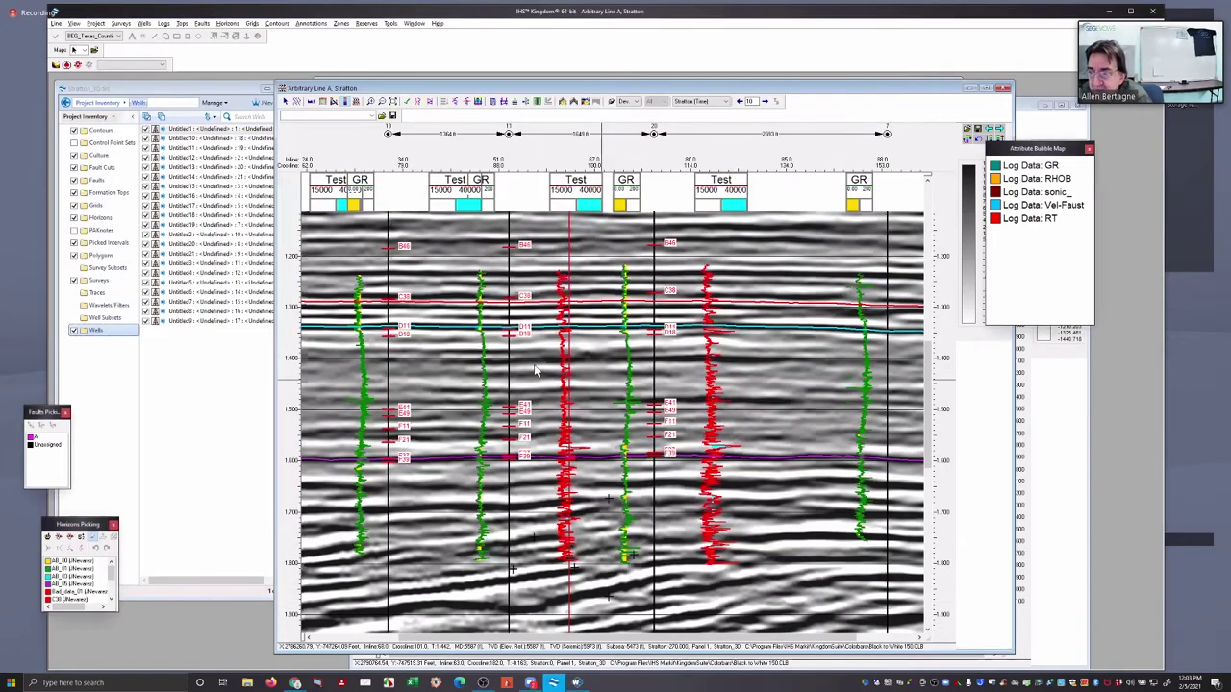
Inspect the C38 and D11 formation tops at wells 13, 11 and 20 against the red and cyan horizons in close-up
{"action": "scroll", "coordinate": [546, 360], "scroll_direction": "up", "scroll_amount": 1}
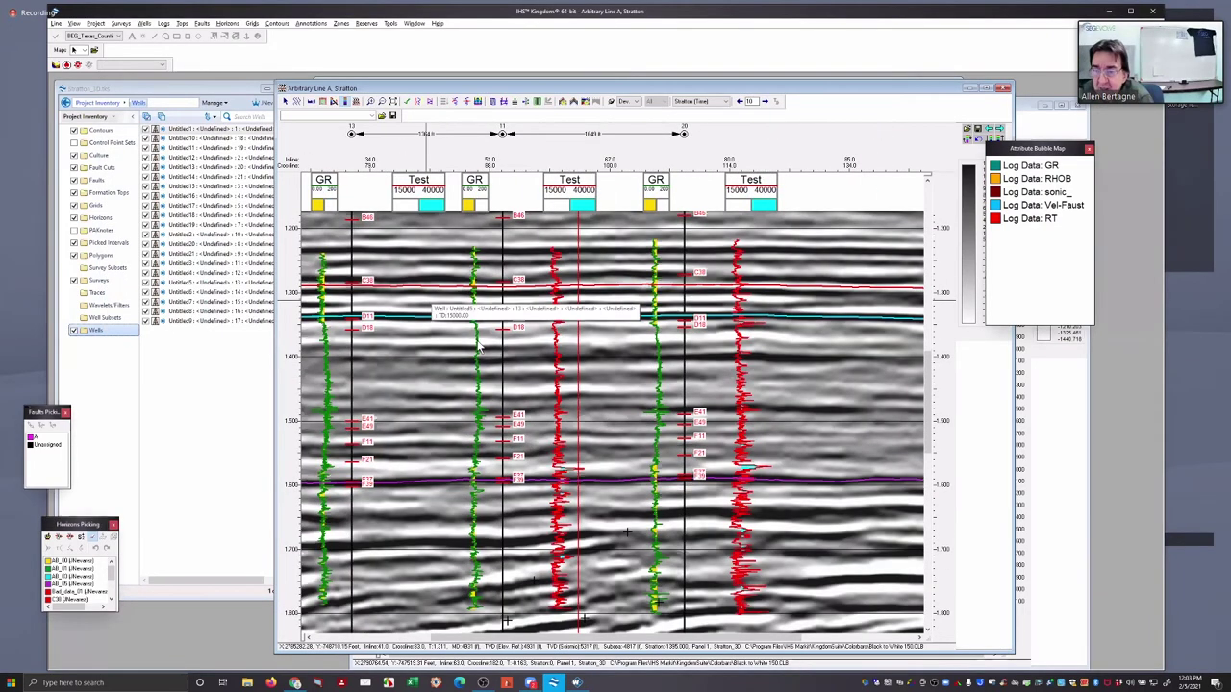
{"action": "scroll", "coordinate": [481, 354], "scroll_direction": "up", "scroll_amount": 1}
{"action": "left_click_drag", "start_coordinate": [482, 354], "coordinate": [537, 399]}
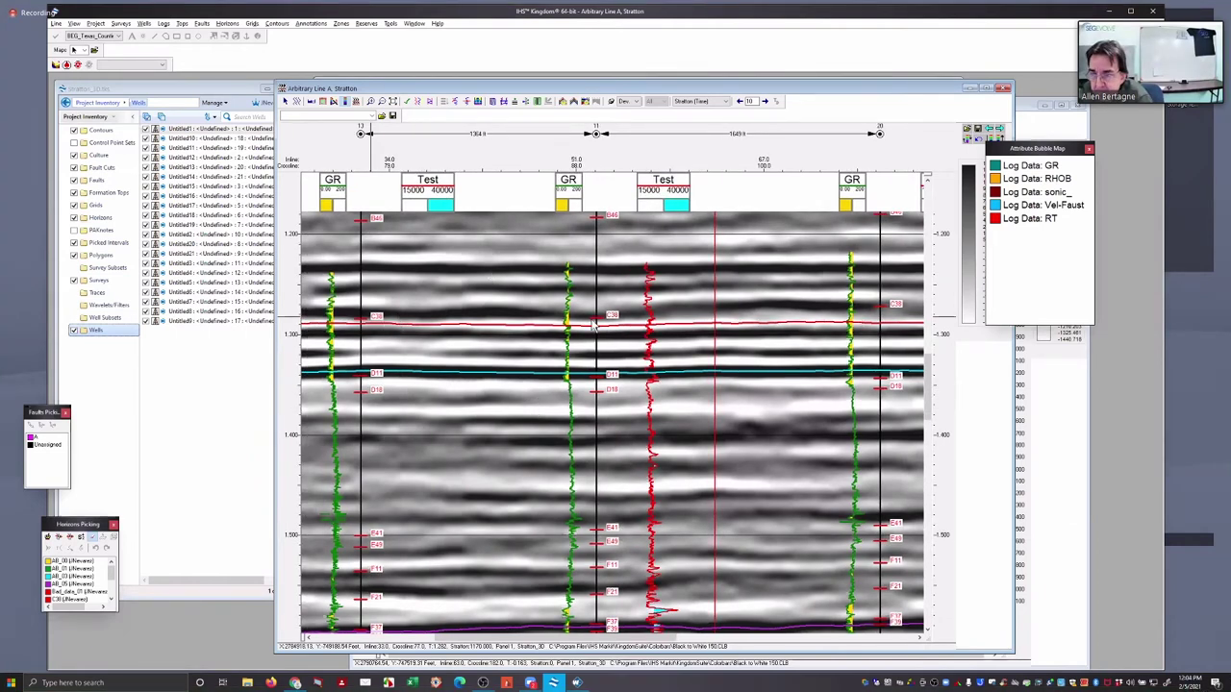
{"action": "mouse_move", "coordinate": [597, 324]}
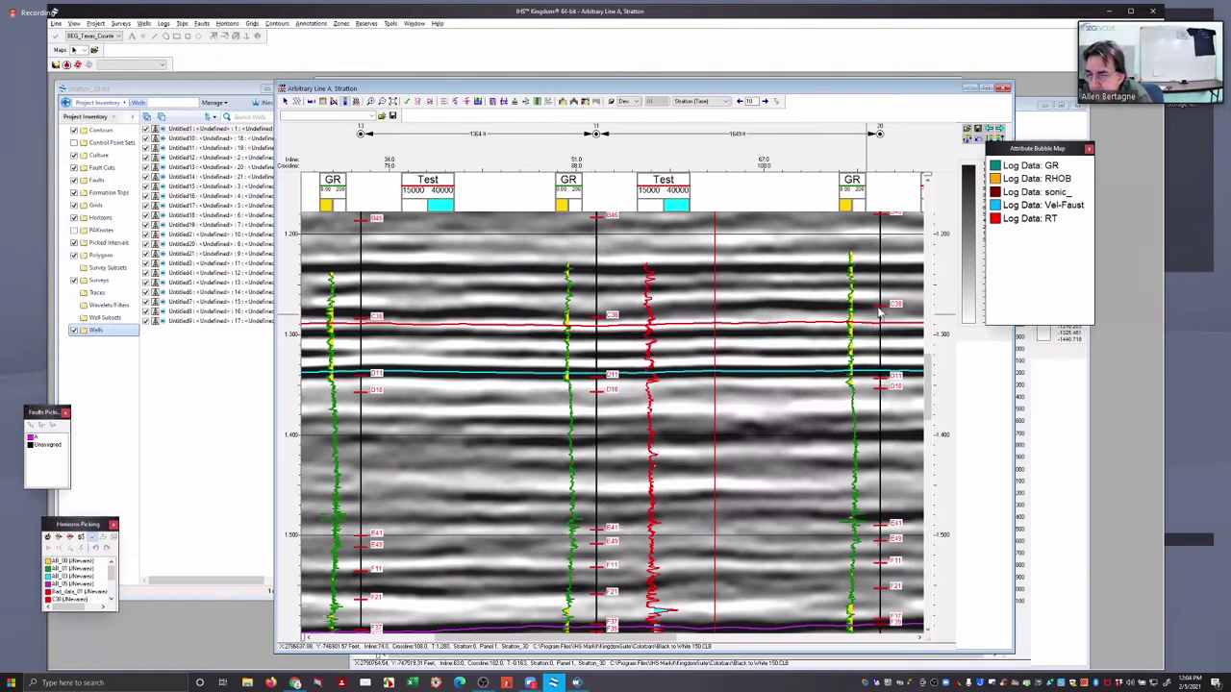
{"action": "mouse_move", "coordinate": [878, 311]}
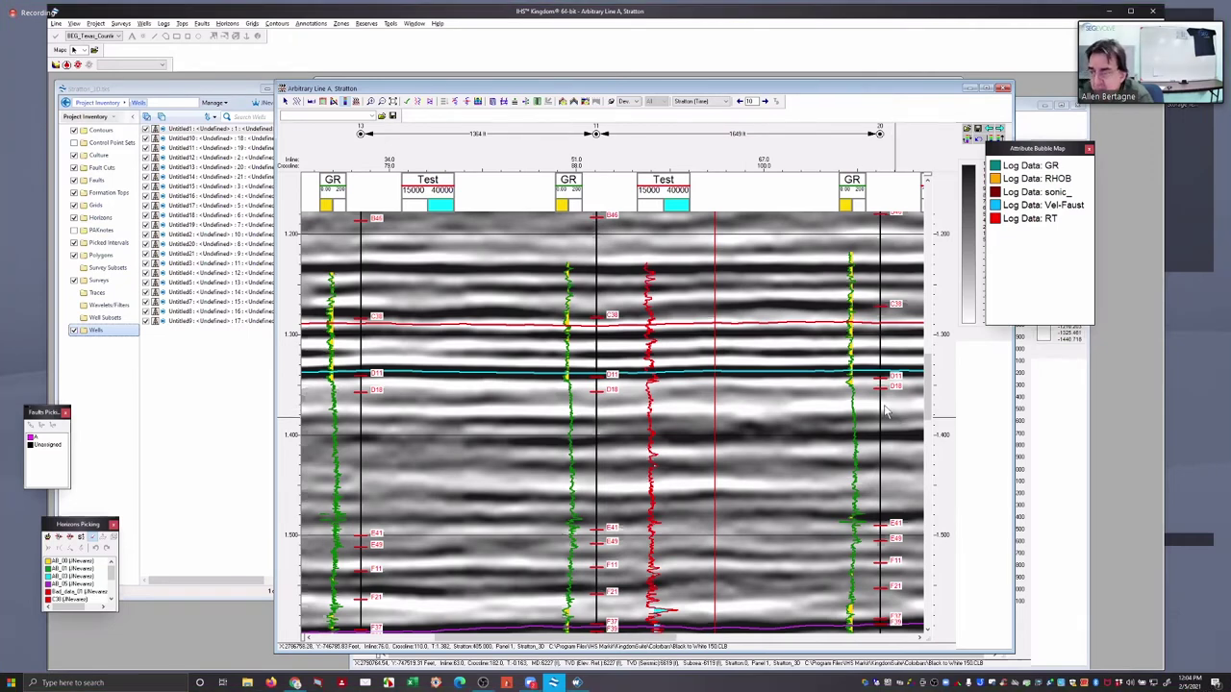
Set the section's vertical display scale to 25 inches per second
{"action": "left_click", "coordinate": [311, 102]}
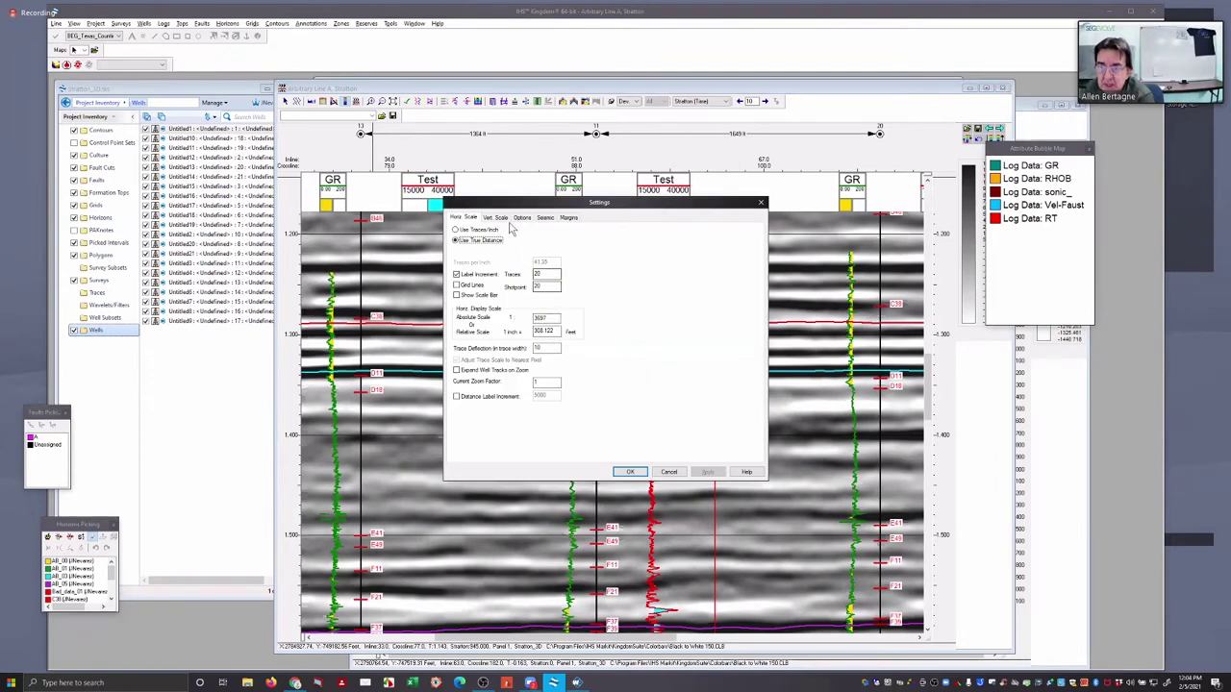
{"action": "left_click", "coordinate": [490, 219]}
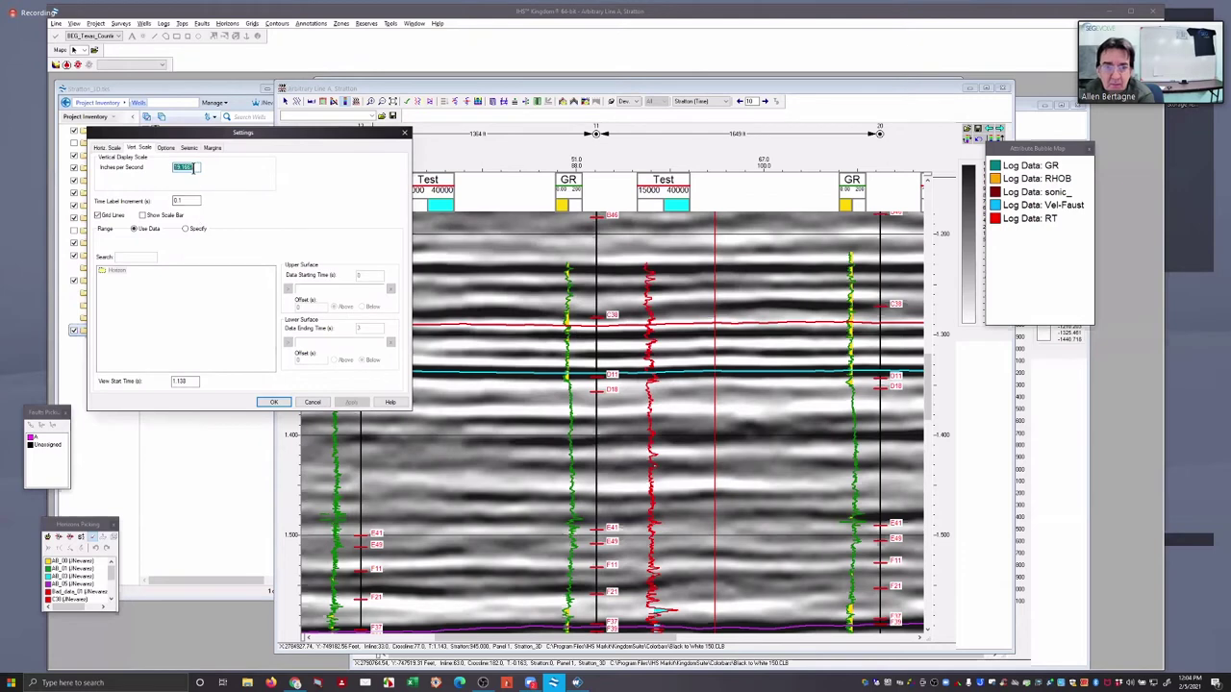
{"action": "type", "text": "25"}
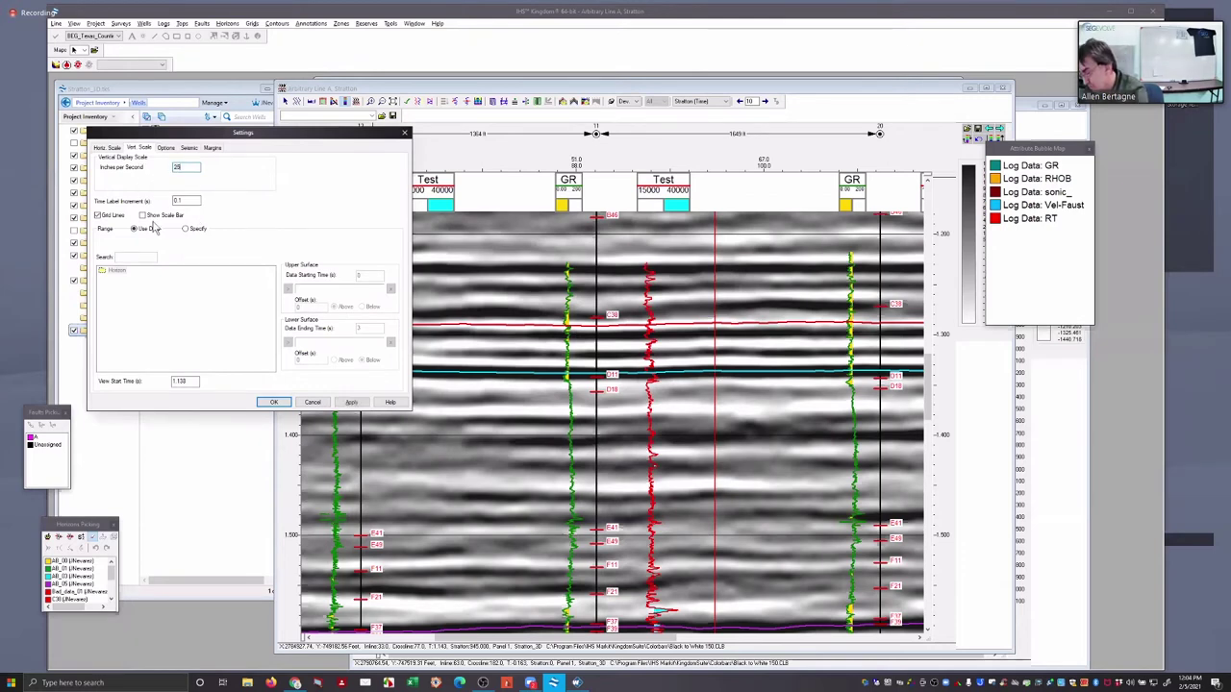
{"action": "left_click", "coordinate": [350, 402]}
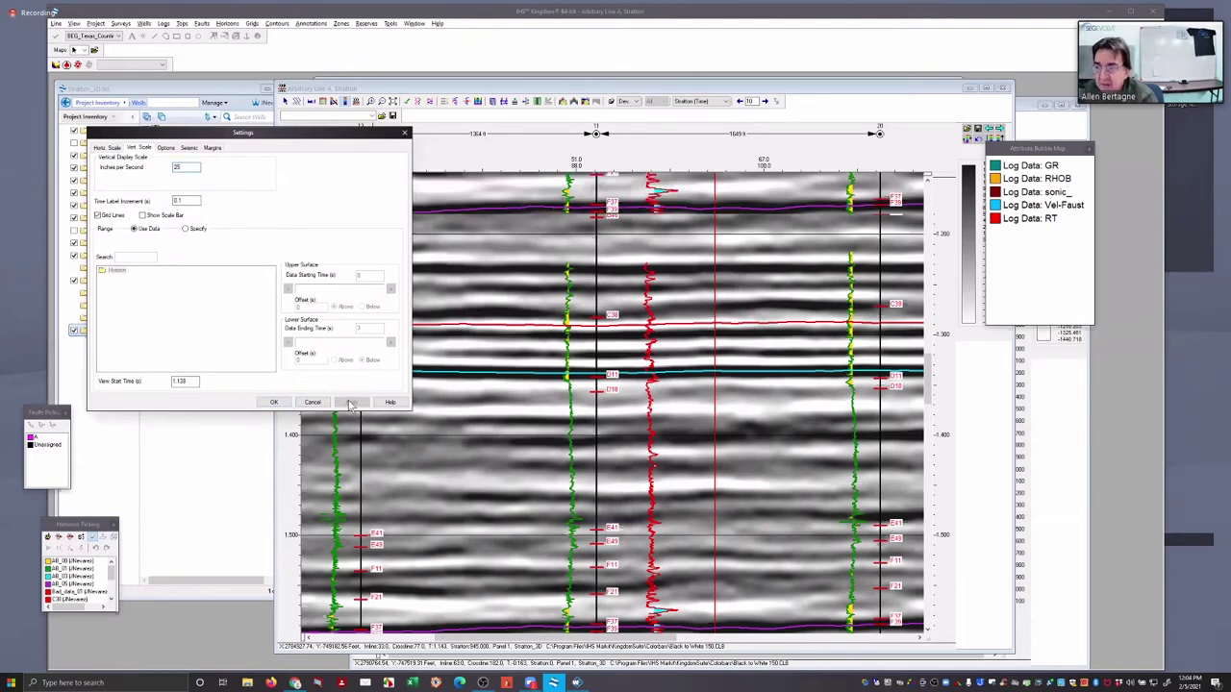
{"action": "left_click", "coordinate": [273, 402]}
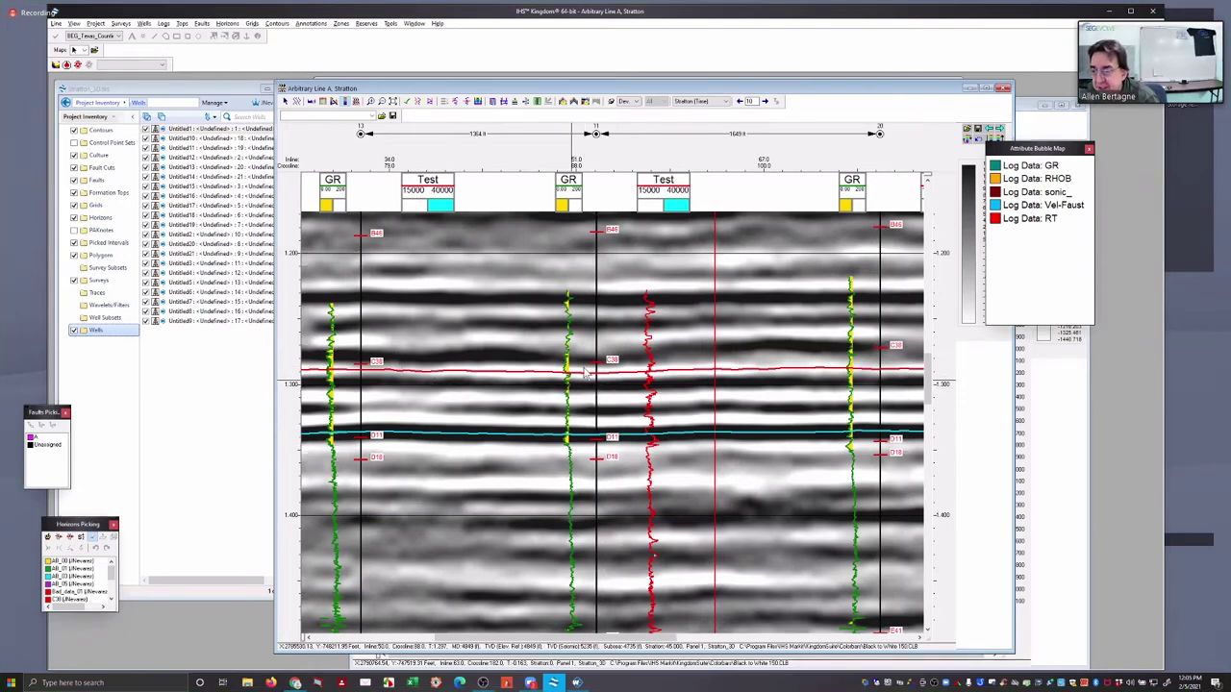
Compare the C38 tops with the red horizon and the nearby reflectors across wells 13, 11 and 20
{"action": "mouse_move", "coordinate": [884, 362]}
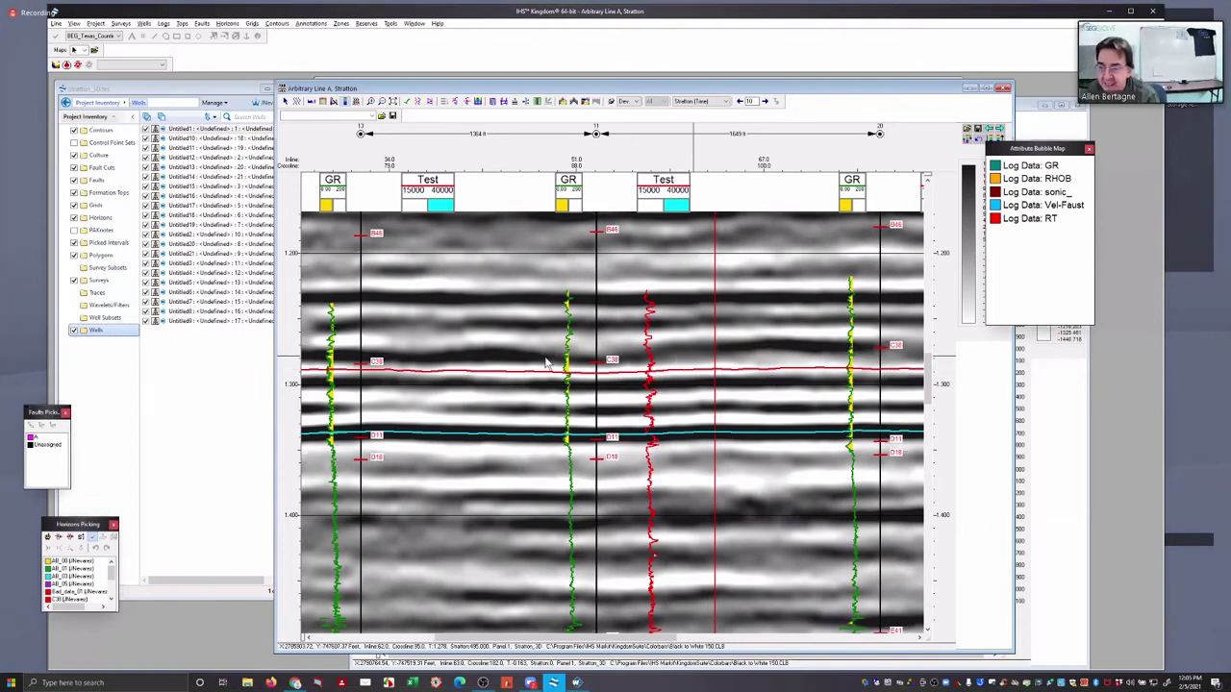
{"action": "mouse_move", "coordinate": [666, 378]}
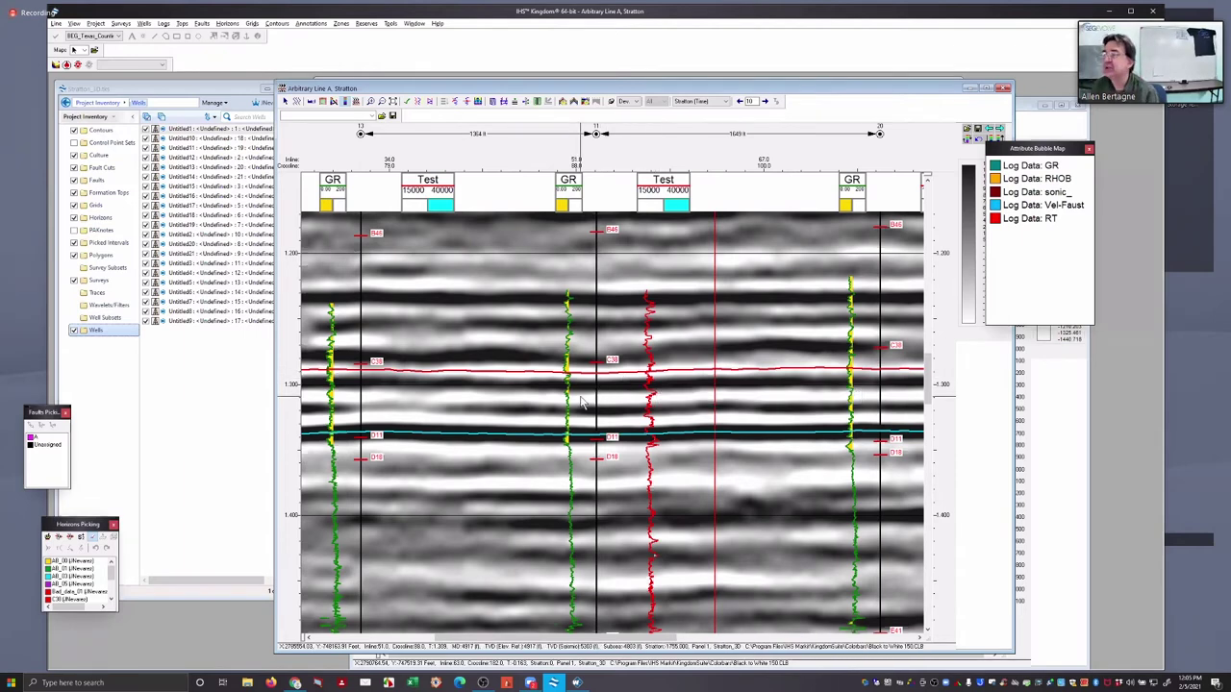
{"action": "mouse_move", "coordinate": [366, 462]}
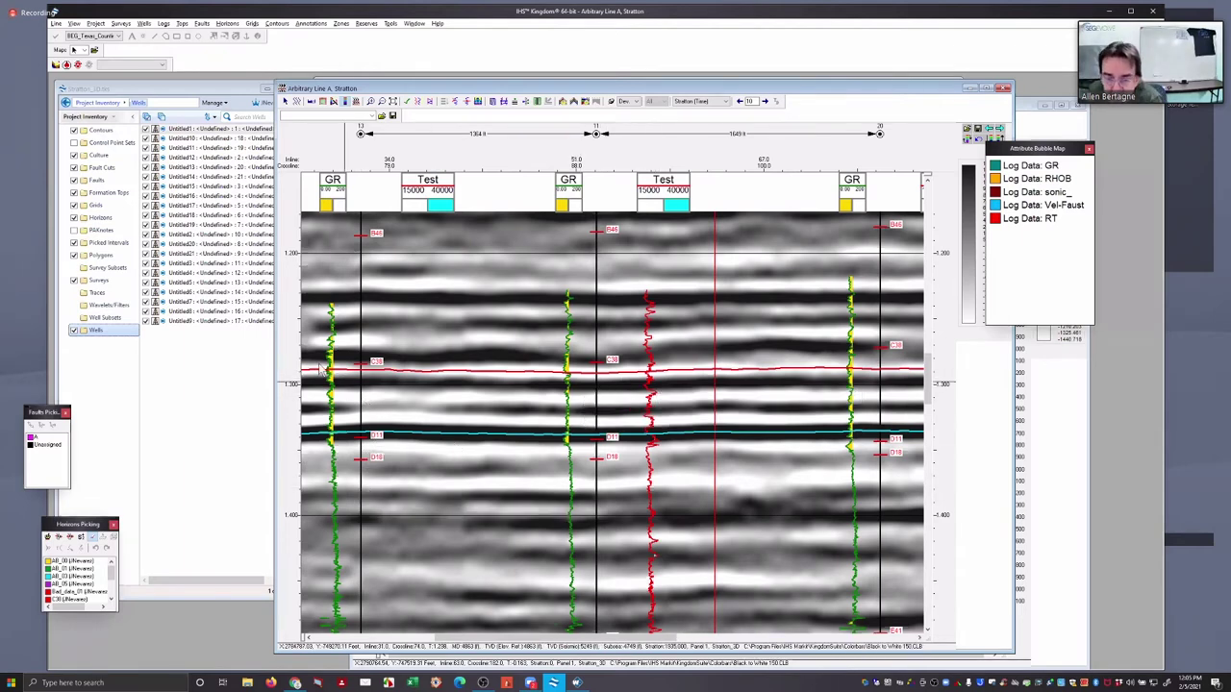
{"action": "mouse_move", "coordinate": [351, 370]}
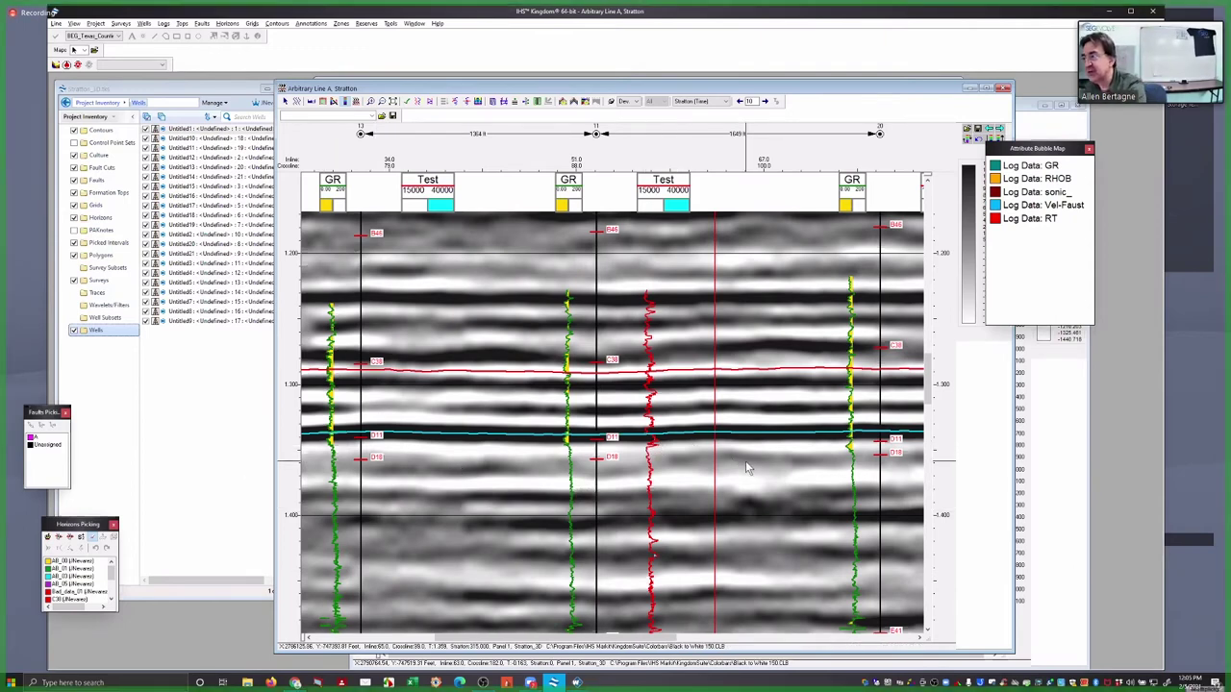
Examine the dipping reflectors beneath the logged interval, then return to the section spanning the well logs and formation tops
{"action": "left_click_drag", "start_coordinate": [930, 378], "coordinate": [931, 510]}
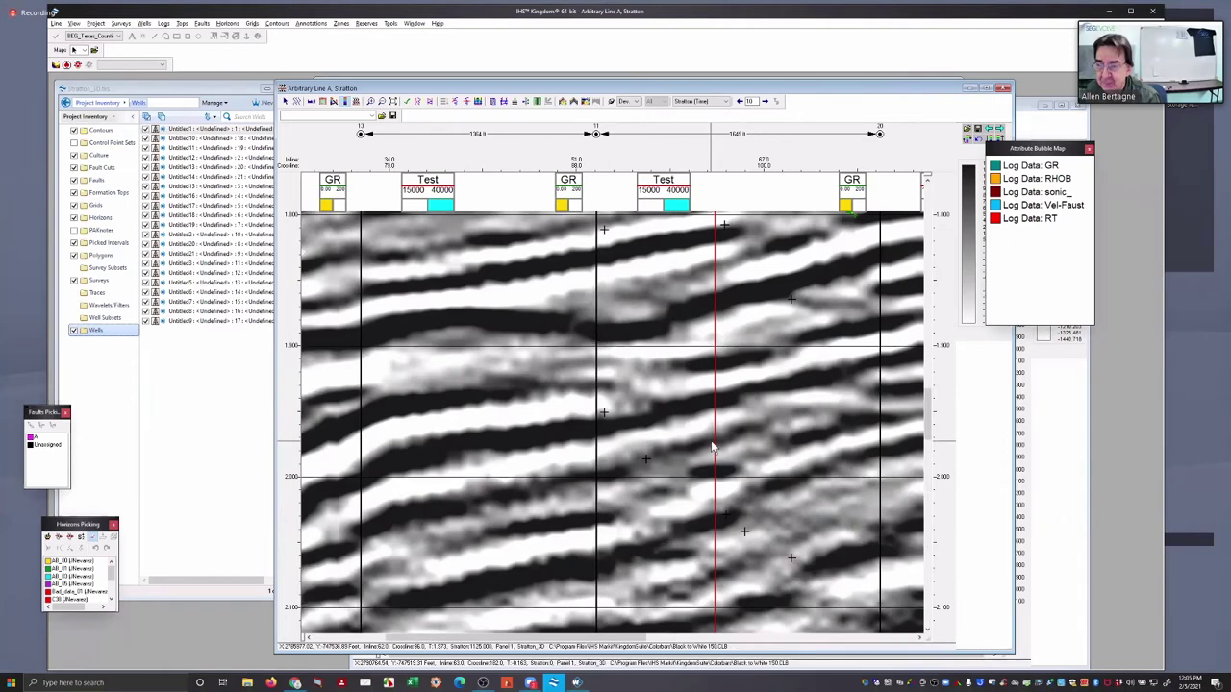
{"action": "scroll", "coordinate": [701, 437], "scroll_direction": "down", "scroll_amount": 3}
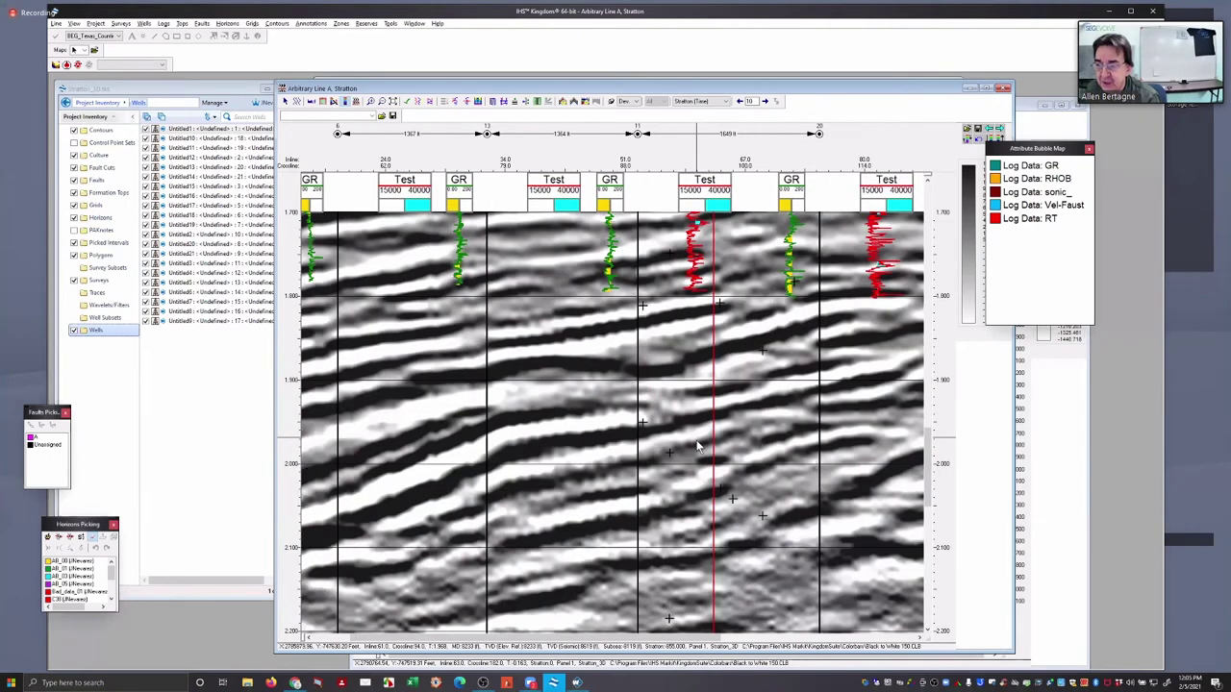
{"action": "scroll", "coordinate": [690, 418], "scroll_direction": "down", "scroll_amount": 2}
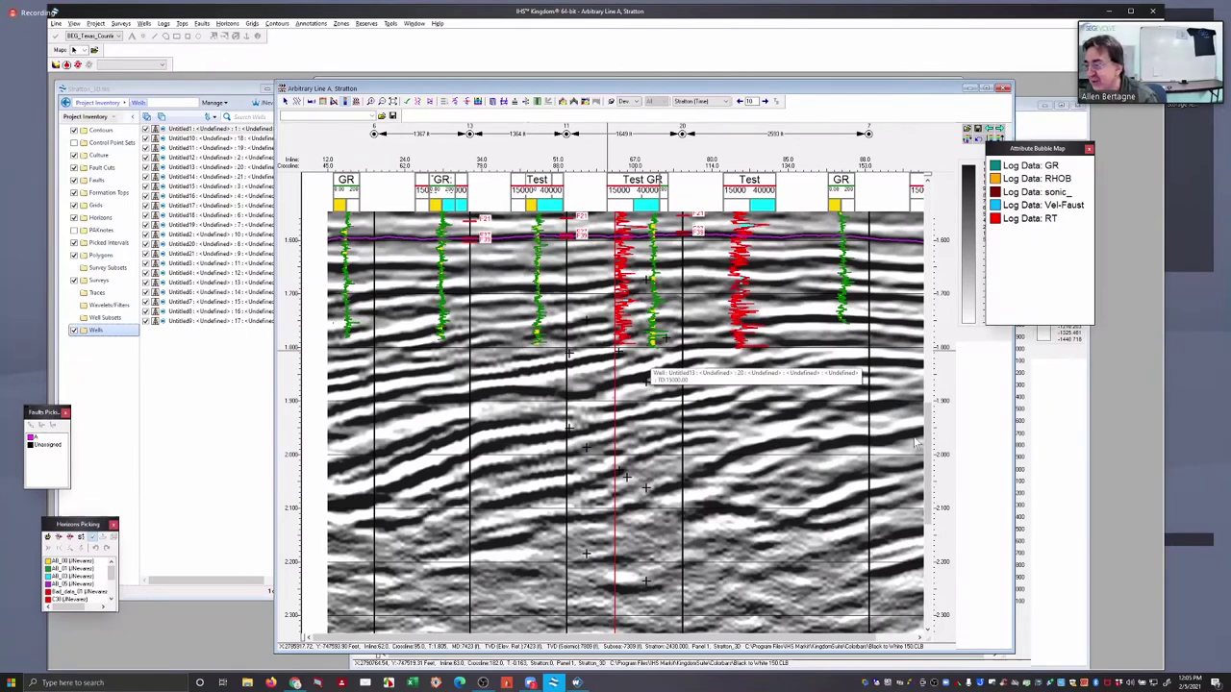
{"action": "left_click_drag", "start_coordinate": [929, 437], "coordinate": [934, 364]}
{"action": "scroll", "coordinate": [690, 442], "scroll_direction": "up", "scroll_amount": 2}
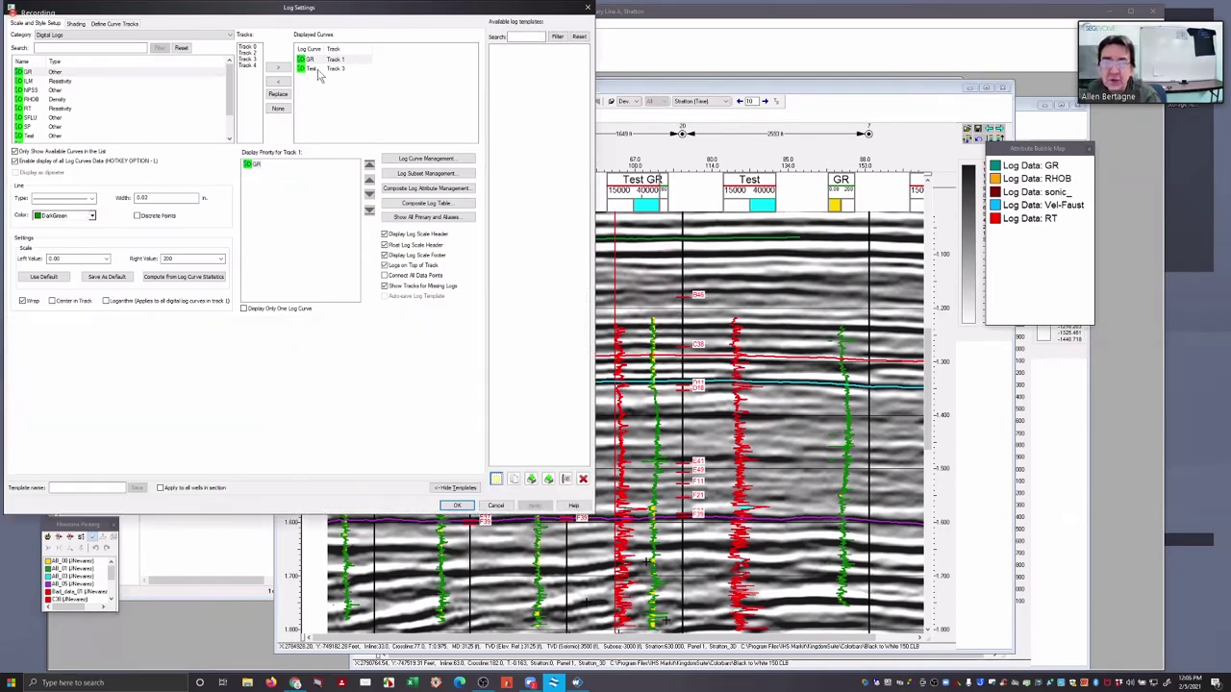
Set the GR curve's constant shading cut-off to 120 in the log settings and apply it
{"action": "left_click", "coordinate": [76, 25]}
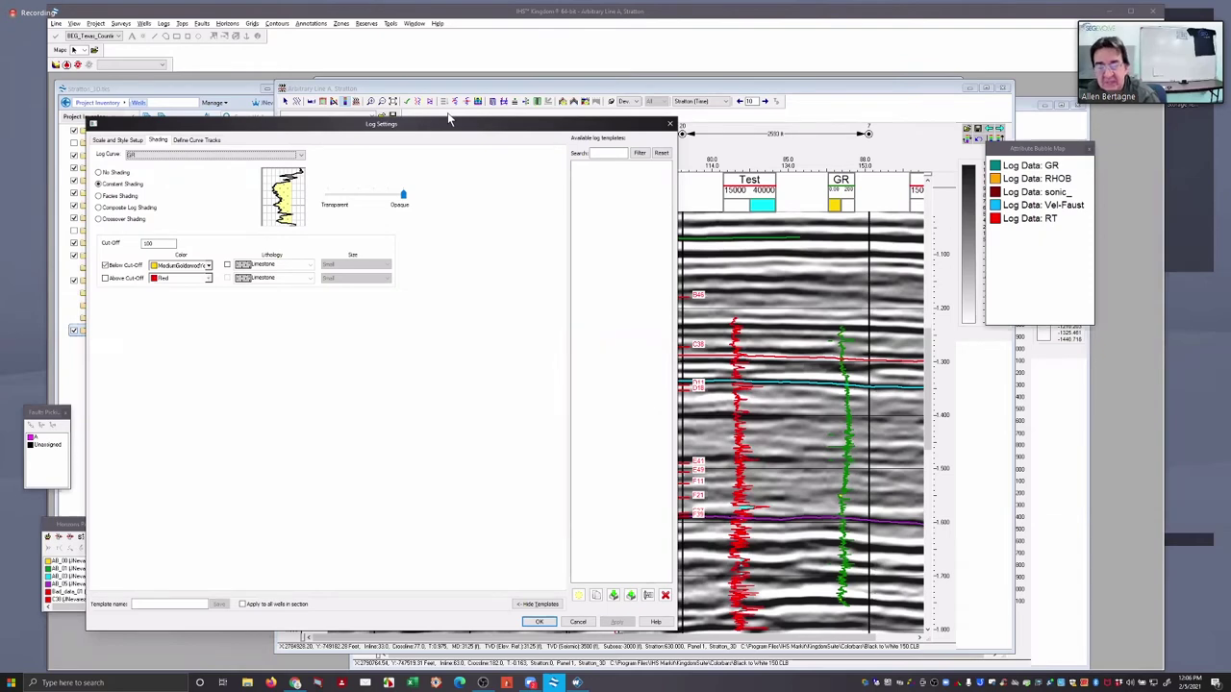
{"action": "left_click_drag", "start_coordinate": [448, 119], "coordinate": [362, 109]}
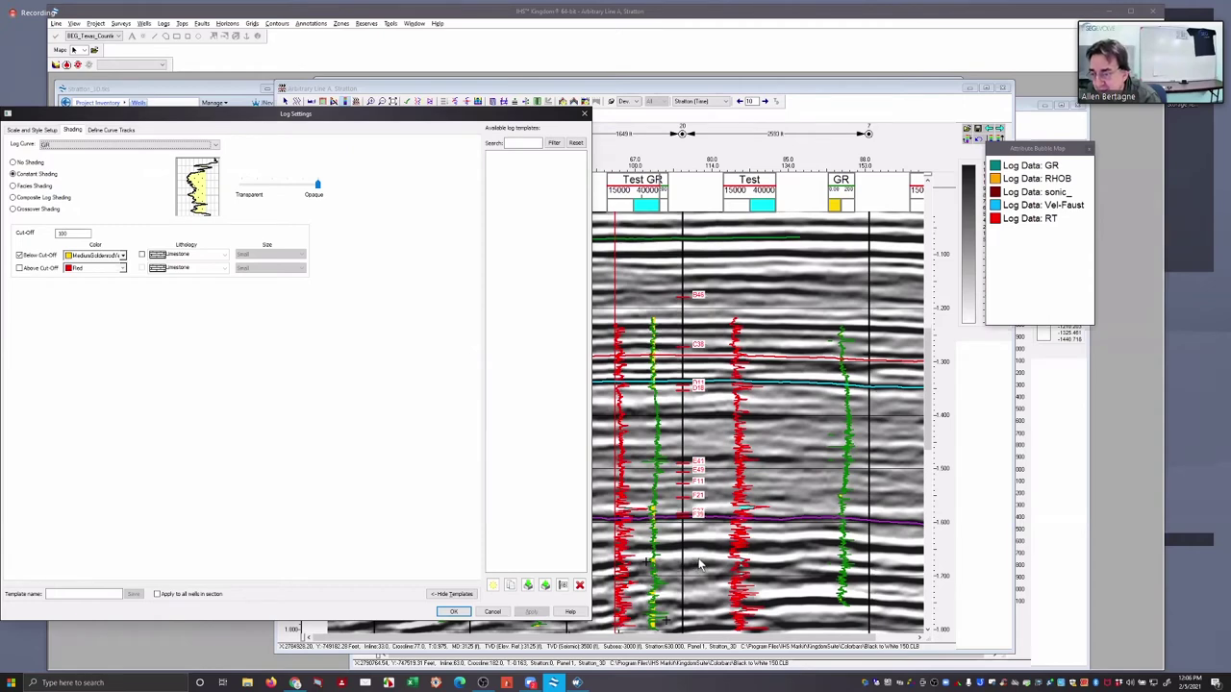
{"action": "left_click", "coordinate": [69, 235]}
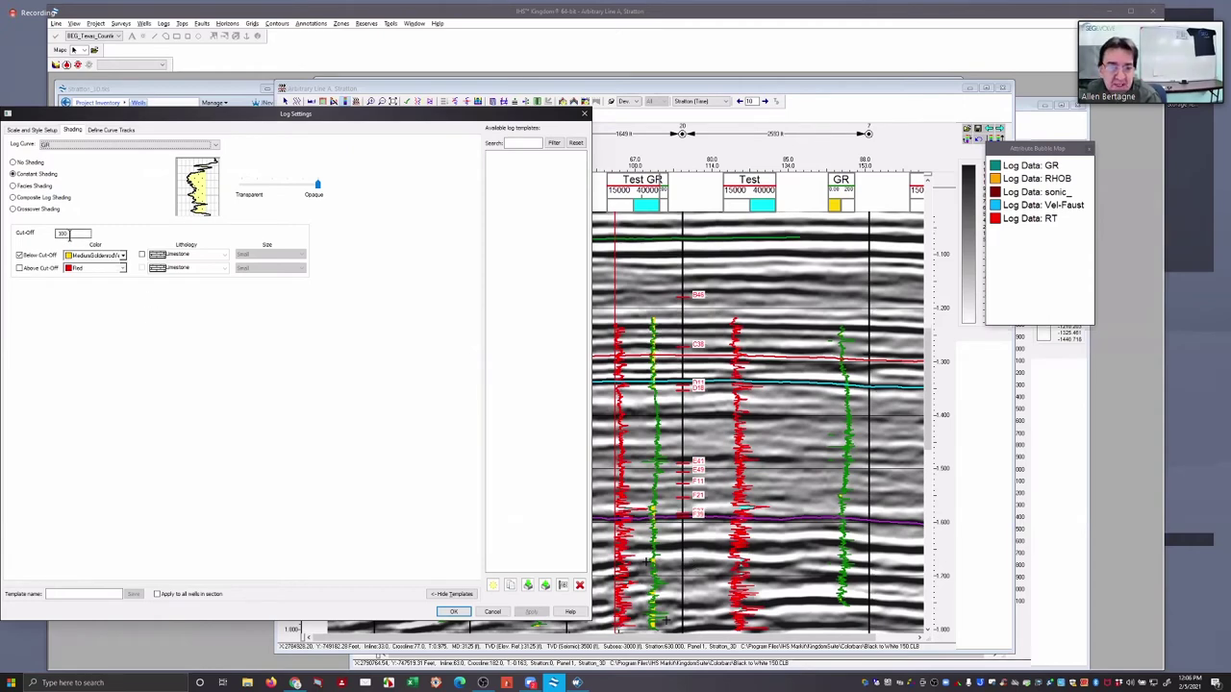
{"action": "left_click", "coordinate": [26, 235]}
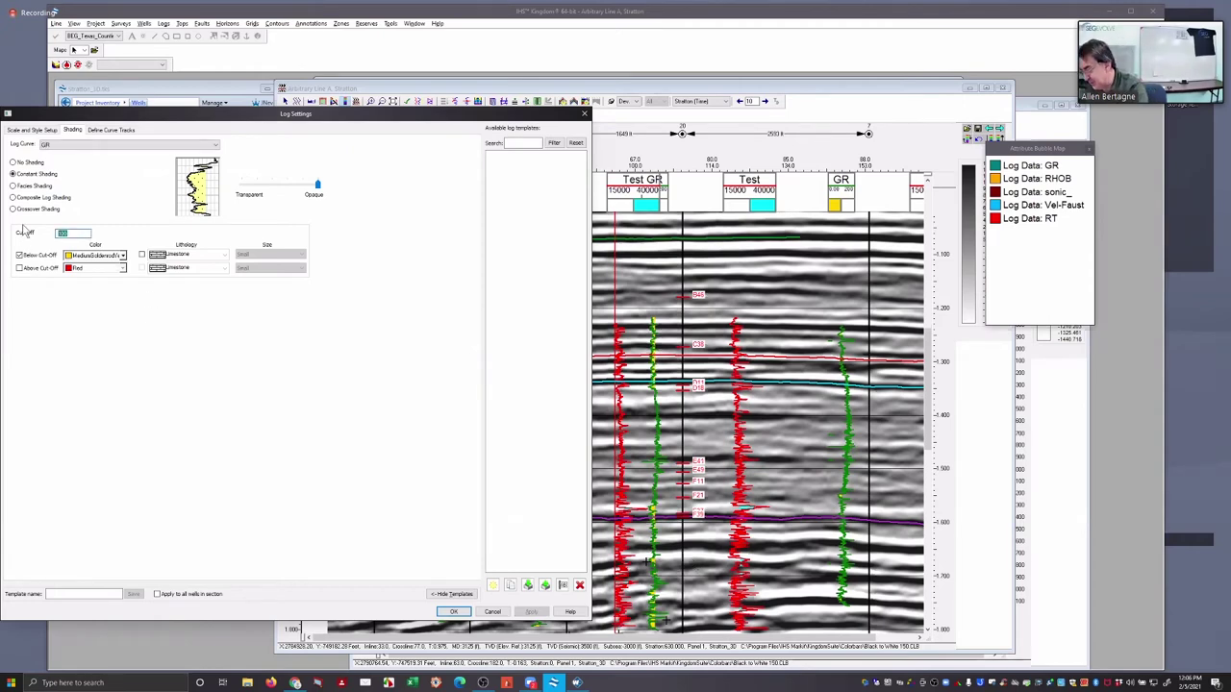
{"action": "type", "text": "12"}
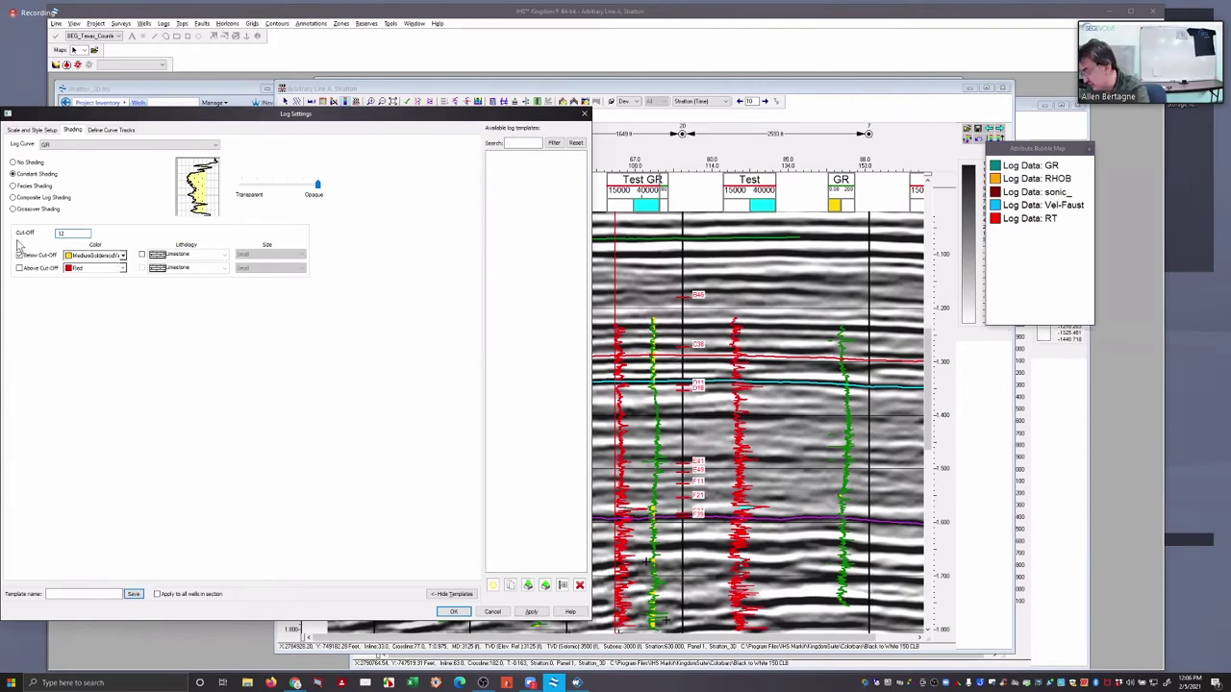
{"action": "type", "text": "0"}
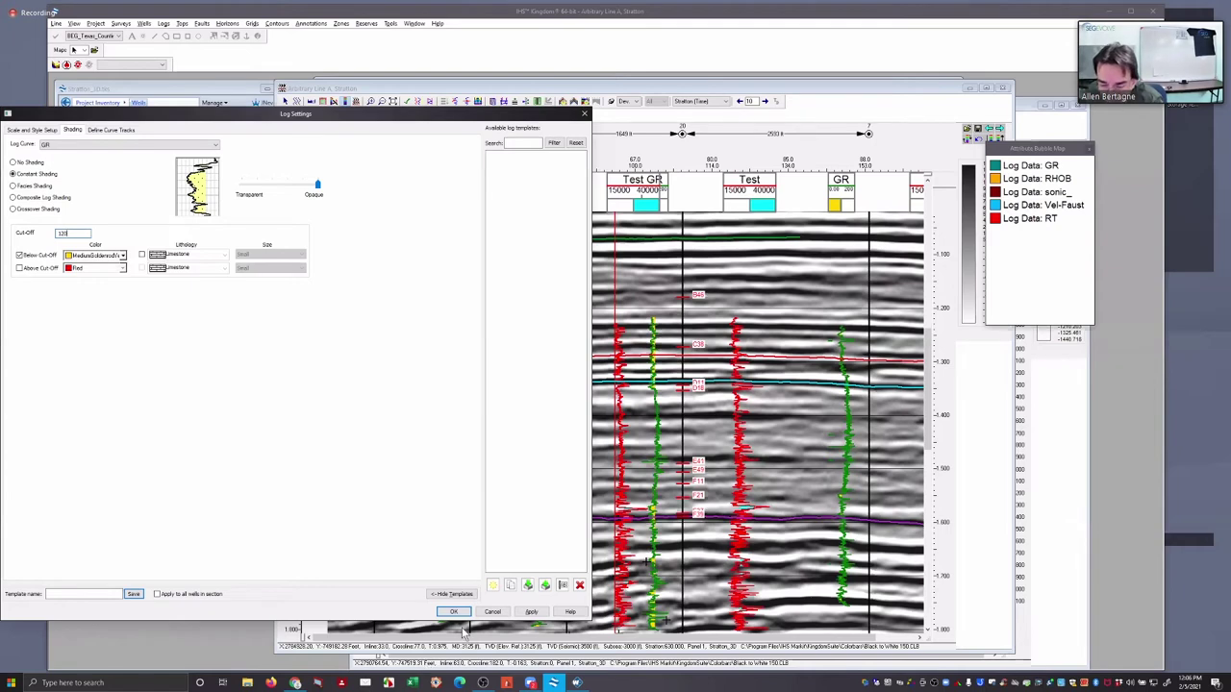
{"action": "left_click", "coordinate": [532, 613]}
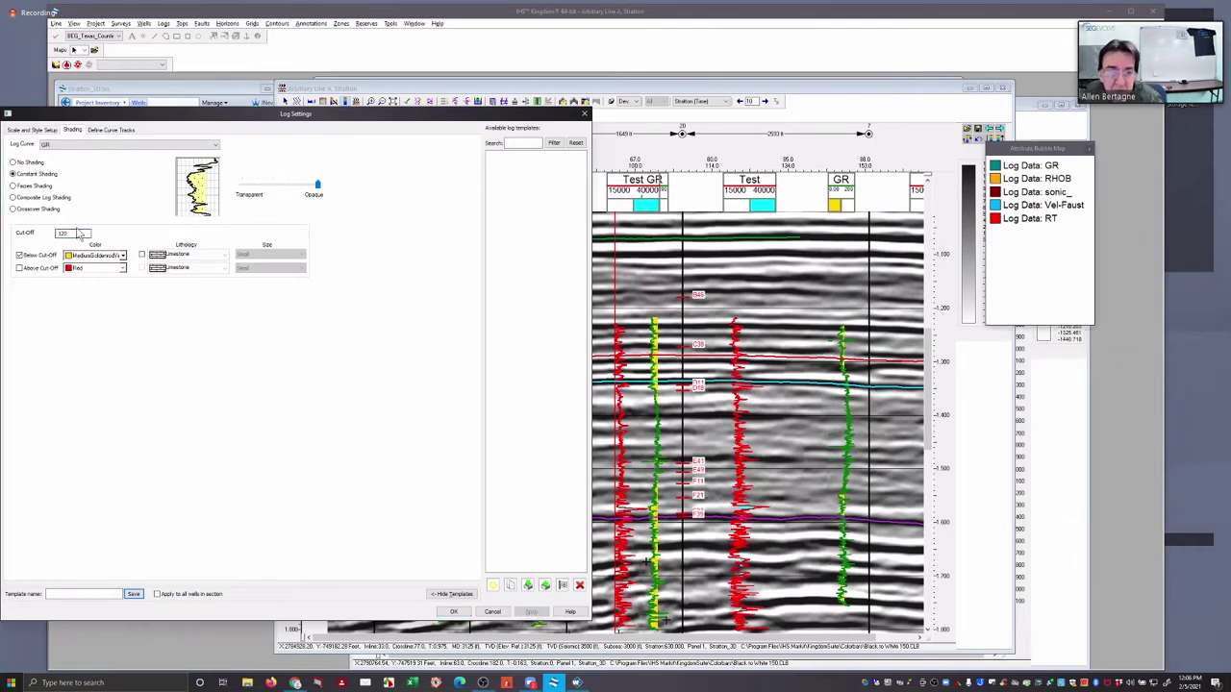
Lower the GR shading cut-off to 110 and apply it to the section
{"action": "left_click_drag", "start_coordinate": [70, 231], "coordinate": [37, 231]}
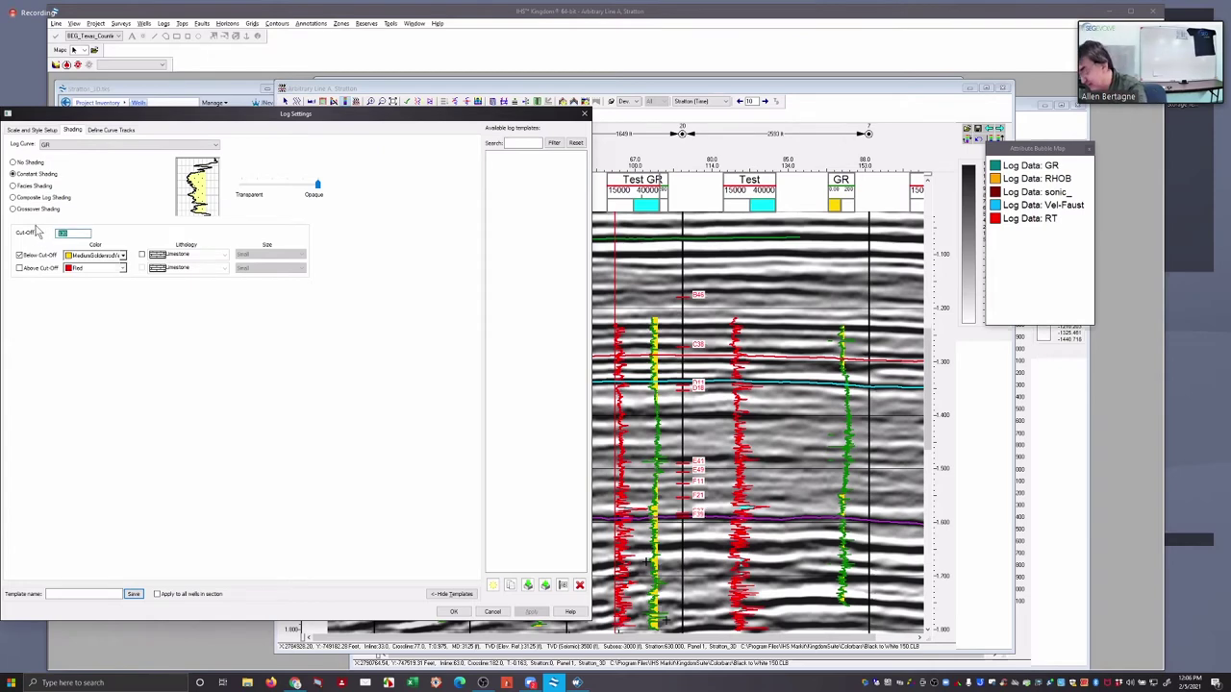
{"action": "type", "text": "110"}
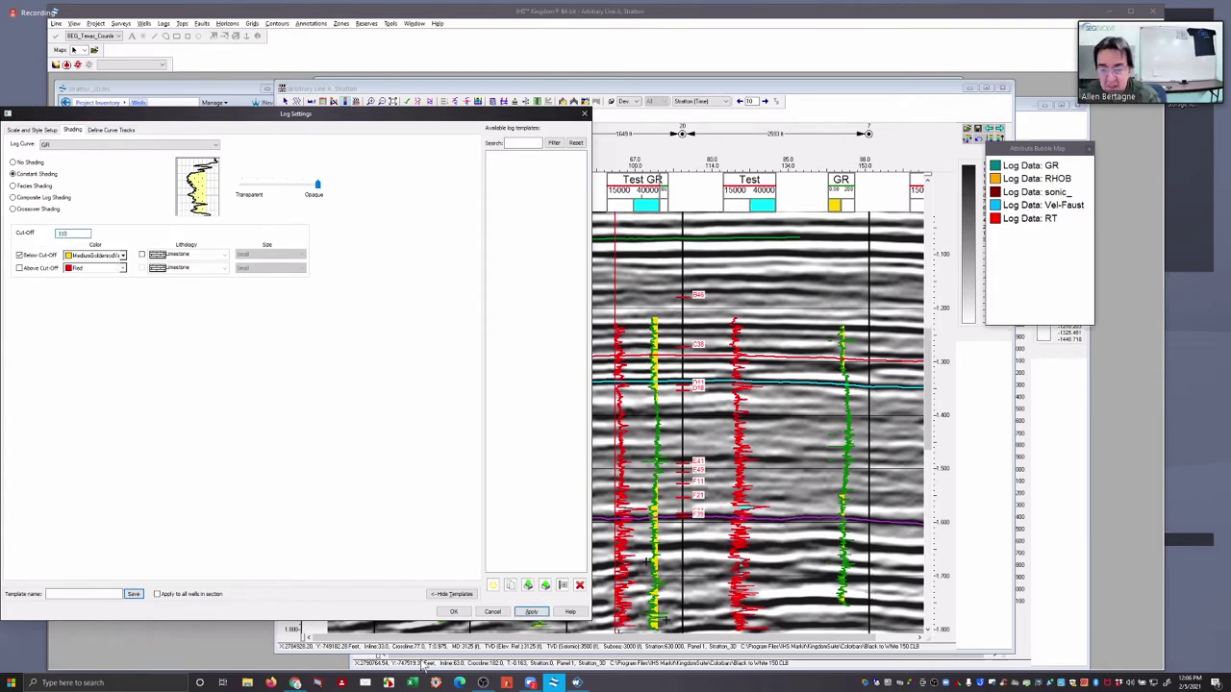
{"action": "left_click", "coordinate": [530, 612]}
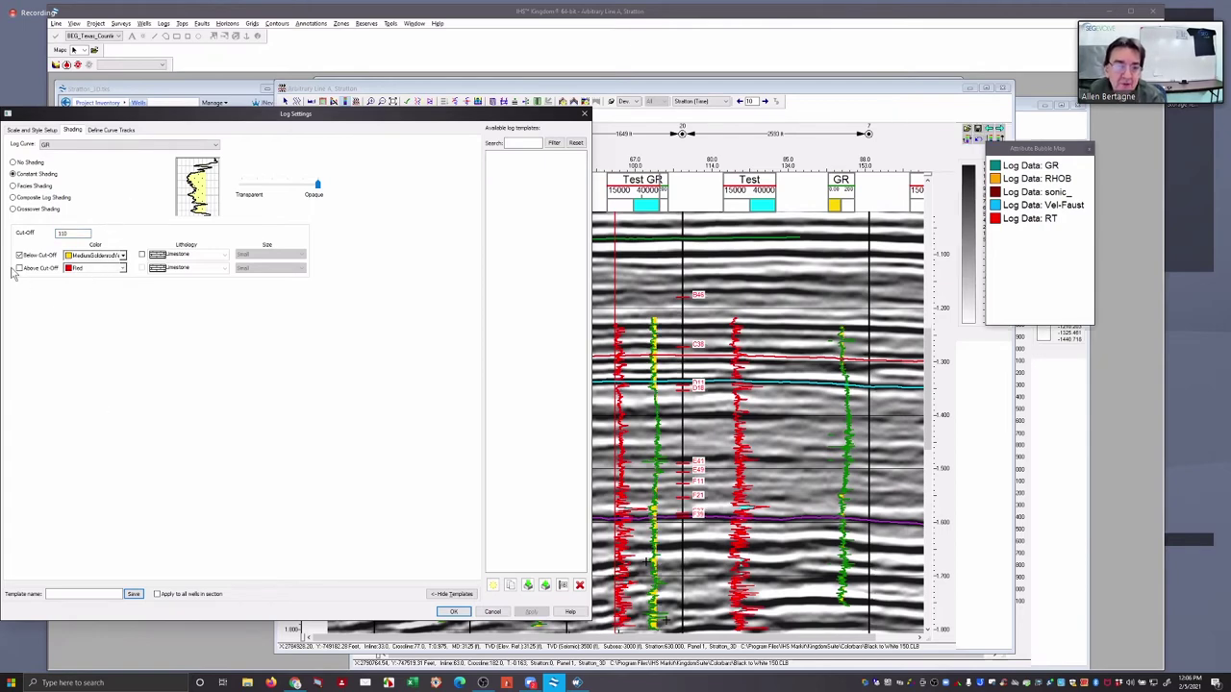
Enable shading above the GR cut-off, colour it green, and apply it
{"action": "left_click", "coordinate": [20, 268]}
{"action": "left_click", "coordinate": [114, 269]}
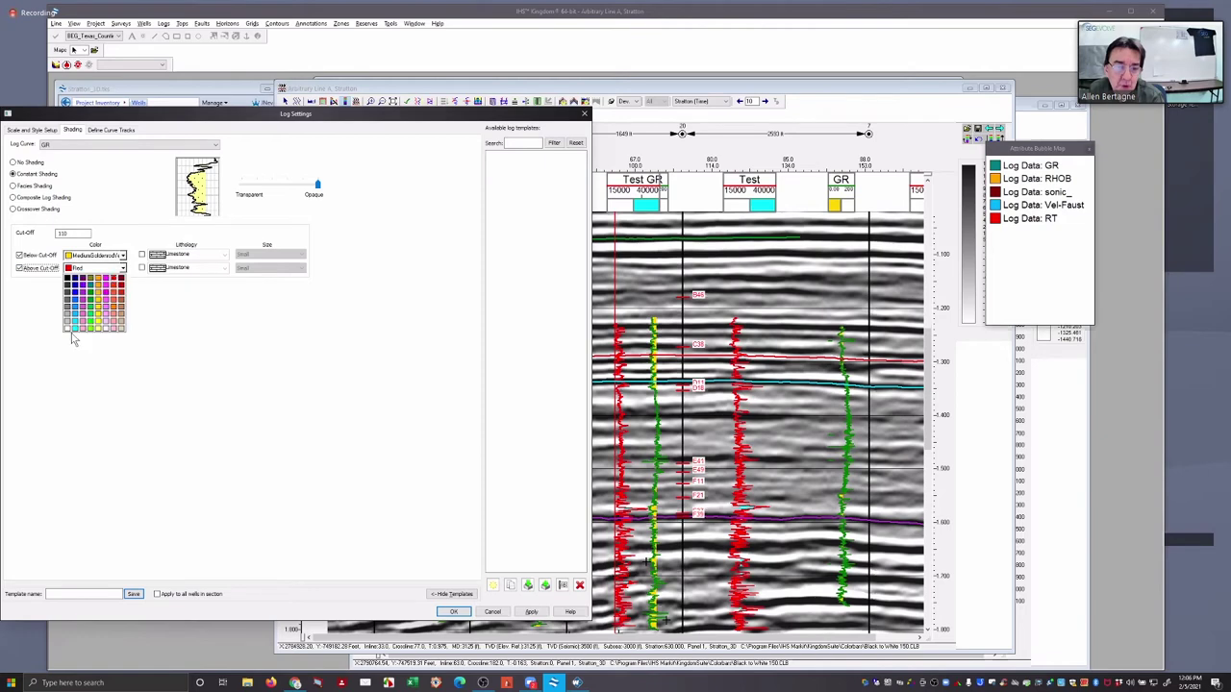
{"action": "left_click", "coordinate": [93, 325]}
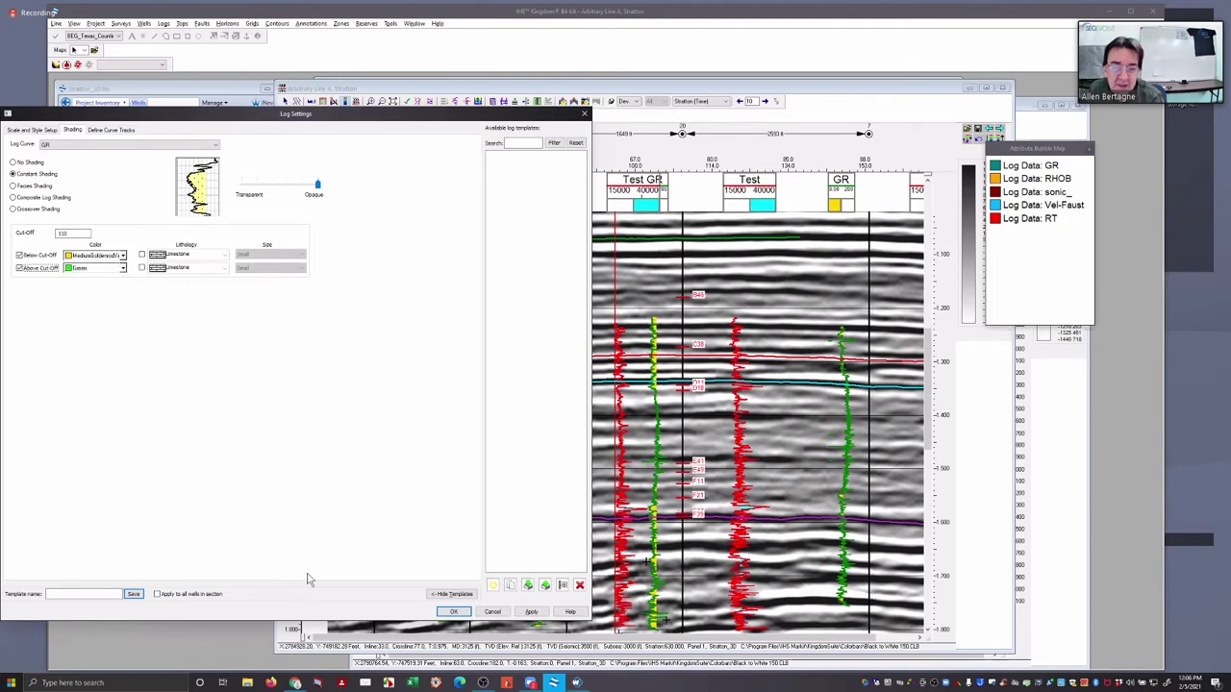
{"action": "left_click", "coordinate": [532, 613]}
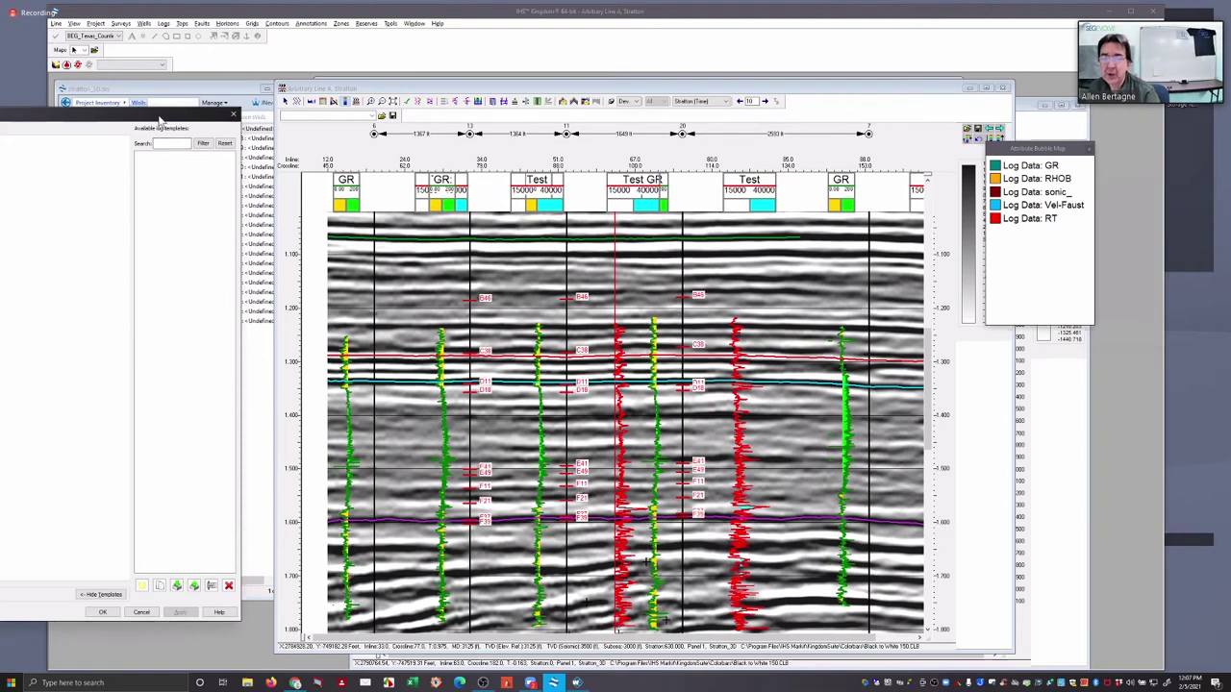
Turn off shading for the GR curve and apply the log settings to the section
{"action": "left_click_drag", "start_coordinate": [159, 120], "coordinate": [574, 97]}
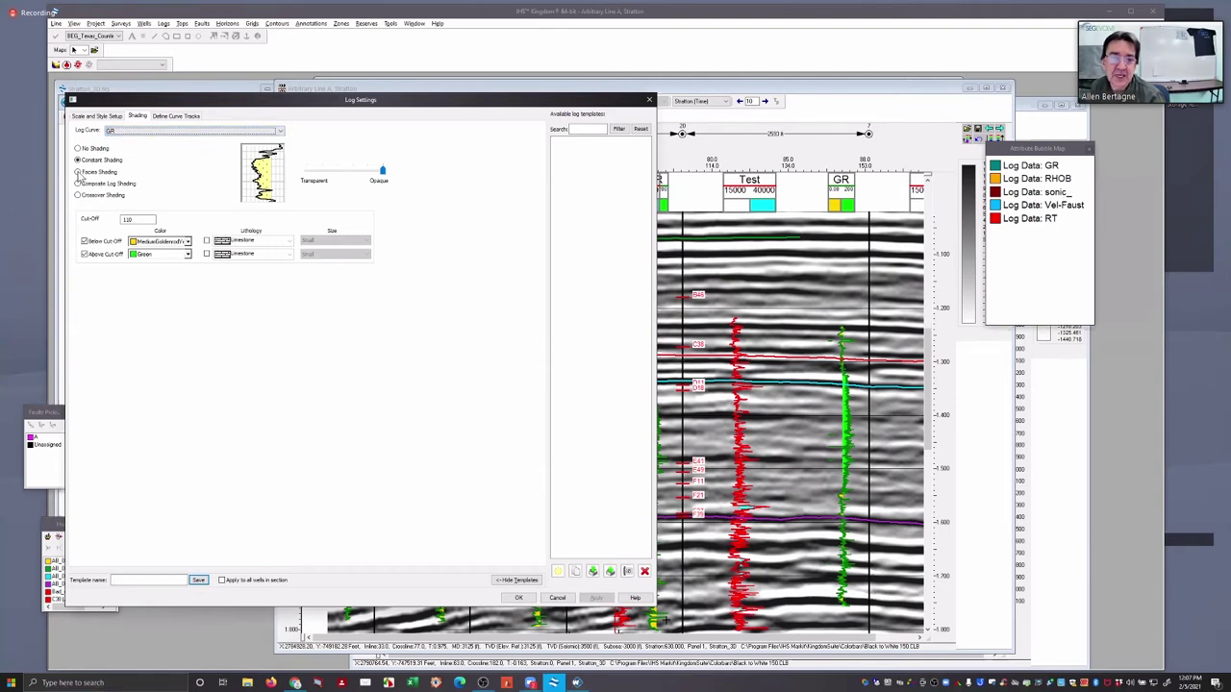
{"action": "left_click", "coordinate": [79, 172]}
{"action": "left_click", "coordinate": [79, 149]}
{"action": "left_click", "coordinate": [594, 598]}
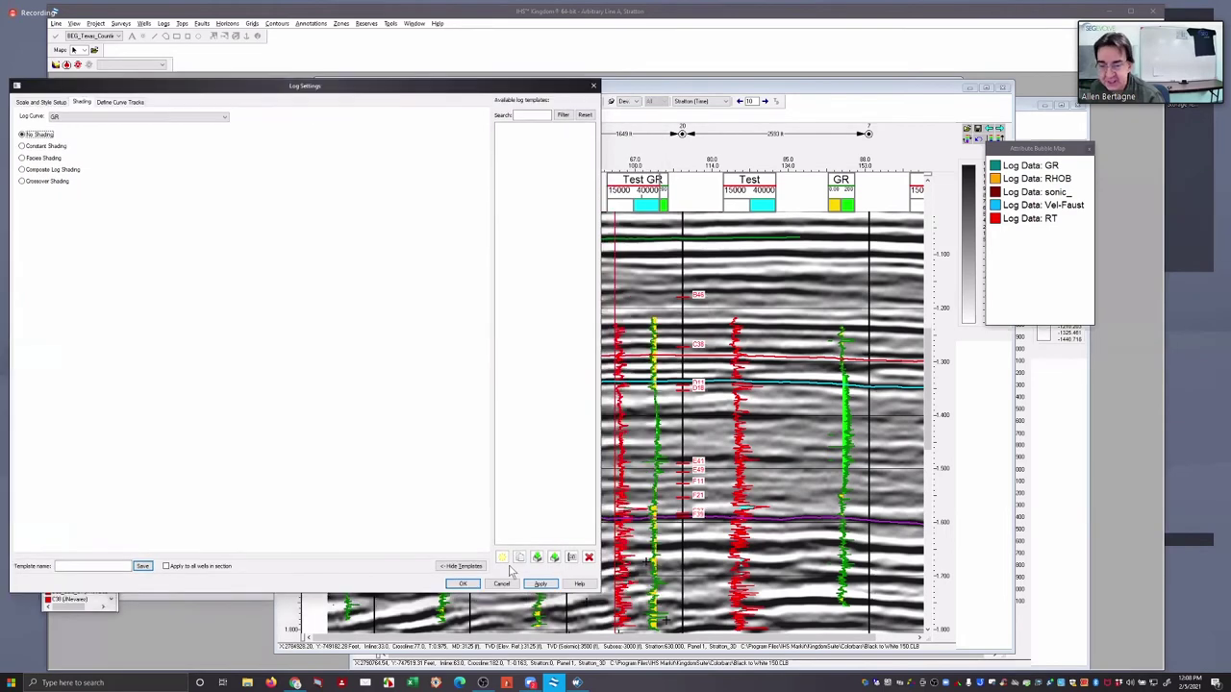
{"action": "left_click", "coordinate": [463, 584]}
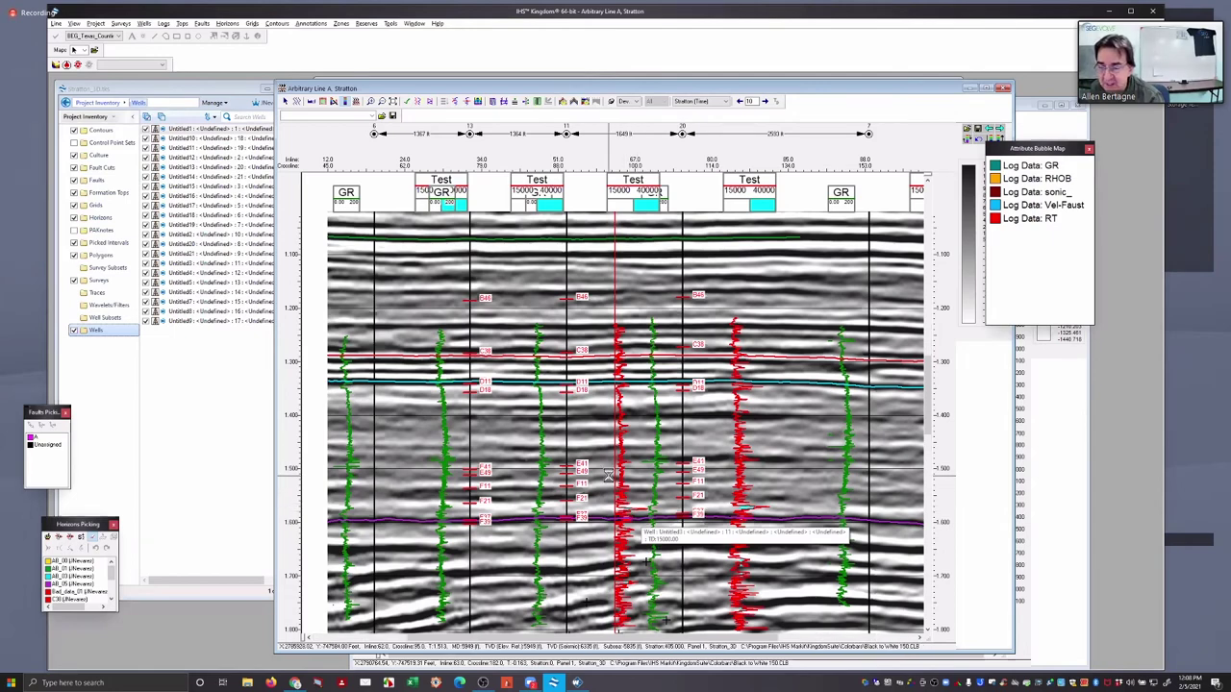
{"action": "scroll", "coordinate": [610, 490], "scroll_direction": "up", "scroll_amount": 2}
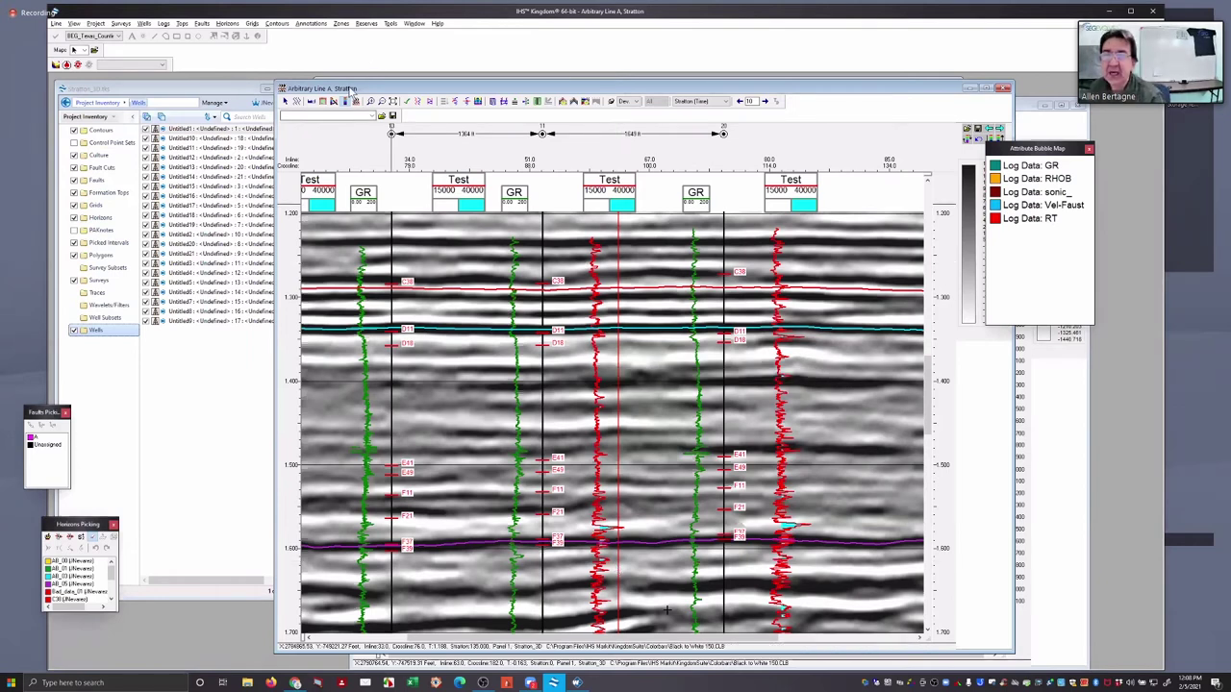
{"action": "left_click_drag", "start_coordinate": [342, 82], "coordinate": [334, 69]}
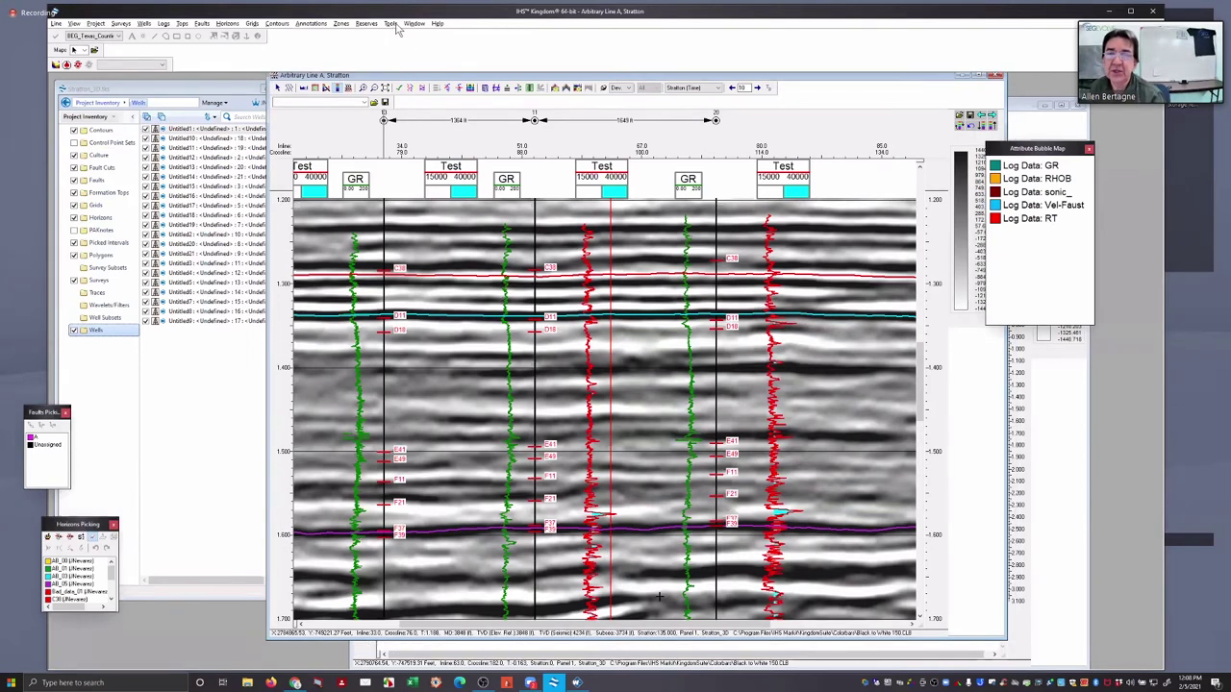
{"action": "left_click", "coordinate": [390, 23]}
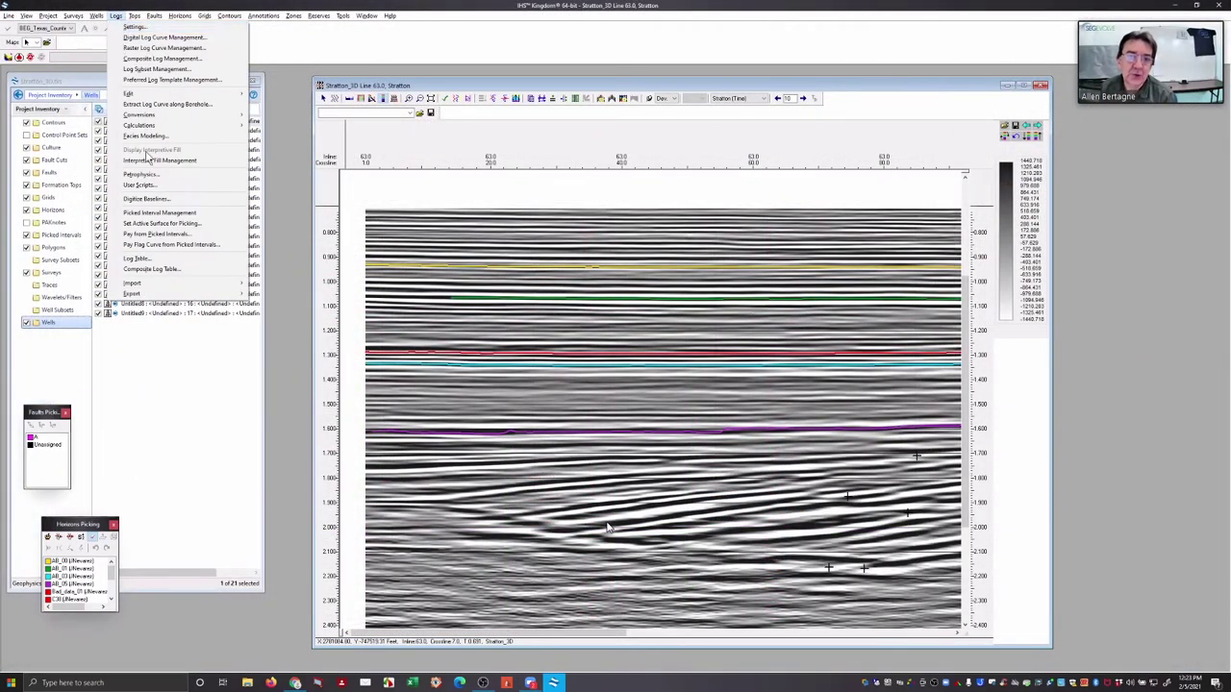
Start an equation-based log calculation and enter AI=A*V as the equation for acoustic impedance
{"action": "mouse_move", "coordinate": [151, 128]}
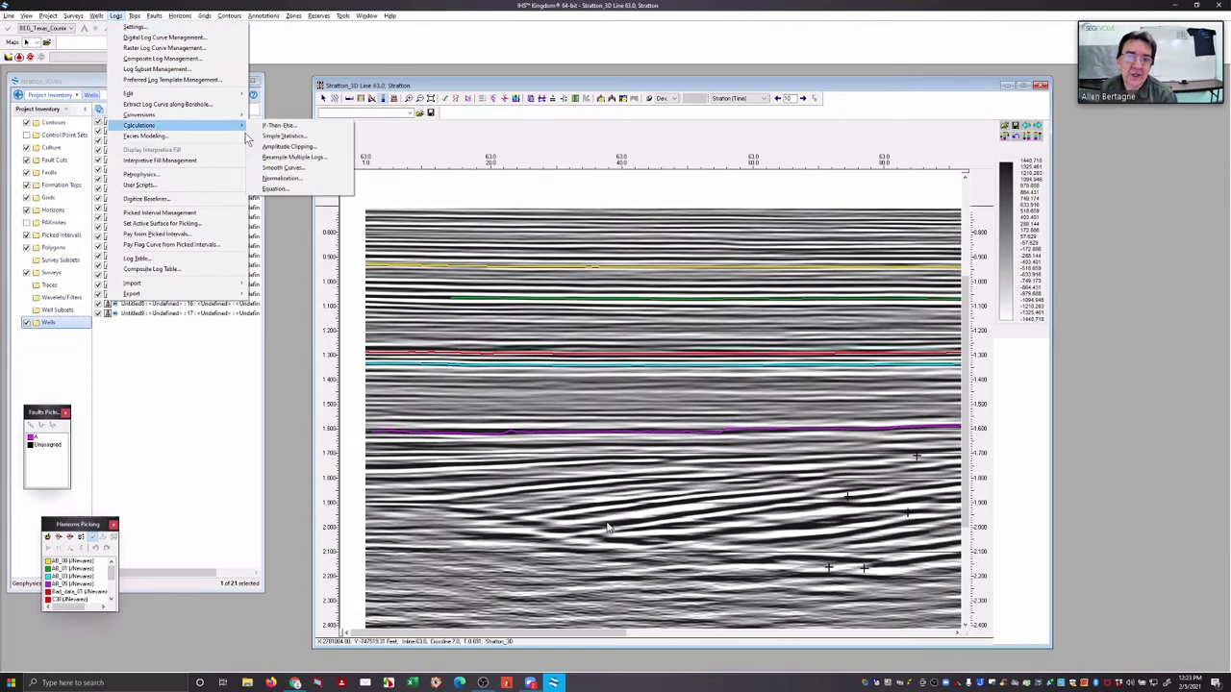
{"action": "left_click", "coordinate": [276, 188]}
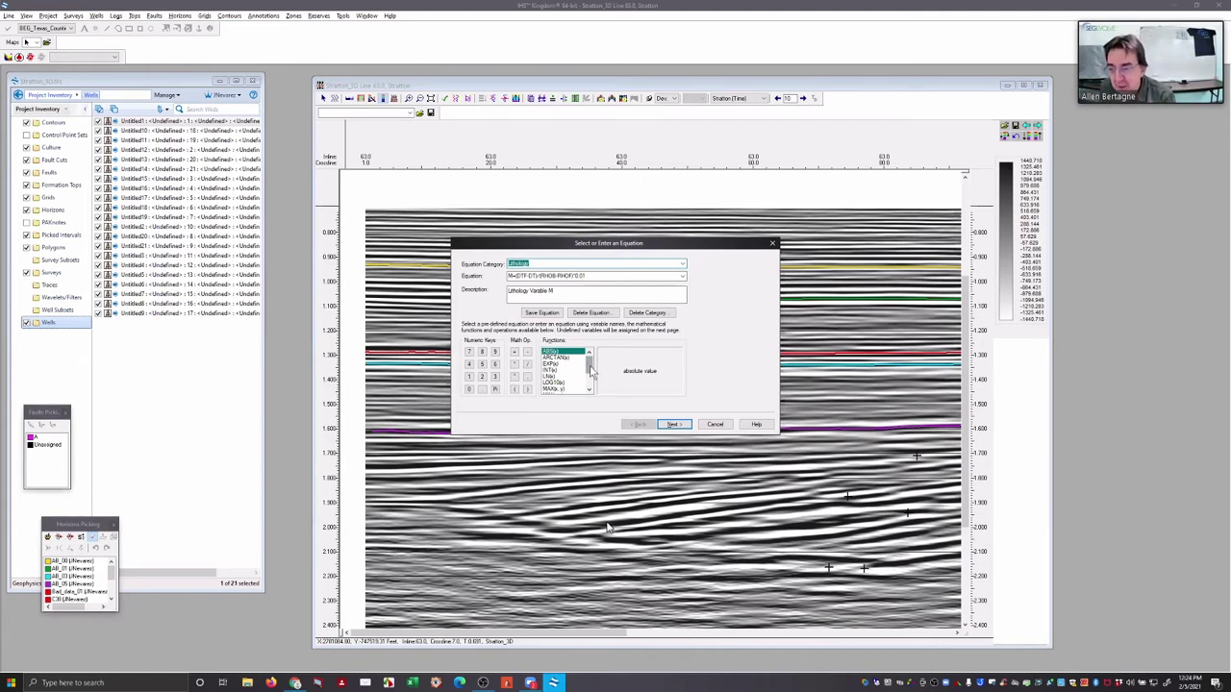
{"action": "scroll", "coordinate": [591, 373], "scroll_direction": "down", "scroll_amount": 2}
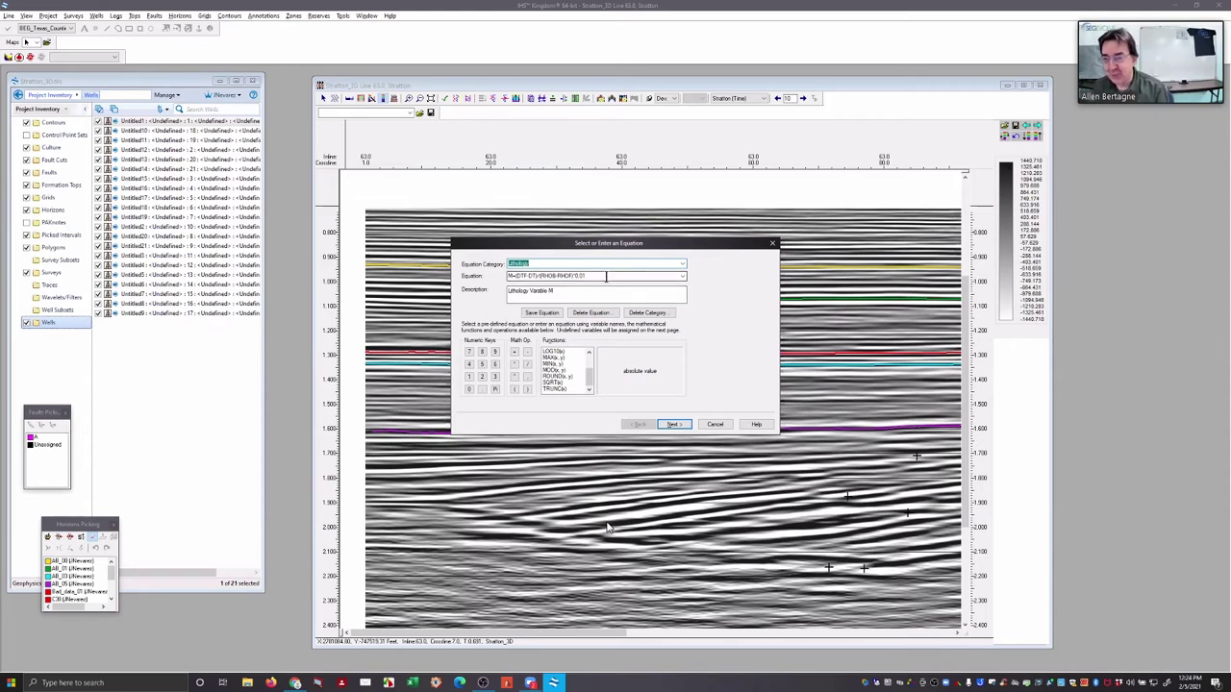
{"action": "key", "text": "Tab"}
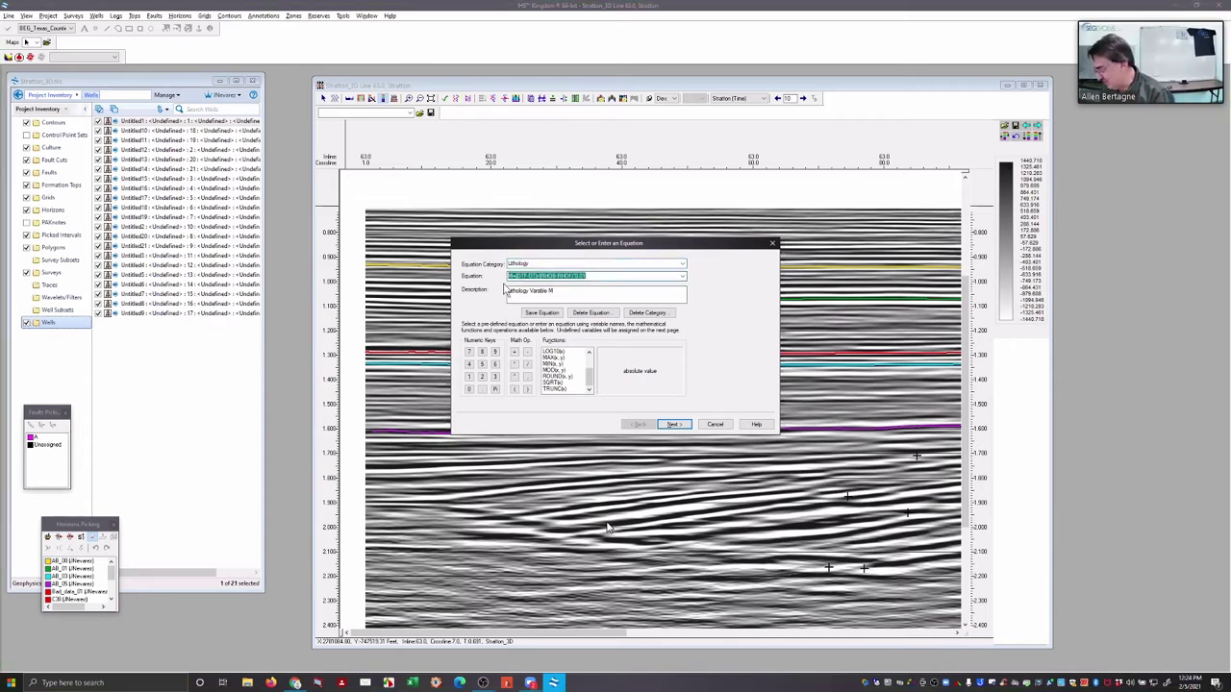
{"action": "type", "text": "AI=A*V"}
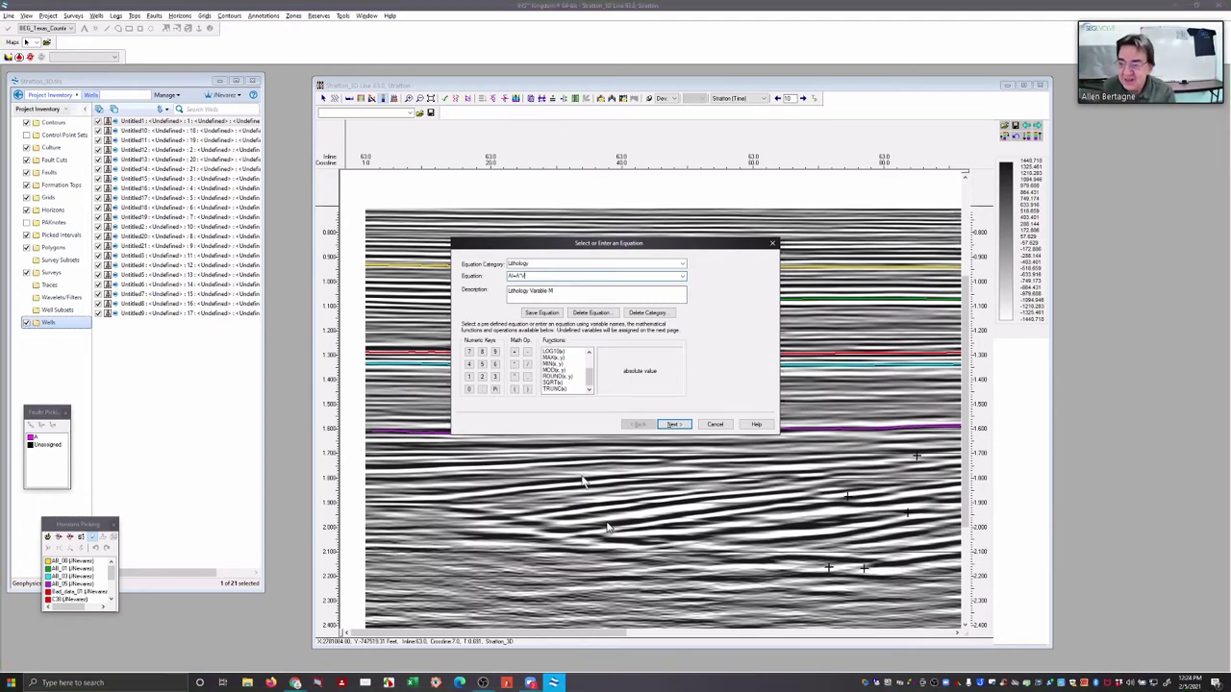
{"action": "left_click", "coordinate": [674, 424]}
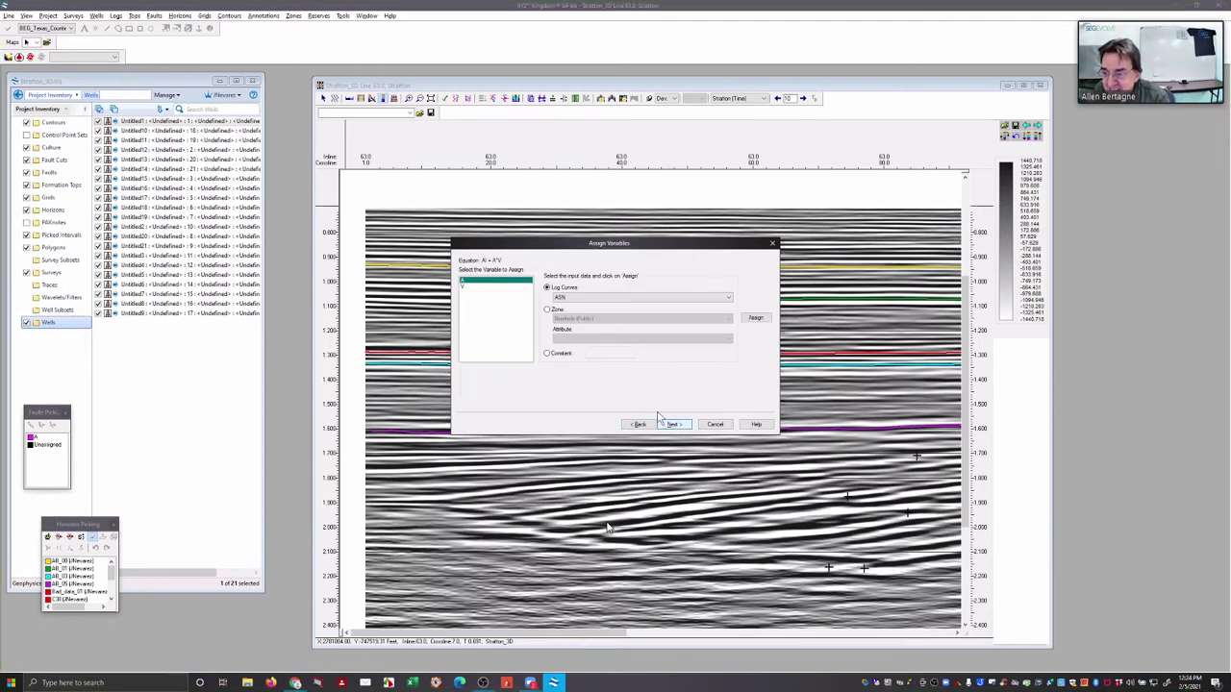
{"action": "left_click", "coordinate": [615, 298]}
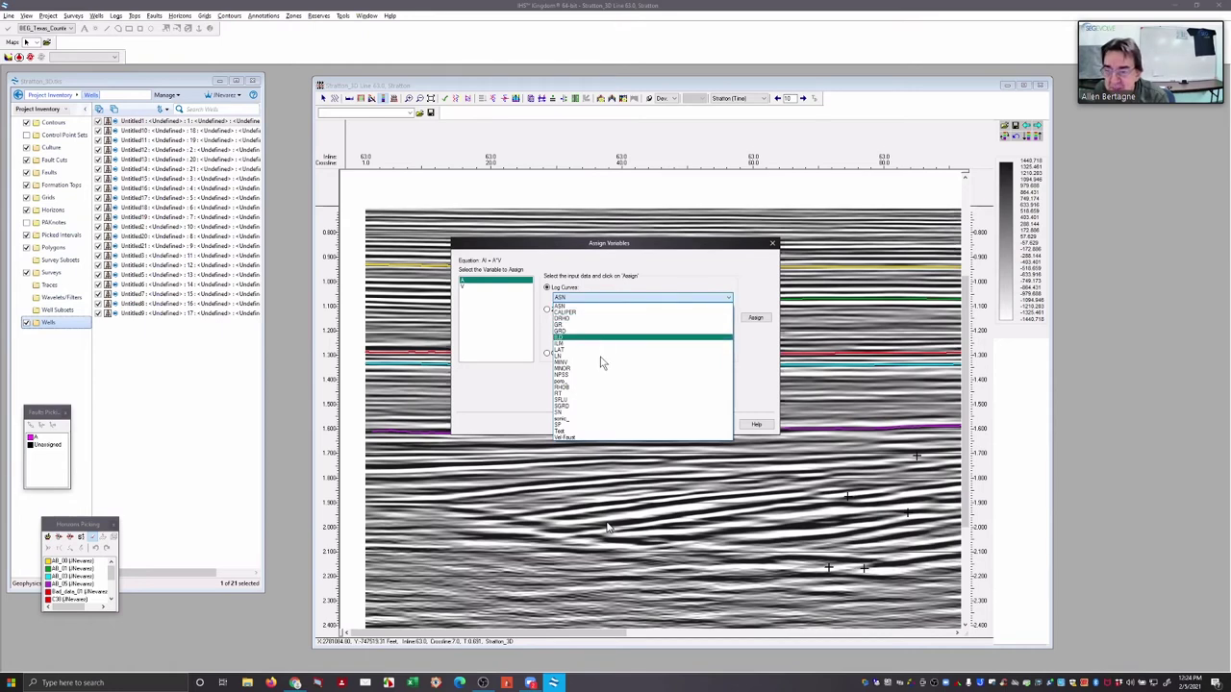
{"action": "left_click", "coordinate": [590, 394]}
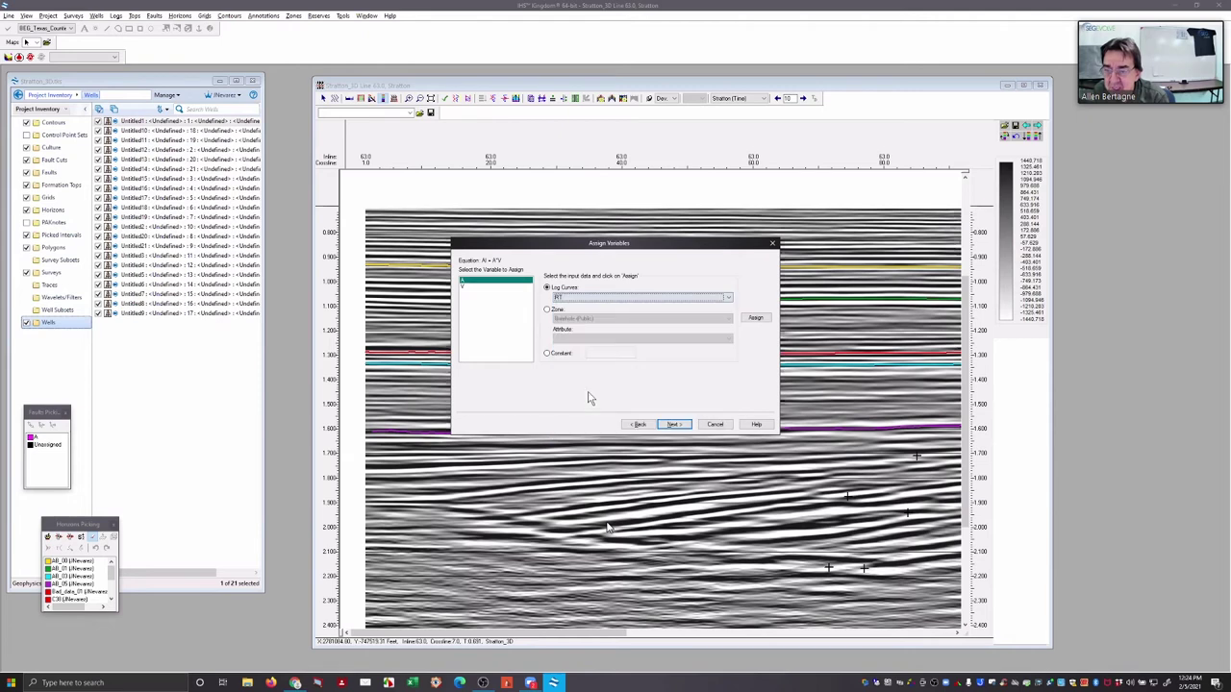
{"action": "left_click", "coordinate": [756, 320]}
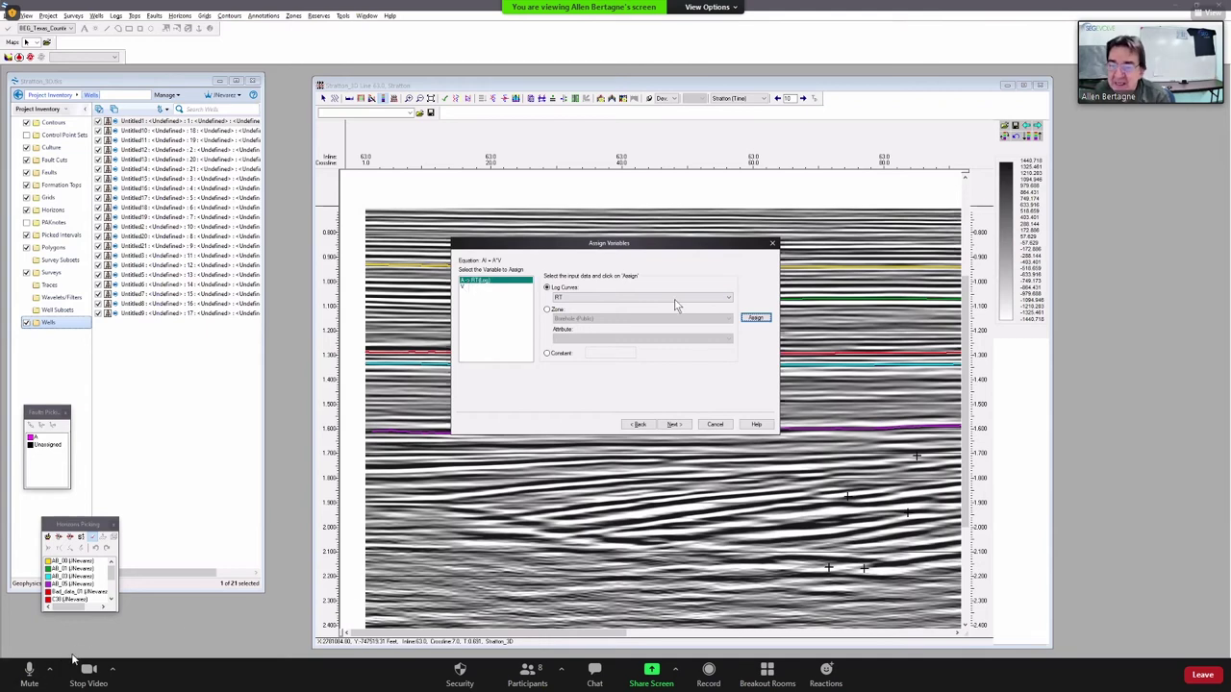
Assign the RHOB log curve to variable A of the impedance equation
{"action": "left_click", "coordinate": [599, 302]}
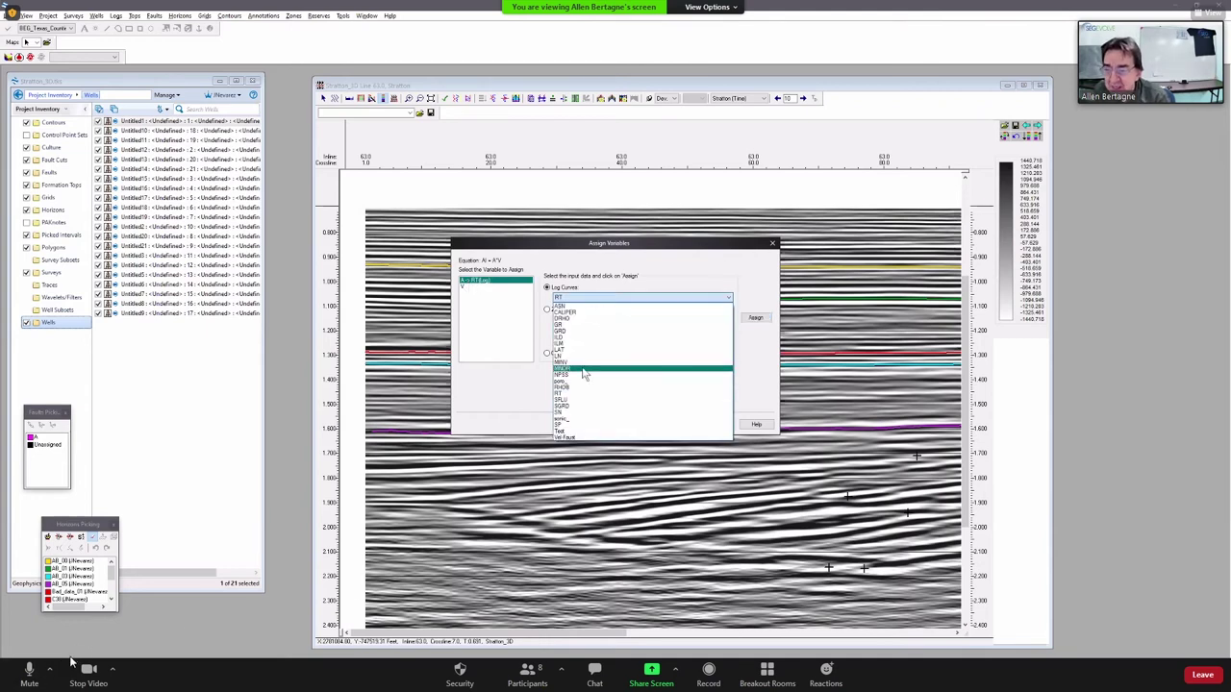
{"action": "left_click", "coordinate": [567, 394]}
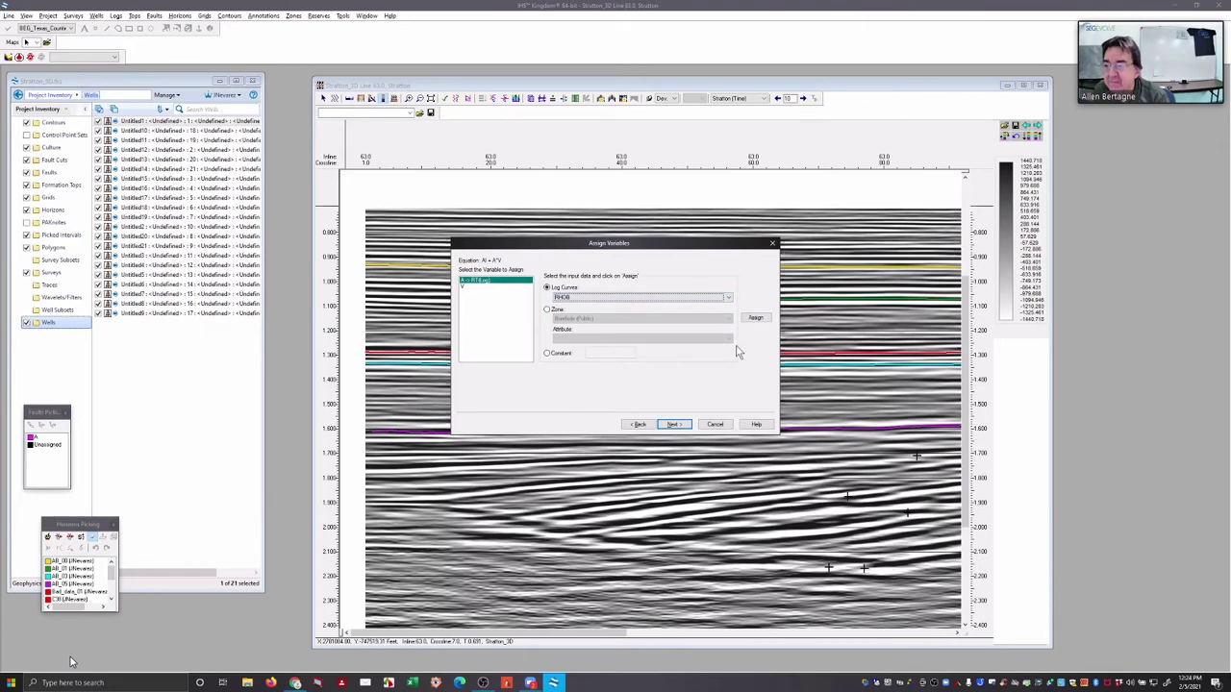
{"action": "left_click", "coordinate": [754, 318]}
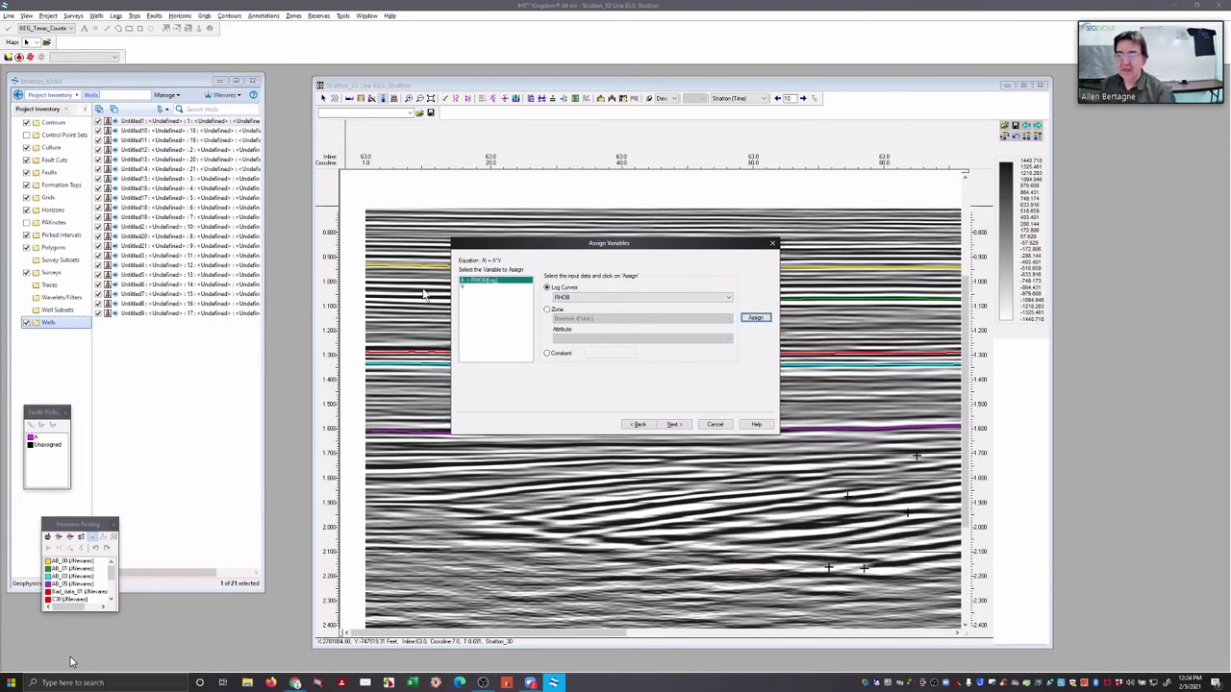
Assign the Vel-Faust log curve to variable V and accept the variable assignments
{"action": "left_click", "coordinate": [472, 288]}
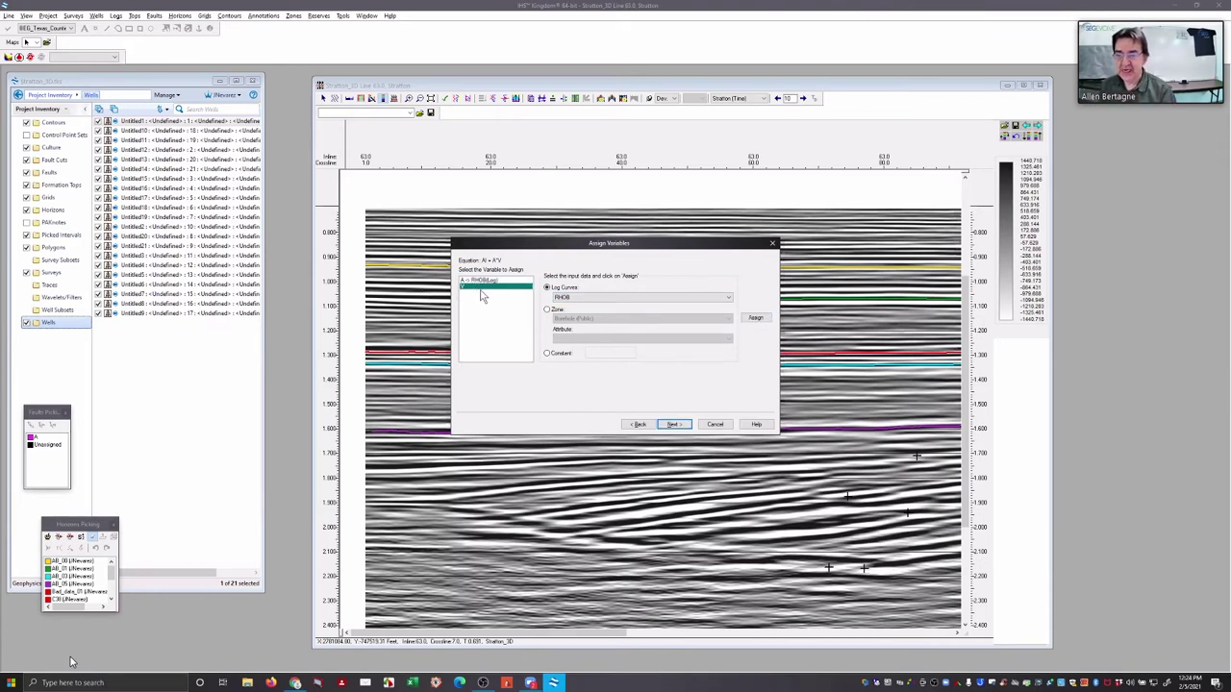
{"action": "left_click", "coordinate": [634, 299]}
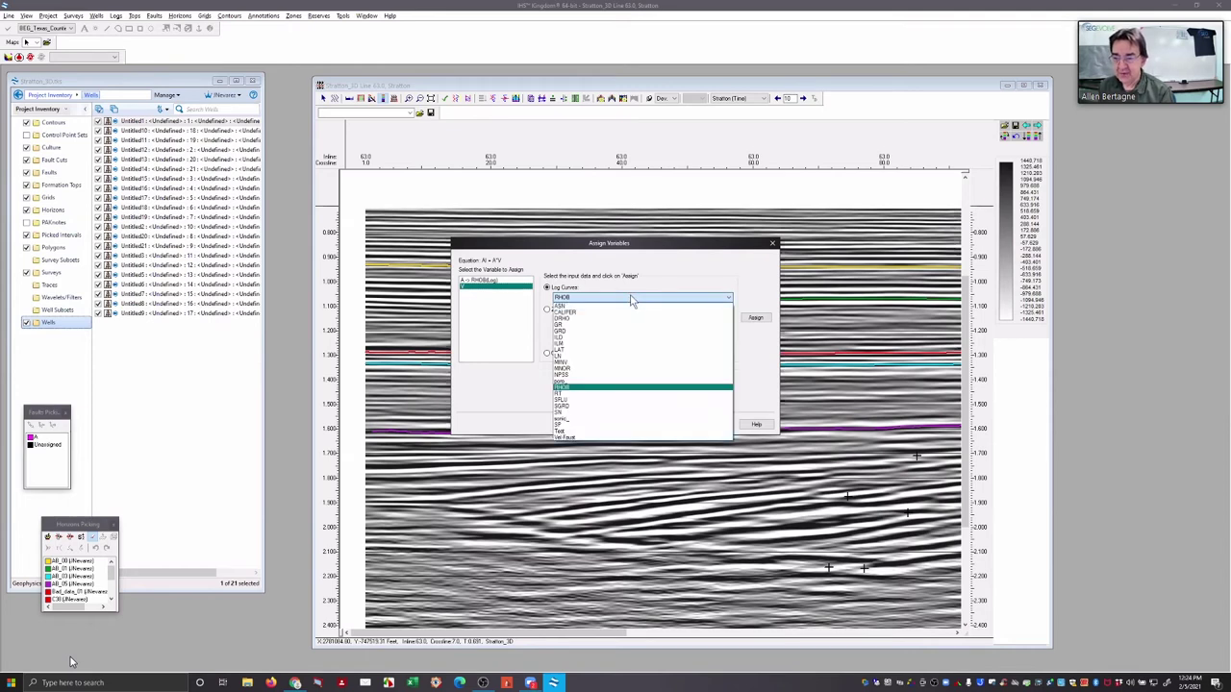
{"action": "left_click", "coordinate": [578, 438]}
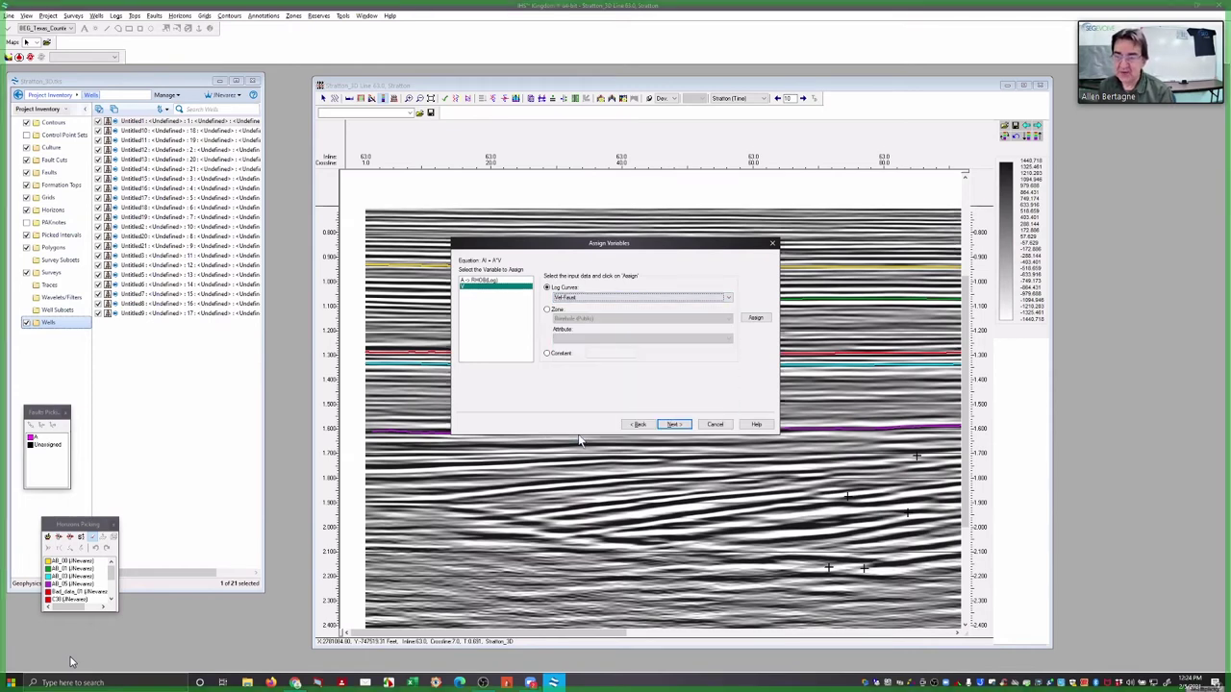
{"action": "left_click", "coordinate": [756, 317]}
{"action": "left_click", "coordinate": [674, 425]}
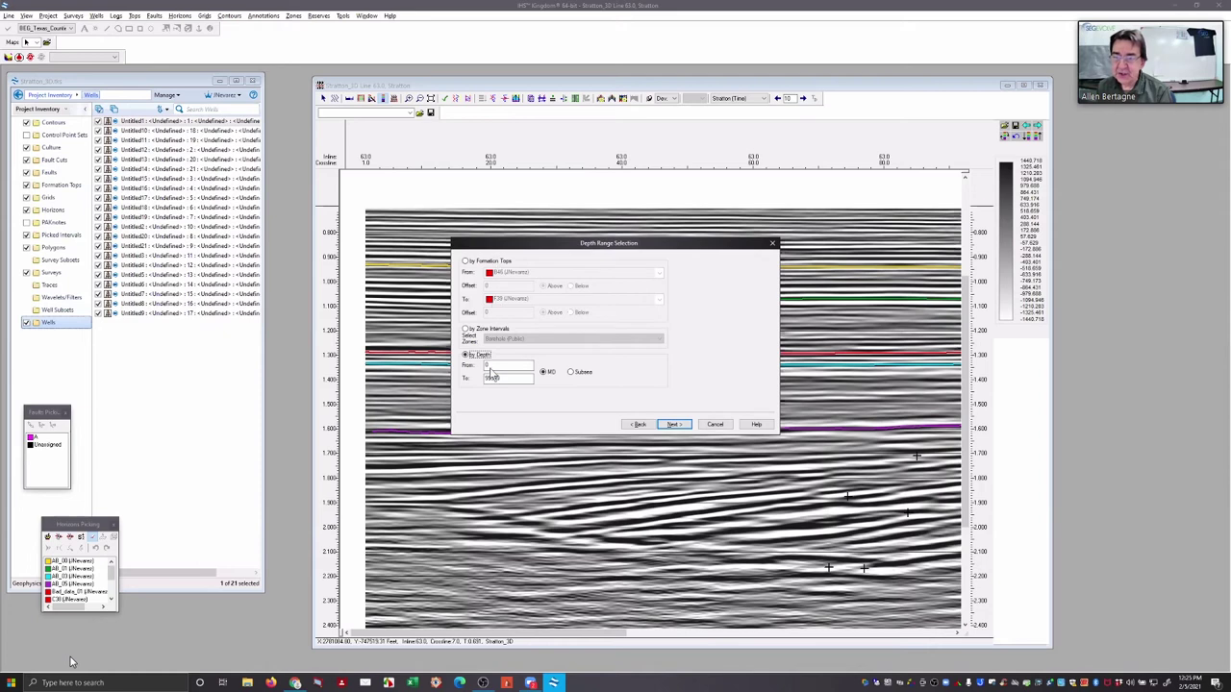
Limit the calculation by measured depth, from 0 to 99999, instead of by formation tops
{"action": "left_click", "coordinate": [467, 261]}
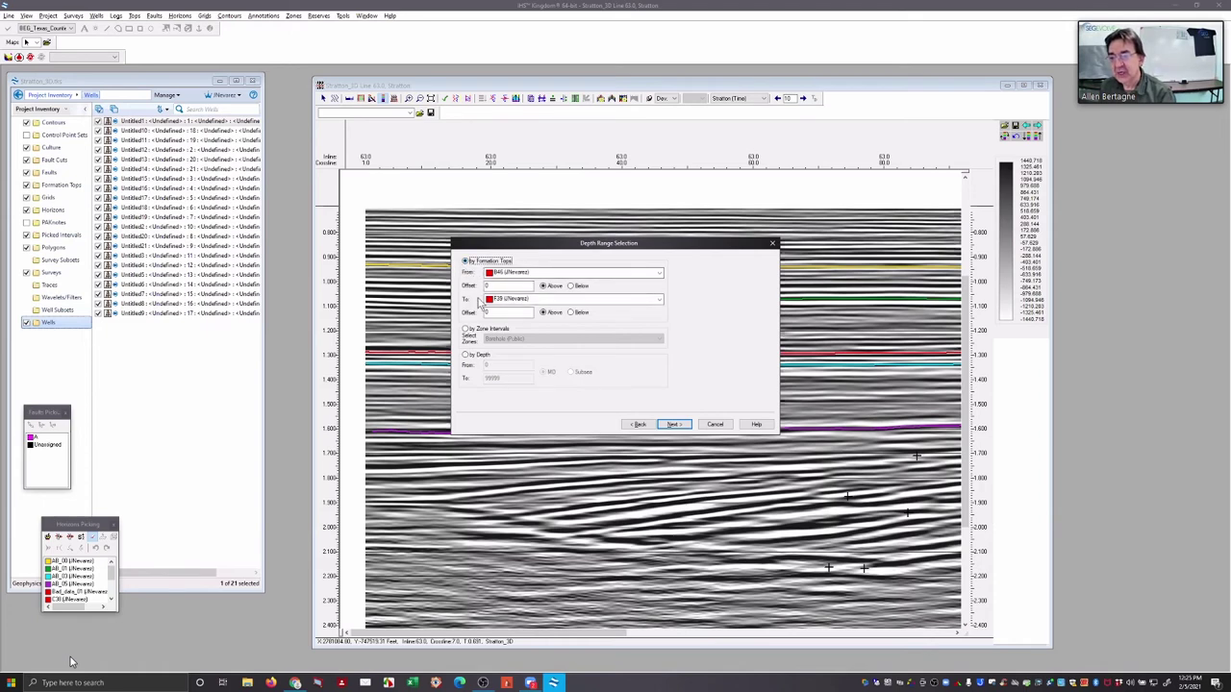
{"action": "left_click", "coordinate": [467, 356]}
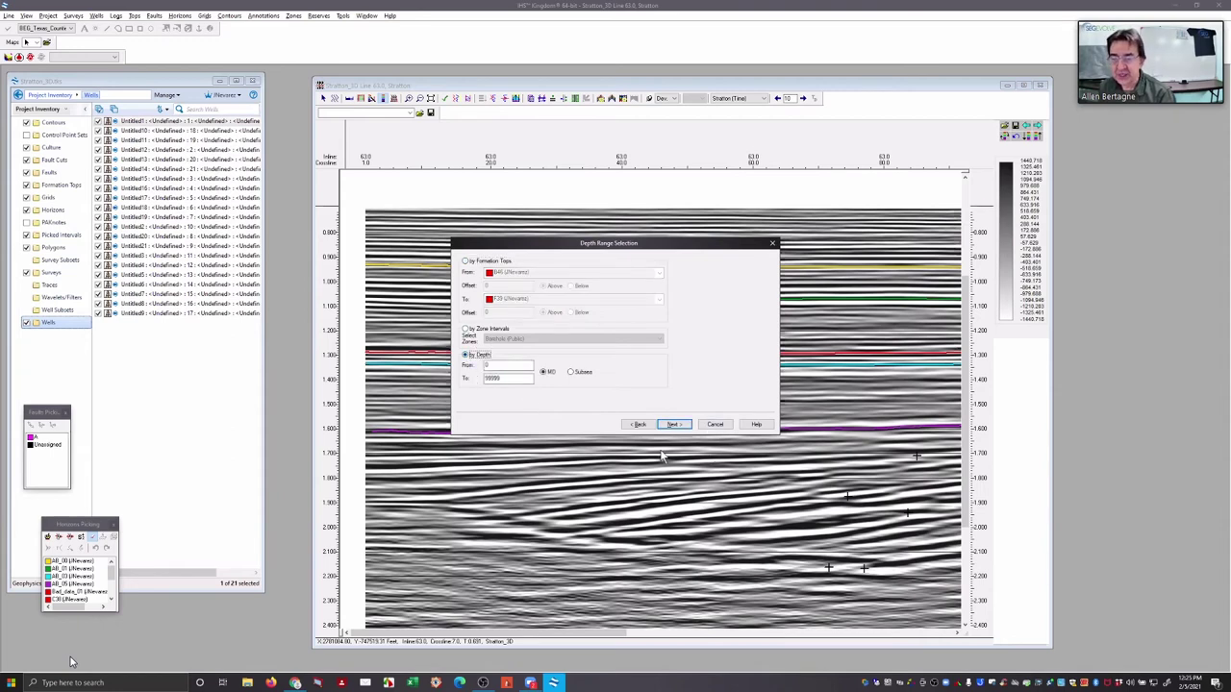
{"action": "left_click", "coordinate": [673, 424]}
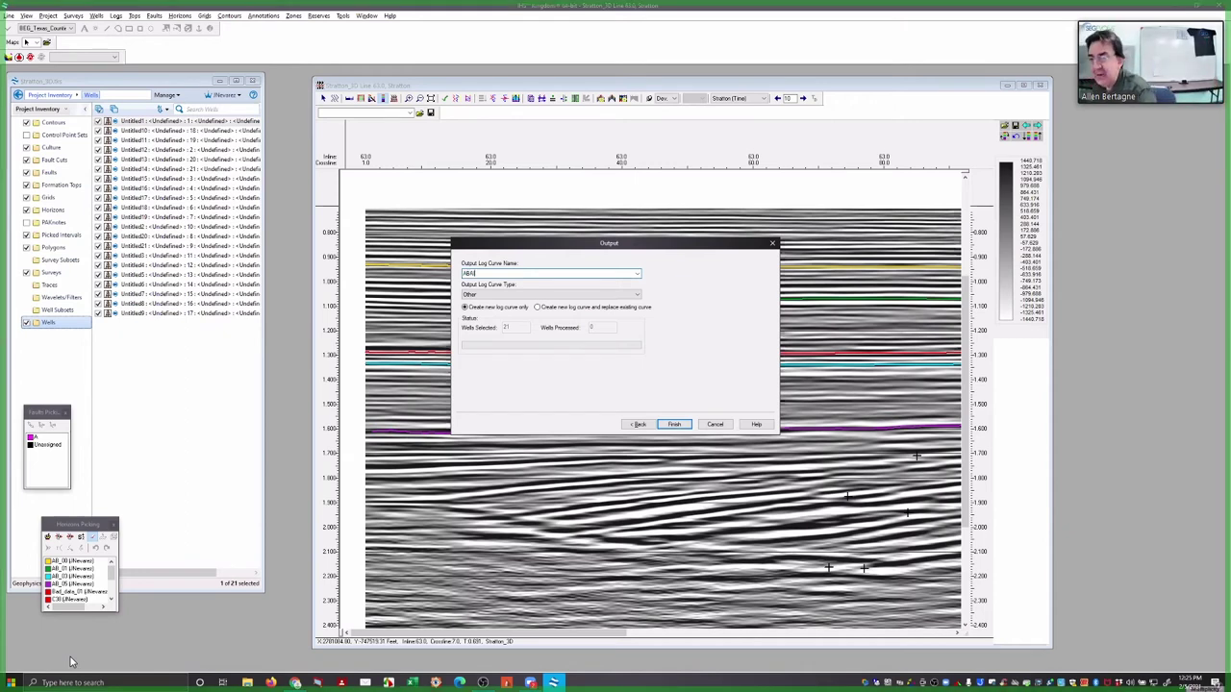
Name the output curve ABAI, set its type to Acoustic Impedance, and calculate it as a new log curve
{"action": "left_click", "coordinate": [506, 294]}
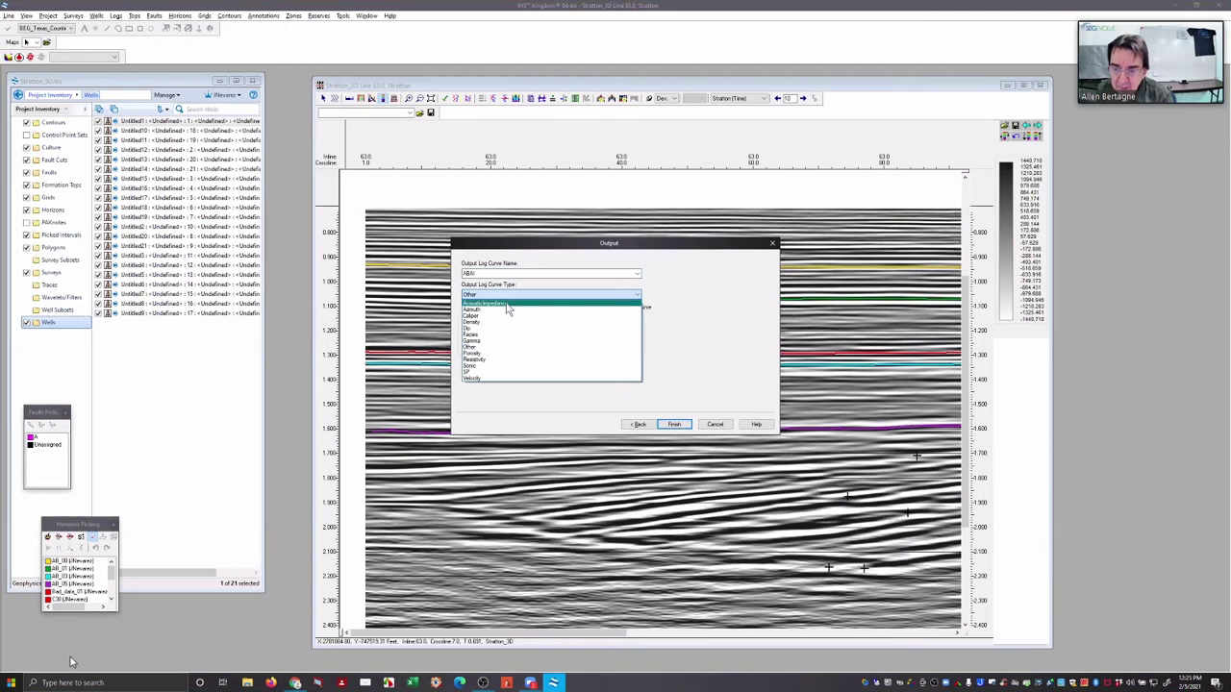
{"action": "left_click", "coordinate": [507, 304]}
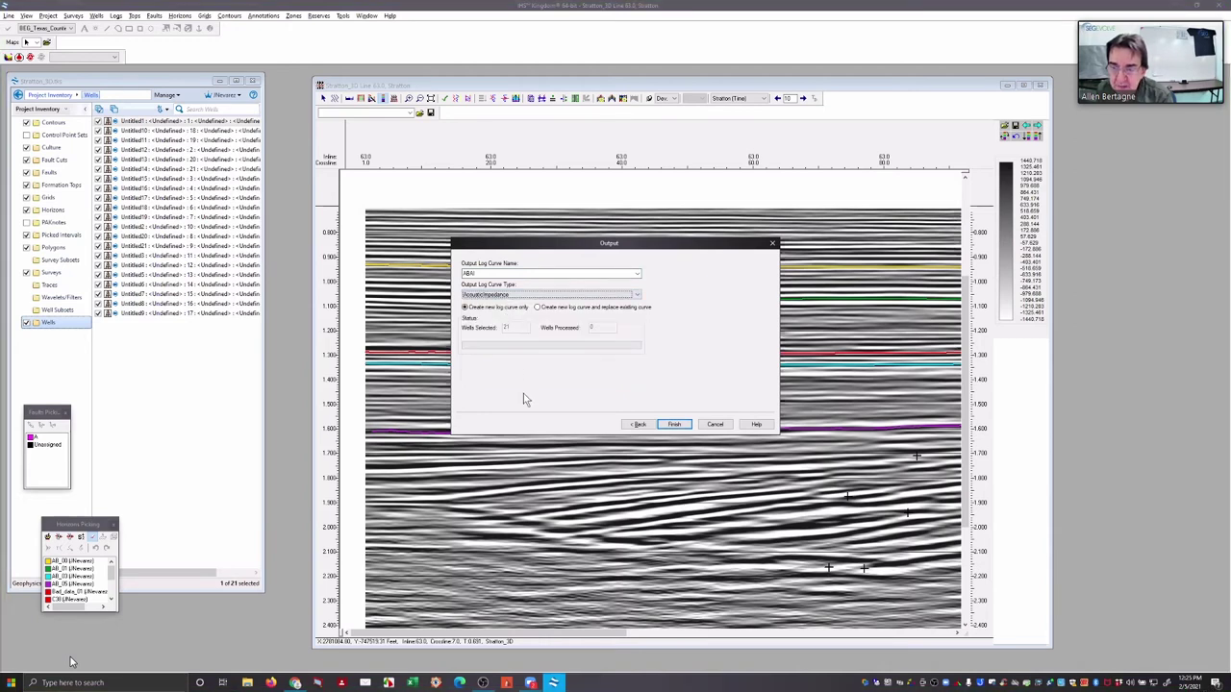
{"action": "left_click", "coordinate": [669, 428]}
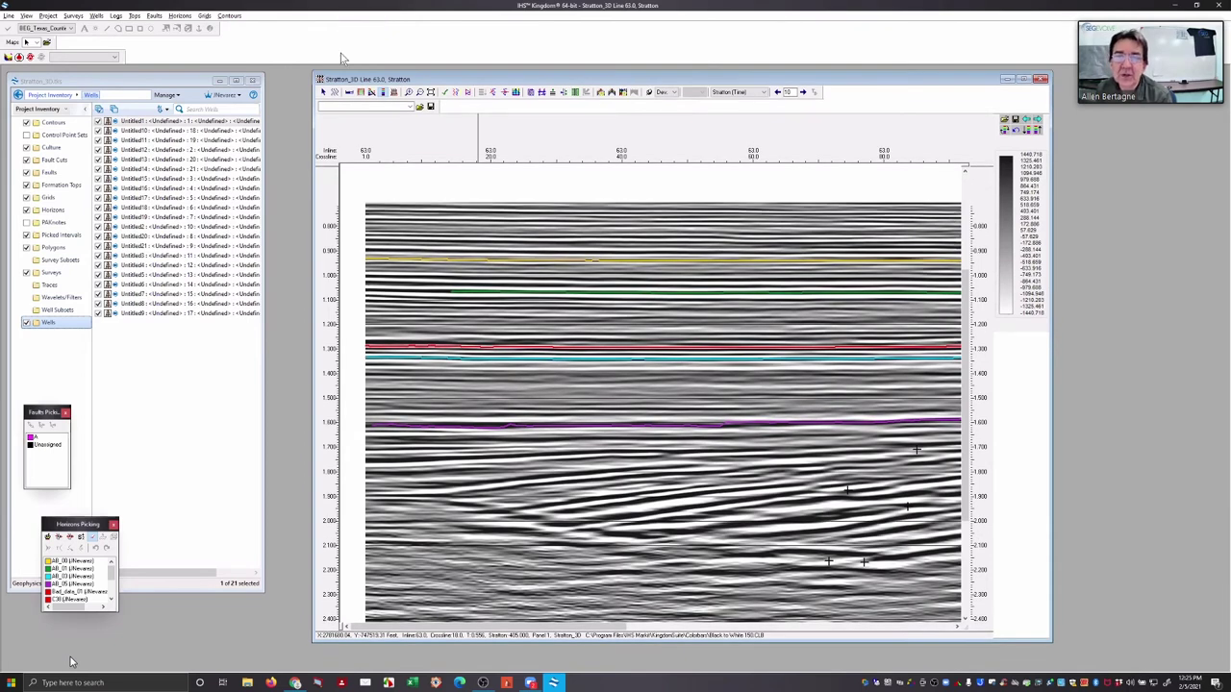
Create a new crossplot and choose the log data of well Untitled13 as its source
{"action": "left_click", "coordinate": [342, 16]}
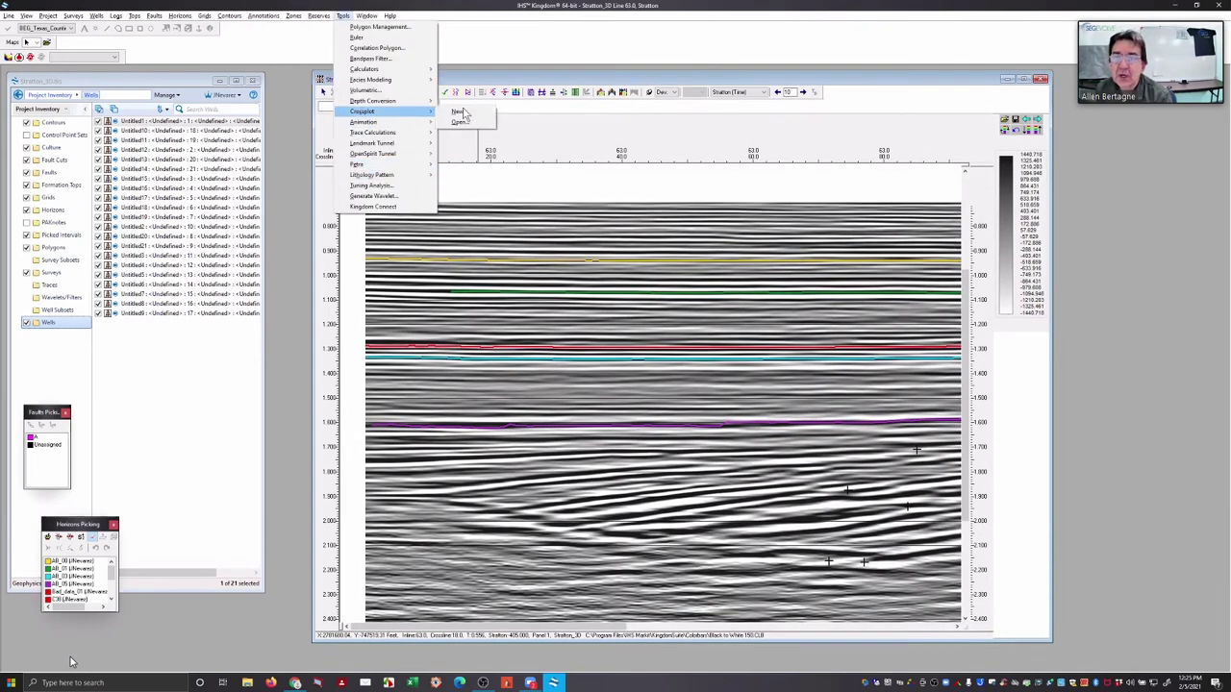
{"action": "left_click", "coordinate": [461, 182]}
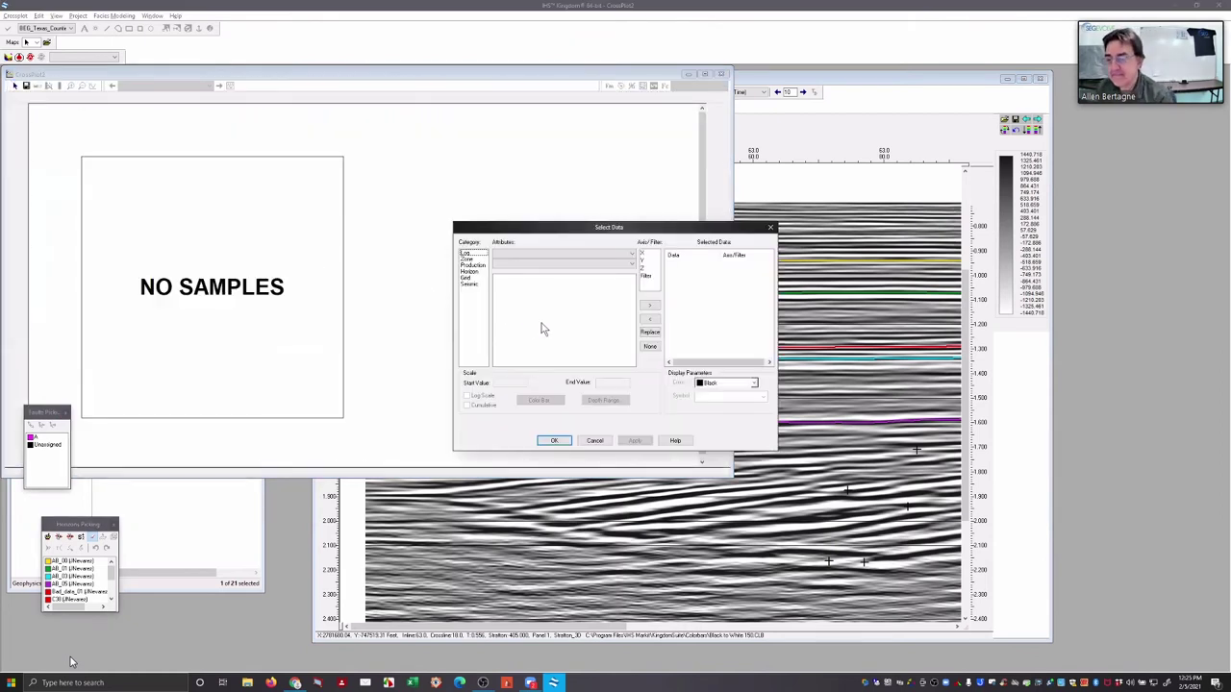
{"action": "left_click", "coordinate": [466, 253]}
{"action": "left_click", "coordinate": [526, 254]}
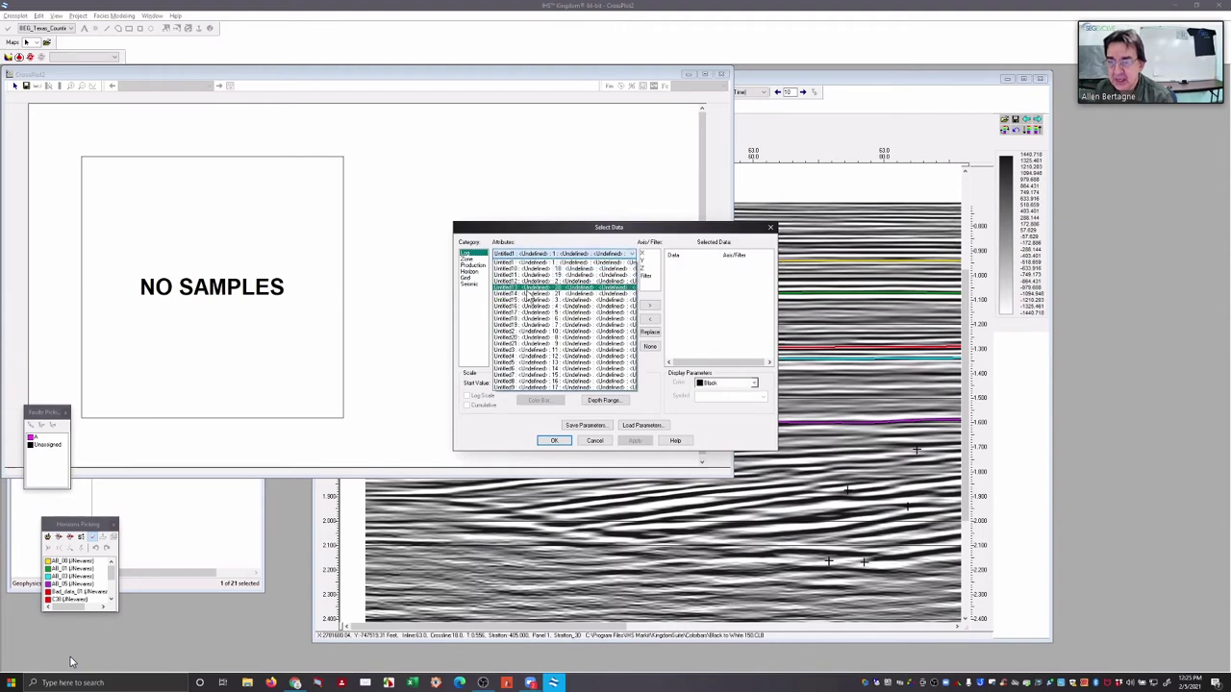
{"action": "left_click", "coordinate": [528, 288]}
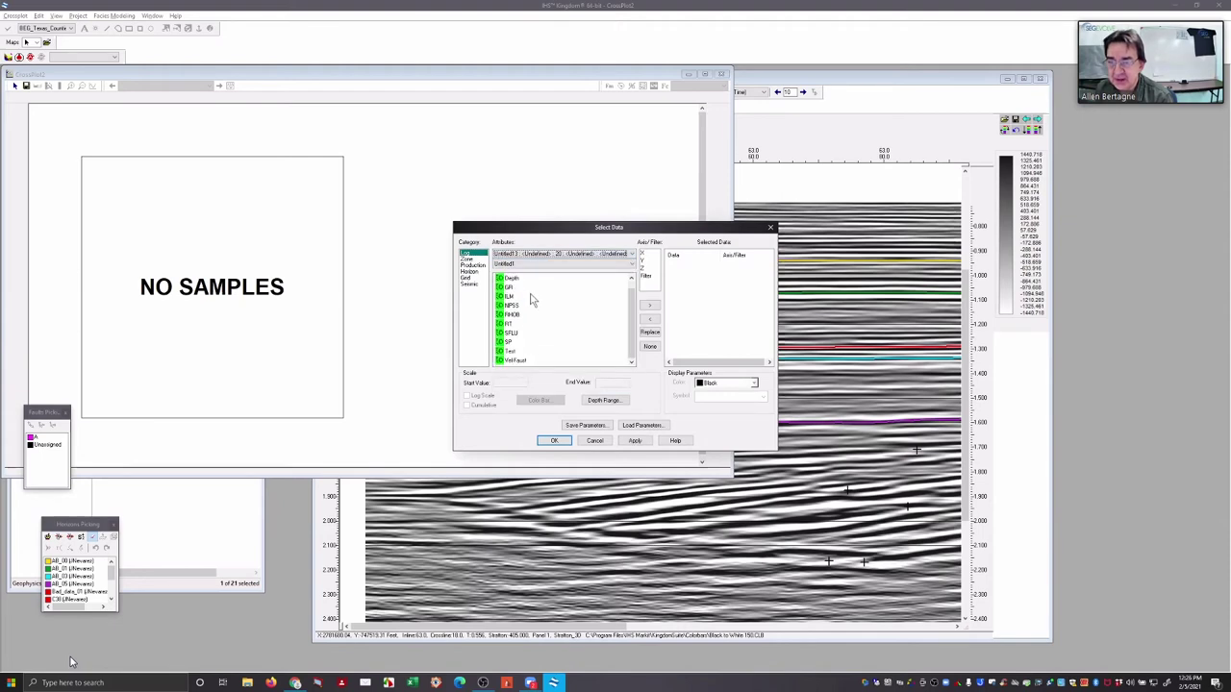
Assign the GR log to the crossplot's X axis and the ABAI log to its Y axis
{"action": "scroll", "coordinate": [530, 318], "scroll_direction": "up", "scroll_amount": 1}
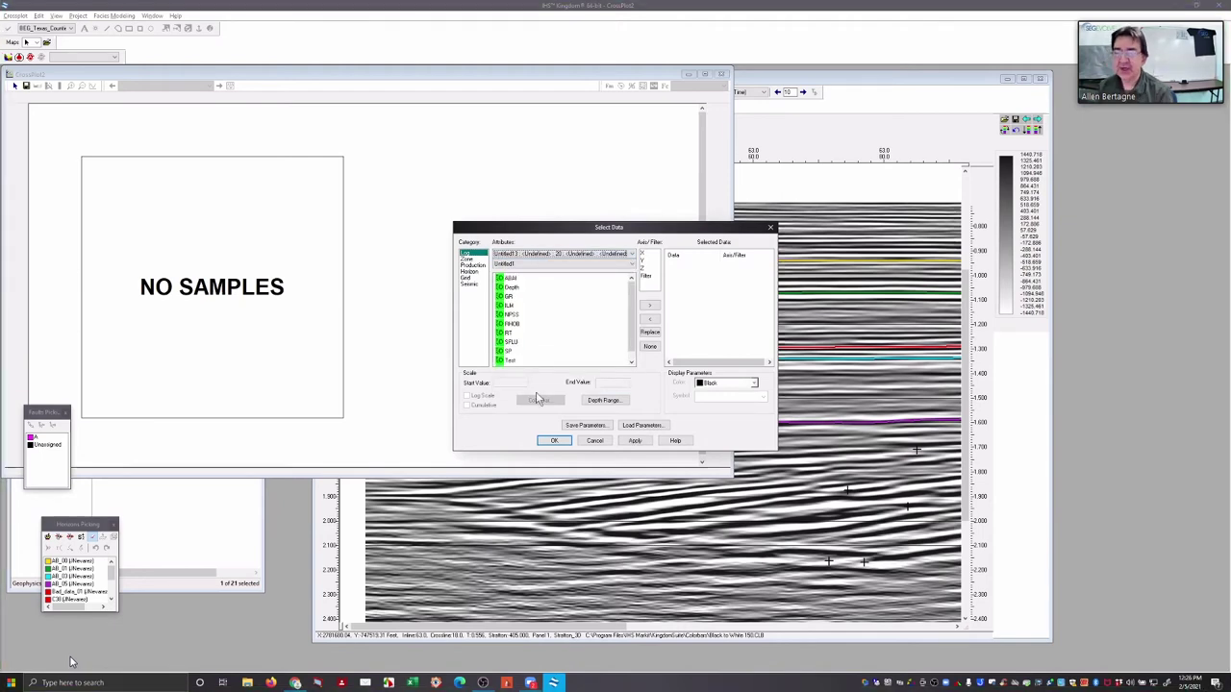
{"action": "left_click", "coordinate": [510, 296]}
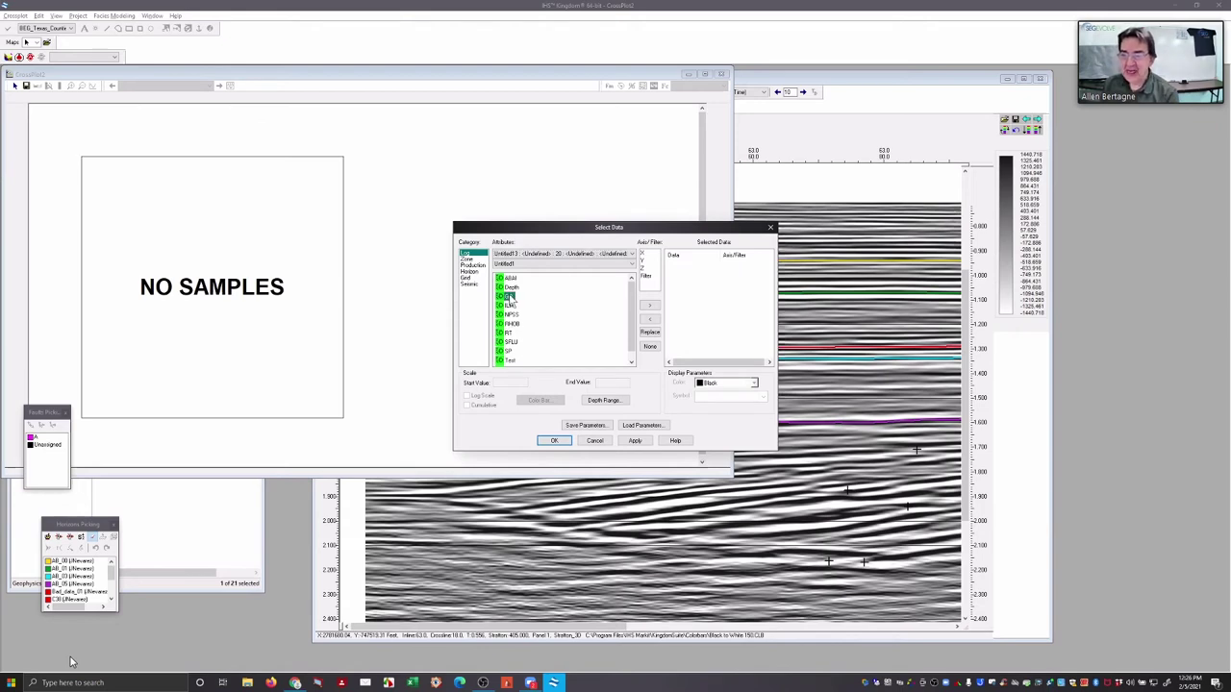
{"action": "left_click", "coordinate": [650, 305]}
{"action": "left_click", "coordinate": [507, 279]}
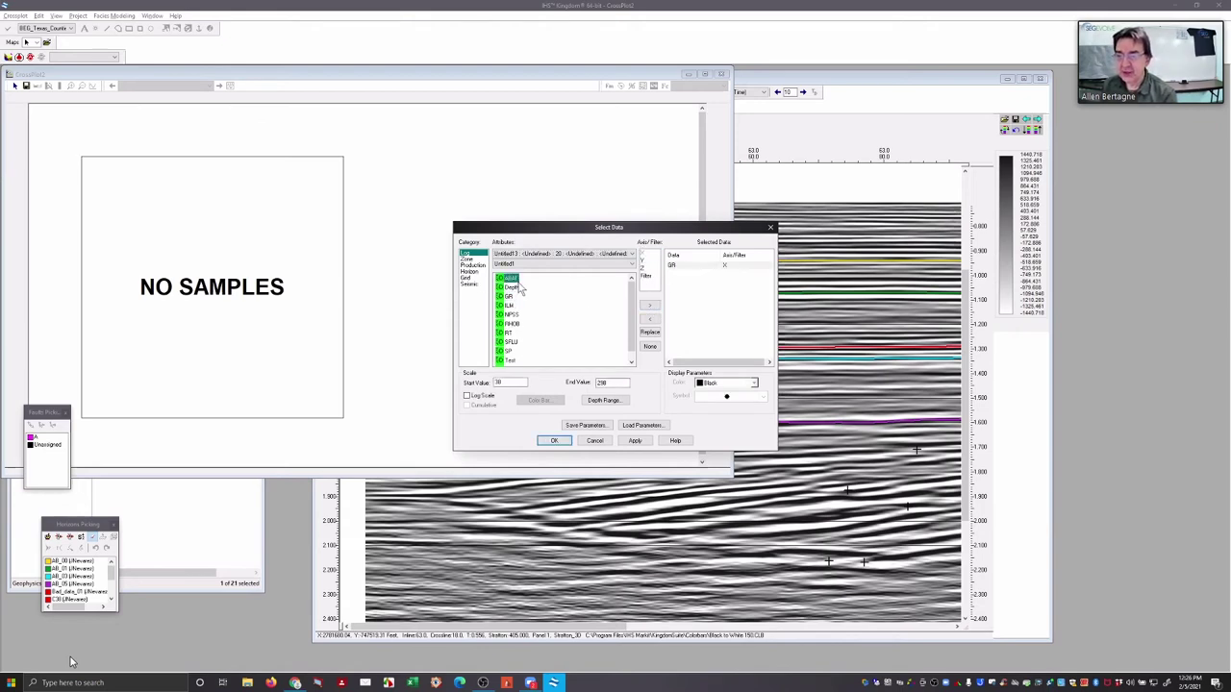
{"action": "left_click", "coordinate": [646, 260]}
{"action": "left_click", "coordinate": [650, 305]}
Assign the NPSS log to the Z axis and generate the crossplot from the selected data
{"action": "scroll", "coordinate": [571, 308], "scroll_direction": "down", "scroll_amount": 1}
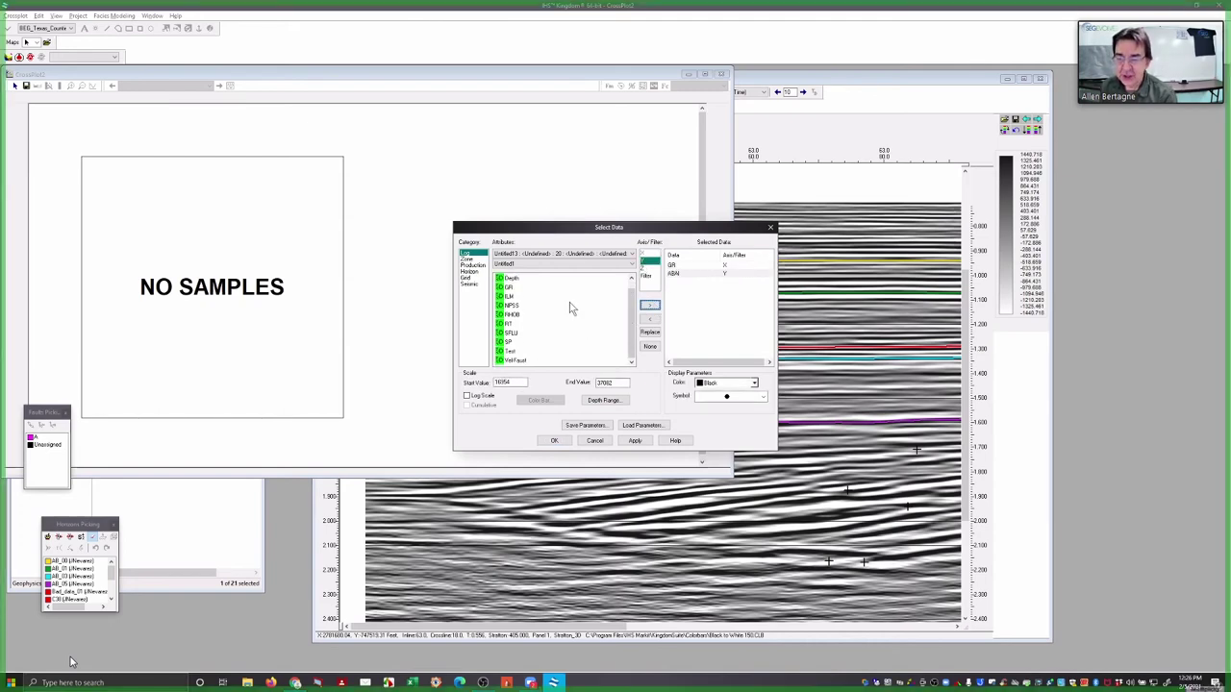
{"action": "left_click", "coordinate": [508, 306]}
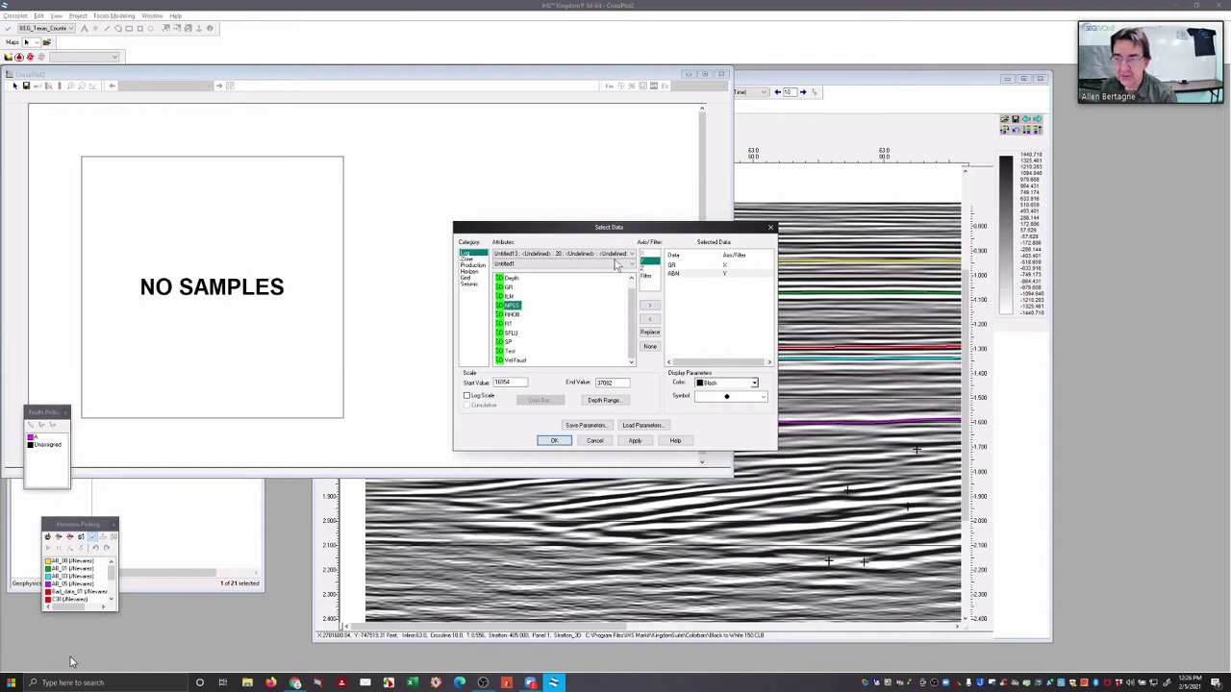
{"action": "left_click", "coordinate": [643, 269]}
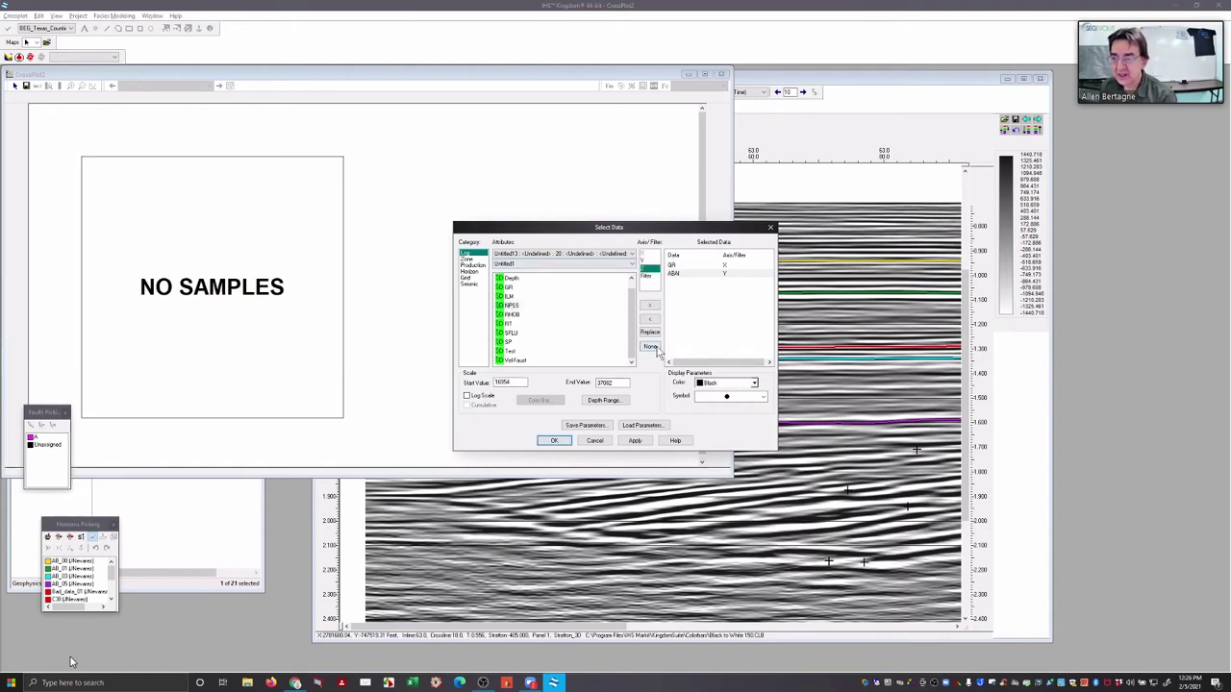
{"action": "left_click", "coordinate": [649, 306]}
{"action": "left_click", "coordinate": [635, 441]}
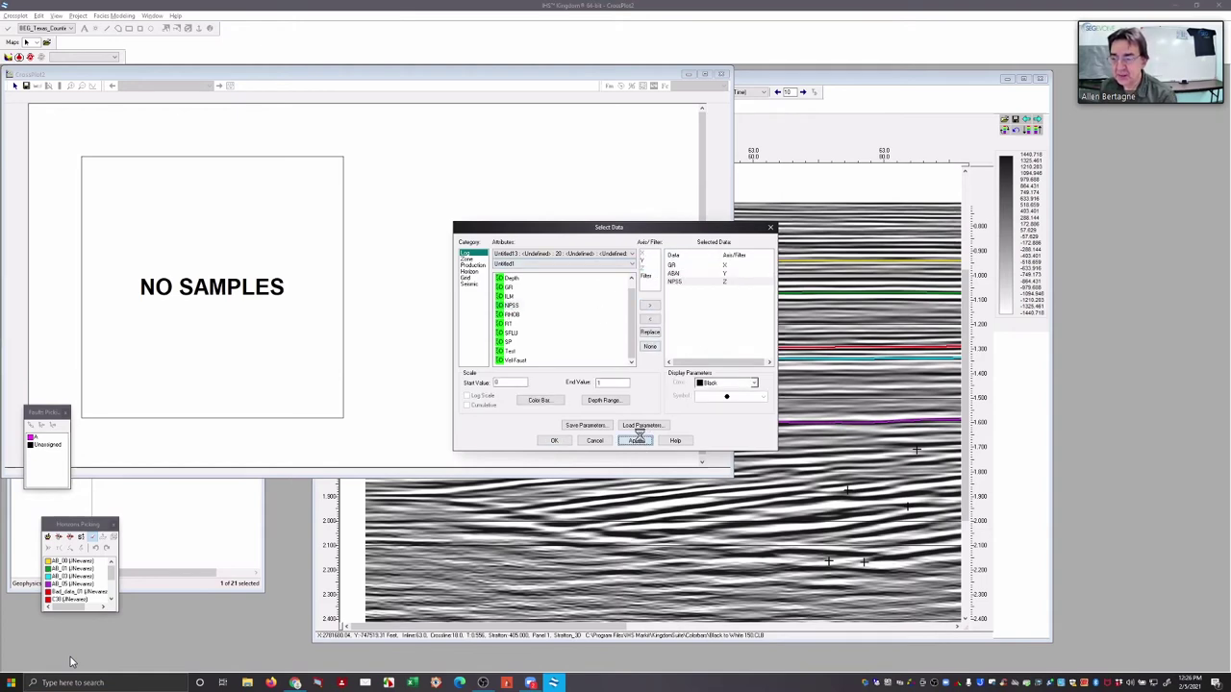
{"action": "left_click", "coordinate": [553, 441]}
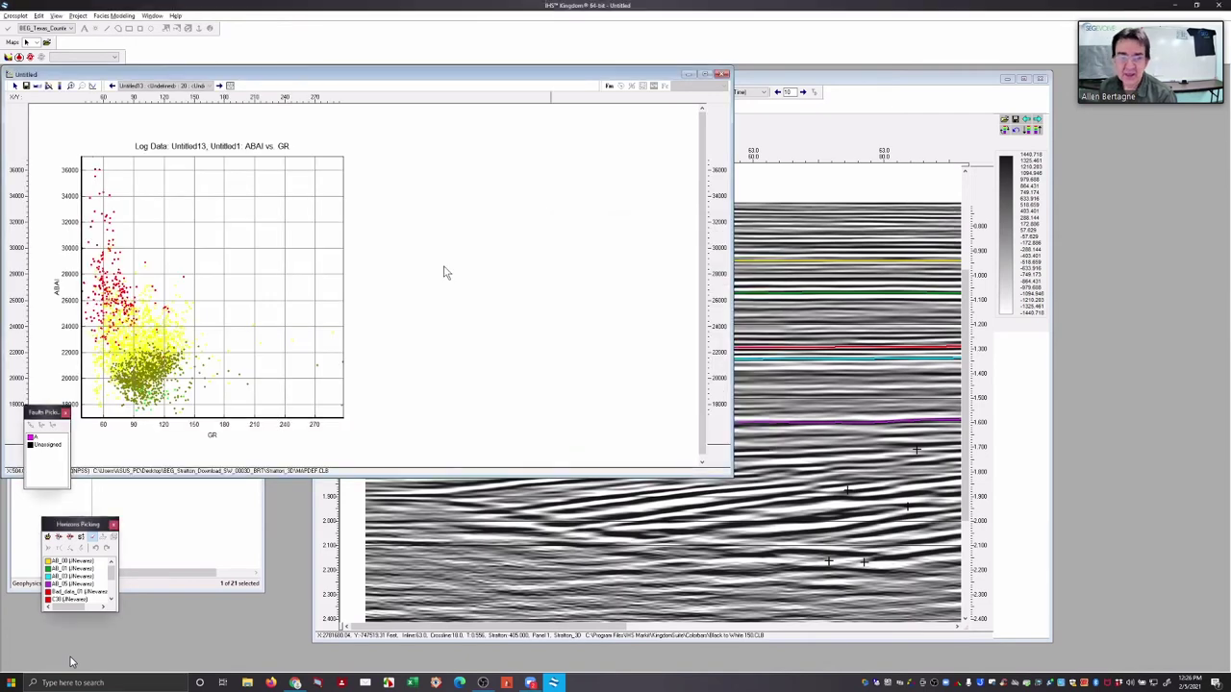
Move the crossplot window clear of the project tree and display its NPSS color bar and log curve tracks
{"action": "left_click_drag", "start_coordinate": [486, 84], "coordinate": [676, 85]}
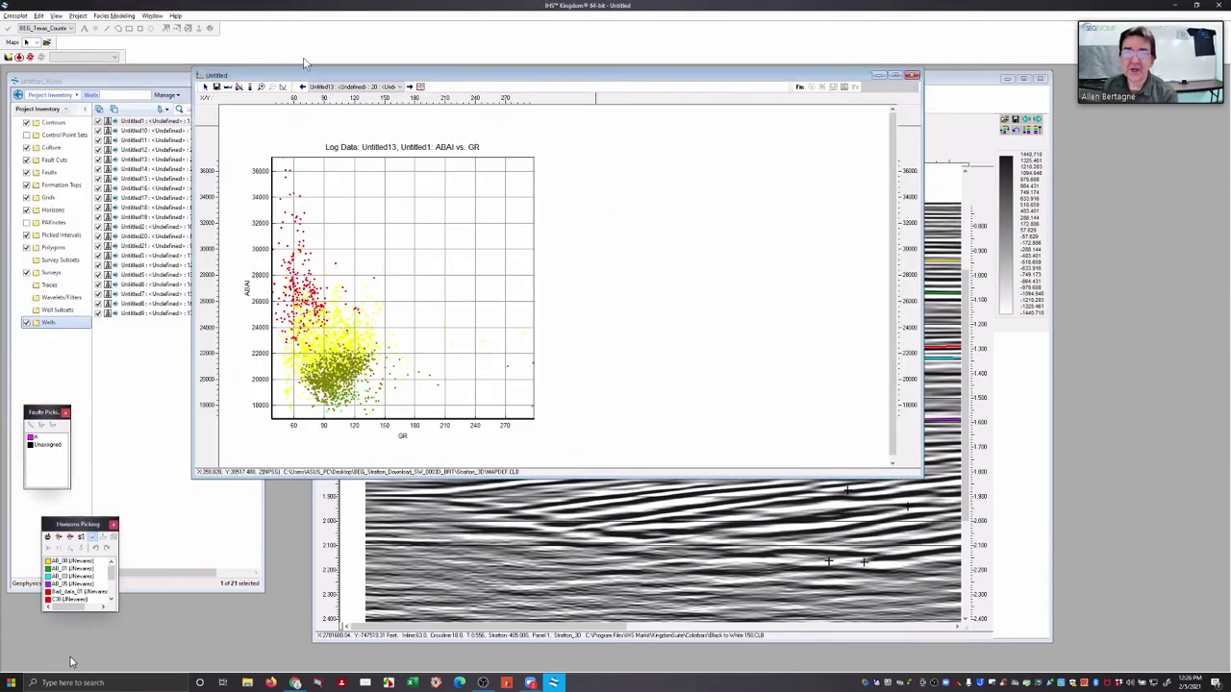
{"action": "left_click", "coordinate": [251, 88]}
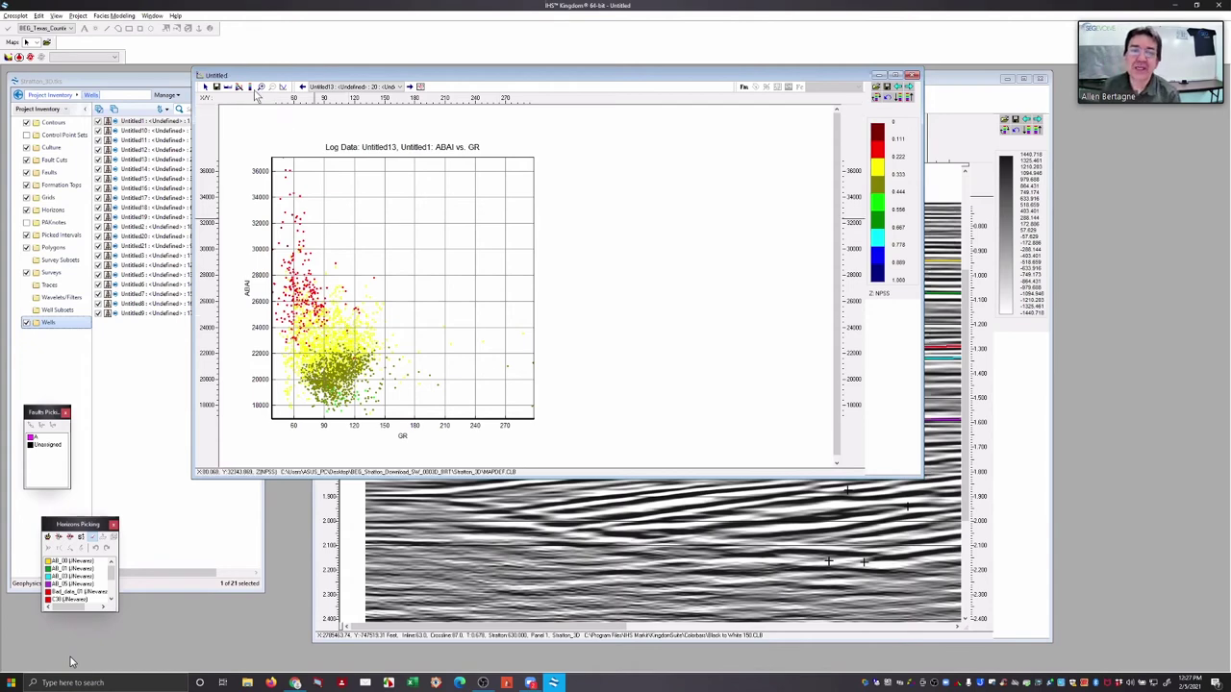
{"action": "left_click", "coordinate": [743, 87]}
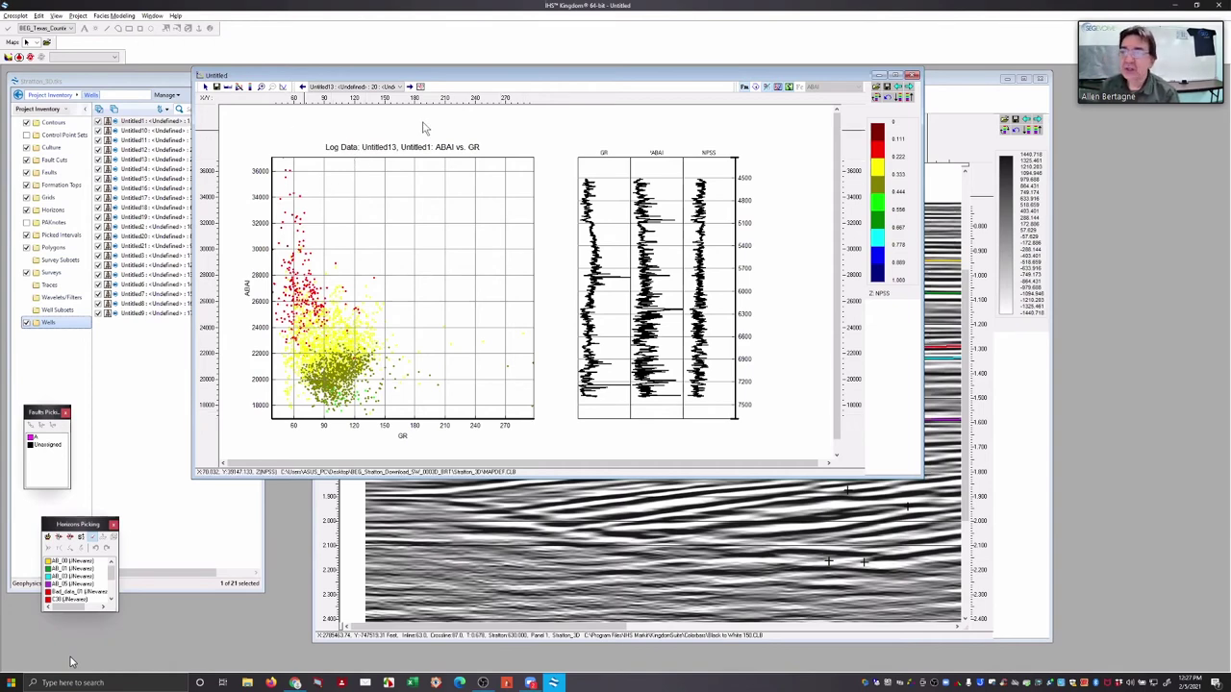
Digitize a facies polygon in the new set GR_ABAI_FaciesPly, enclosing GR from about 45 to 90 over the full ABAI range
{"action": "right_click", "coordinate": [453, 200]}
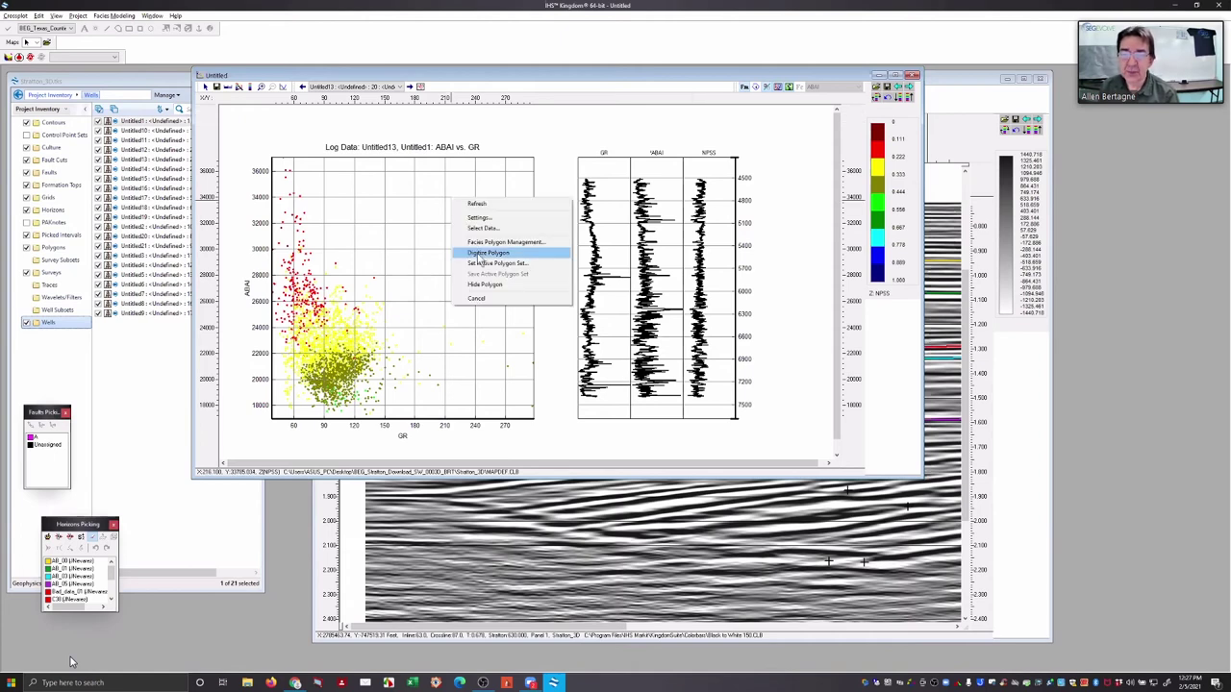
{"action": "left_click", "coordinate": [478, 254]}
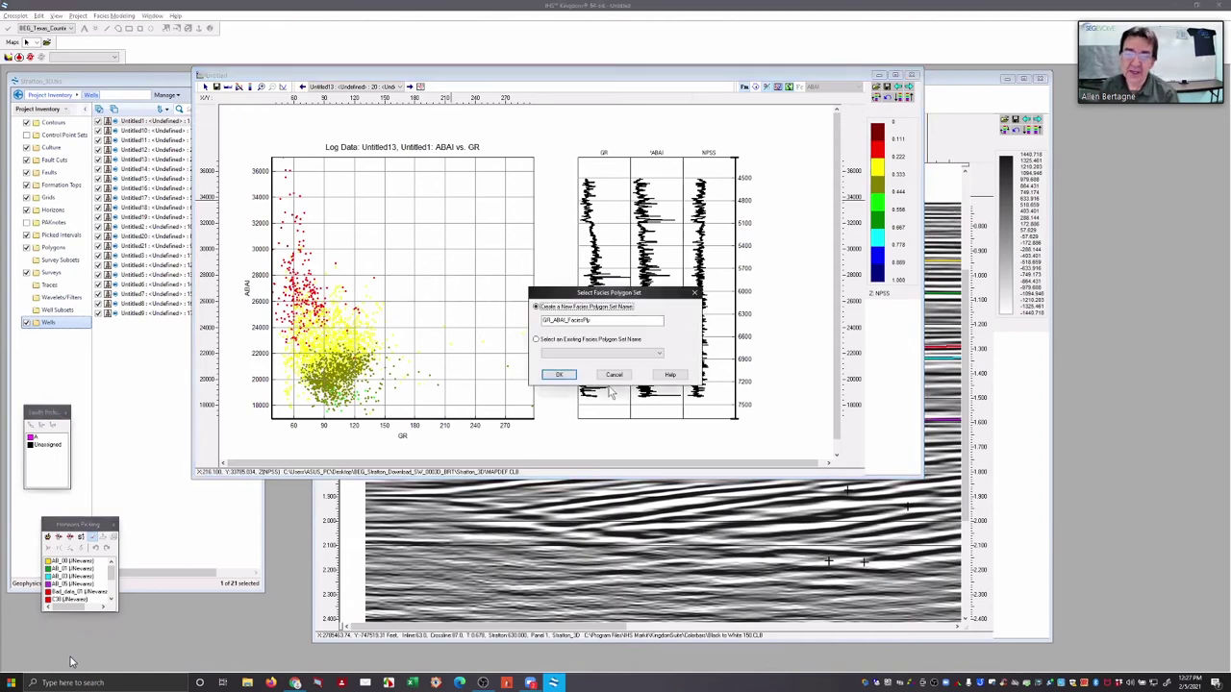
{"action": "left_click", "coordinate": [561, 375]}
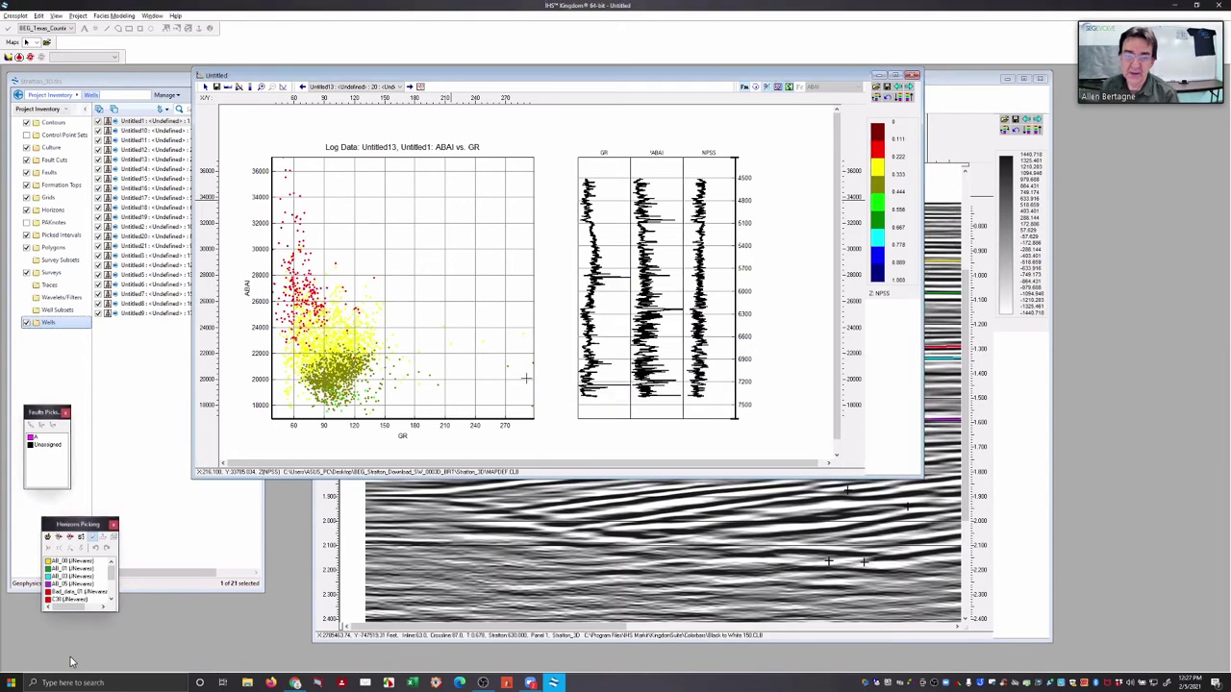
{"action": "left_click", "coordinate": [324, 172]}
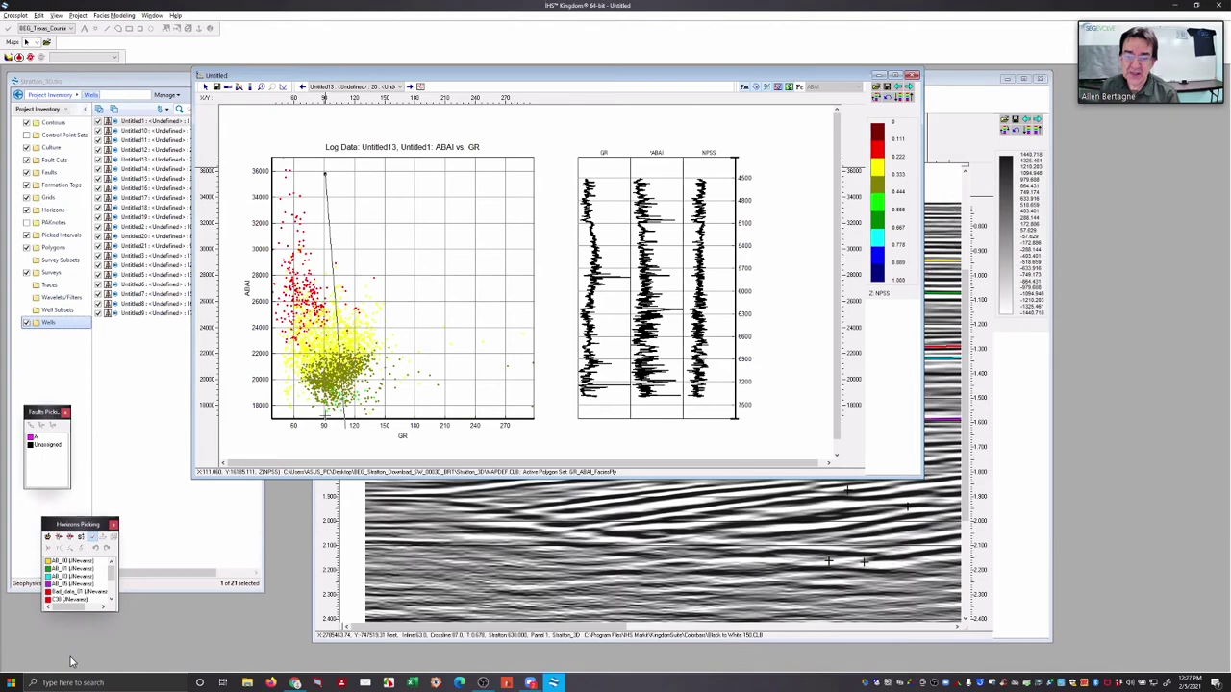
{"action": "left_click", "coordinate": [284, 412]}
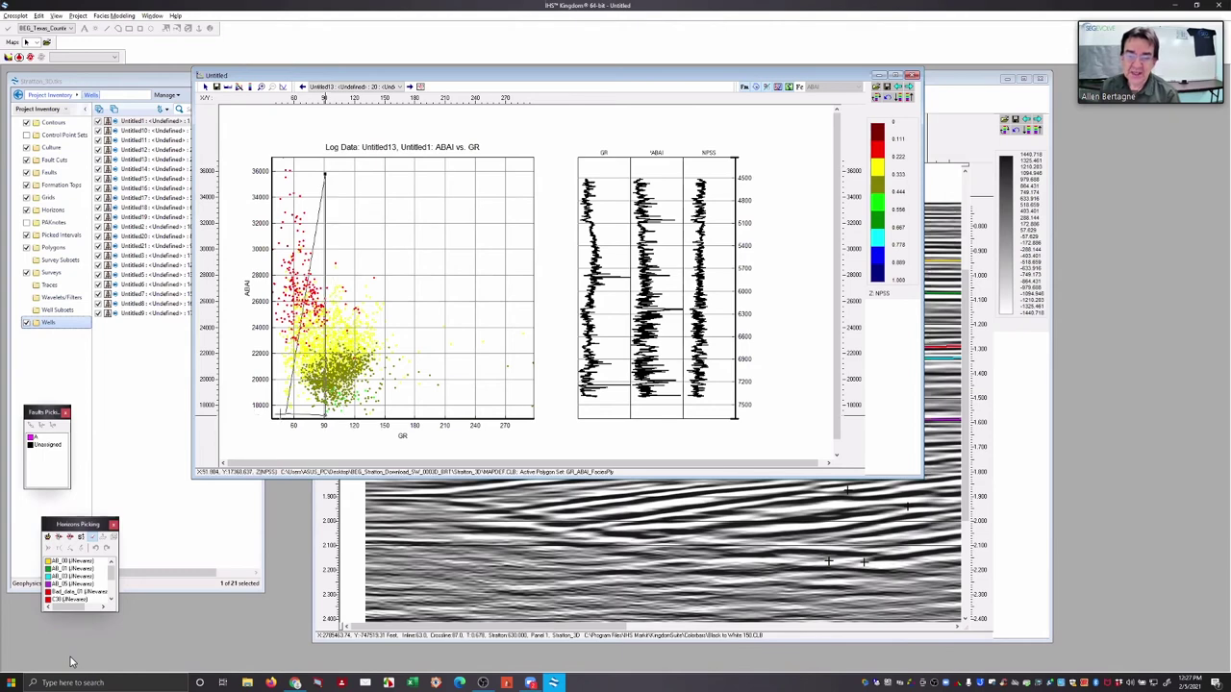
{"action": "left_click", "coordinate": [282, 201]}
{"action": "left_click", "coordinate": [279, 168]}
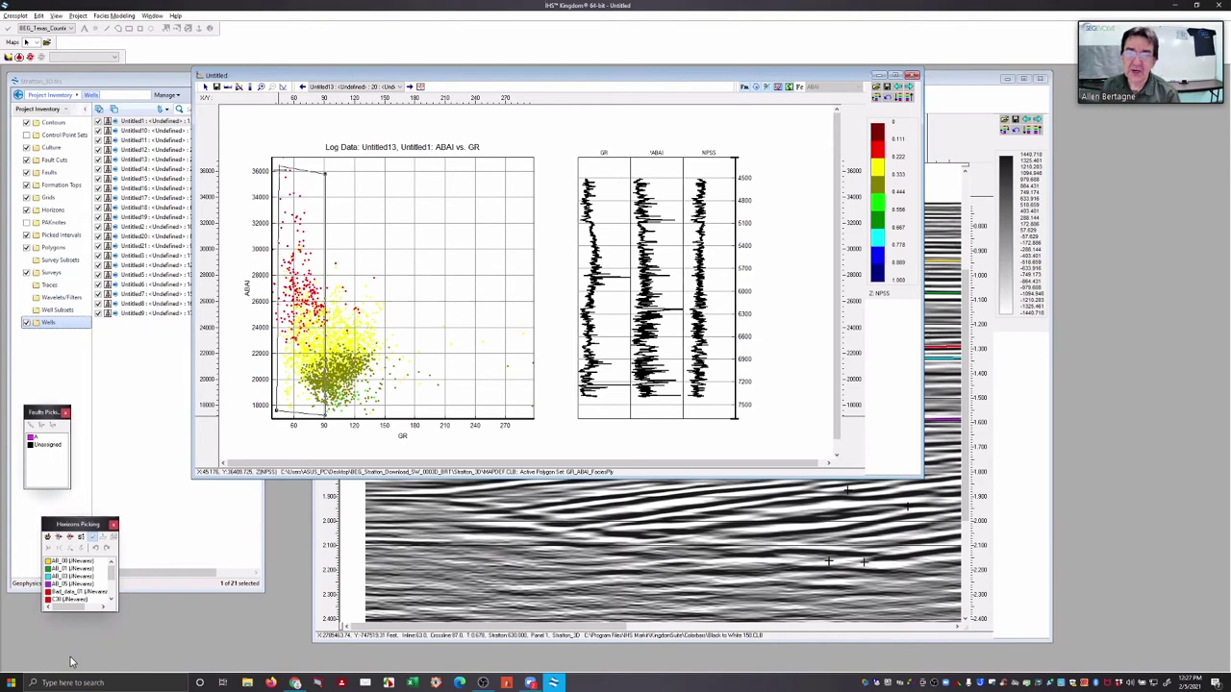
{"action": "double_click", "coordinate": [280, 171]}
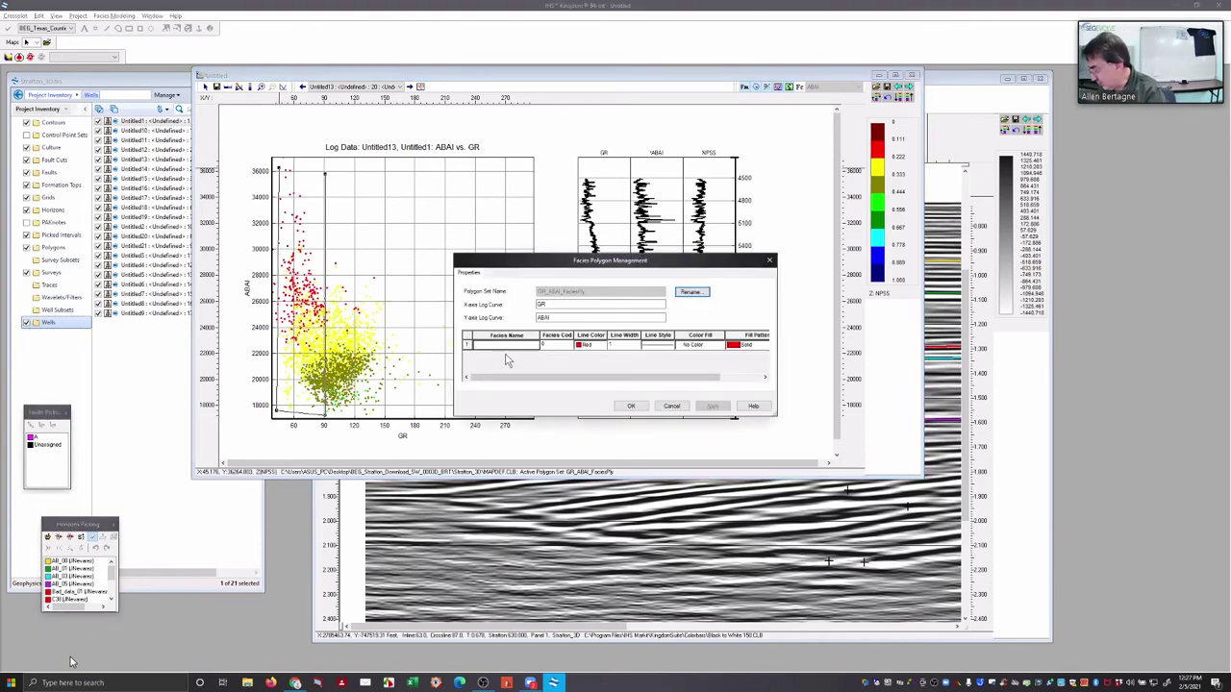
Name the facies polygon SANDS, set its line width to 3 and its color fill to Gold, and accept the properties
{"action": "type", "text": "SAN"}
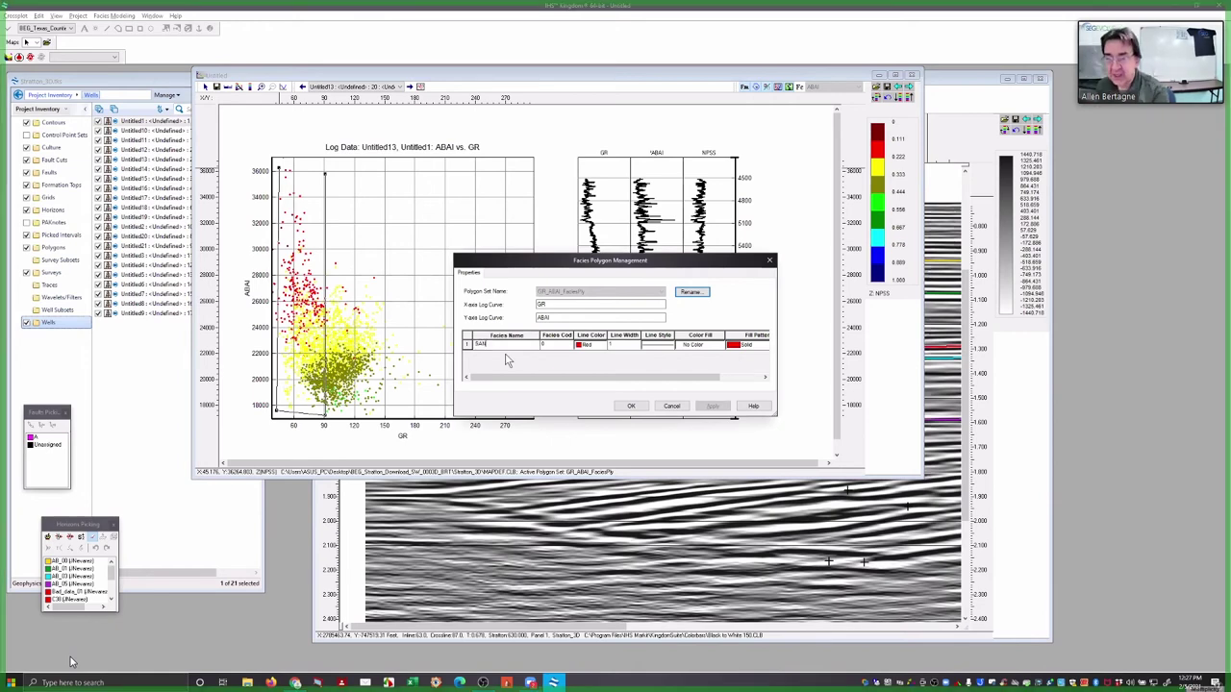
{"action": "type", "text": "DS"}
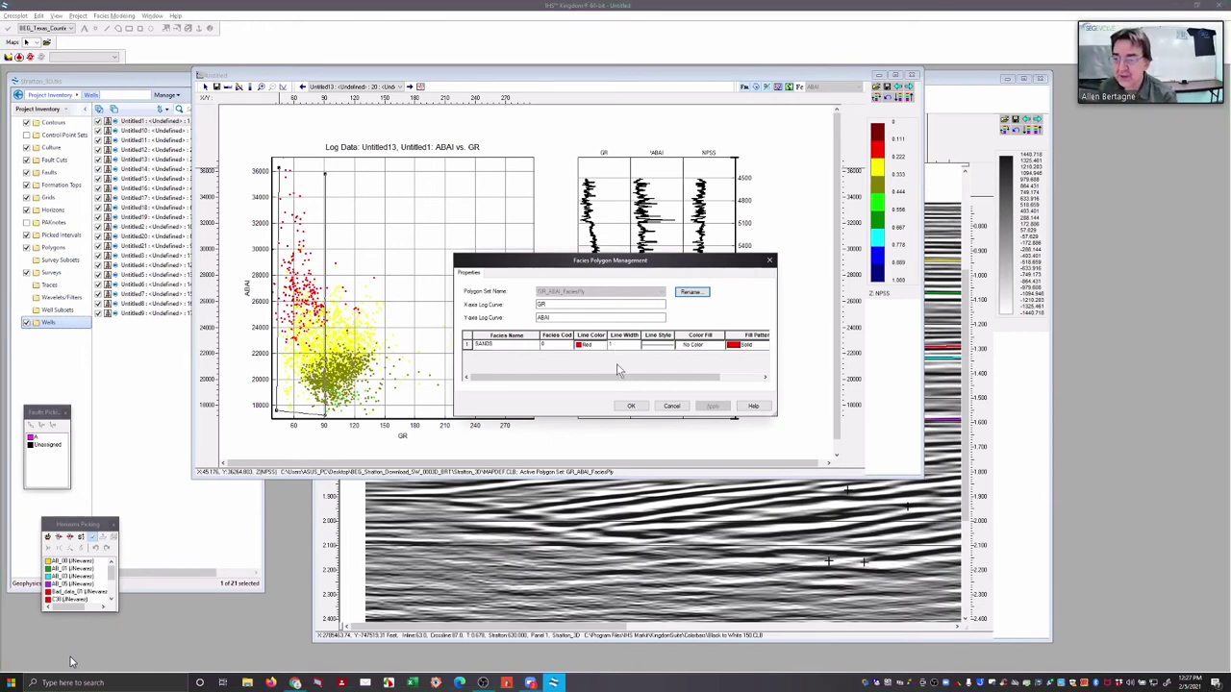
{"action": "left_click", "coordinate": [612, 347]}
{"action": "left_click", "coordinate": [618, 373]}
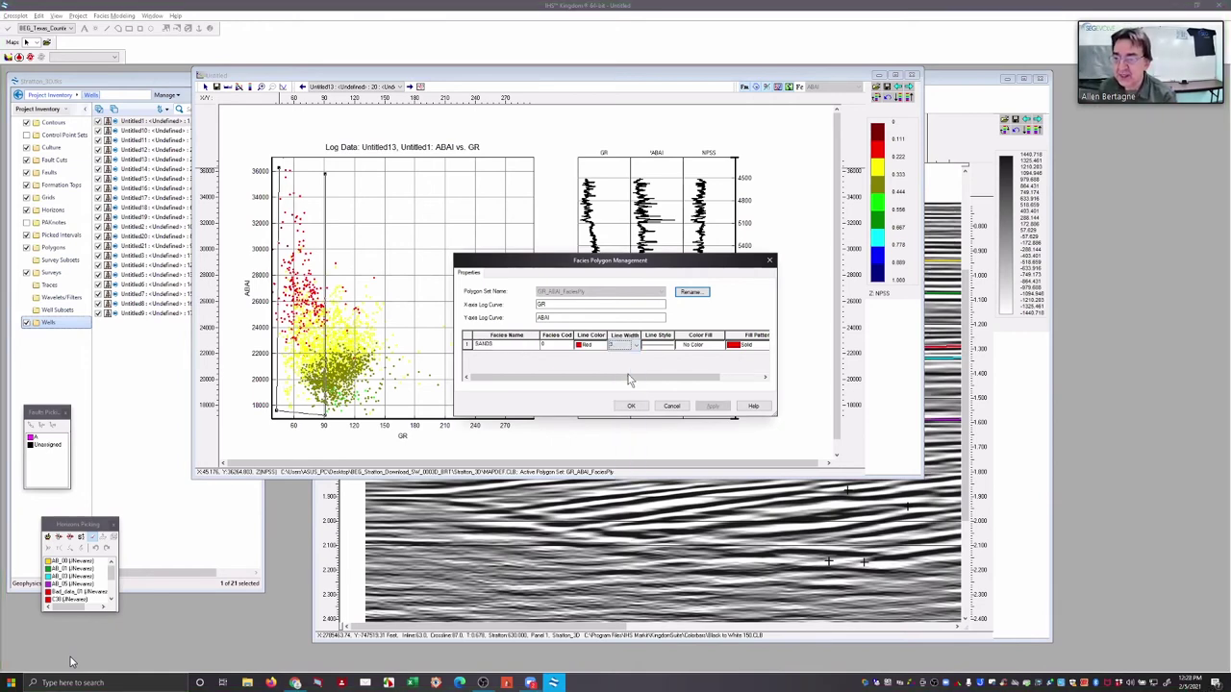
{"action": "left_click", "coordinate": [756, 346]}
{"action": "left_click", "coordinate": [750, 348]}
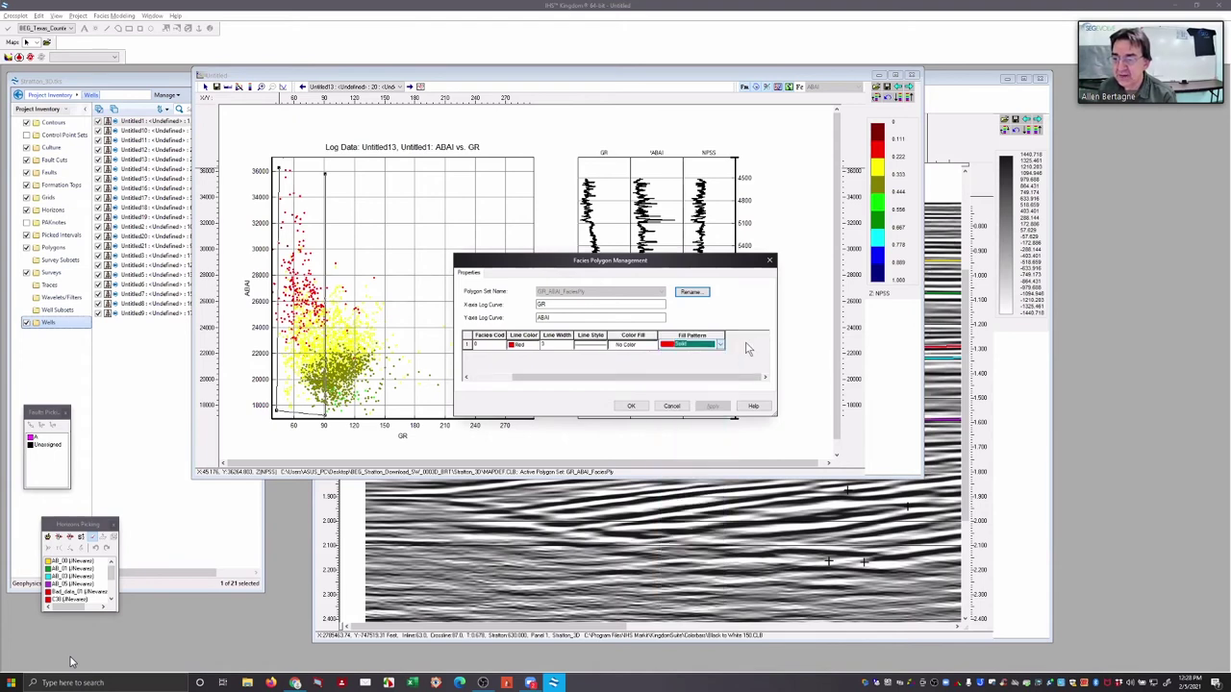
{"action": "left_click", "coordinate": [637, 351]}
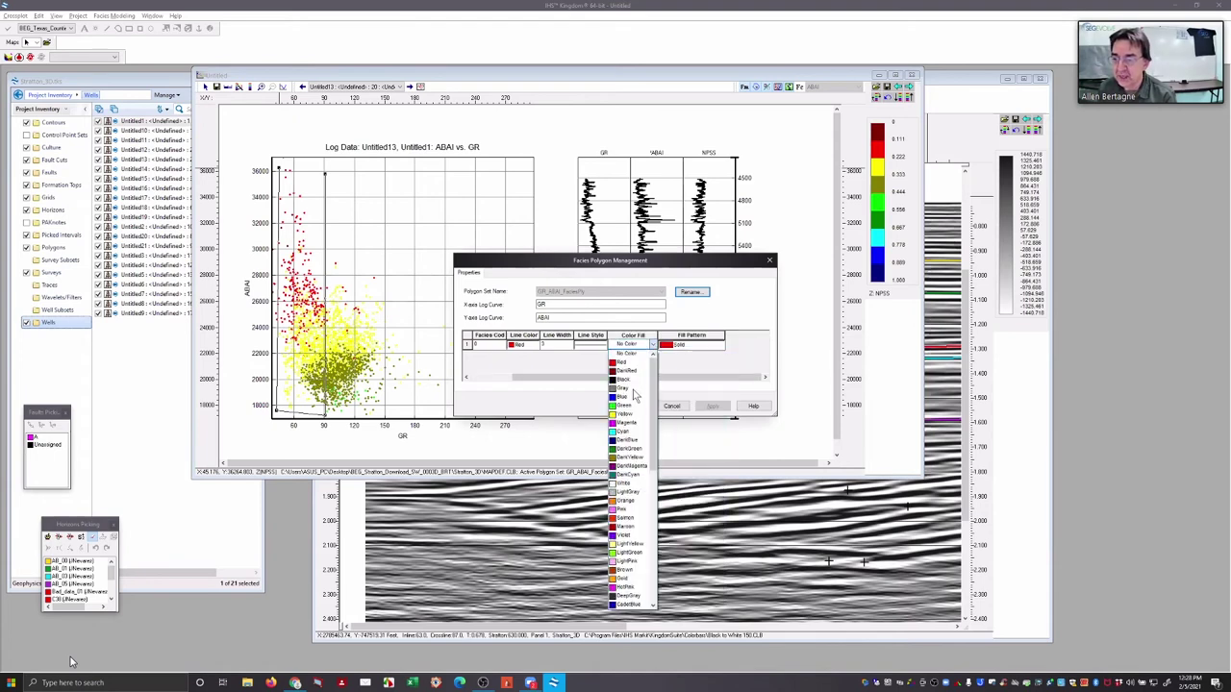
{"action": "left_click", "coordinate": [623, 579]}
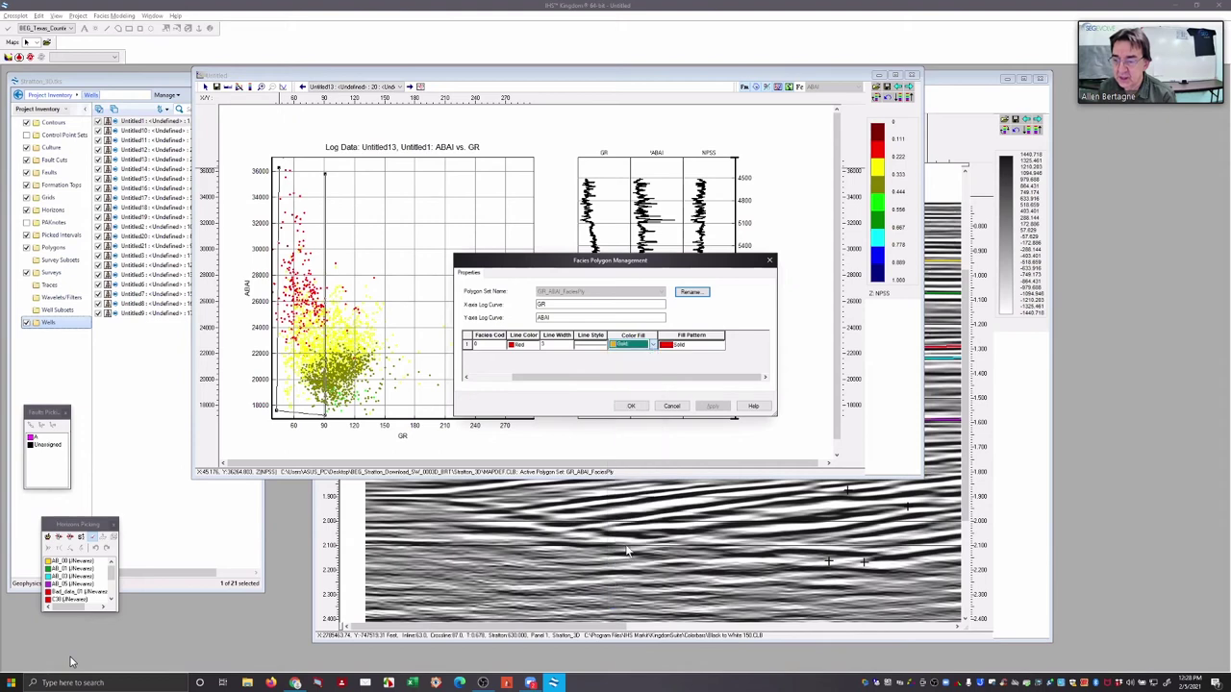
{"action": "left_click", "coordinate": [632, 406]}
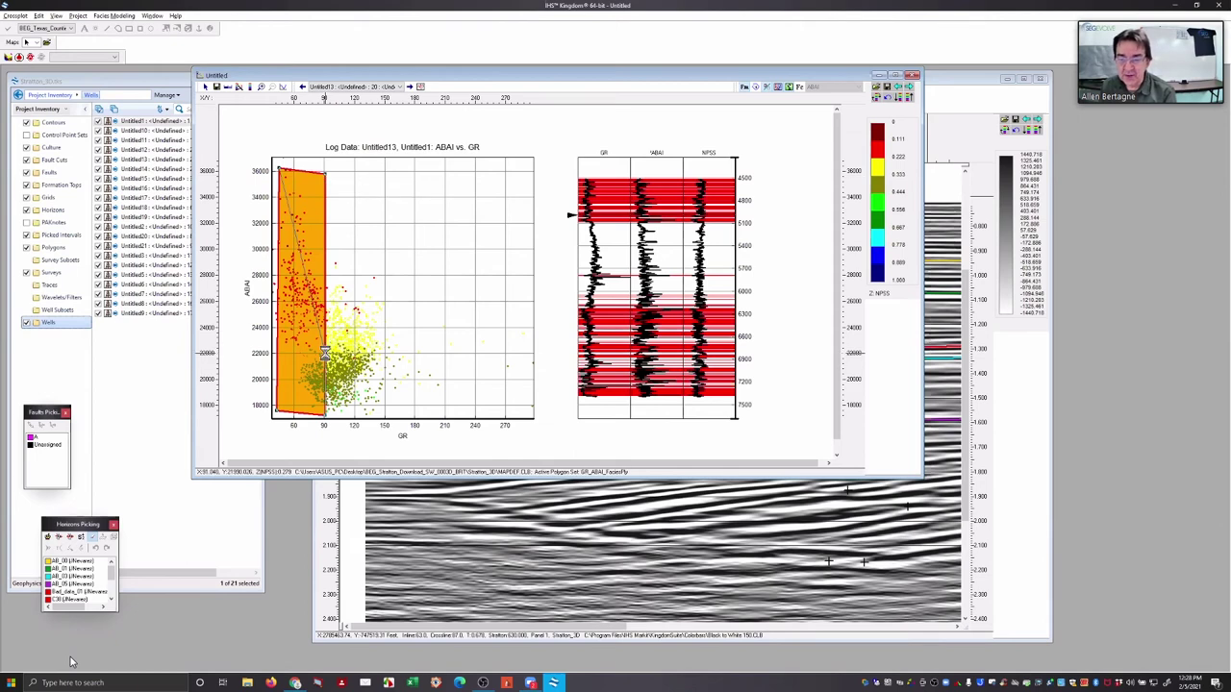
Reshape the SANDS polygon to cover only the low-GR, low-impedance points, with GR below about 90 and ABAI below about 21500
{"action": "left_click", "coordinate": [325, 354]}
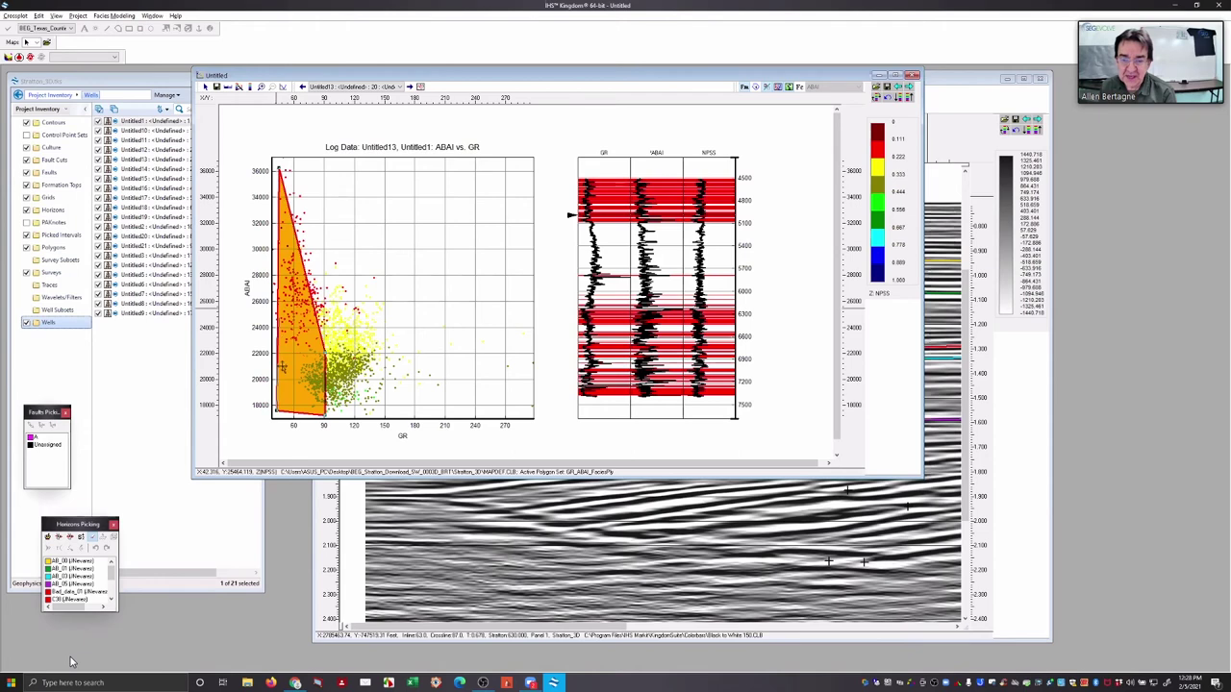
{"action": "left_click_drag", "start_coordinate": [278, 362], "coordinate": [323, 378]}
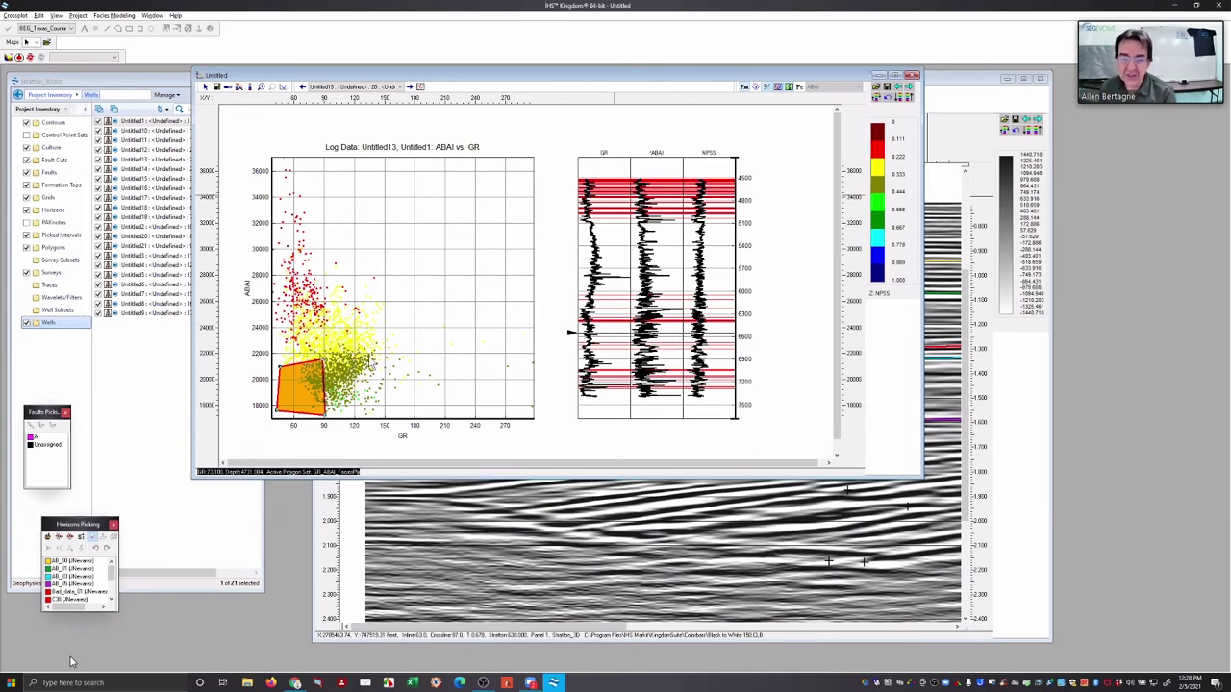
{"action": "left_click", "coordinate": [606, 252]}
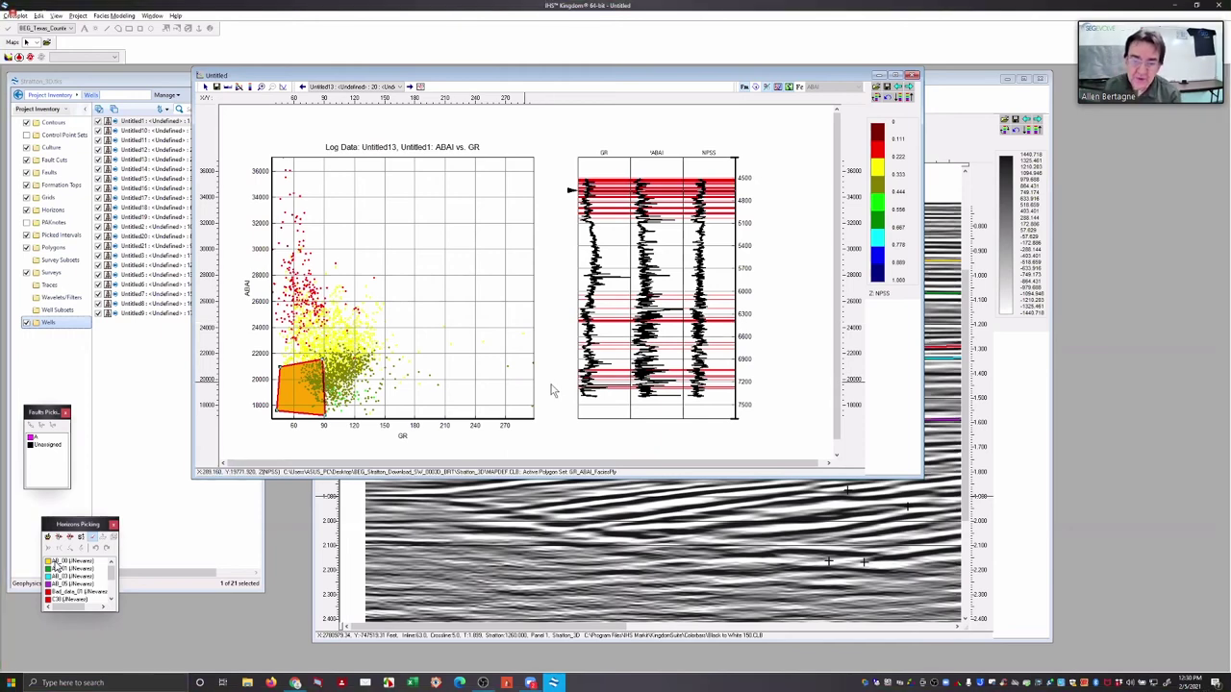
Move the SANDS polygon across different point clusters, ending over GR about 110 to 157 and ABAI about 20500 to 24500
{"action": "left_click_drag", "start_coordinate": [304, 361], "coordinate": [359, 358]}
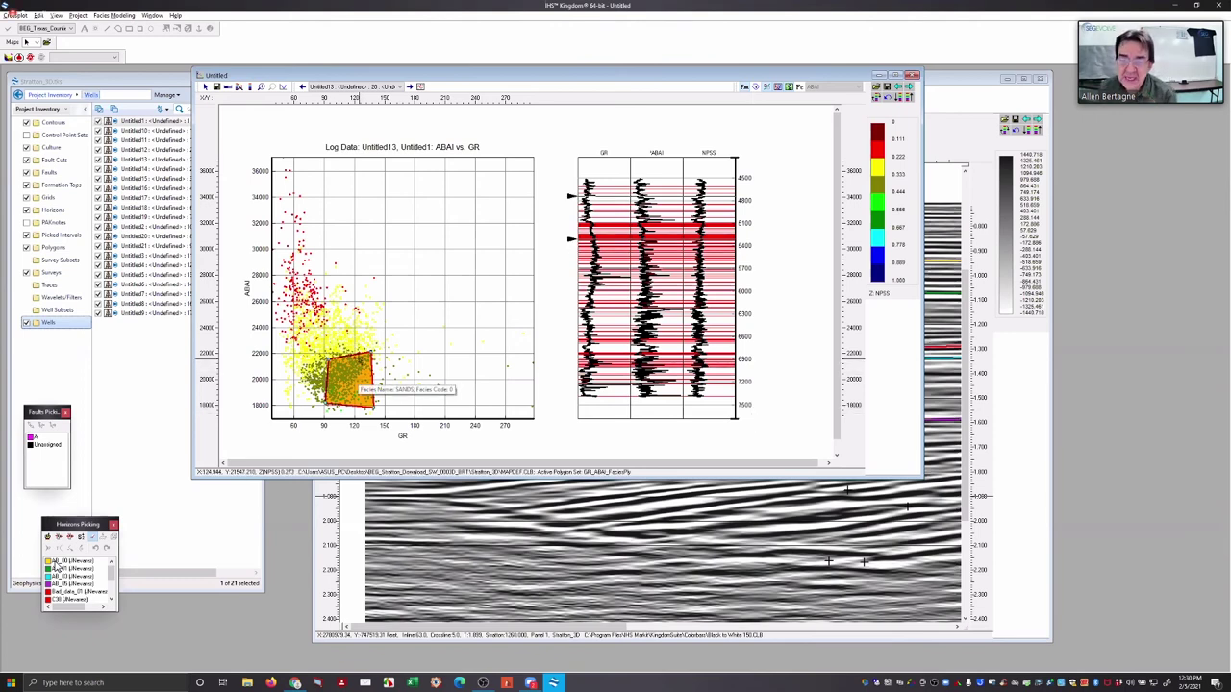
{"action": "left_click_drag", "start_coordinate": [361, 362], "coordinate": [373, 369]}
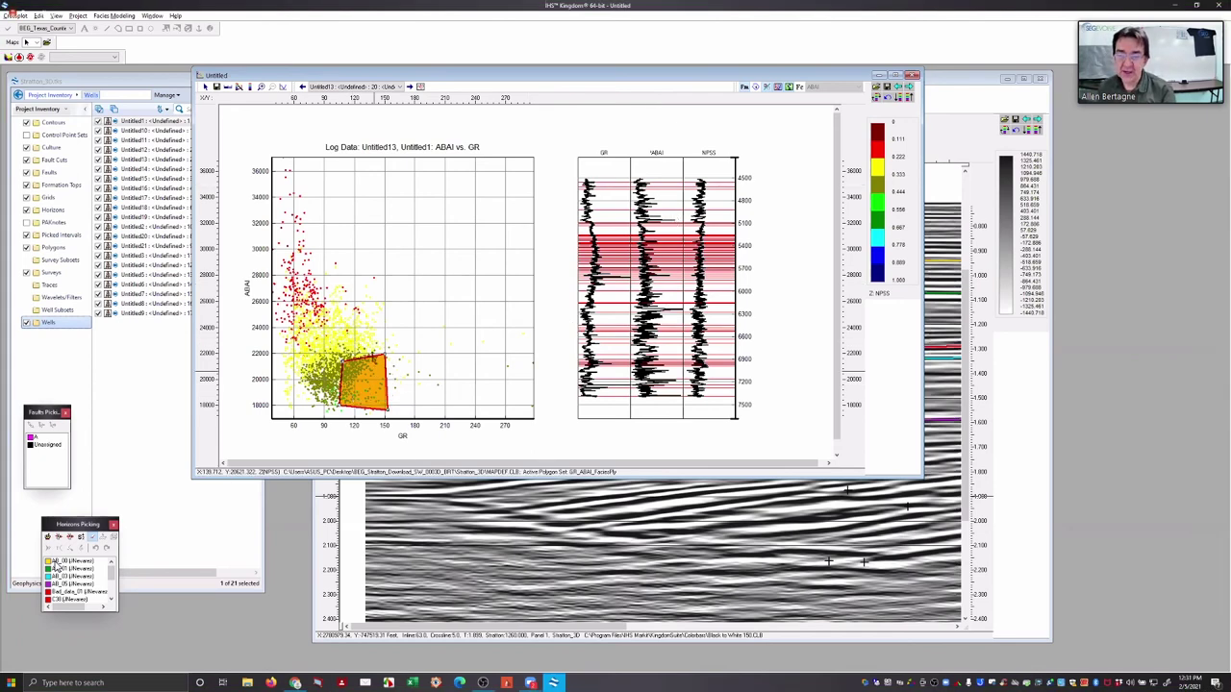
{"action": "left_click", "coordinate": [319, 313]}
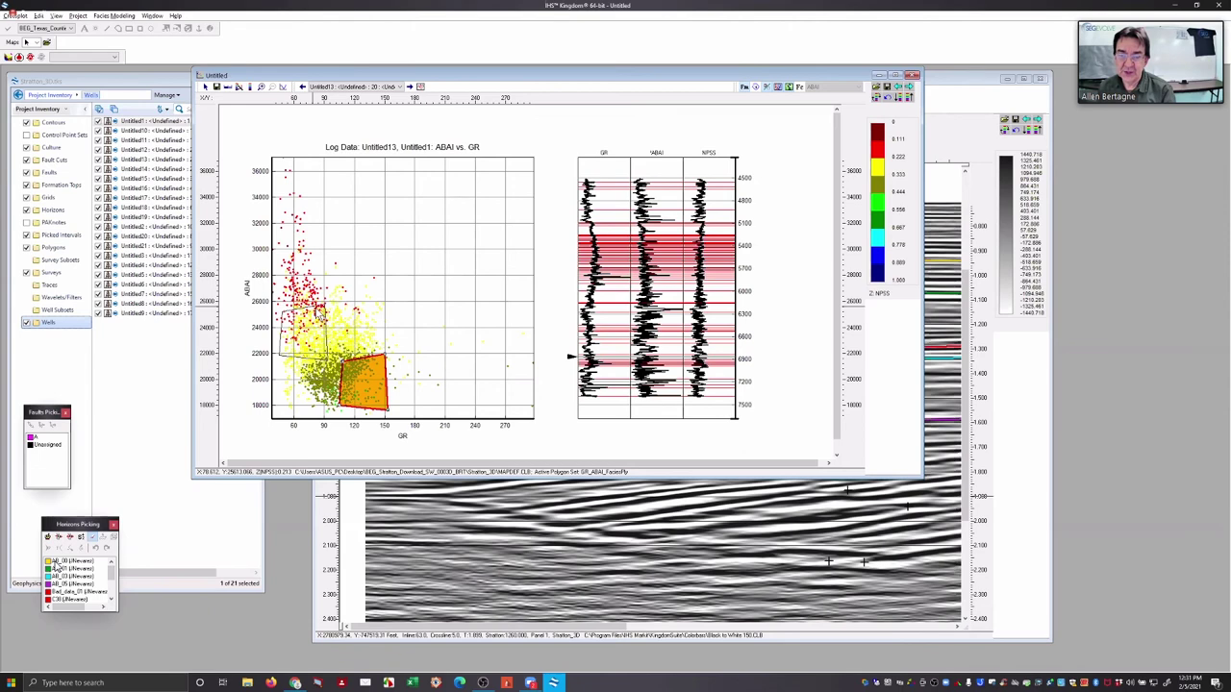
{"action": "left_click", "coordinate": [358, 301]}
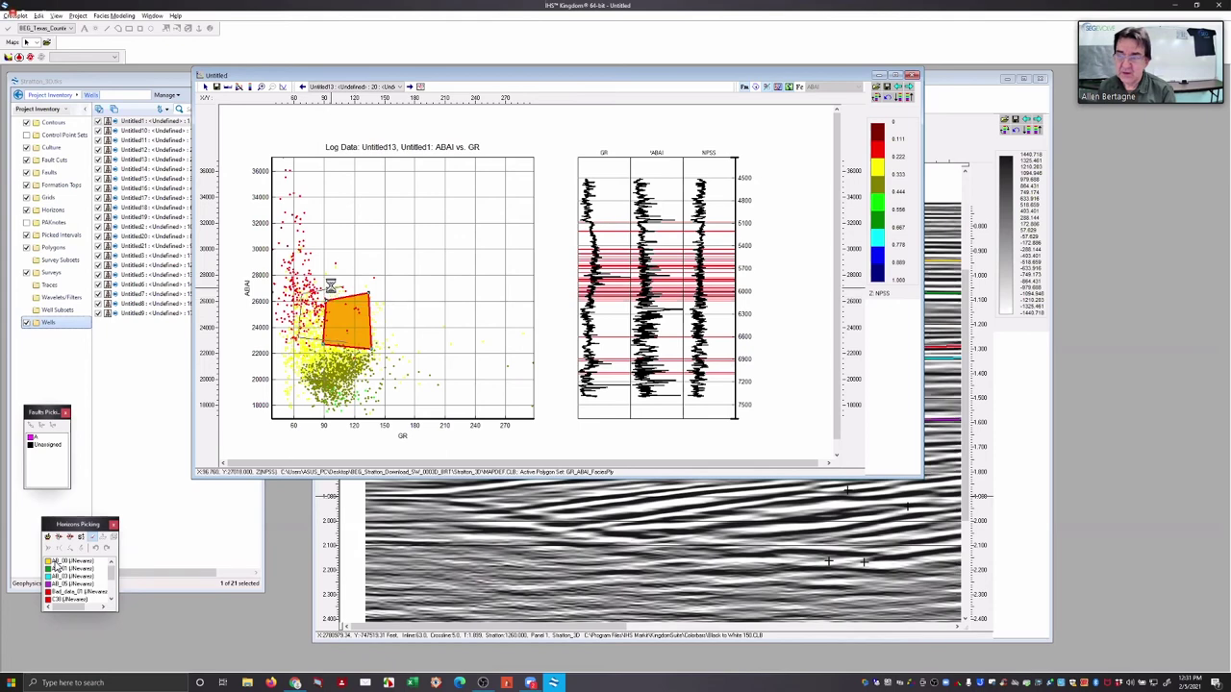
{"action": "left_click_drag", "start_coordinate": [329, 291], "coordinate": [303, 281]}
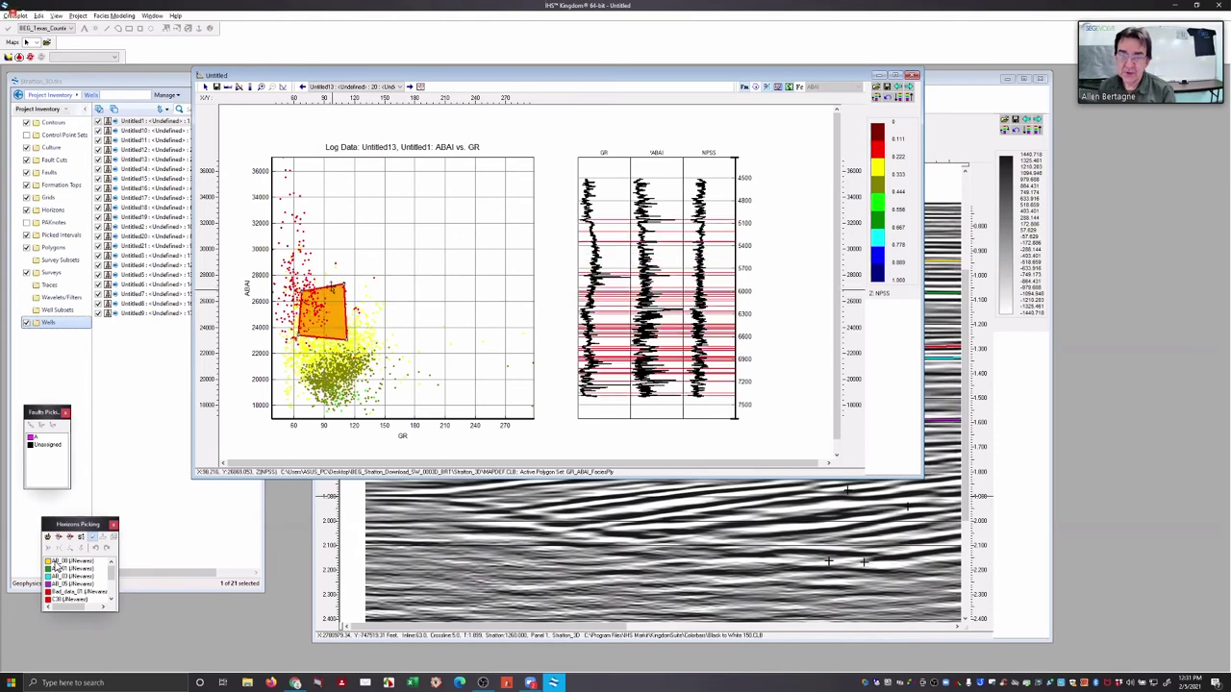
{"action": "left_click", "coordinate": [376, 322]}
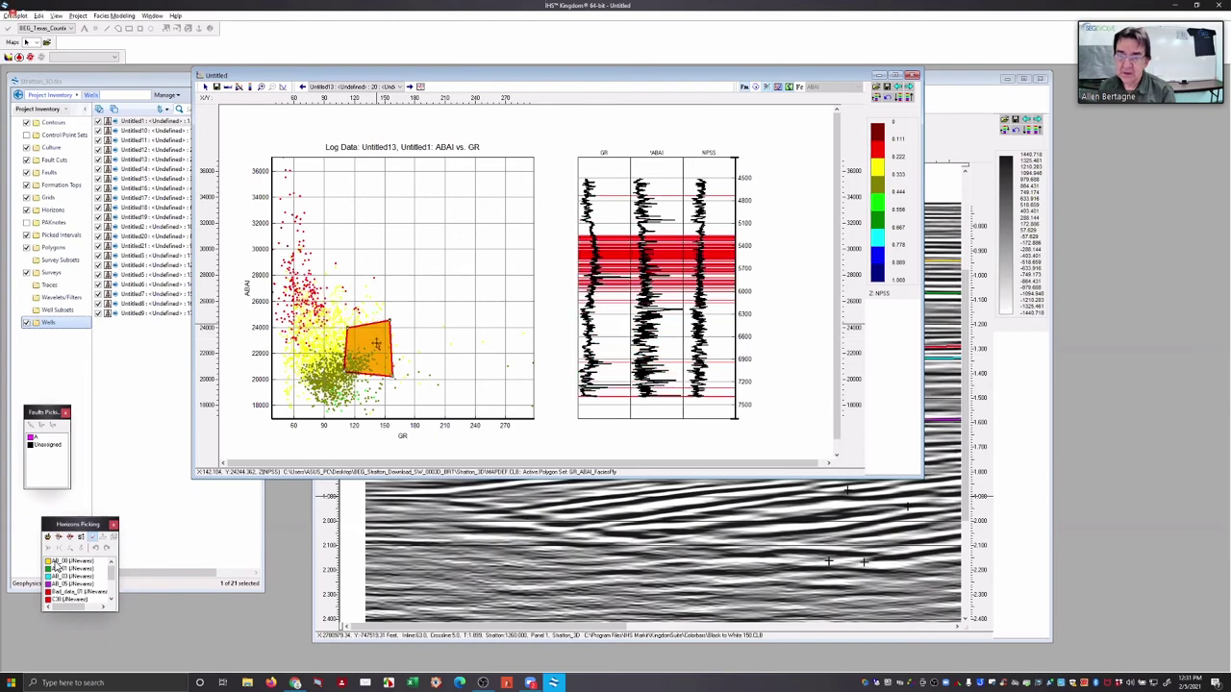
{"action": "mouse_move", "coordinate": [374, 354]}
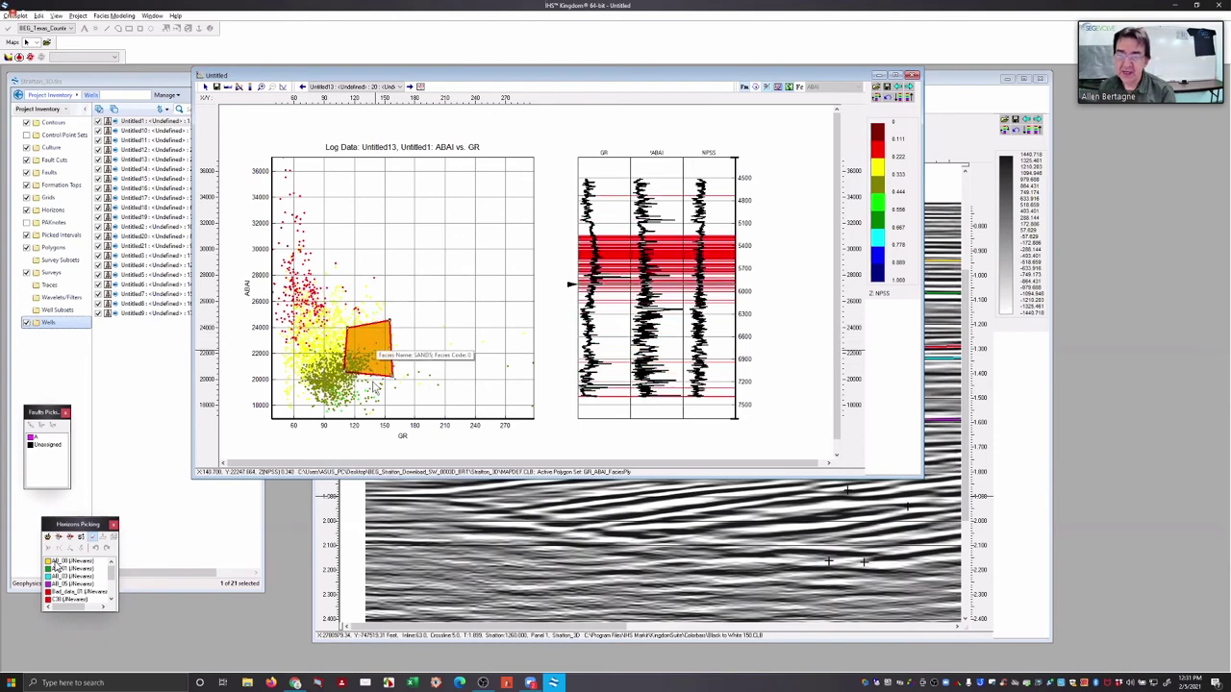
Move the SANDS polygon over the low-GR, low-ABAI points and reshape its upper vertex to about GR 76 and ABAI 22500
{"action": "left_click", "coordinate": [319, 353]}
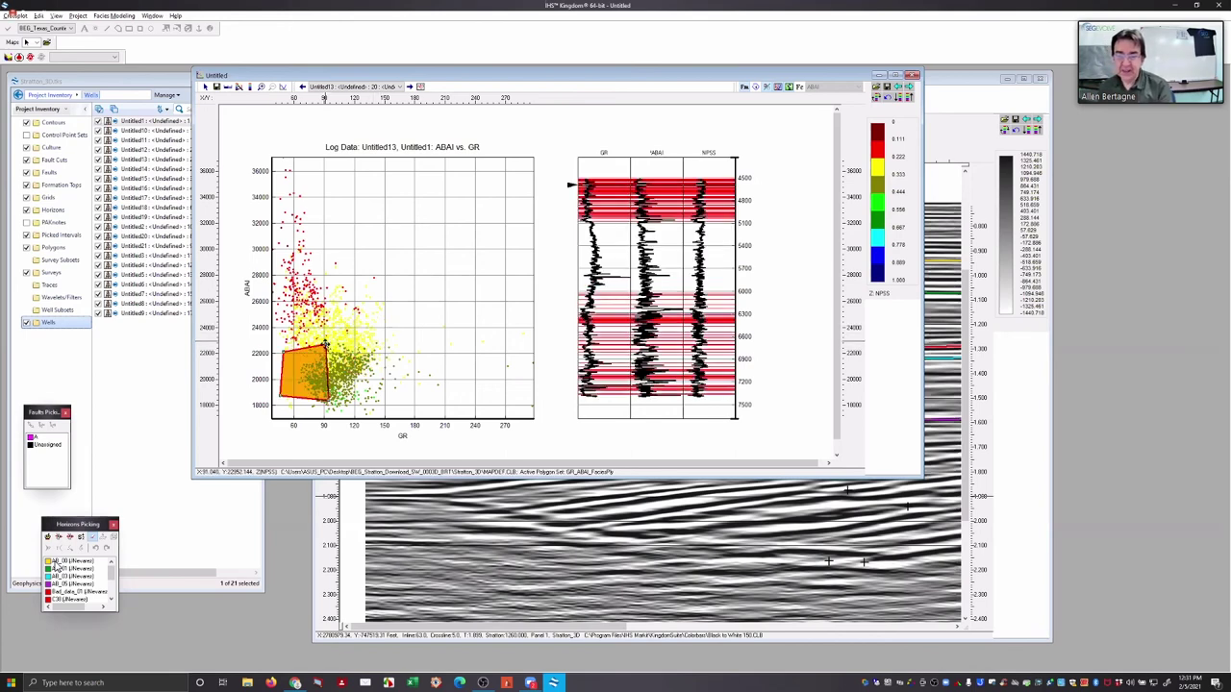
{"action": "left_click", "coordinate": [313, 279]}
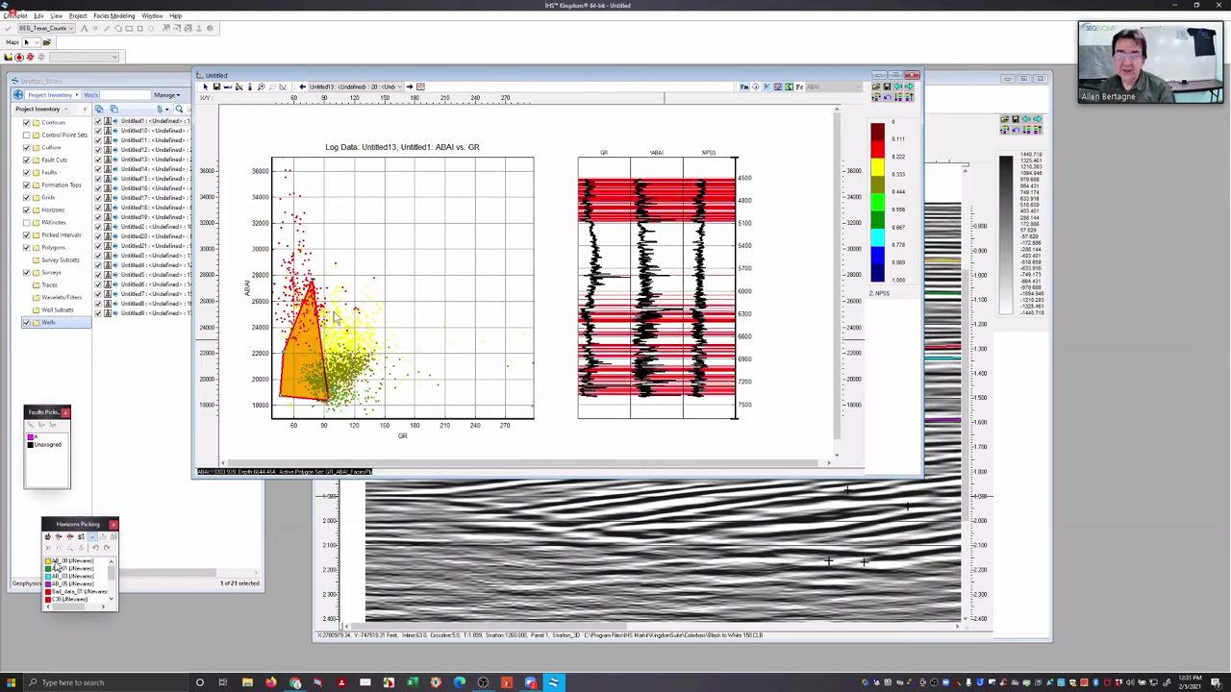
{"action": "left_click_drag", "start_coordinate": [311, 280], "coordinate": [310, 346]}
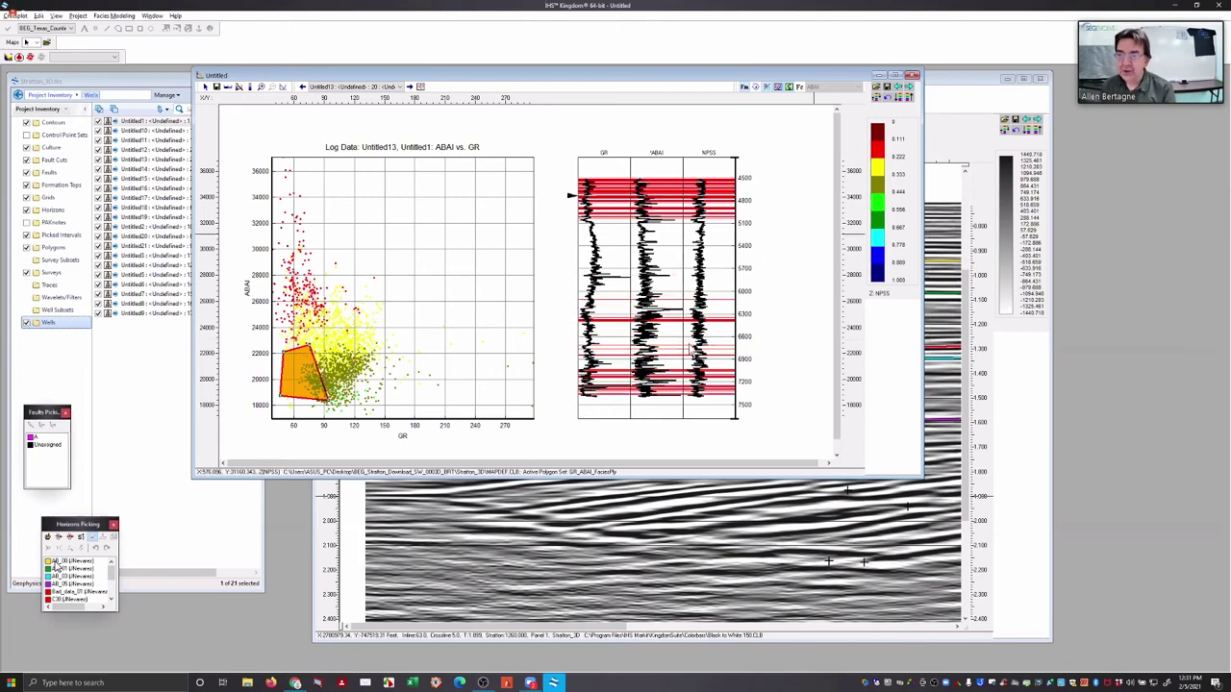
{"action": "key", "text": "ctrl+Tab"}
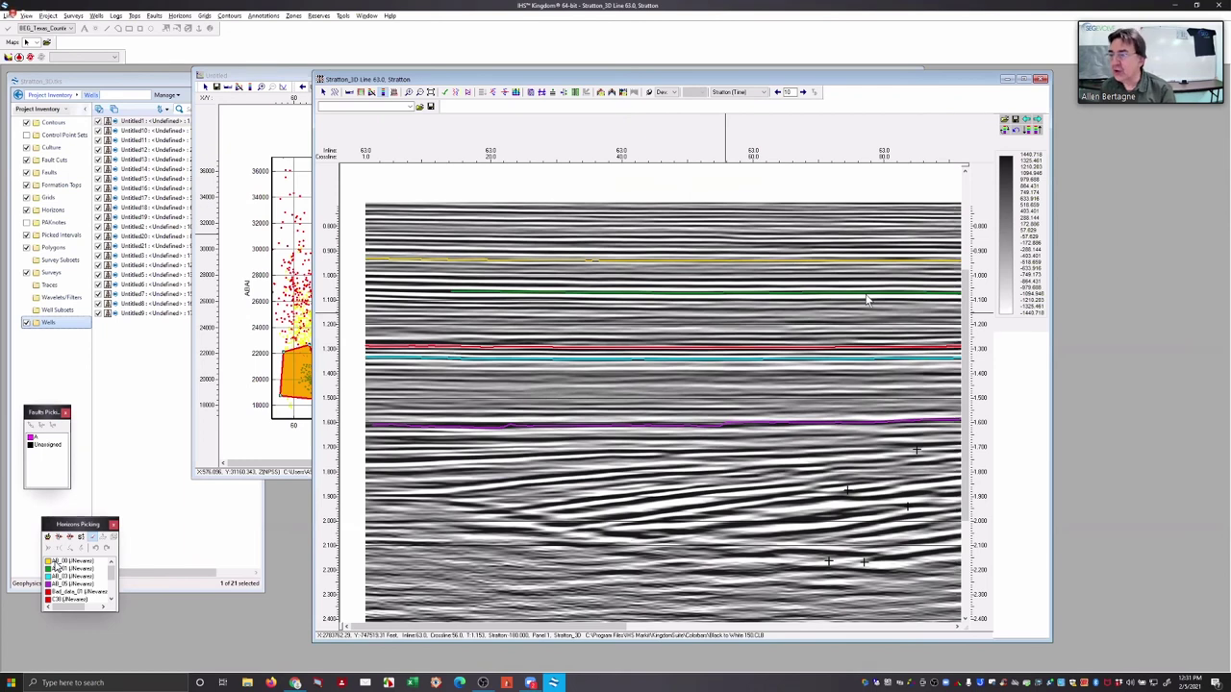
{"action": "left_click", "coordinate": [300, 406]}
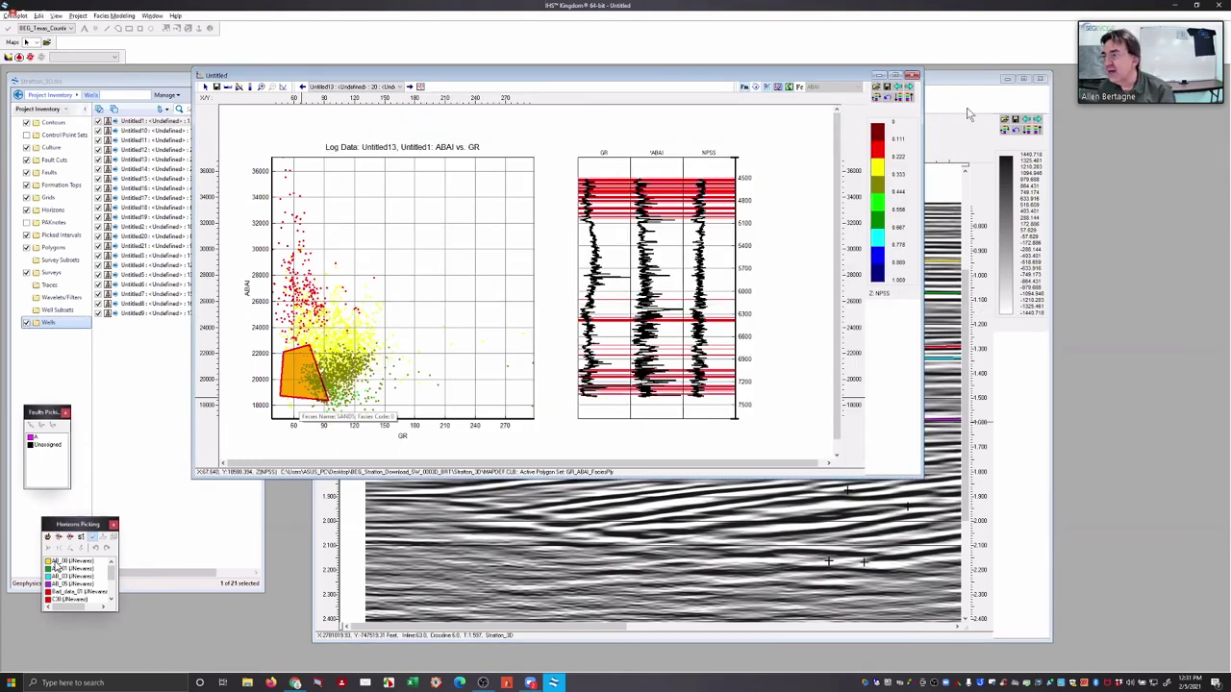
{"action": "key", "text": "ctrl+Tab"}
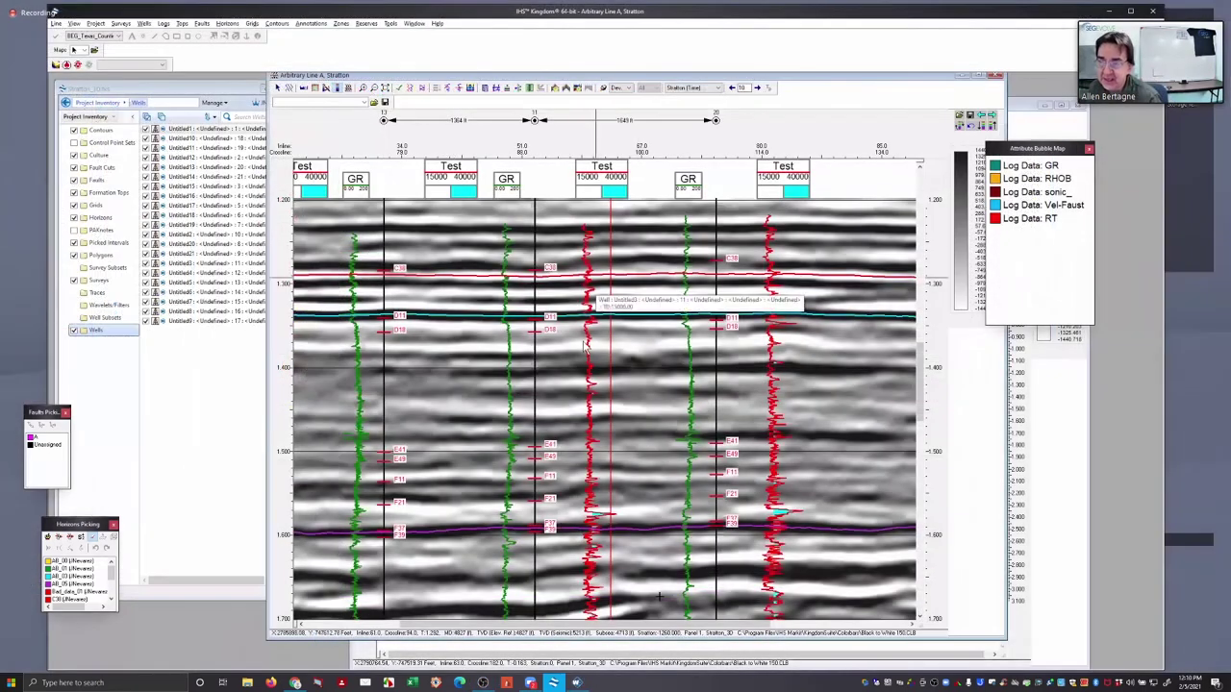
Examine the Test and GR logs around and below the purple horizon on Arbitrary Line A, and close the line view
{"action": "left_click_drag", "start_coordinate": [923, 382], "coordinate": [926, 421]}
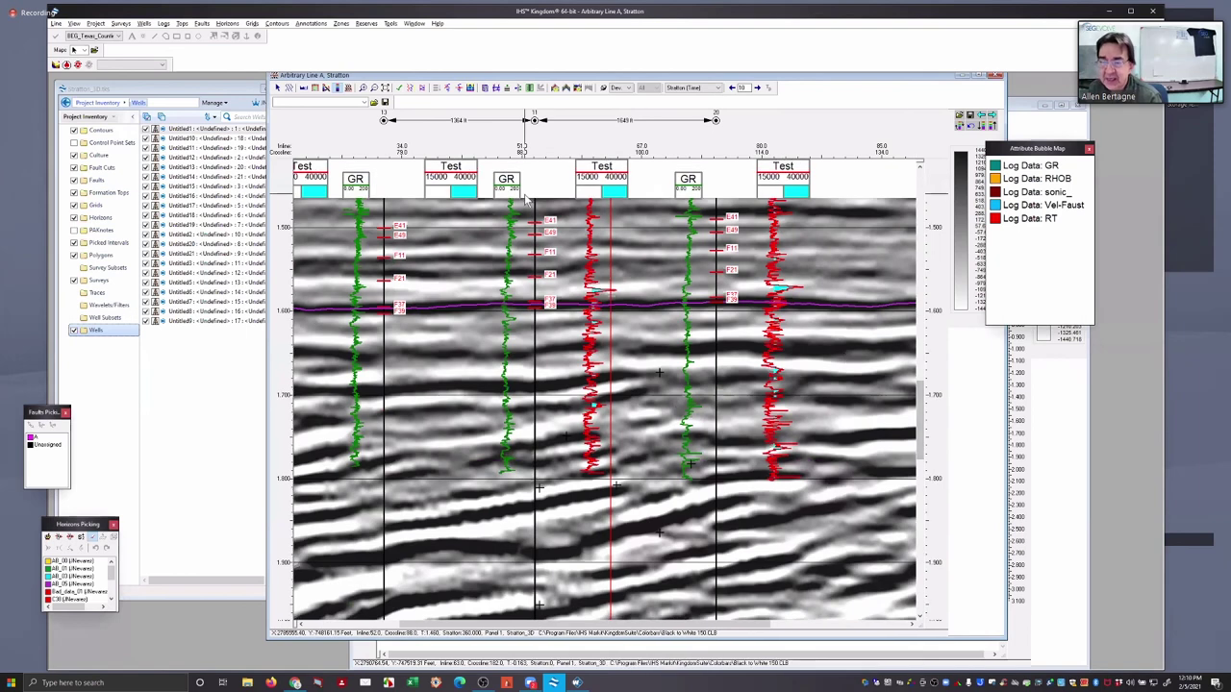
{"action": "left_click", "coordinate": [365, 88]}
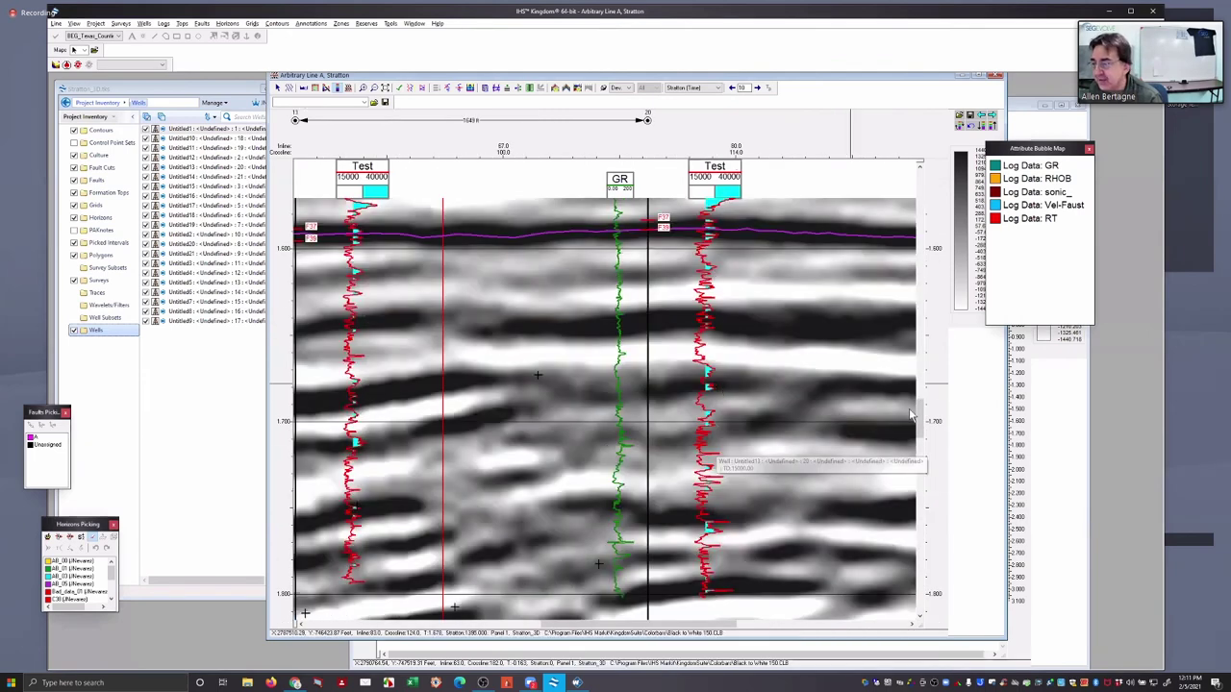
{"action": "left_click_drag", "start_coordinate": [919, 419], "coordinate": [919, 405]}
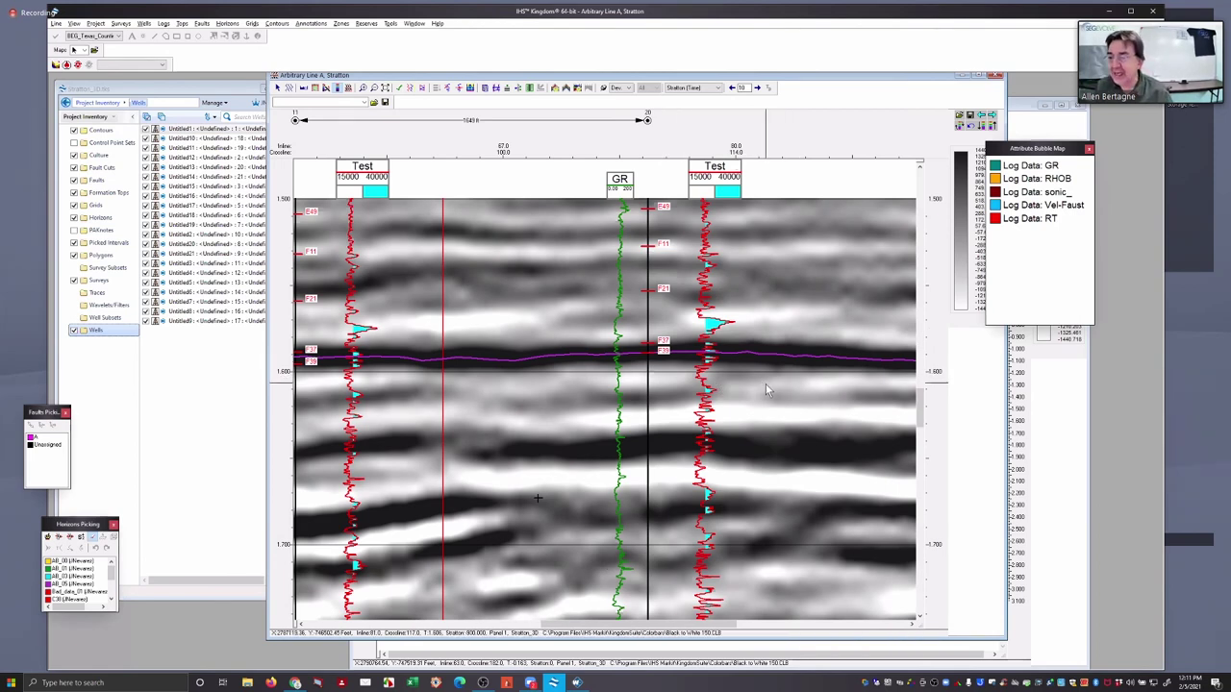
{"action": "left_click", "coordinate": [997, 78]}
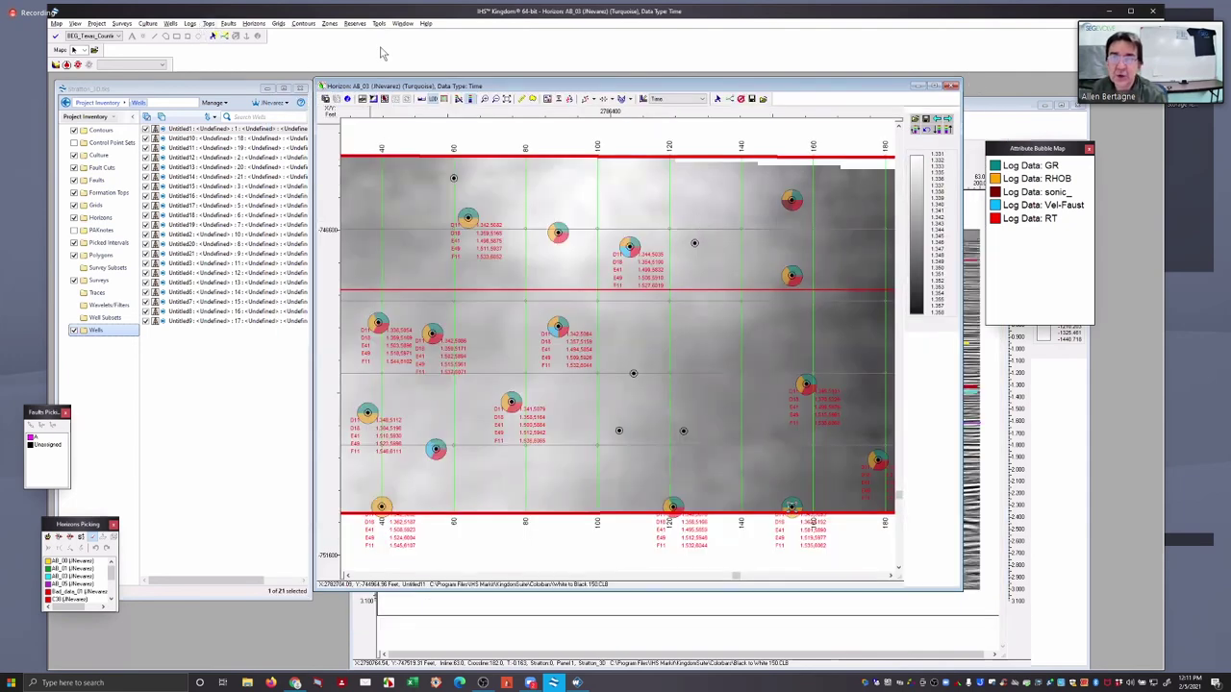
Create a new crossplot and choose the log data of well Untitled20 as its source
{"action": "left_click", "coordinate": [402, 103]}
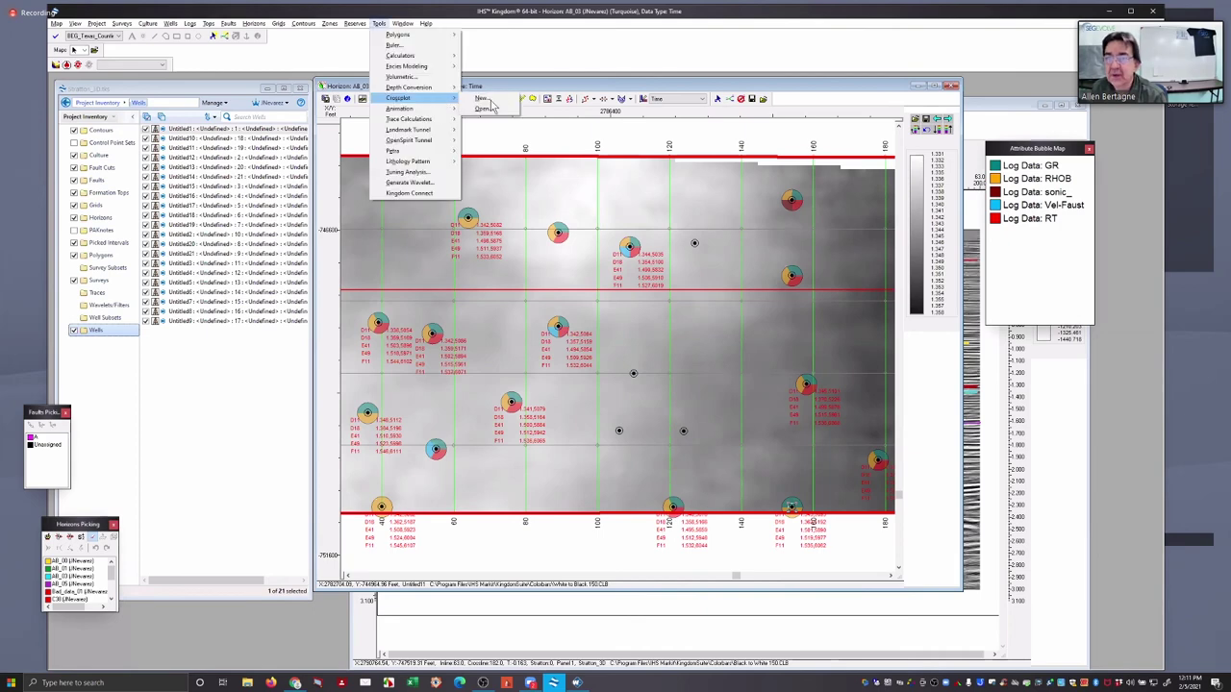
{"action": "left_click", "coordinate": [492, 103]}
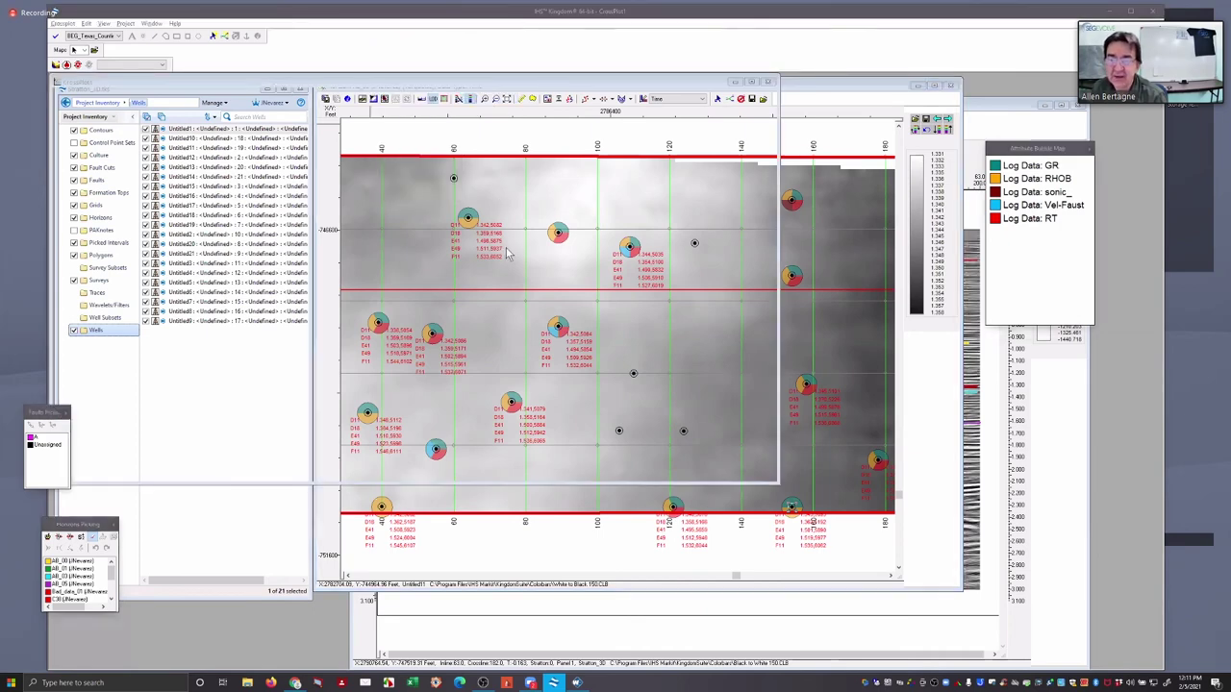
{"action": "left_click", "coordinate": [462, 256]}
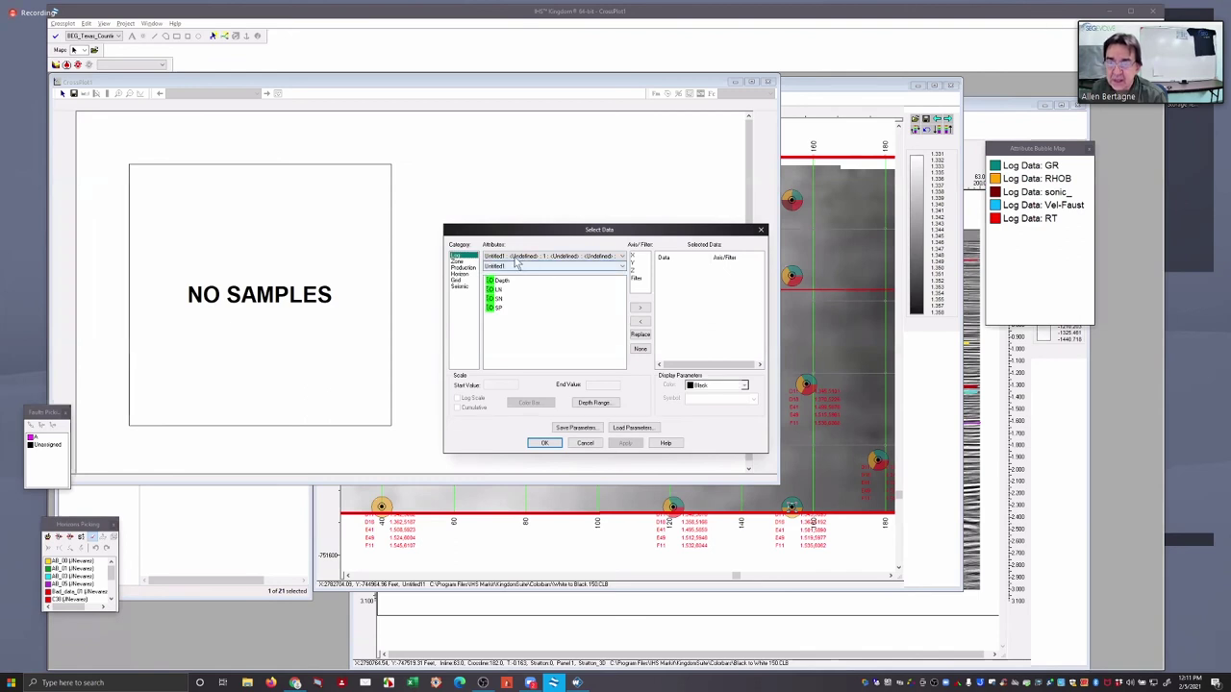
{"action": "left_click", "coordinate": [517, 258]}
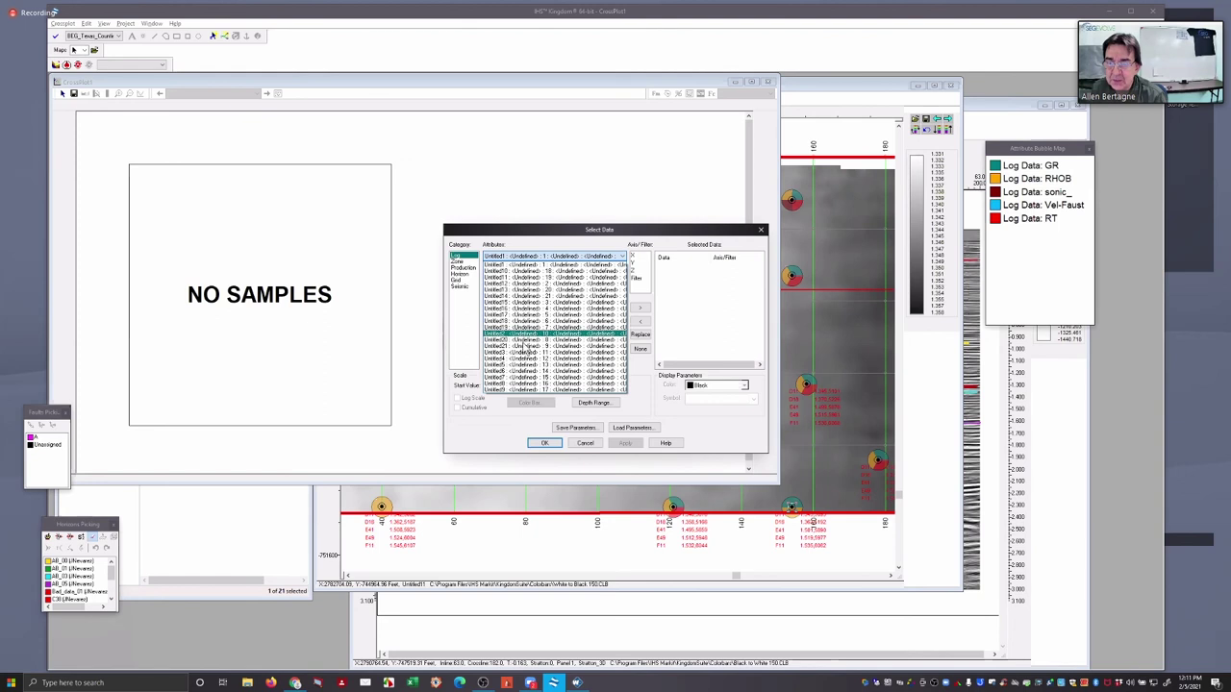
{"action": "left_click", "coordinate": [524, 335]}
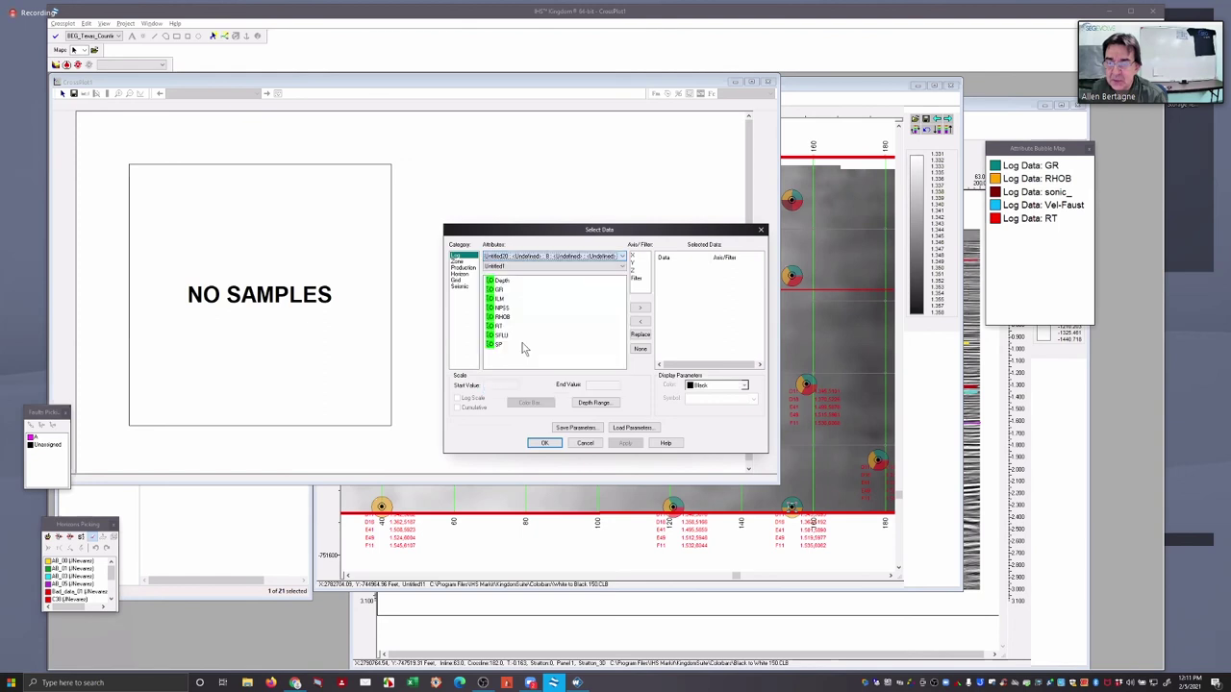
Assign the GR log to the crossplot's X axis and the RT log to its Y axis
{"action": "left_click", "coordinate": [497, 290]}
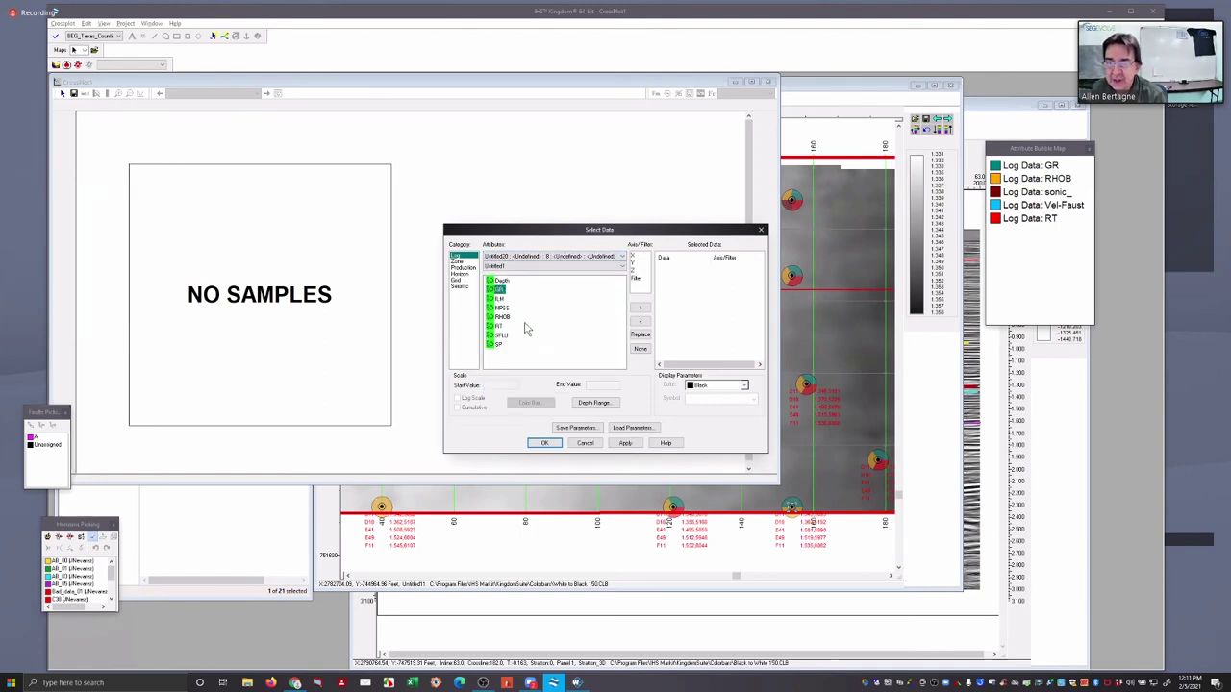
{"action": "left_click", "coordinate": [638, 257]}
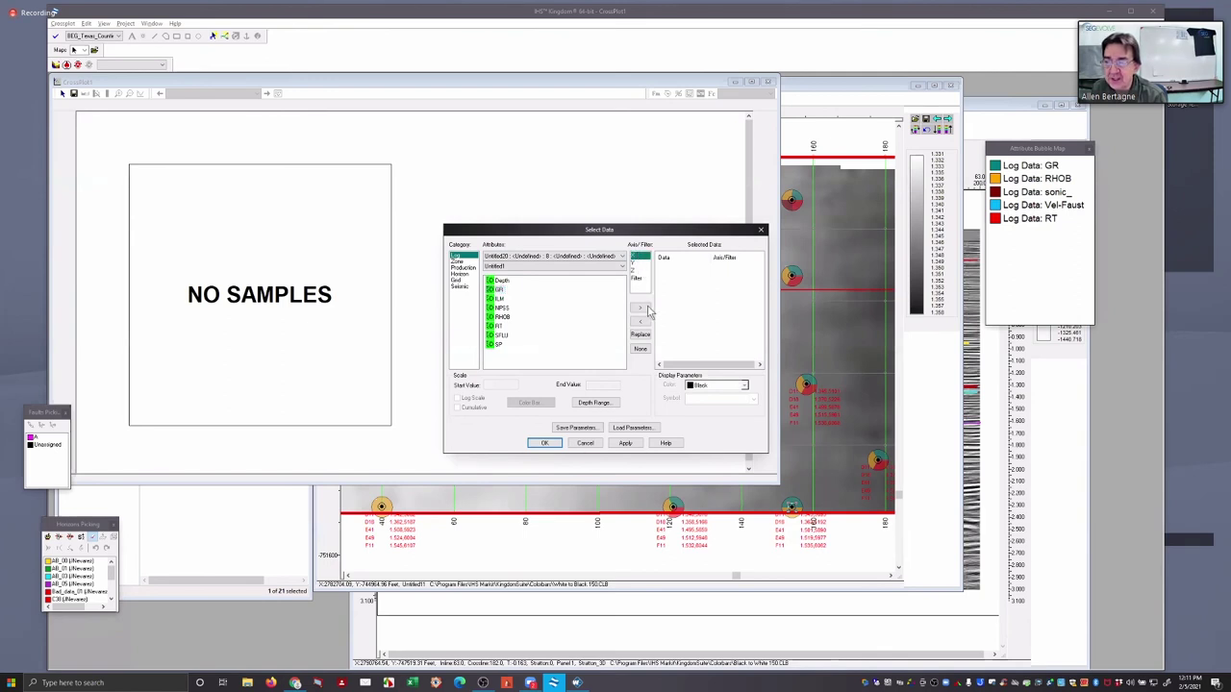
{"action": "left_click", "coordinate": [647, 309]}
{"action": "left_click", "coordinate": [500, 328]}
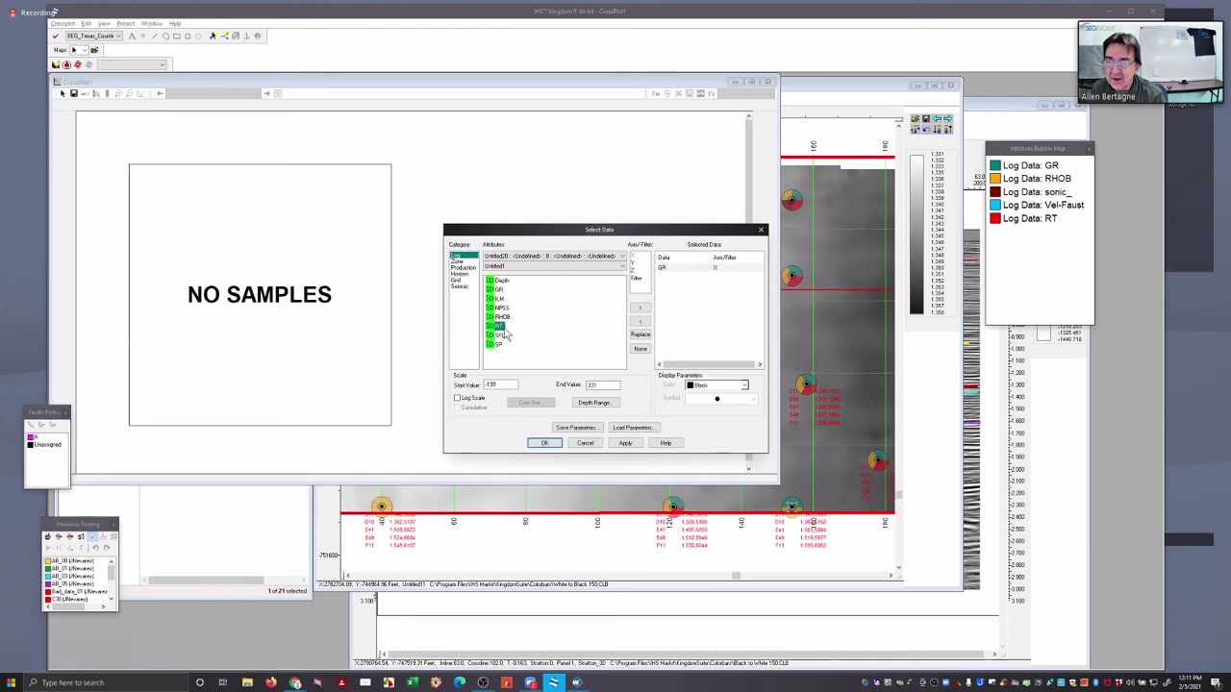
{"action": "left_click", "coordinate": [636, 264]}
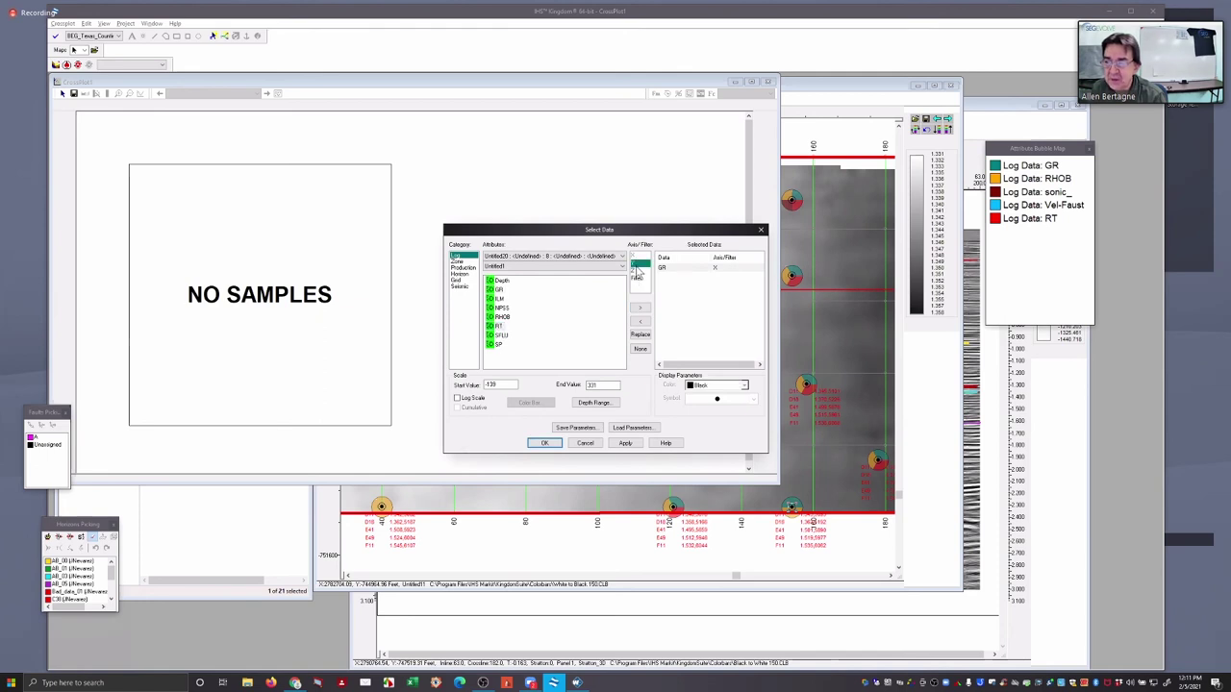
{"action": "left_click", "coordinate": [639, 310]}
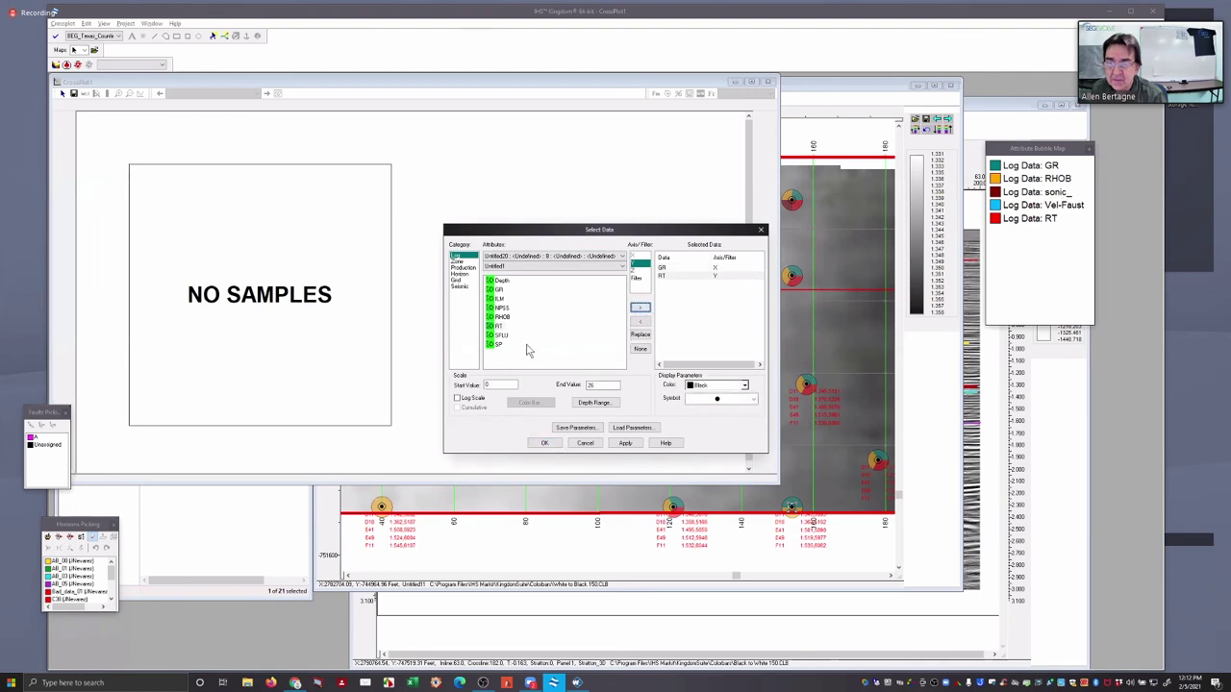
Assign the NPSS log to the Z axis and generate the RT versus GR crossplot
{"action": "left_click", "coordinate": [501, 309]}
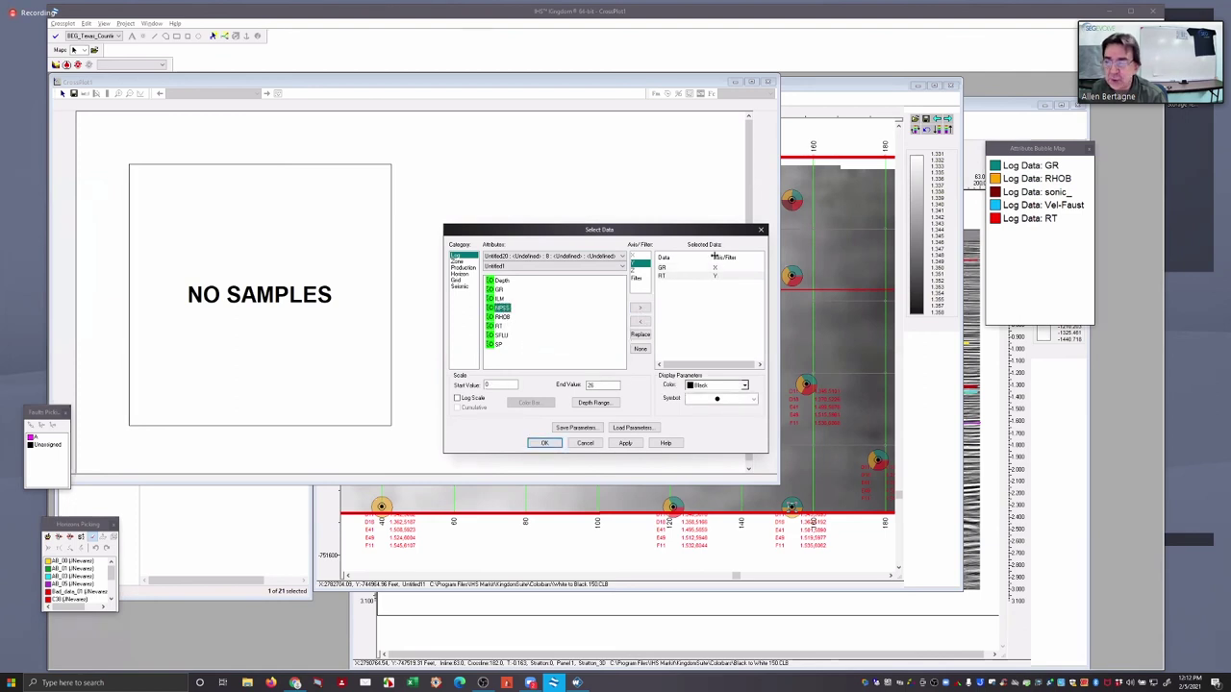
{"action": "left_click", "coordinate": [636, 272]}
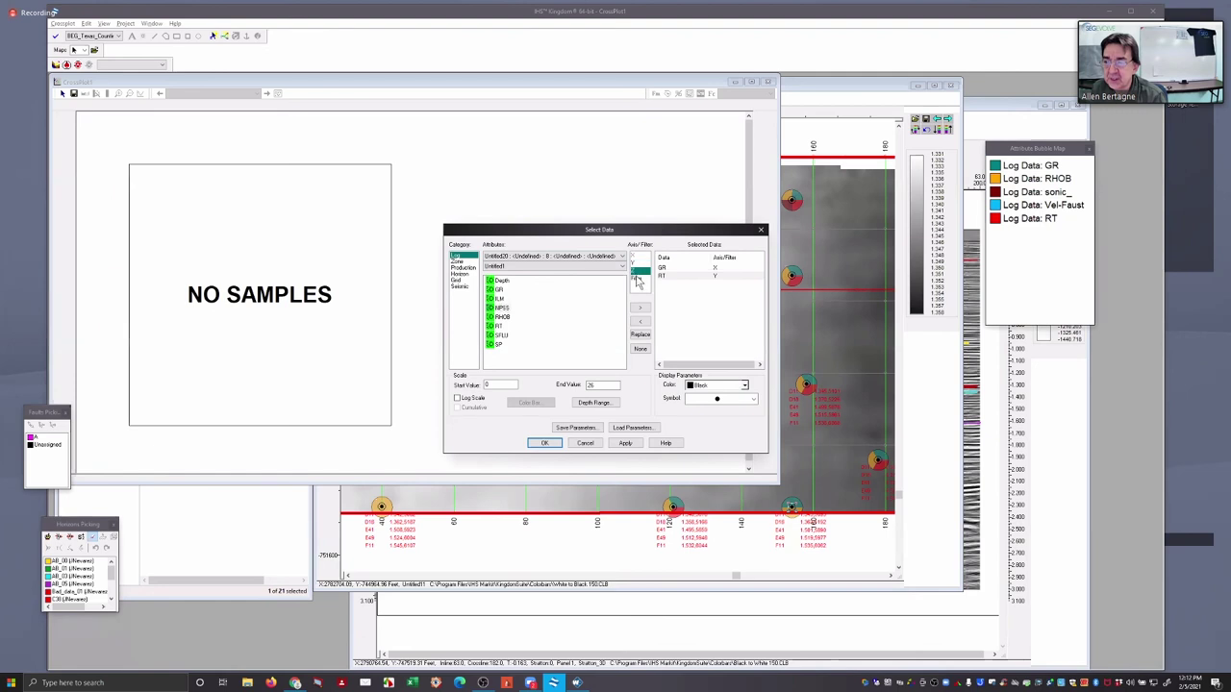
{"action": "left_click", "coordinate": [639, 307]}
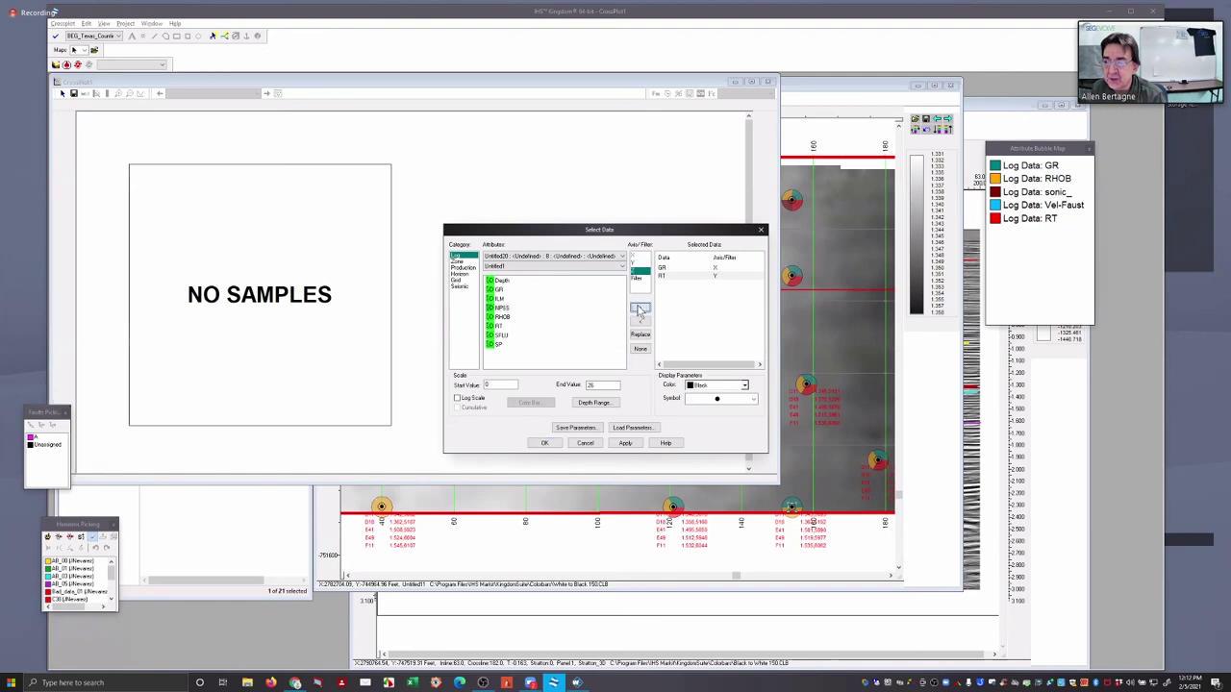
{"action": "left_click", "coordinate": [625, 444]}
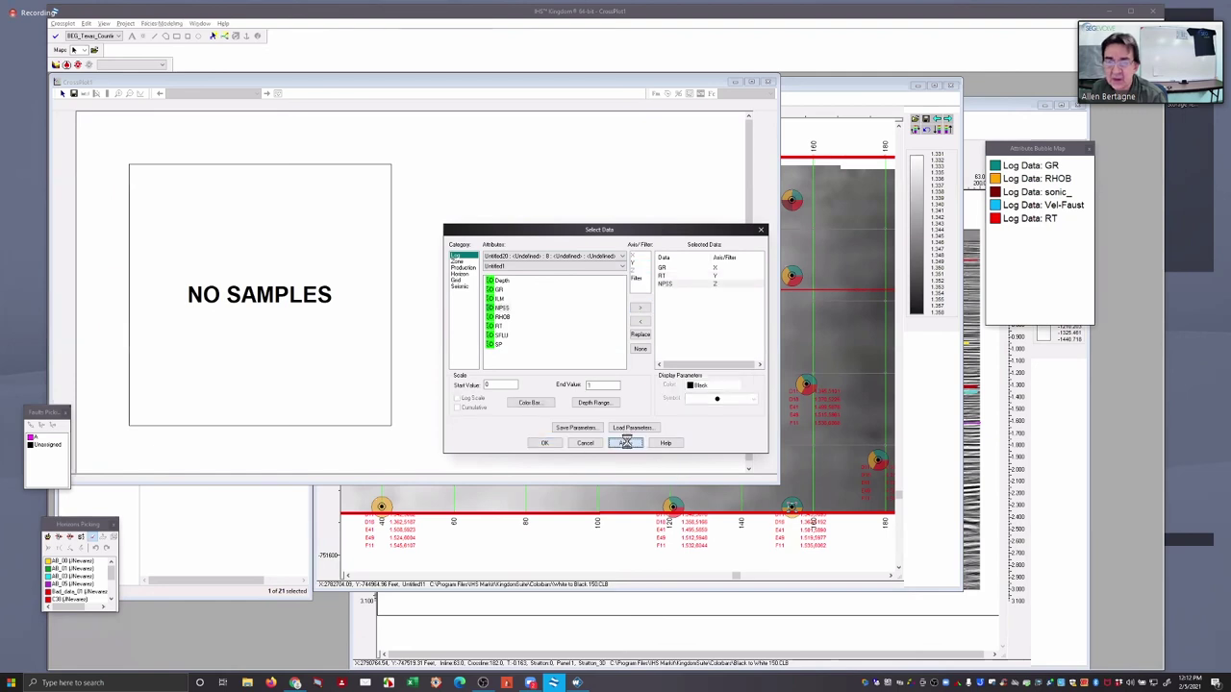
{"action": "left_click", "coordinate": [544, 443]}
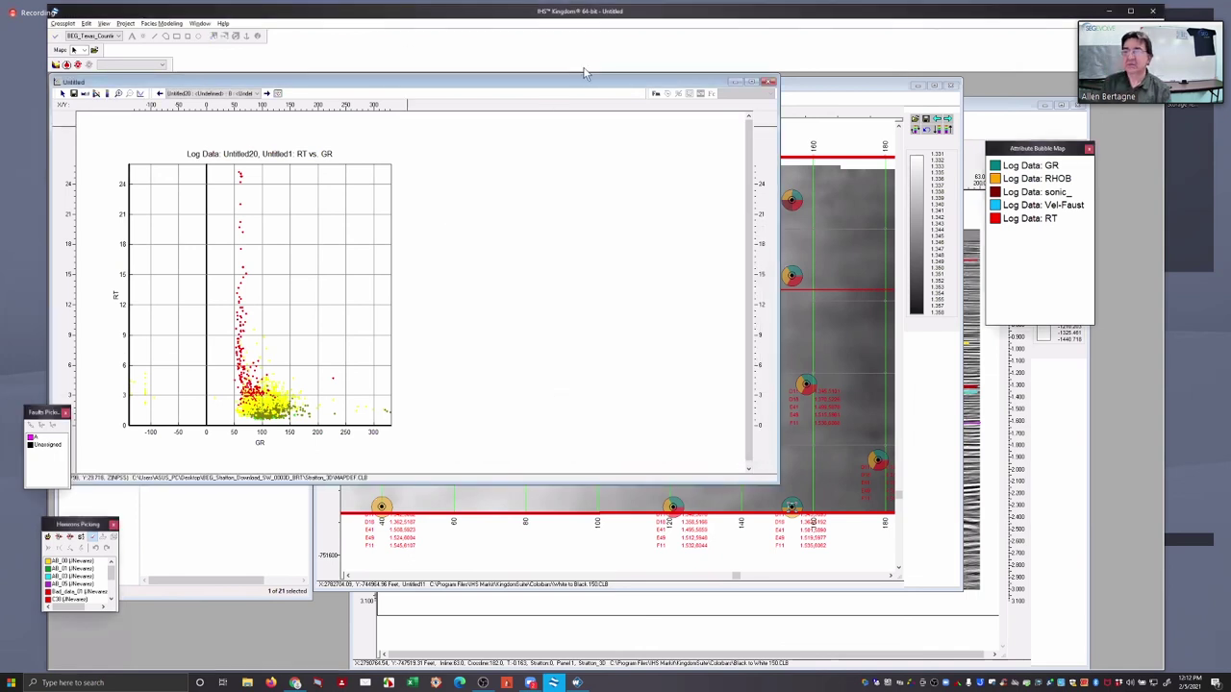
Display the GR, RT and NPSS log tracks beside the crossplot and show the NPSS color bar
{"action": "left_click", "coordinate": [656, 94]}
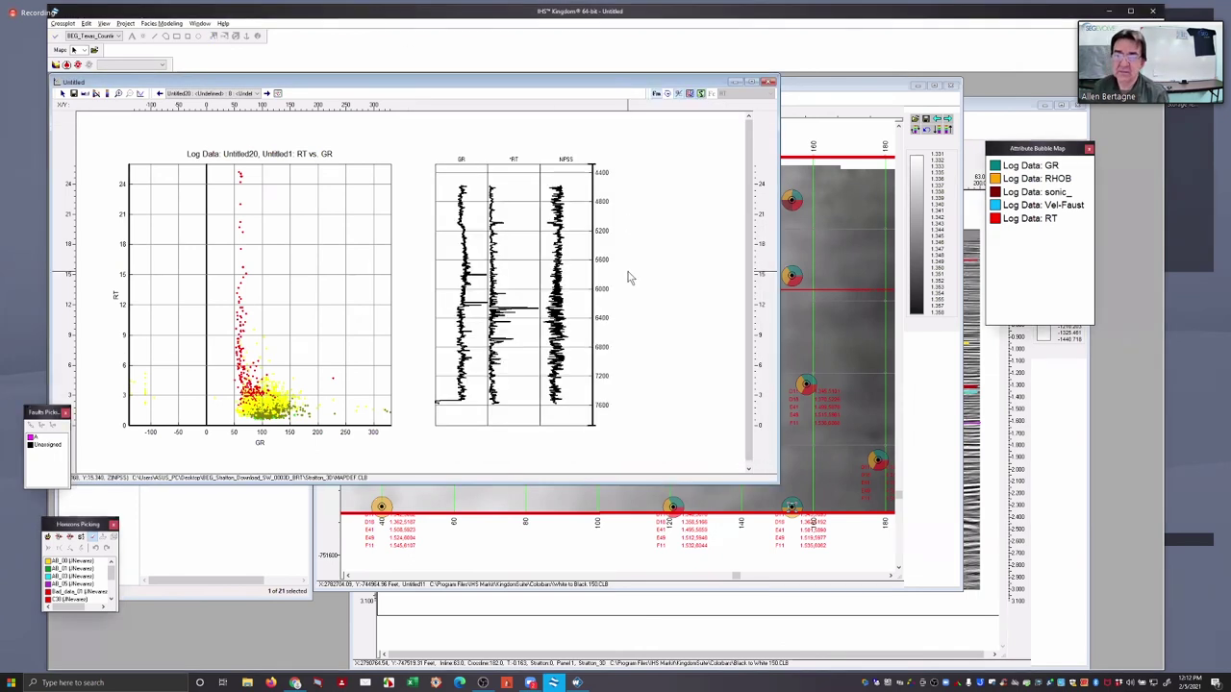
{"action": "left_click", "coordinate": [117, 93]}
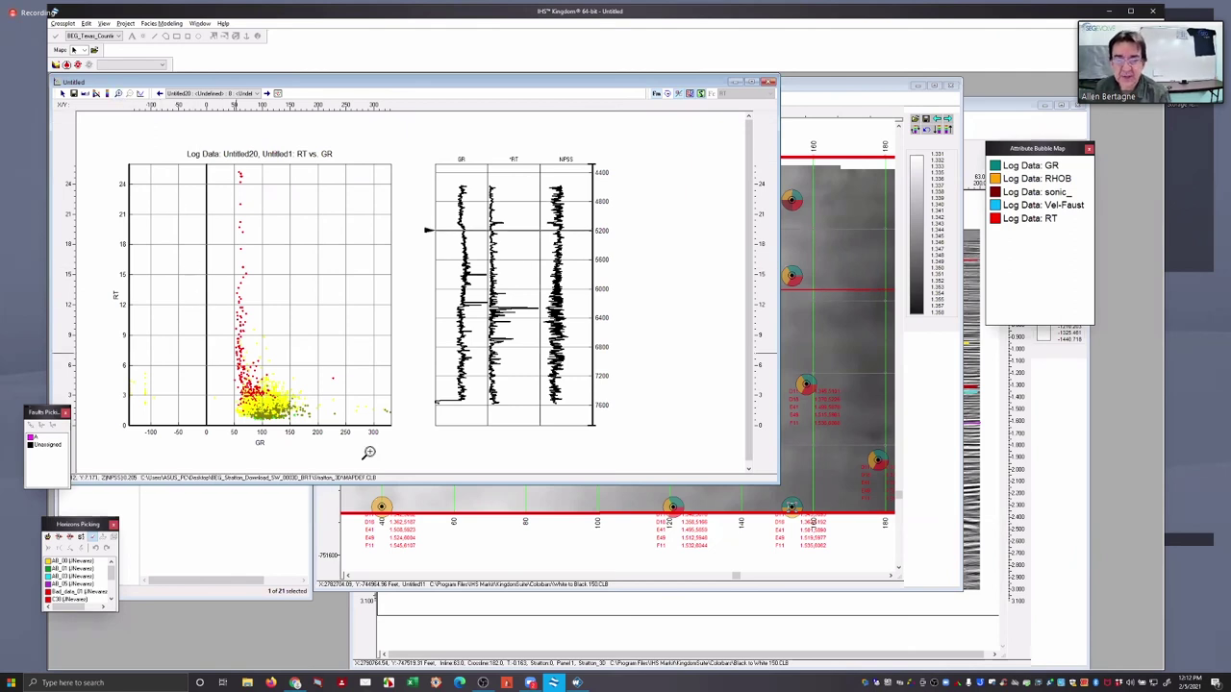
{"action": "left_click_drag", "start_coordinate": [237, 333], "coordinate": [368, 443]}
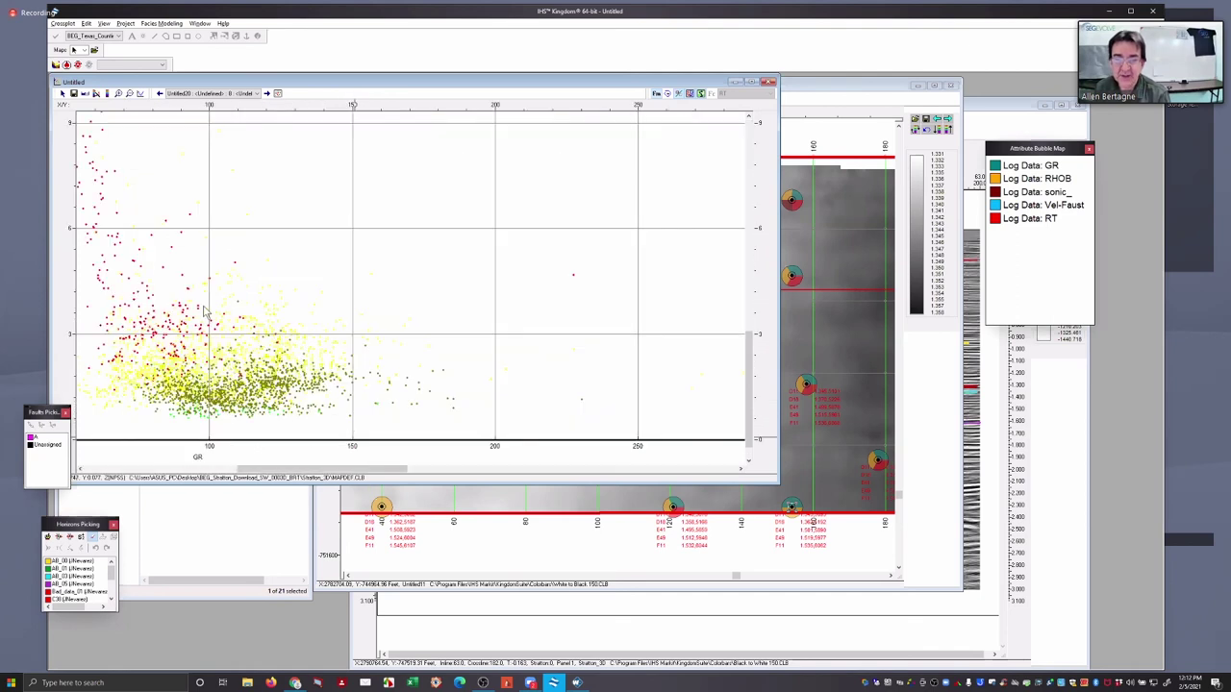
{"action": "left_click_drag", "start_coordinate": [296, 469], "coordinate": [240, 469]}
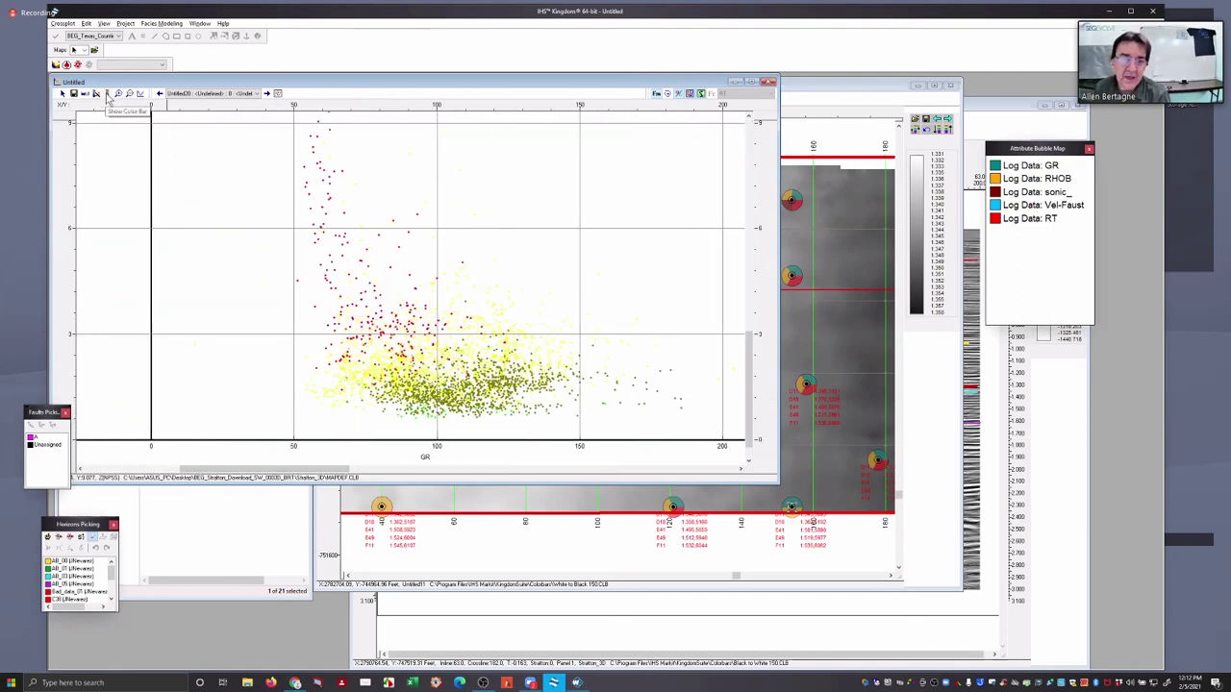
{"action": "left_click", "coordinate": [97, 94]}
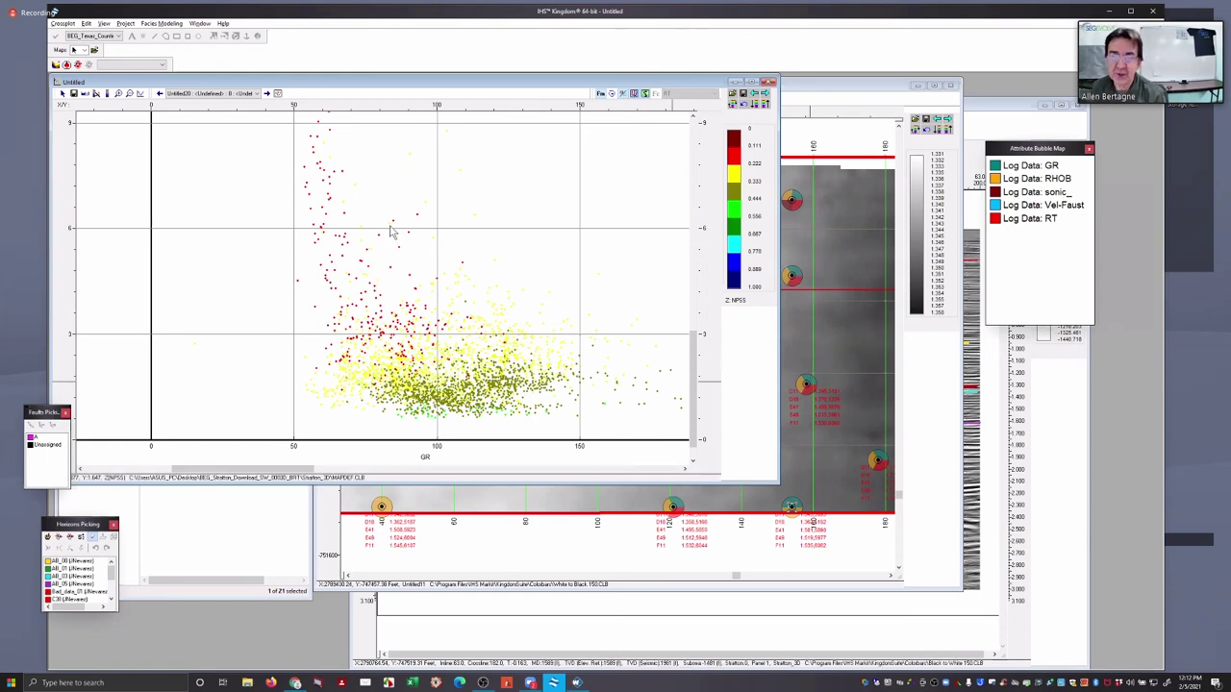
Examine the low-GR points across the RT range in the RT versus GR crossplot, at GR about 0 to 117
{"action": "scroll", "coordinate": [437, 225], "scroll_direction": "down", "scroll_amount": 1}
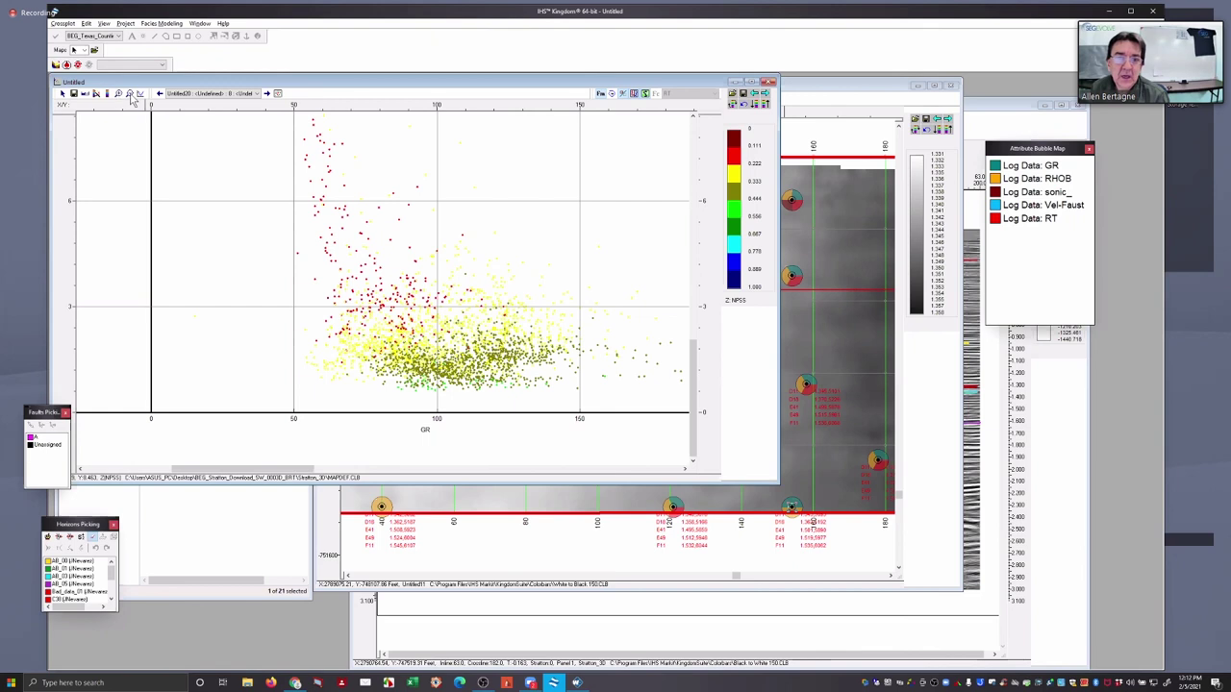
{"action": "scroll", "coordinate": [385, 308], "scroll_direction": "up", "scroll_amount": 5}
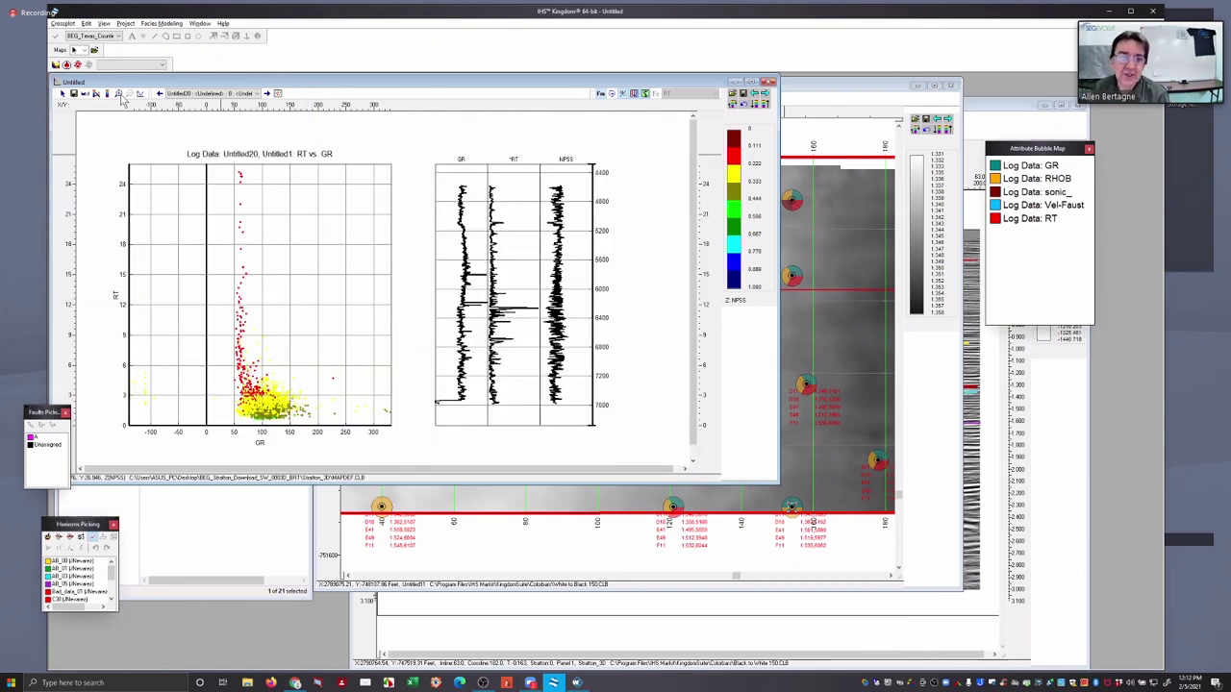
{"action": "left_click", "coordinate": [119, 95]}
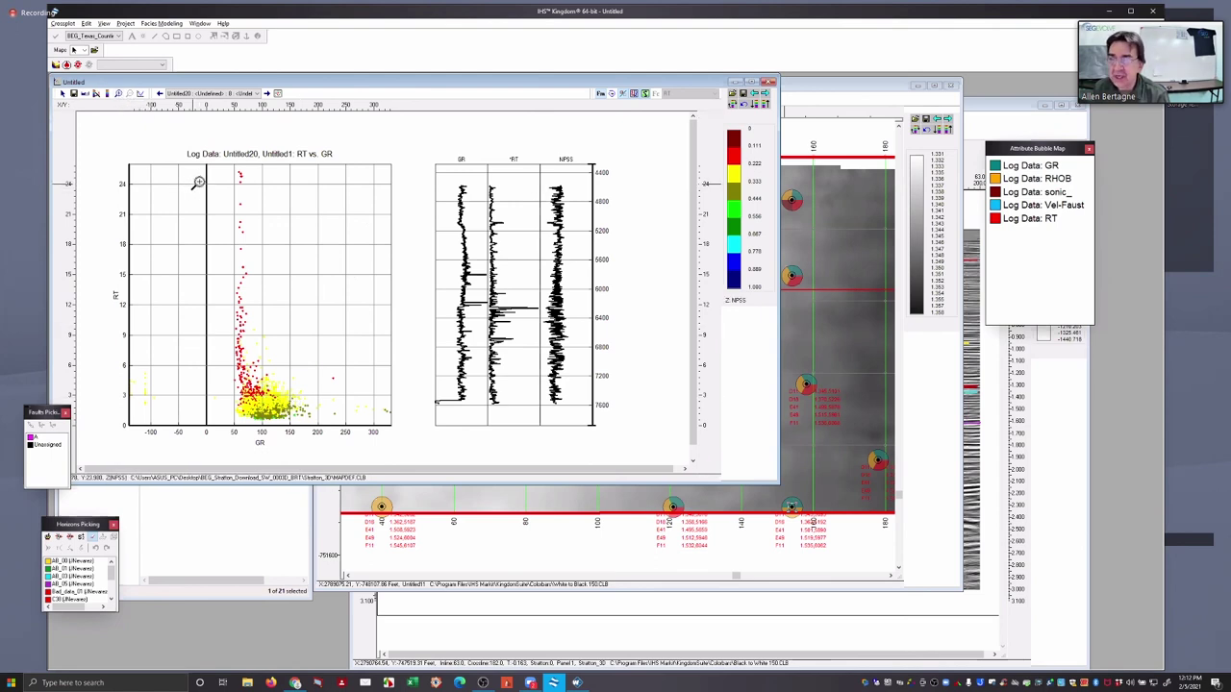
{"action": "left_click_drag", "start_coordinate": [204, 177], "coordinate": [273, 398]}
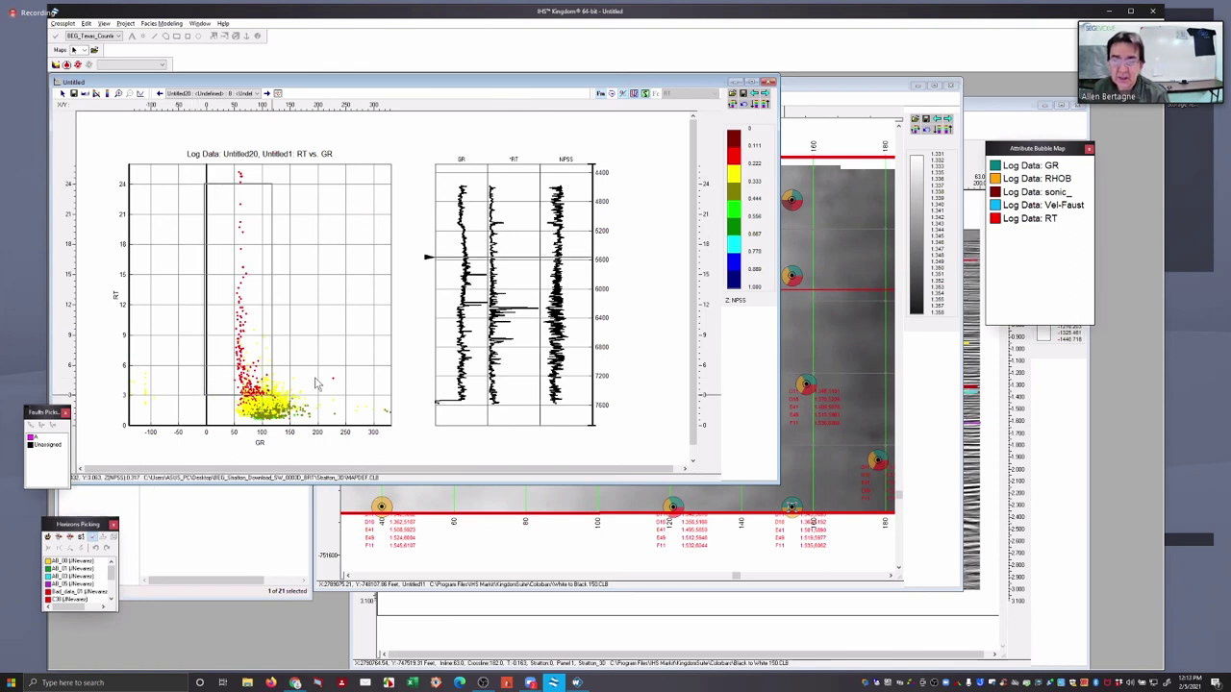
{"action": "scroll", "coordinate": [445, 272], "scroll_direction": "down", "scroll_amount": 3}
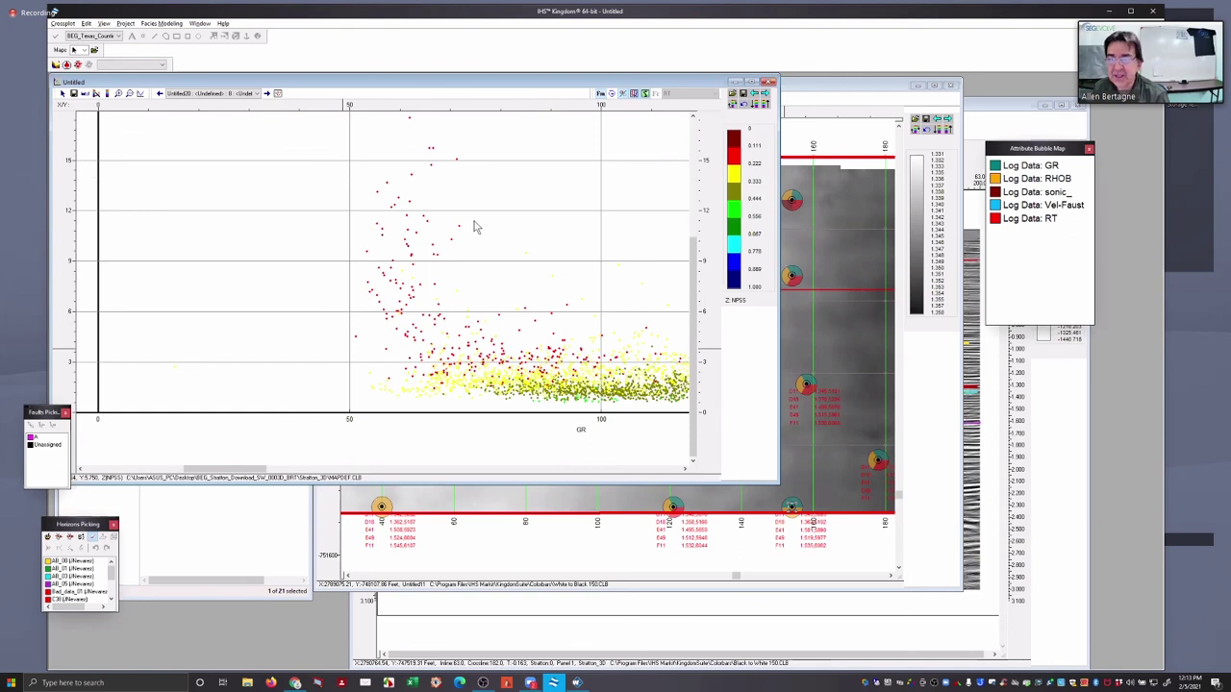
Digitize a facies polygon in set GR_RT_FaciesPly around the low-GR cluster, spanning about GR 44 to 81 and RT 3 to 15
{"action": "right_click", "coordinate": [502, 289]}
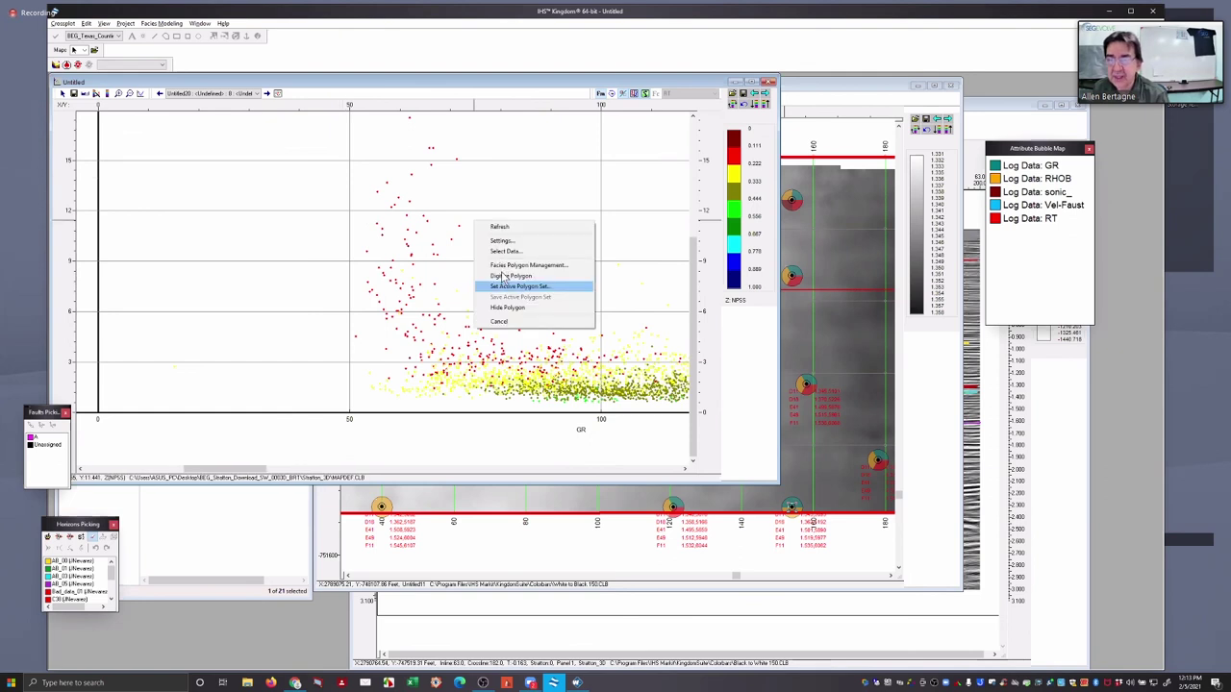
{"action": "left_click", "coordinate": [549, 377]}
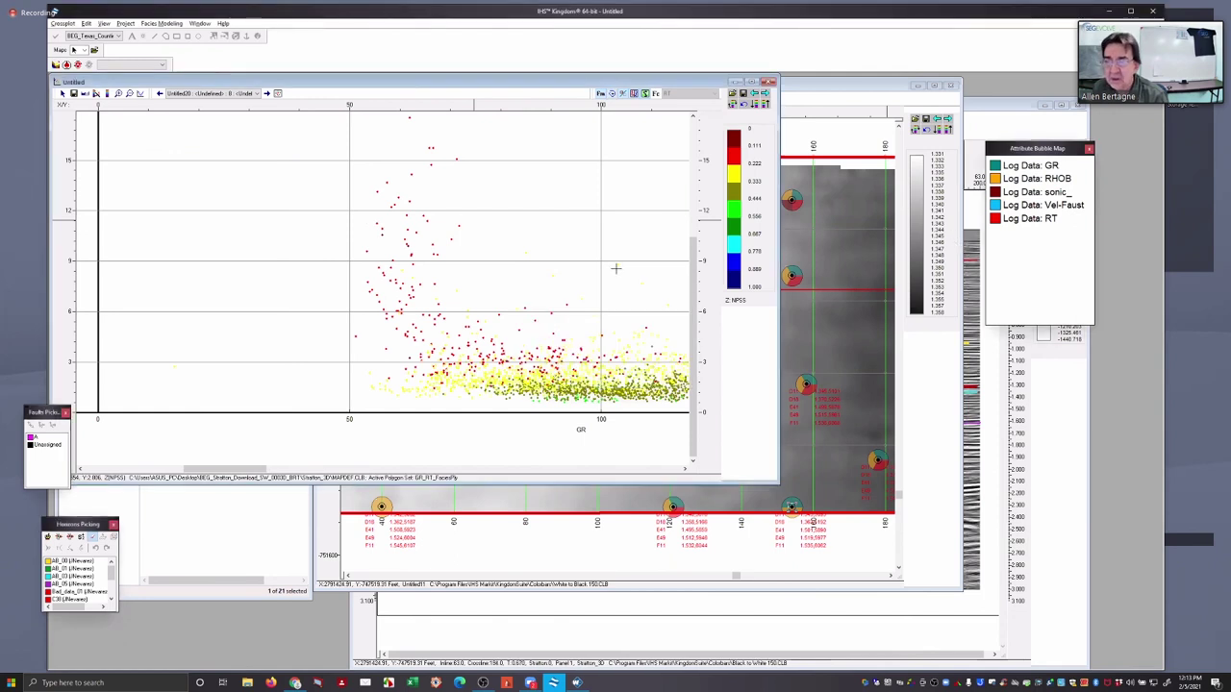
{"action": "left_click", "coordinate": [355, 163]}
{"action": "left_click", "coordinate": [472, 186]}
{"action": "left_click", "coordinate": [504, 354]}
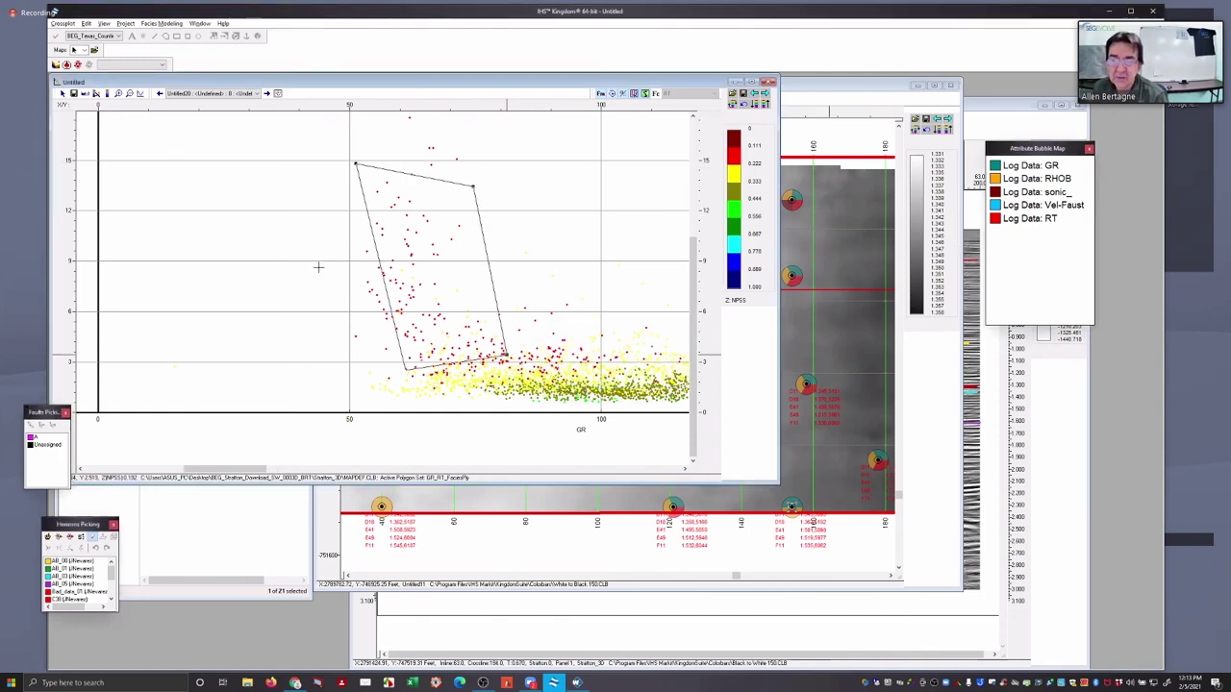
{"action": "double_click", "coordinate": [316, 221]}
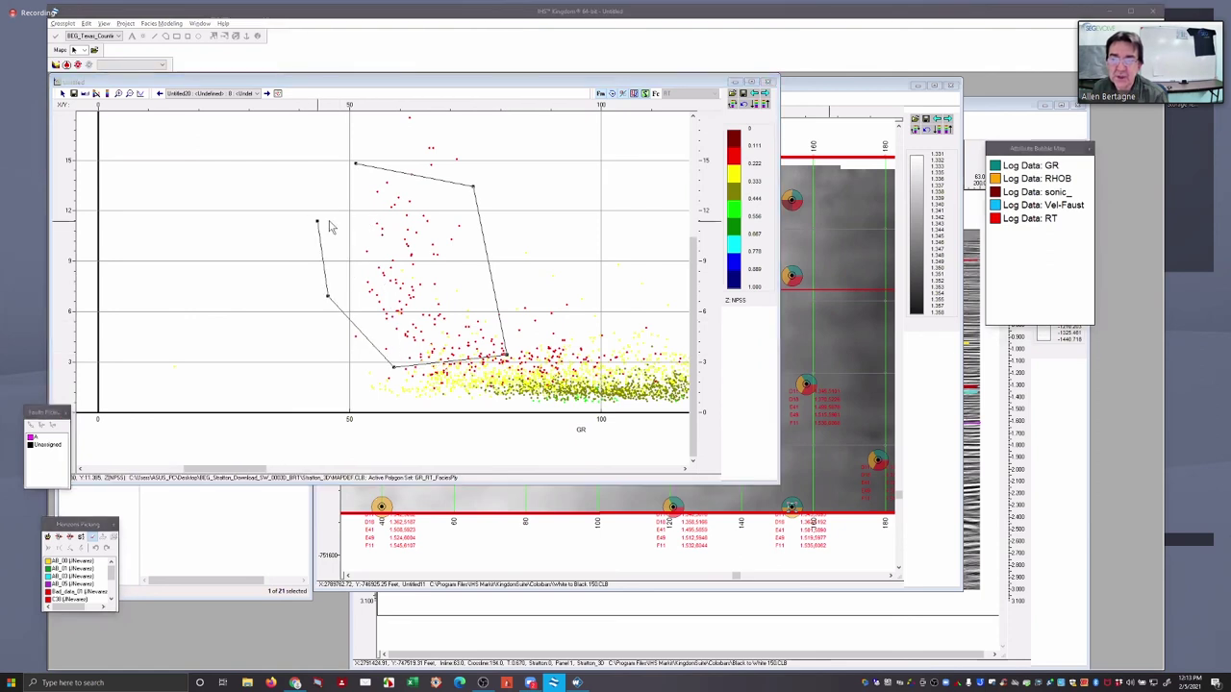
{"action": "left_click", "coordinate": [492, 348]}
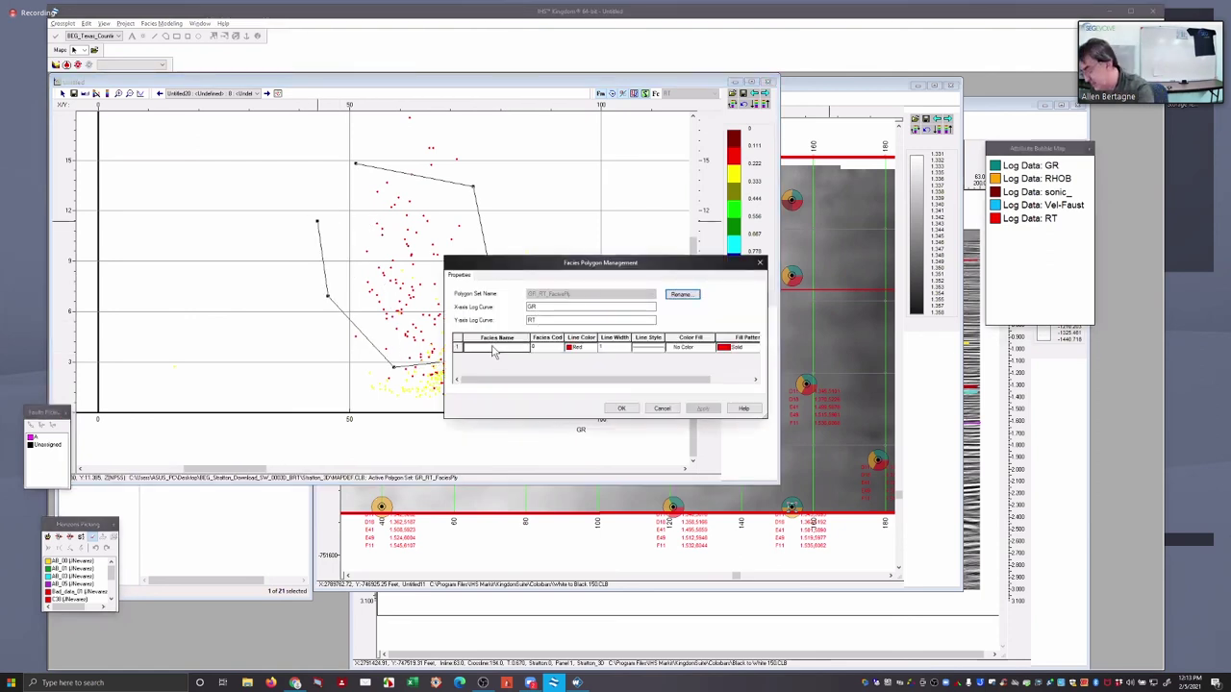
{"action": "left_click", "coordinate": [621, 408]}
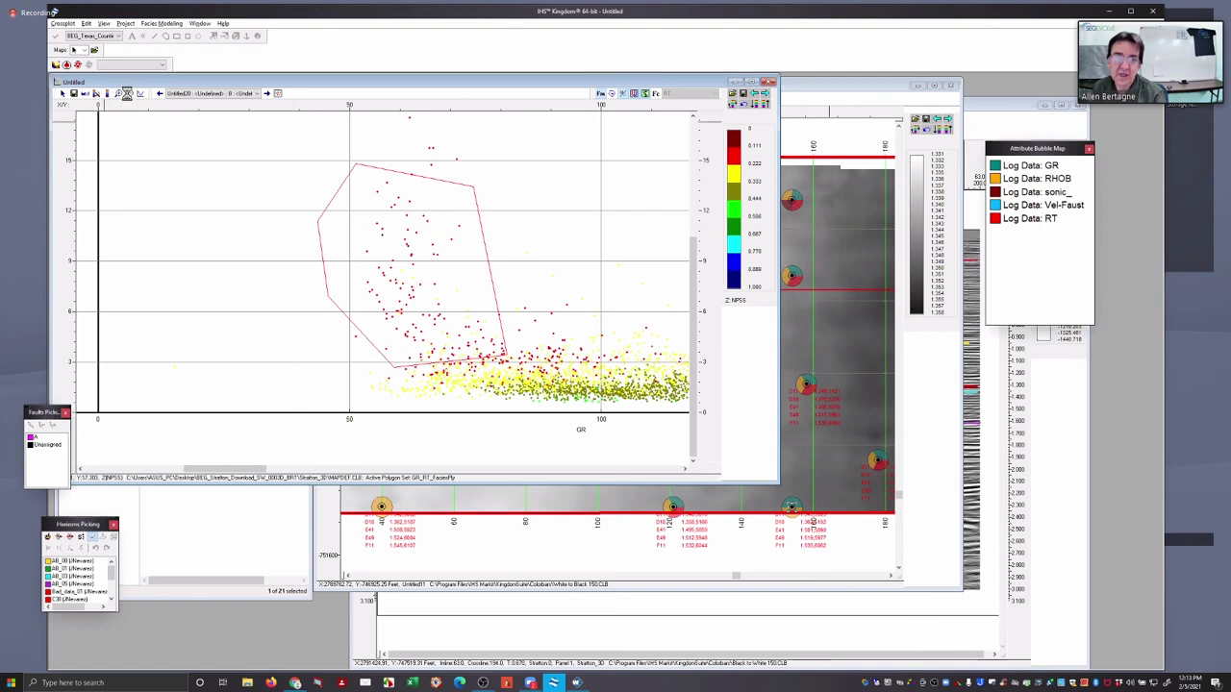
Show the full crossplot with its log tracks and set the facies polygon's line width to 3
{"action": "left_click", "coordinate": [130, 95]}
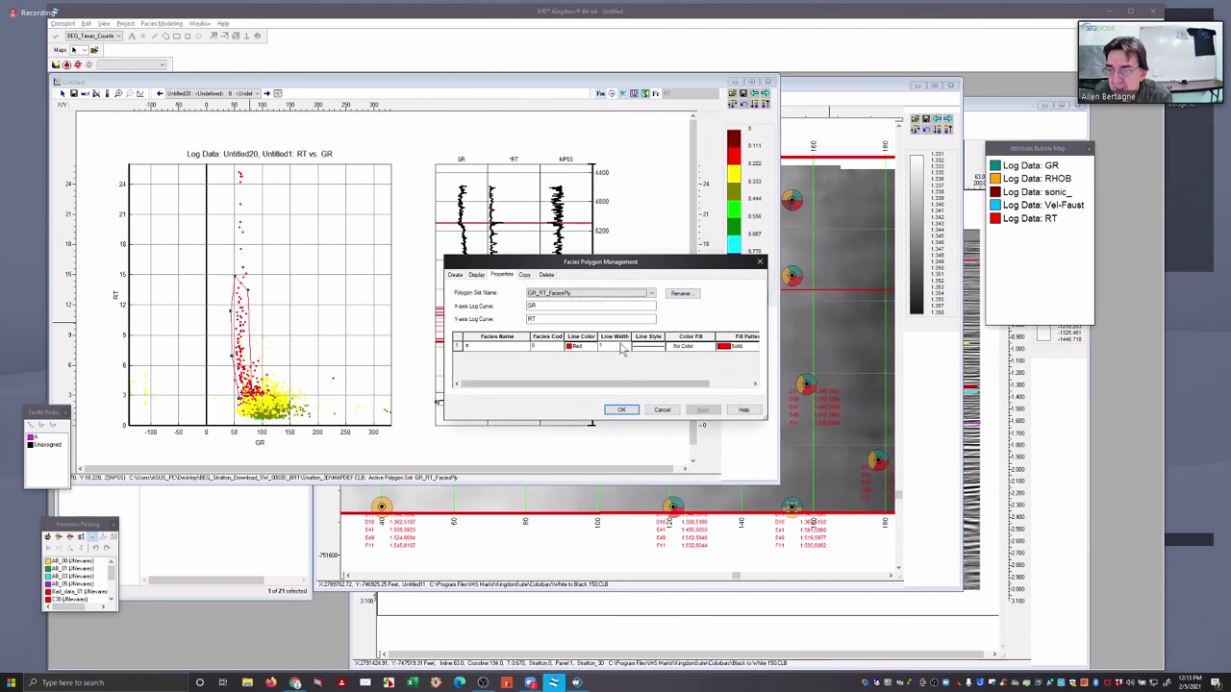
{"action": "left_click", "coordinate": [621, 348]}
{"action": "left_click", "coordinate": [606, 379]}
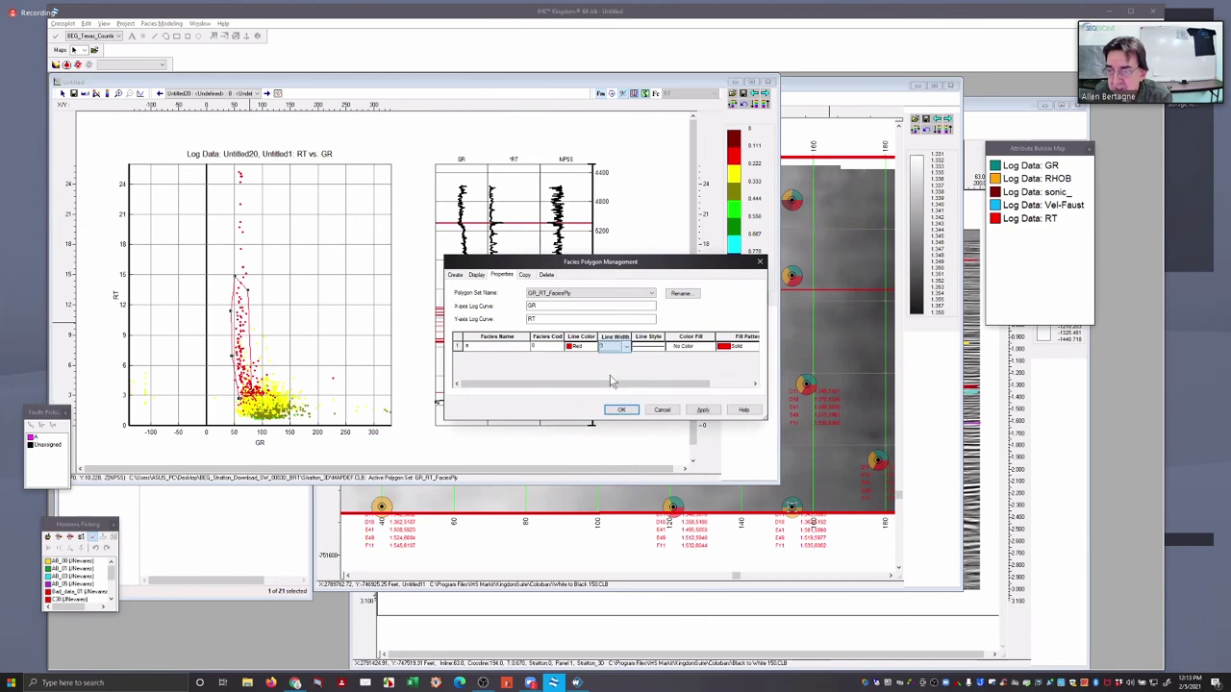
{"action": "left_click", "coordinate": [699, 409]}
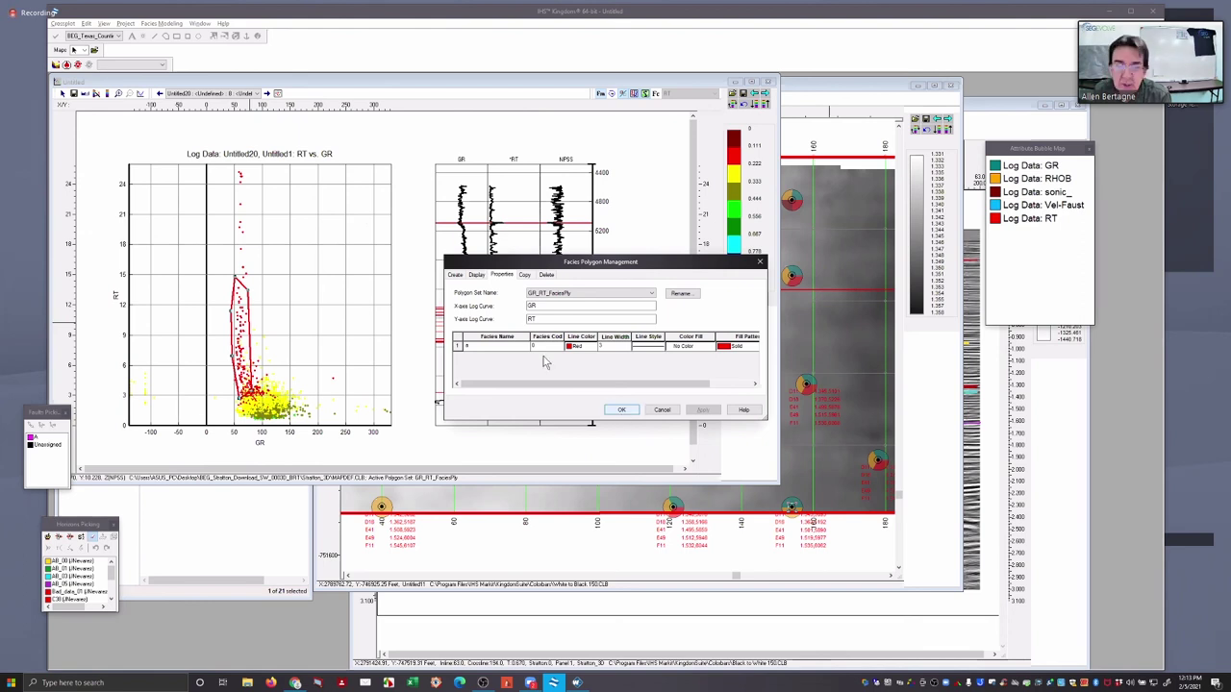
{"action": "key", "text": "Return"}
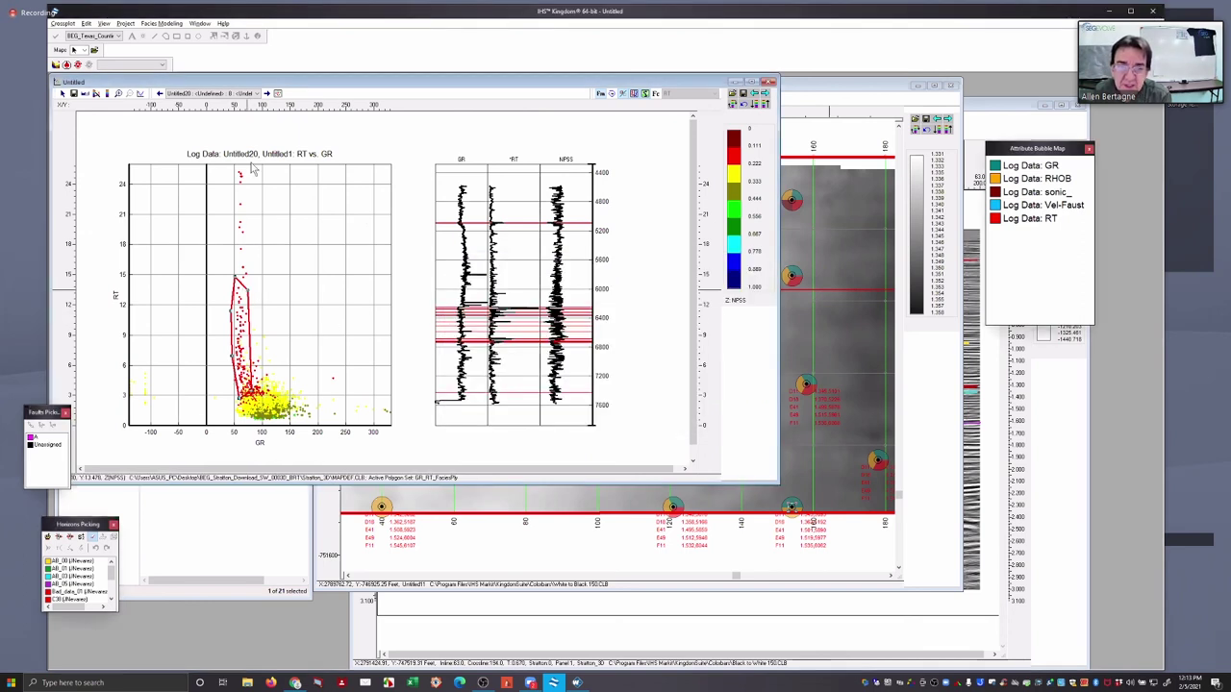
Stretch the facies polygon up to about RT 26 over the highest-resistivity points, then close the crossplot and save the changed polygon set
{"action": "left_click", "coordinate": [243, 166]}
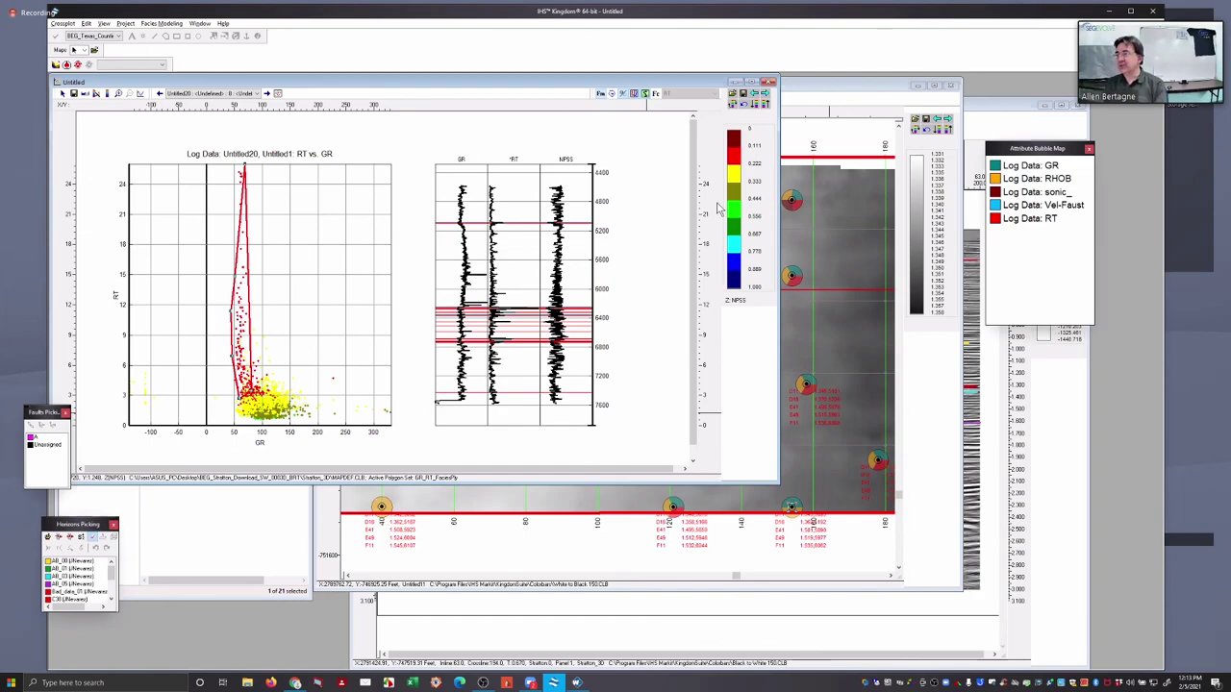
{"action": "left_click_drag", "start_coordinate": [529, 81], "coordinate": [683, 380]}
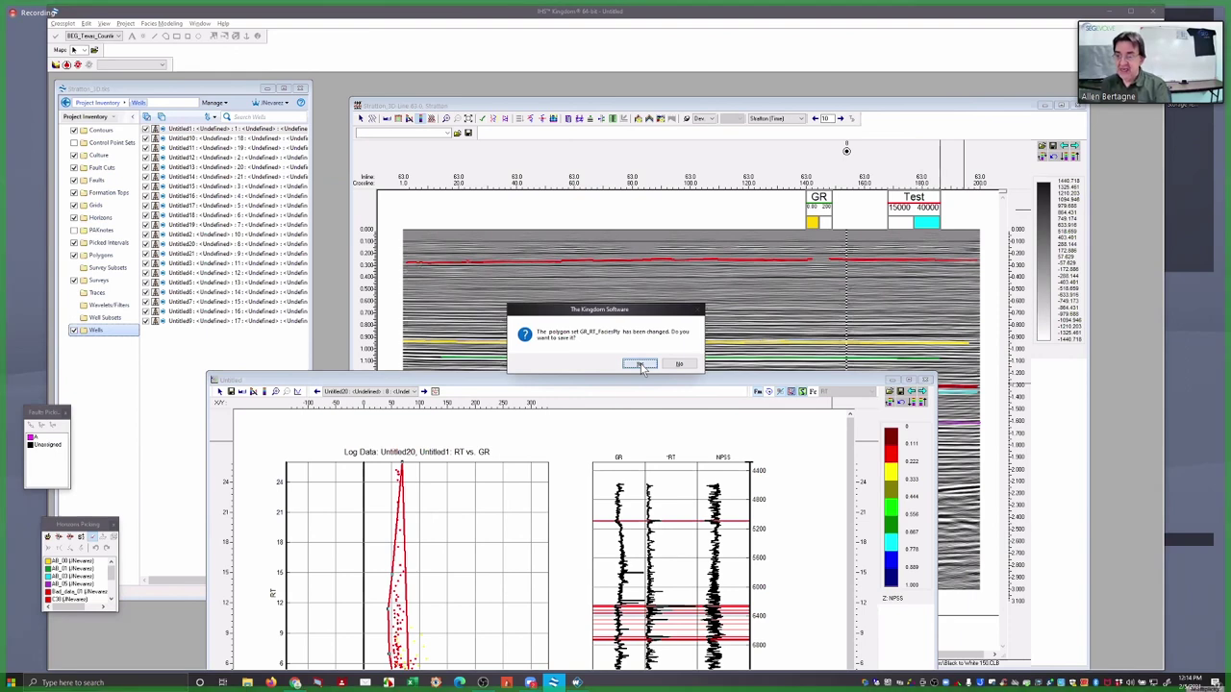
{"action": "left_click", "coordinate": [640, 365]}
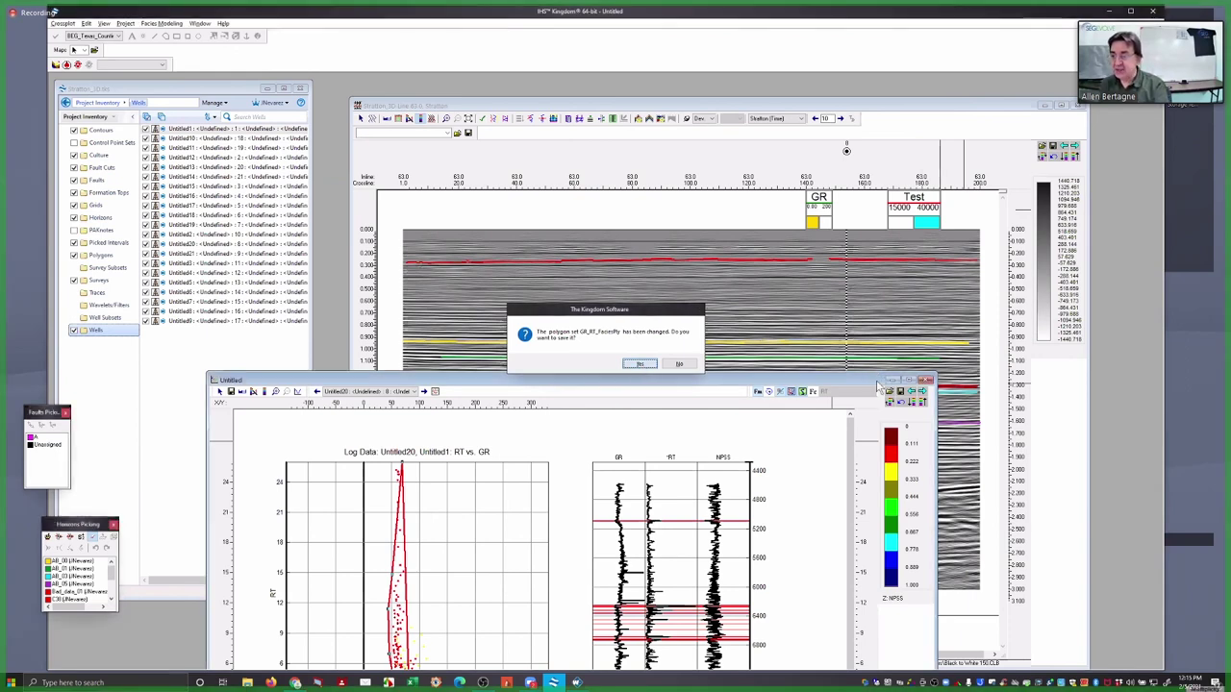
Zoom in on the Line 63.0 seismic section around the GR log to examine the horizons crossing the well
{"action": "left_click", "coordinate": [446, 118]}
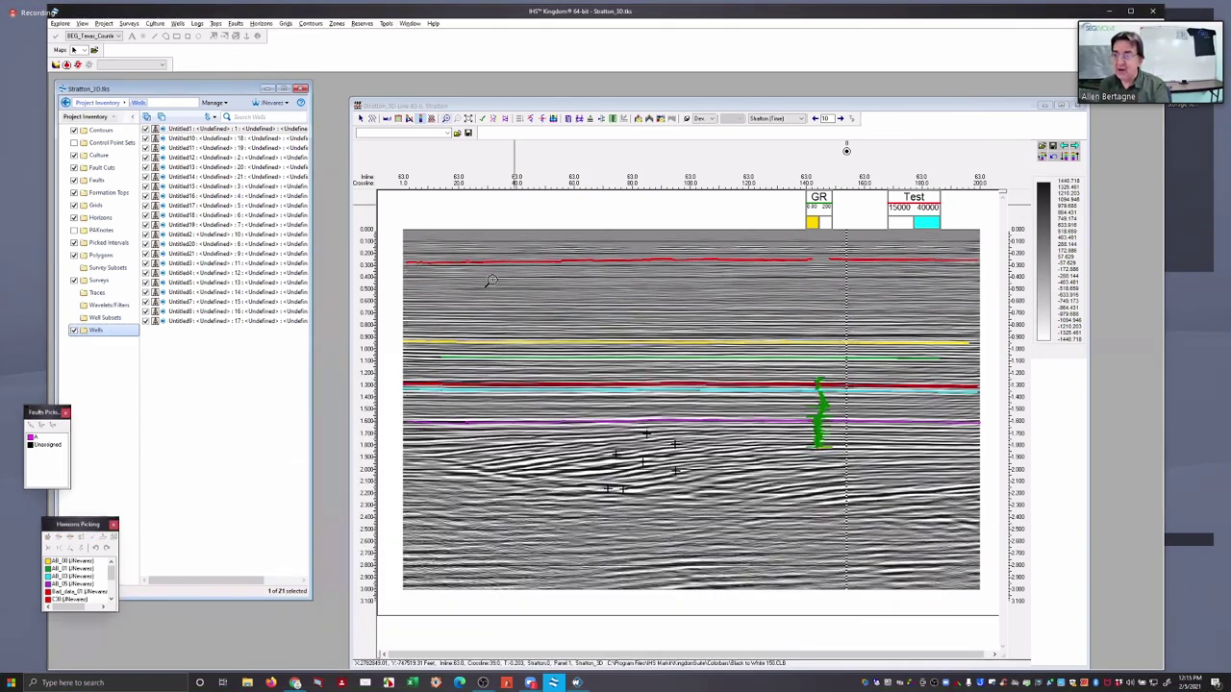
{"action": "left_click", "coordinate": [932, 478]}
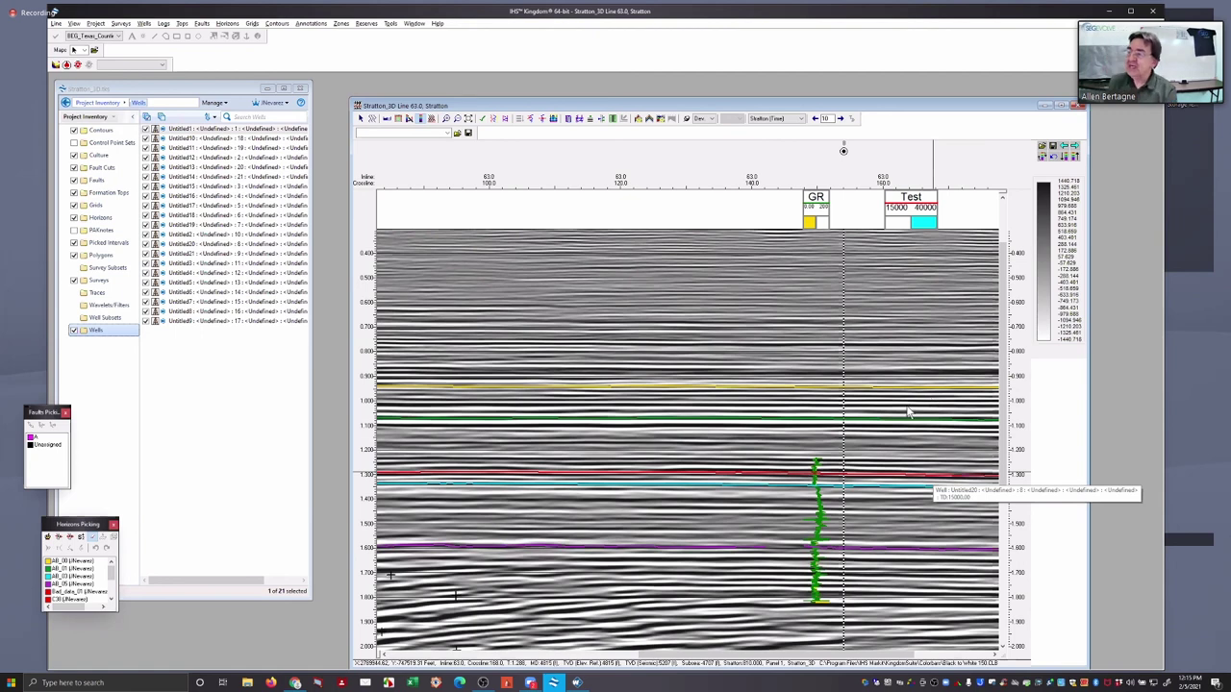
{"action": "scroll", "coordinate": [788, 447], "scroll_direction": "down", "scroll_amount": 3}
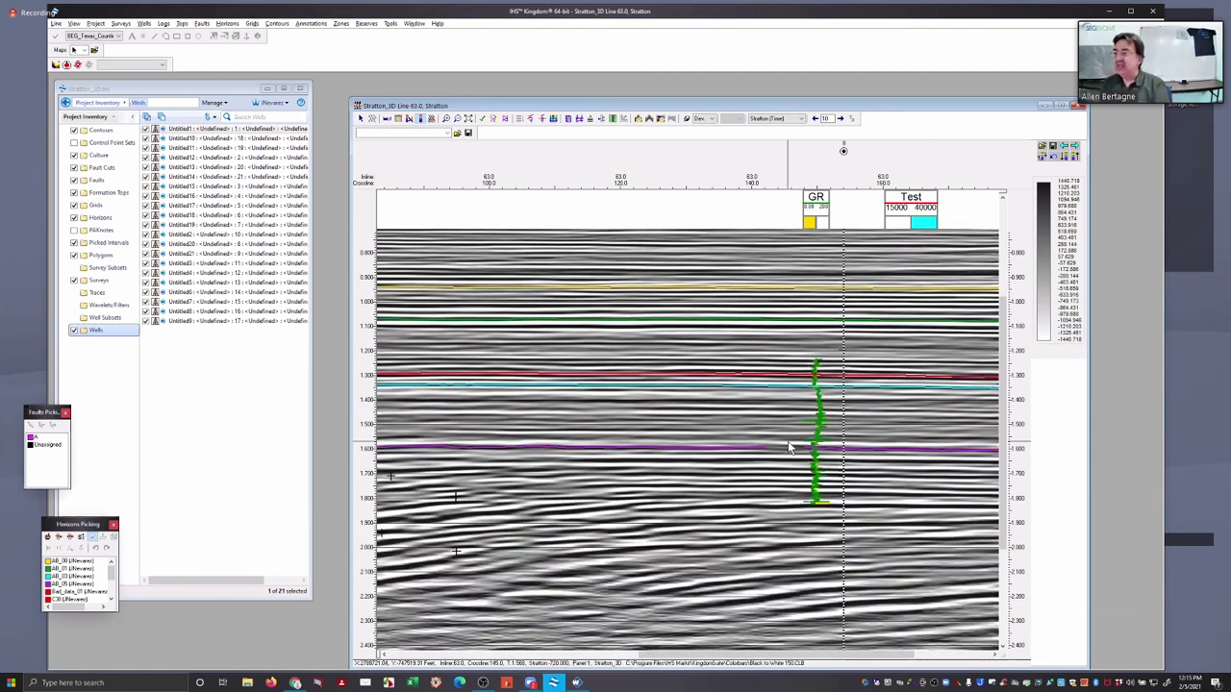